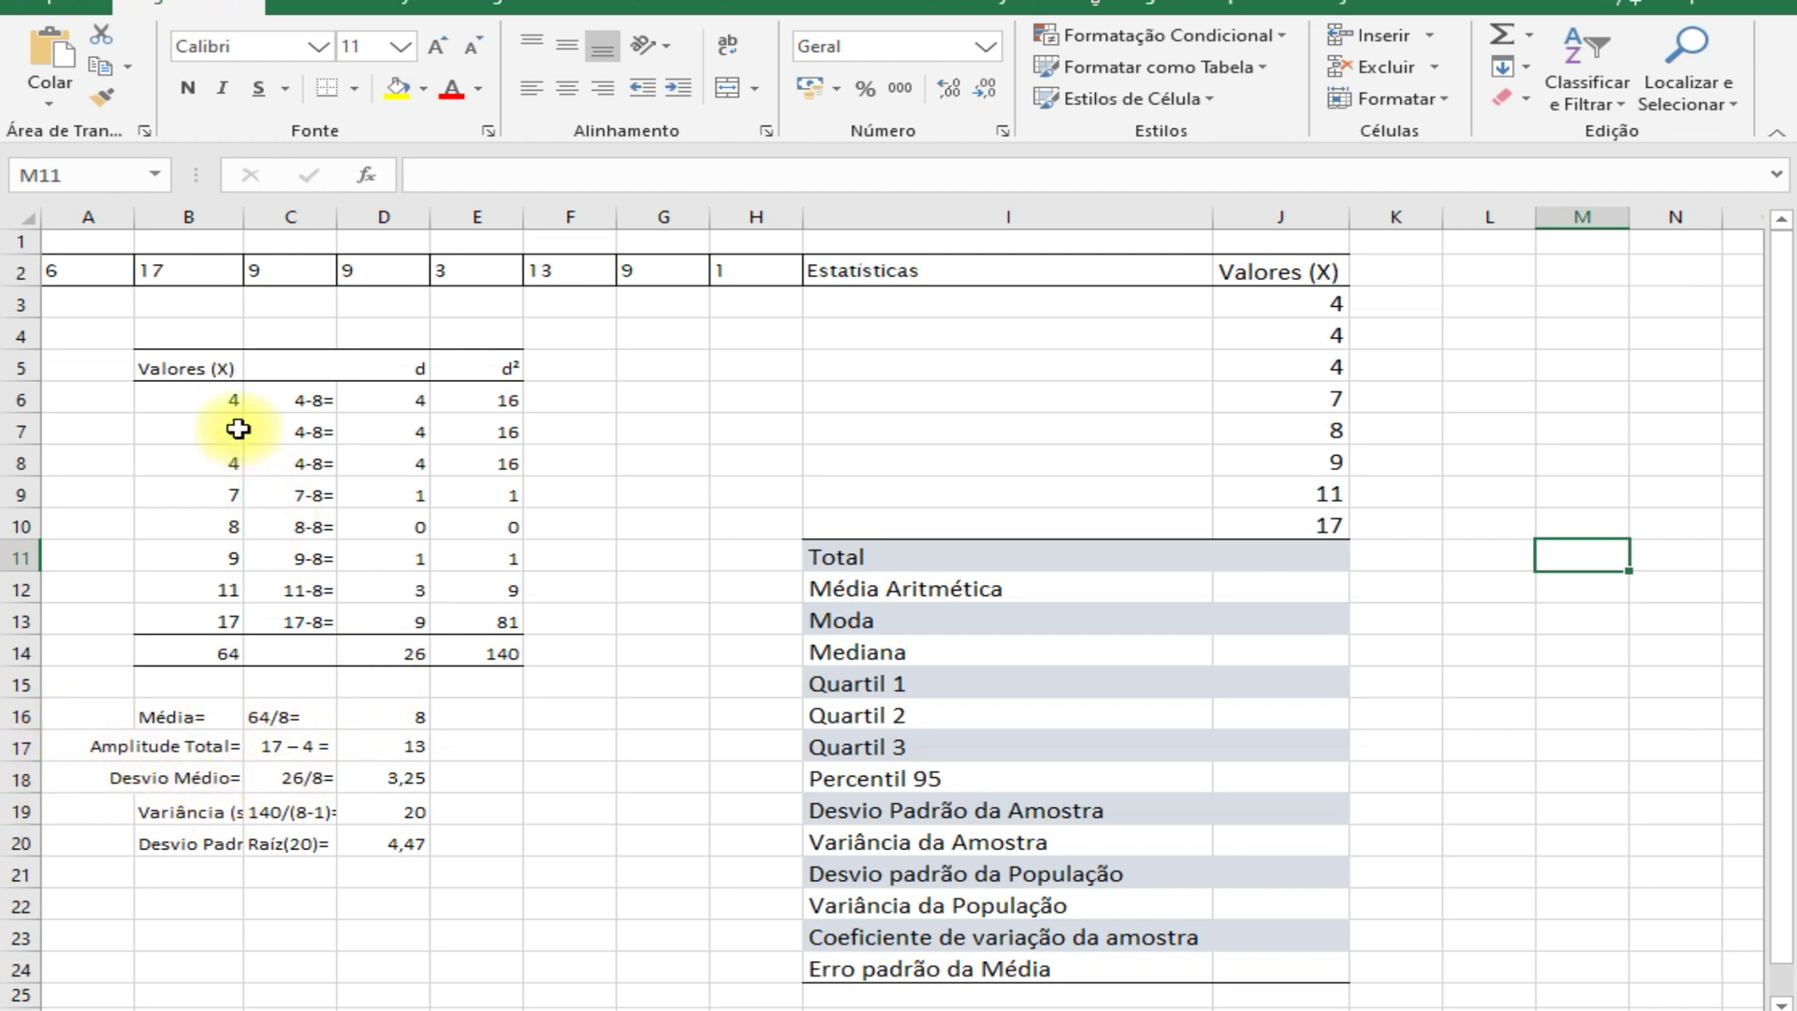
# - Calculate the Total in J11 by summing the X values in J3:J10 with SOMA
pyautogui.moveTo(232, 402); pyautogui.dragTo(206, 612)
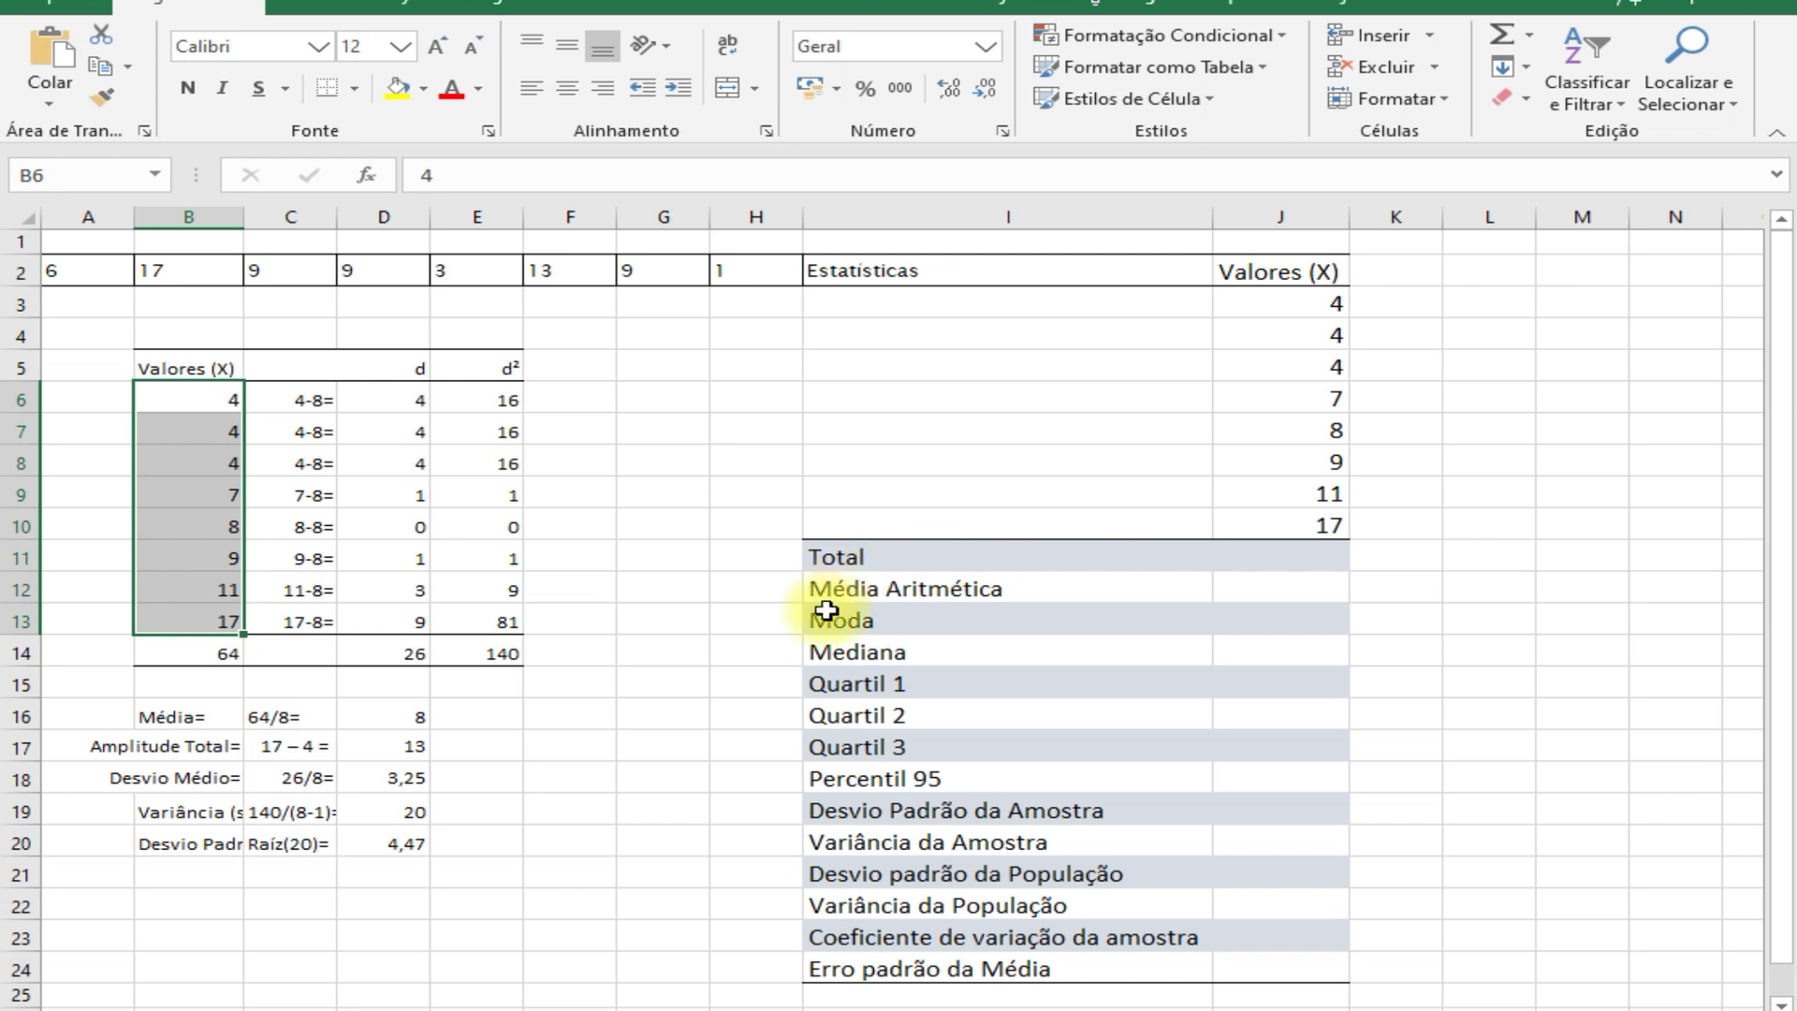
pyautogui.click(1303, 559)
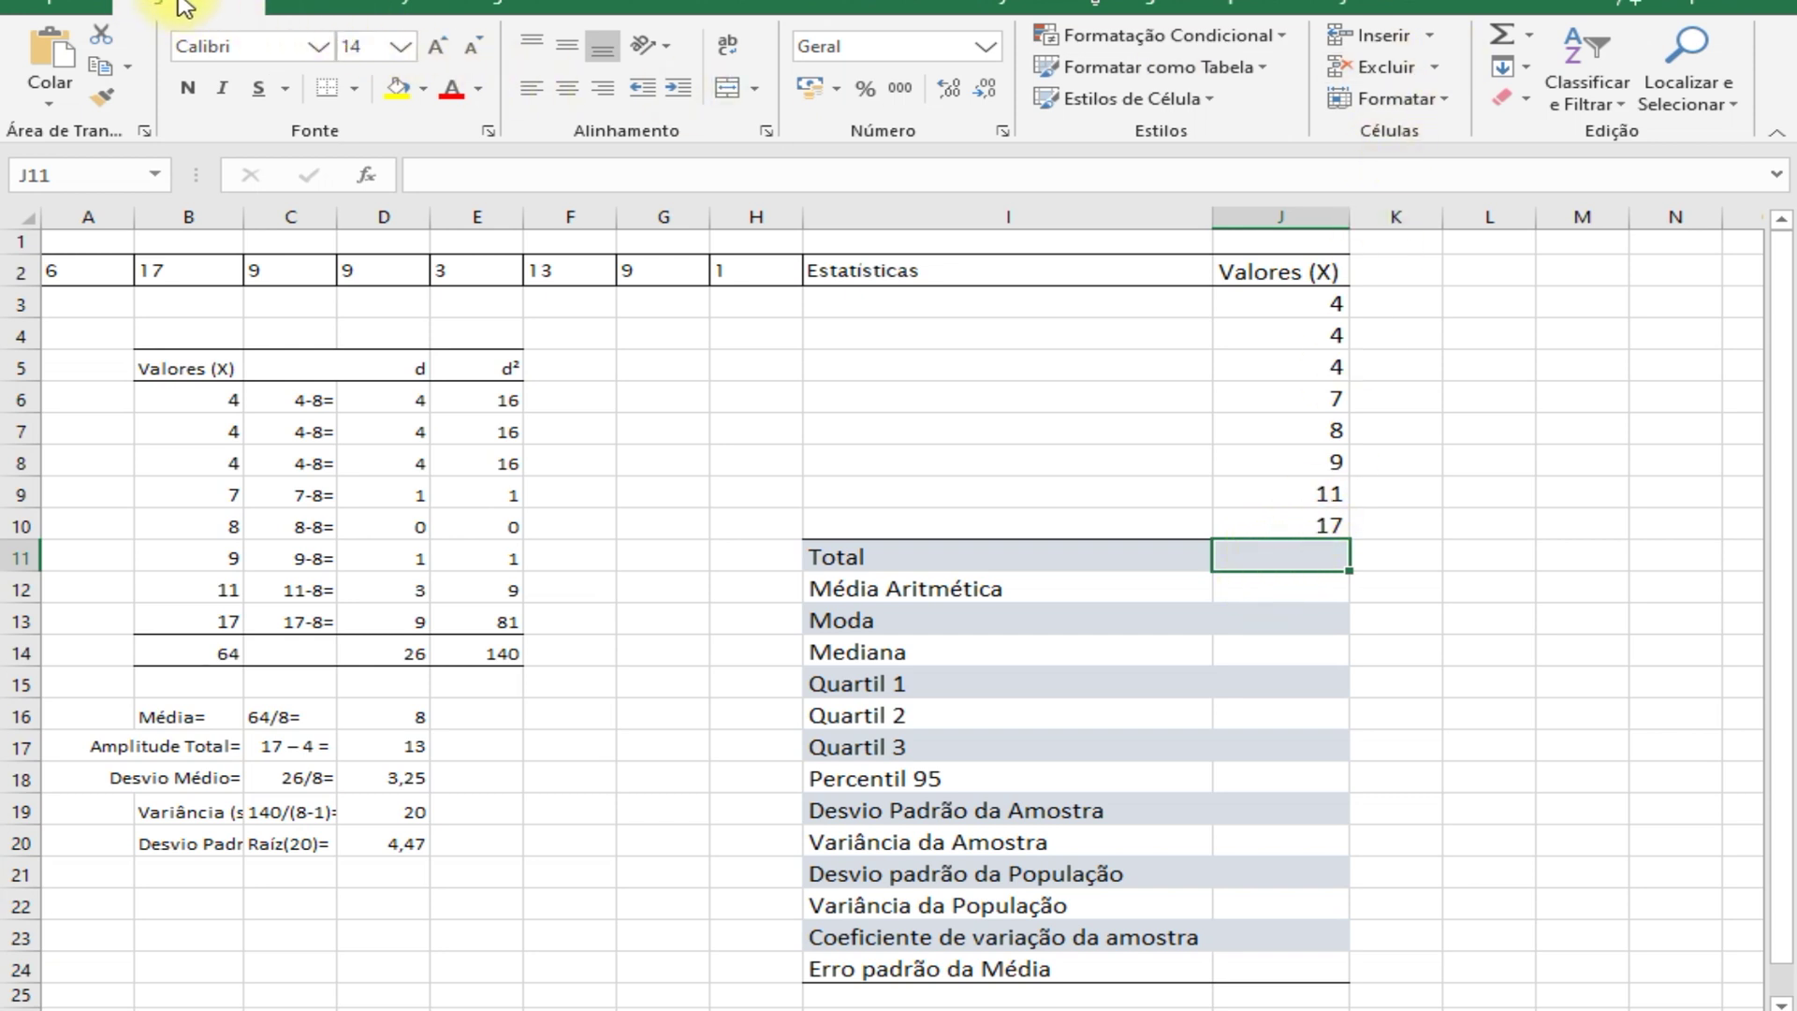
pyautogui.click(1504, 47)
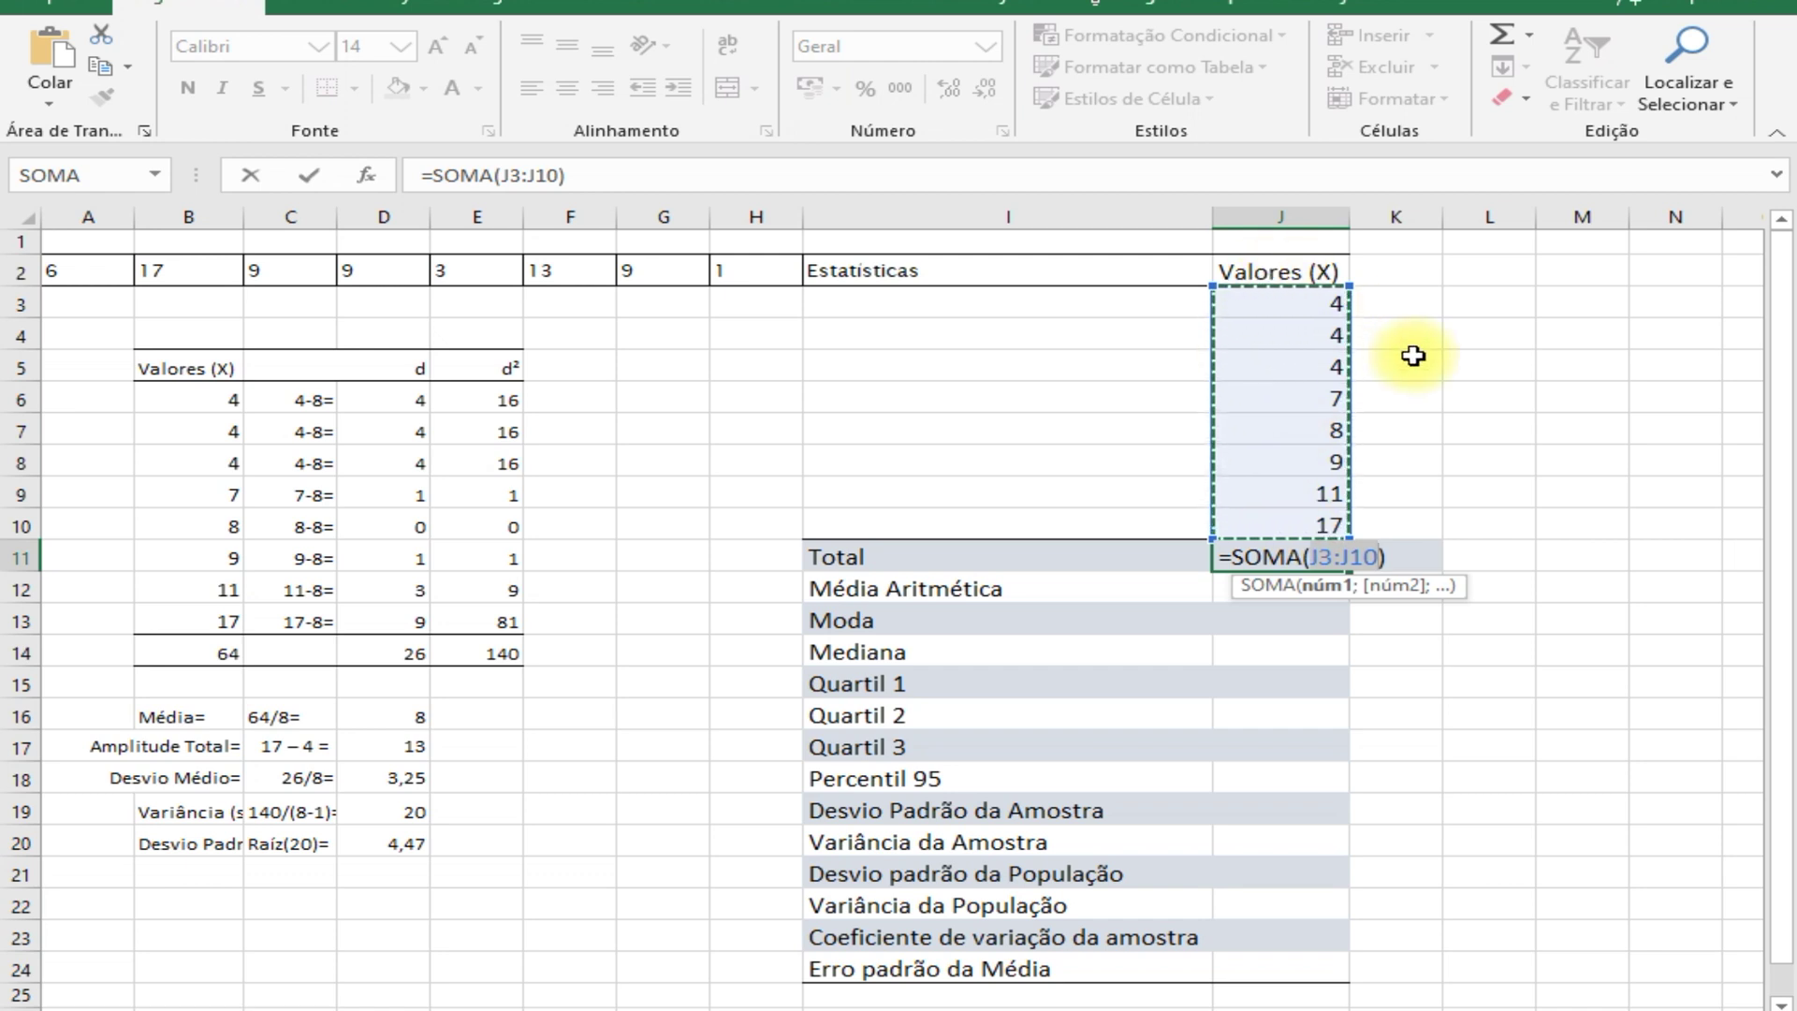
pyautogui.press('Return')
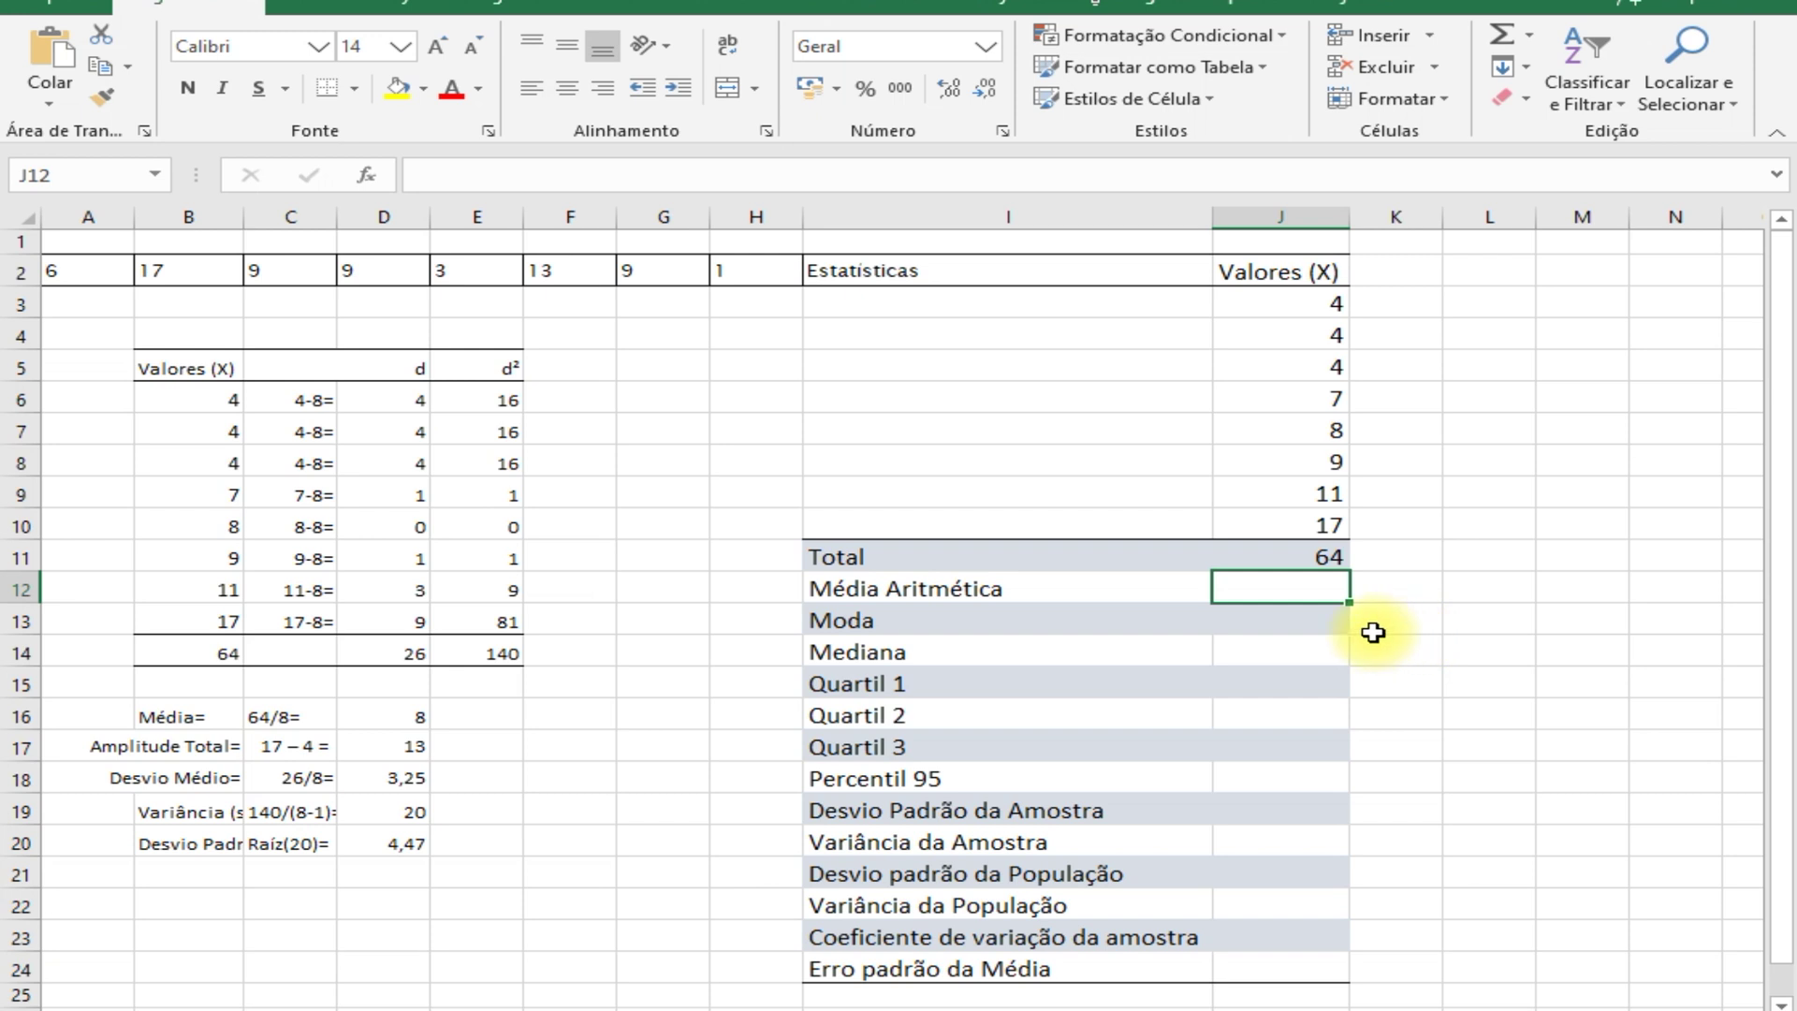
# - Calculate the Média Aritmética in J12 with the formula =MÉDIA(J3:J10)
pyautogui.write('=')
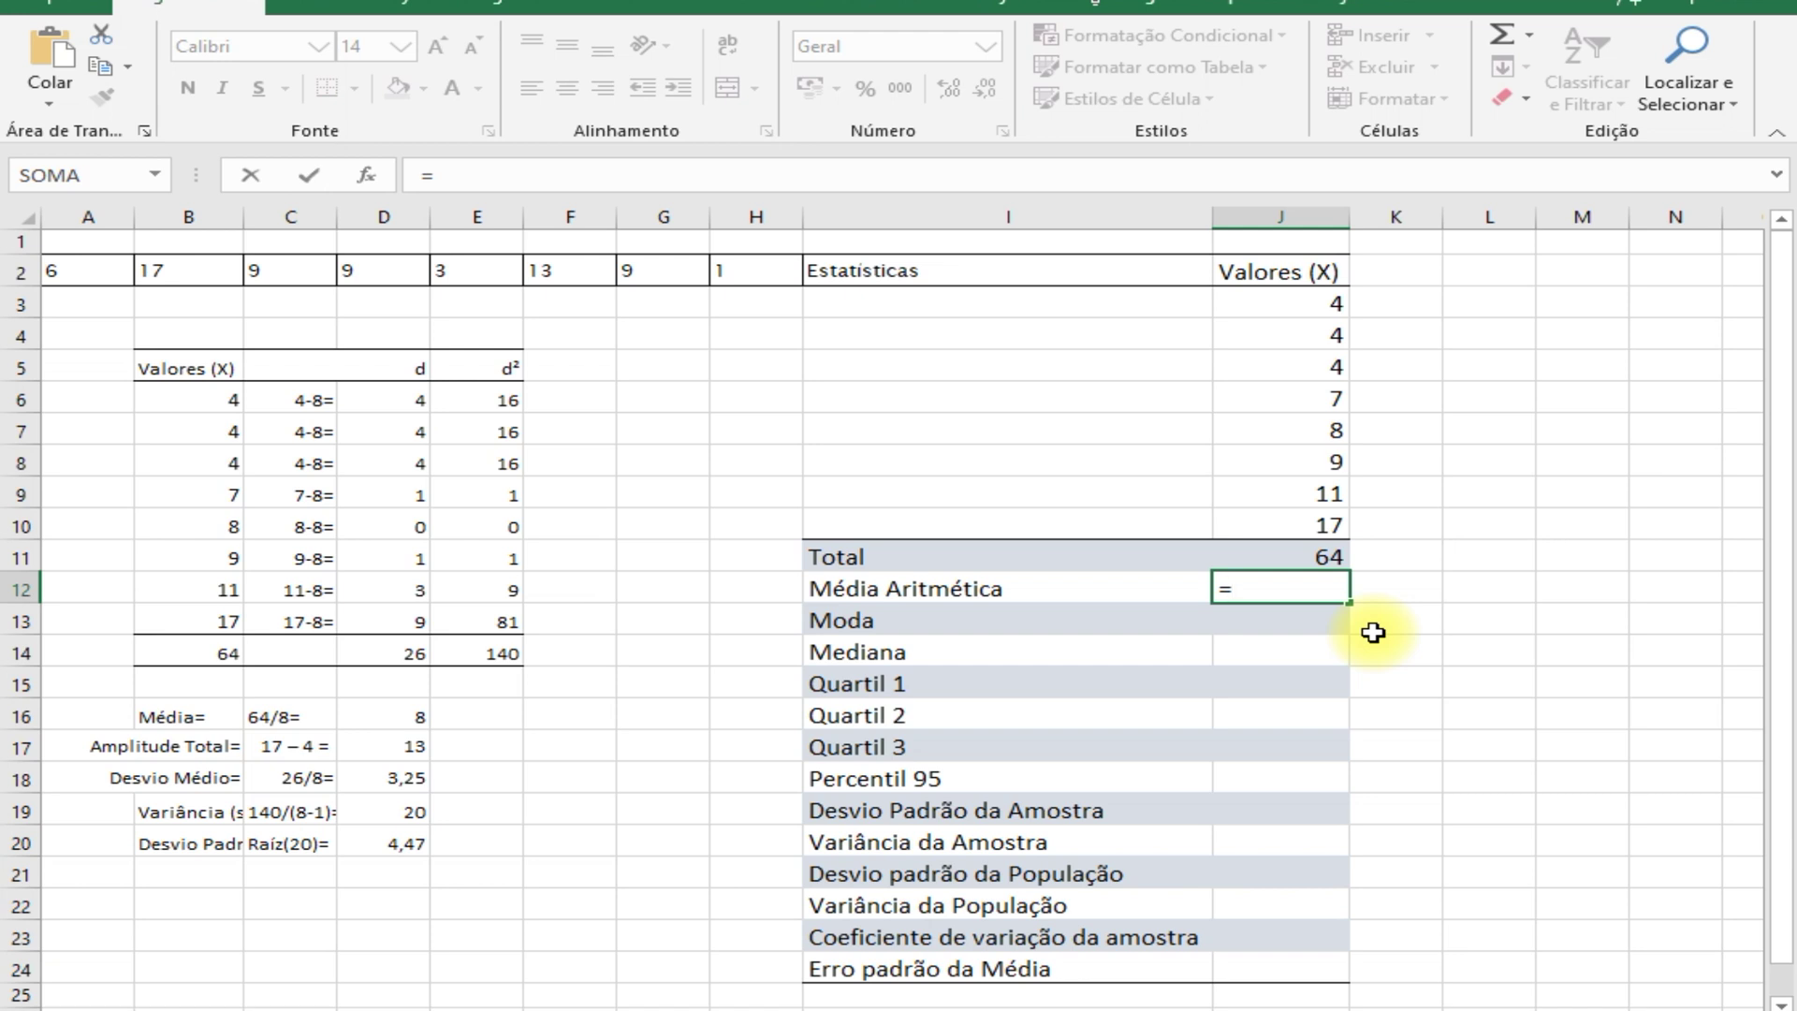
pyautogui.write('M')
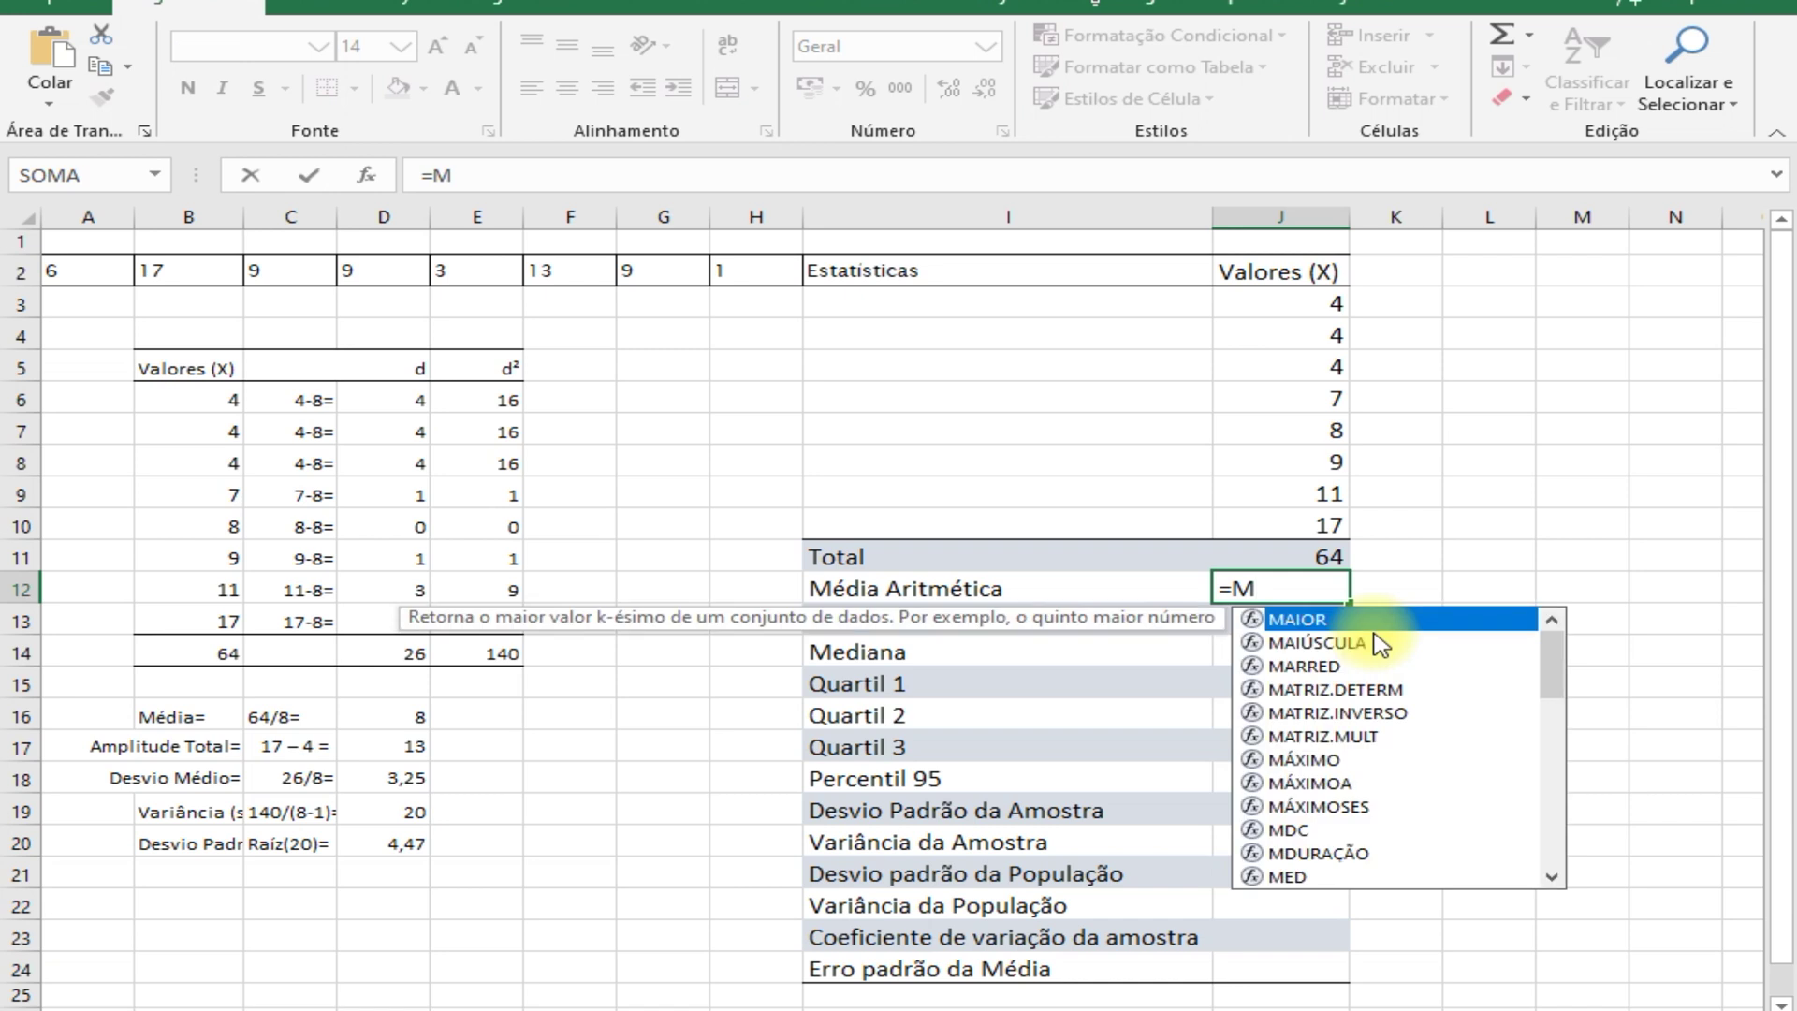
pyautogui.write('ÉDIA(')
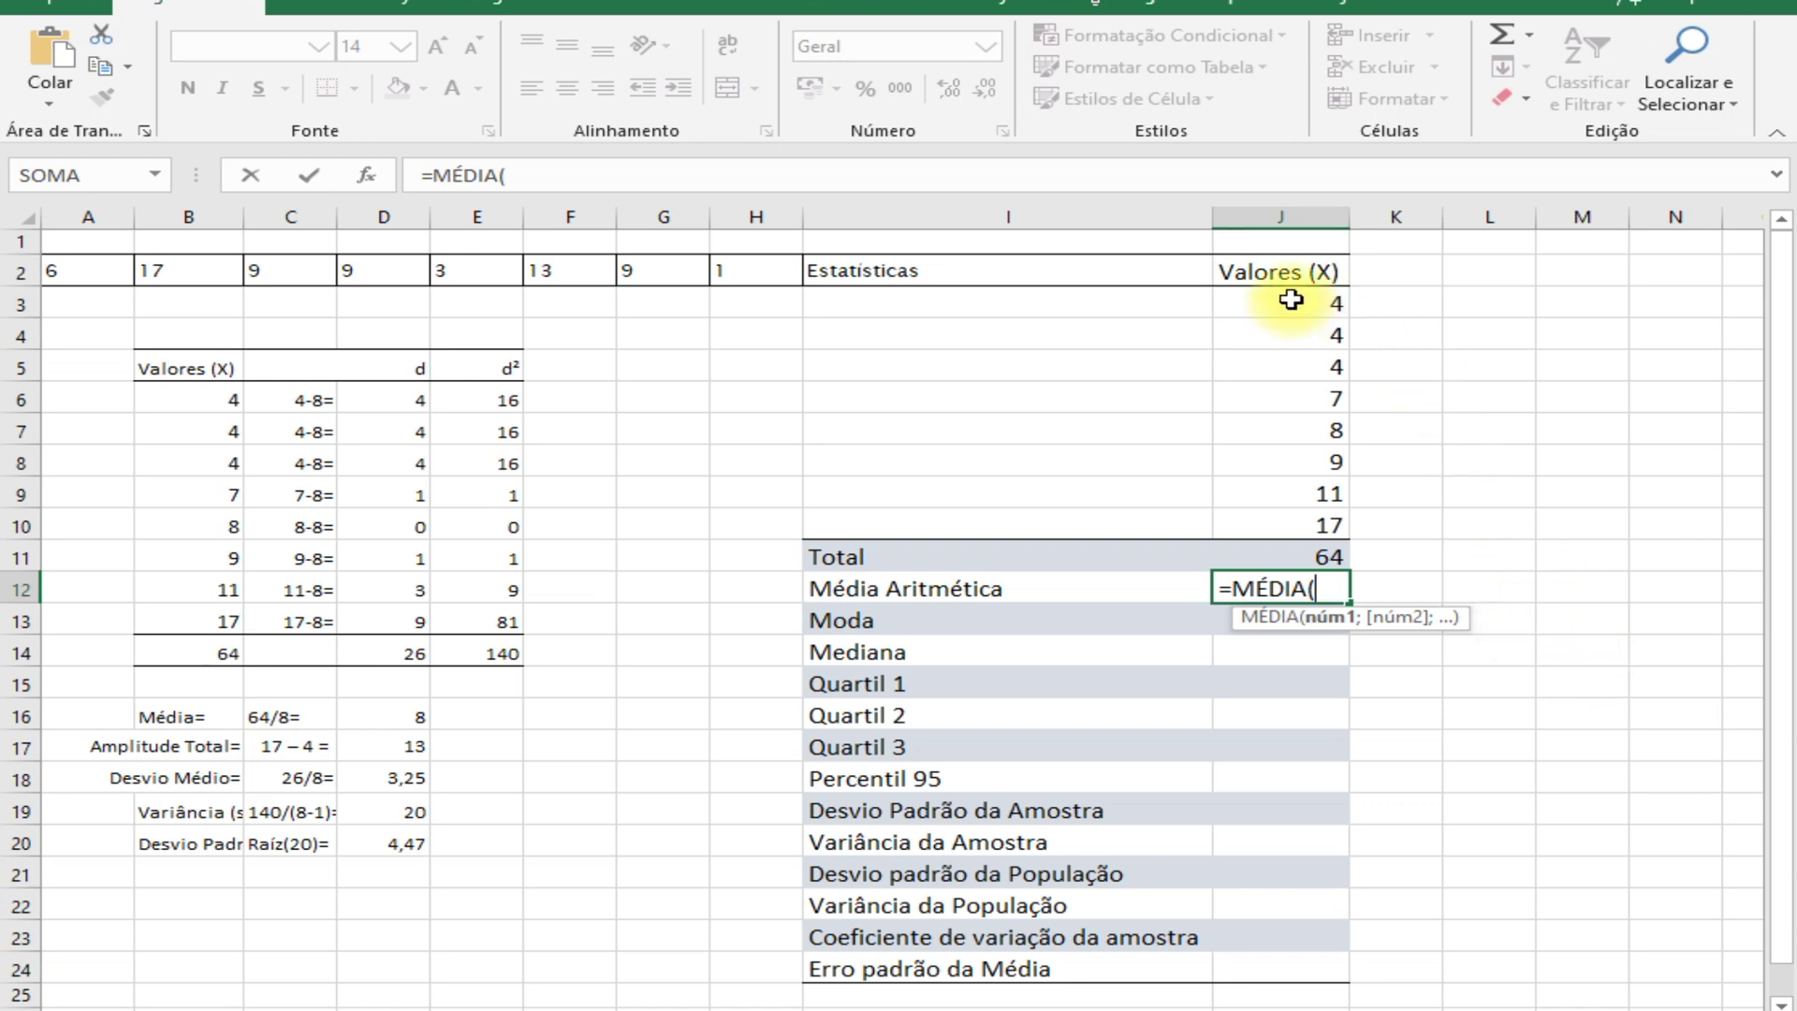
pyautogui.moveTo(1291, 300); pyautogui.dragTo(1282, 522)
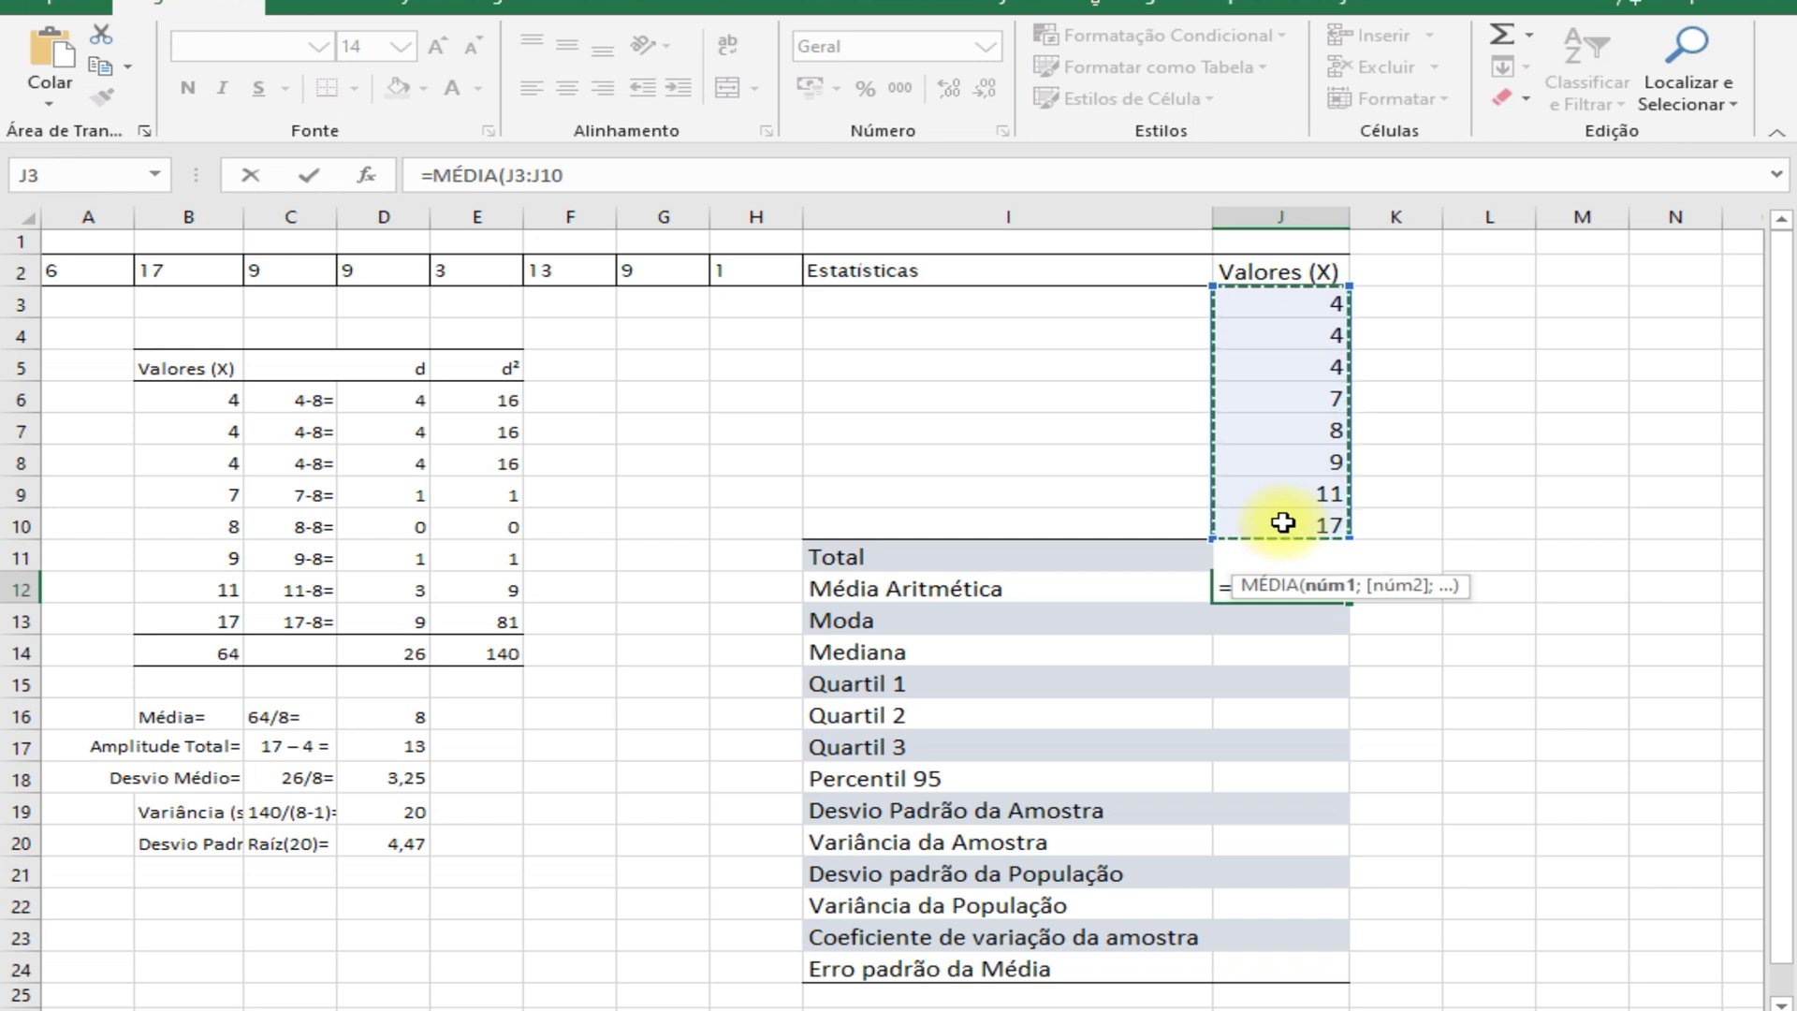
pyautogui.write(')')
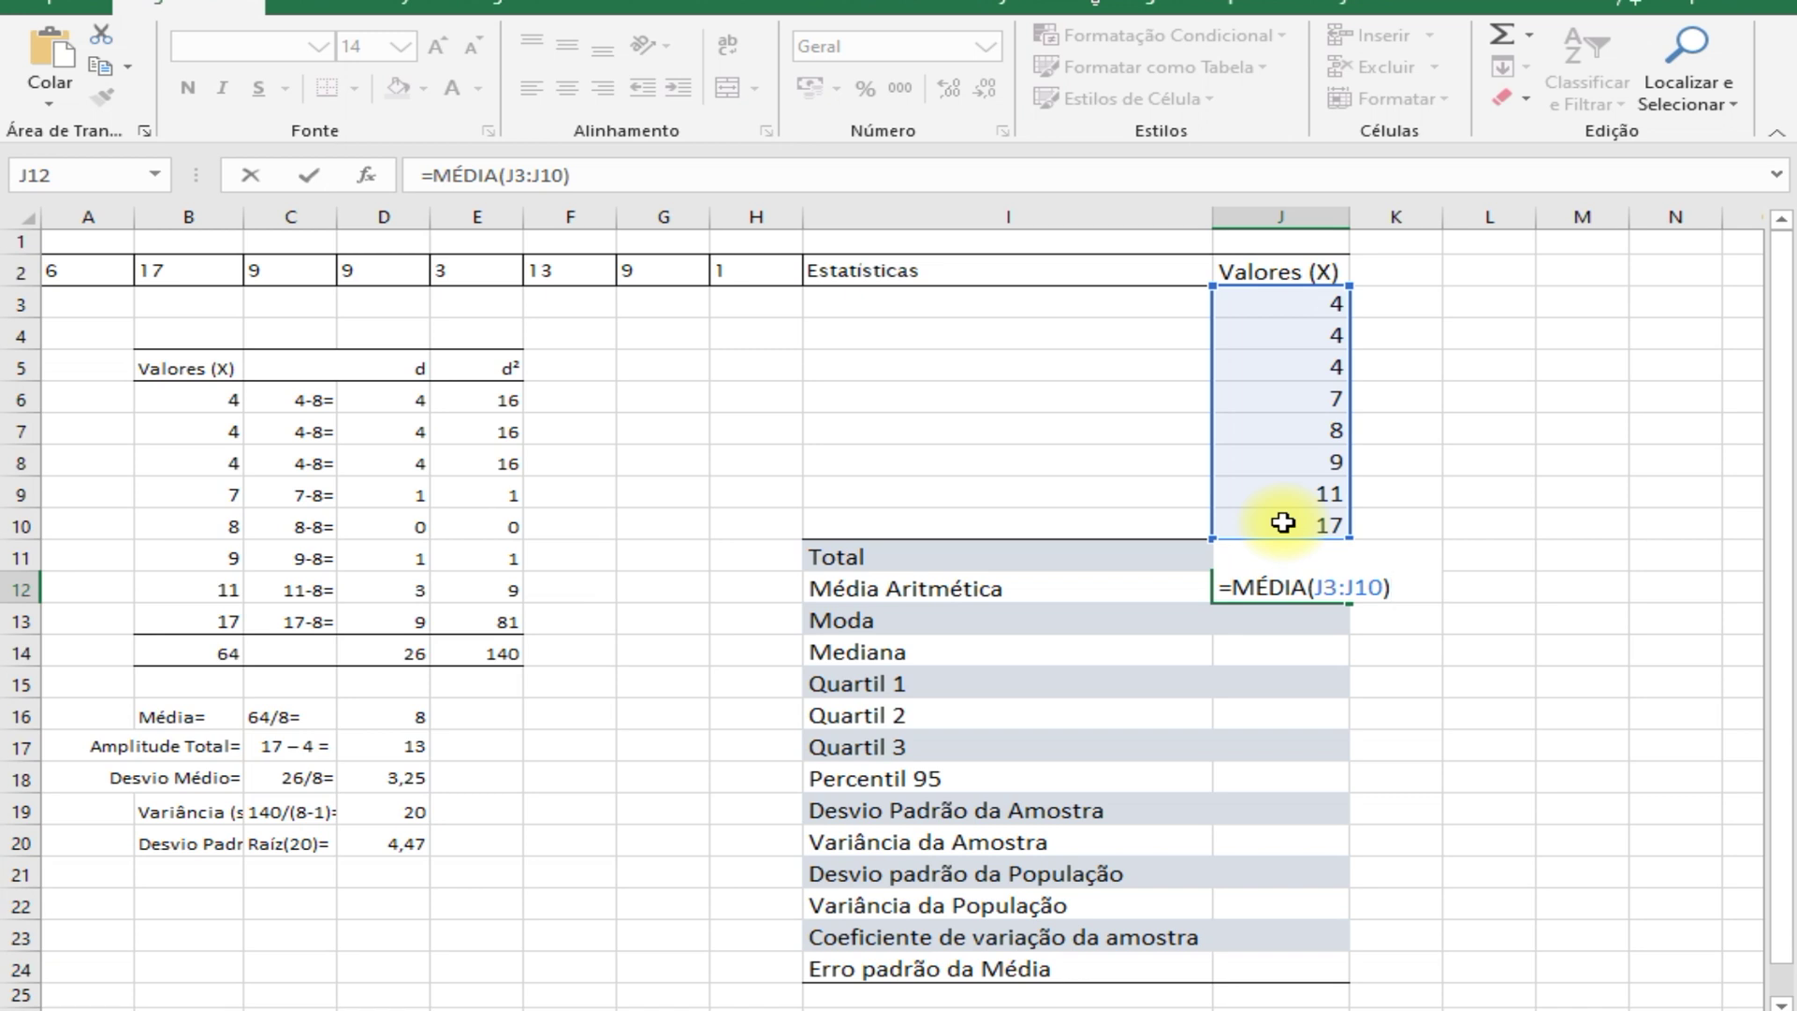
pyautogui.press('Return')
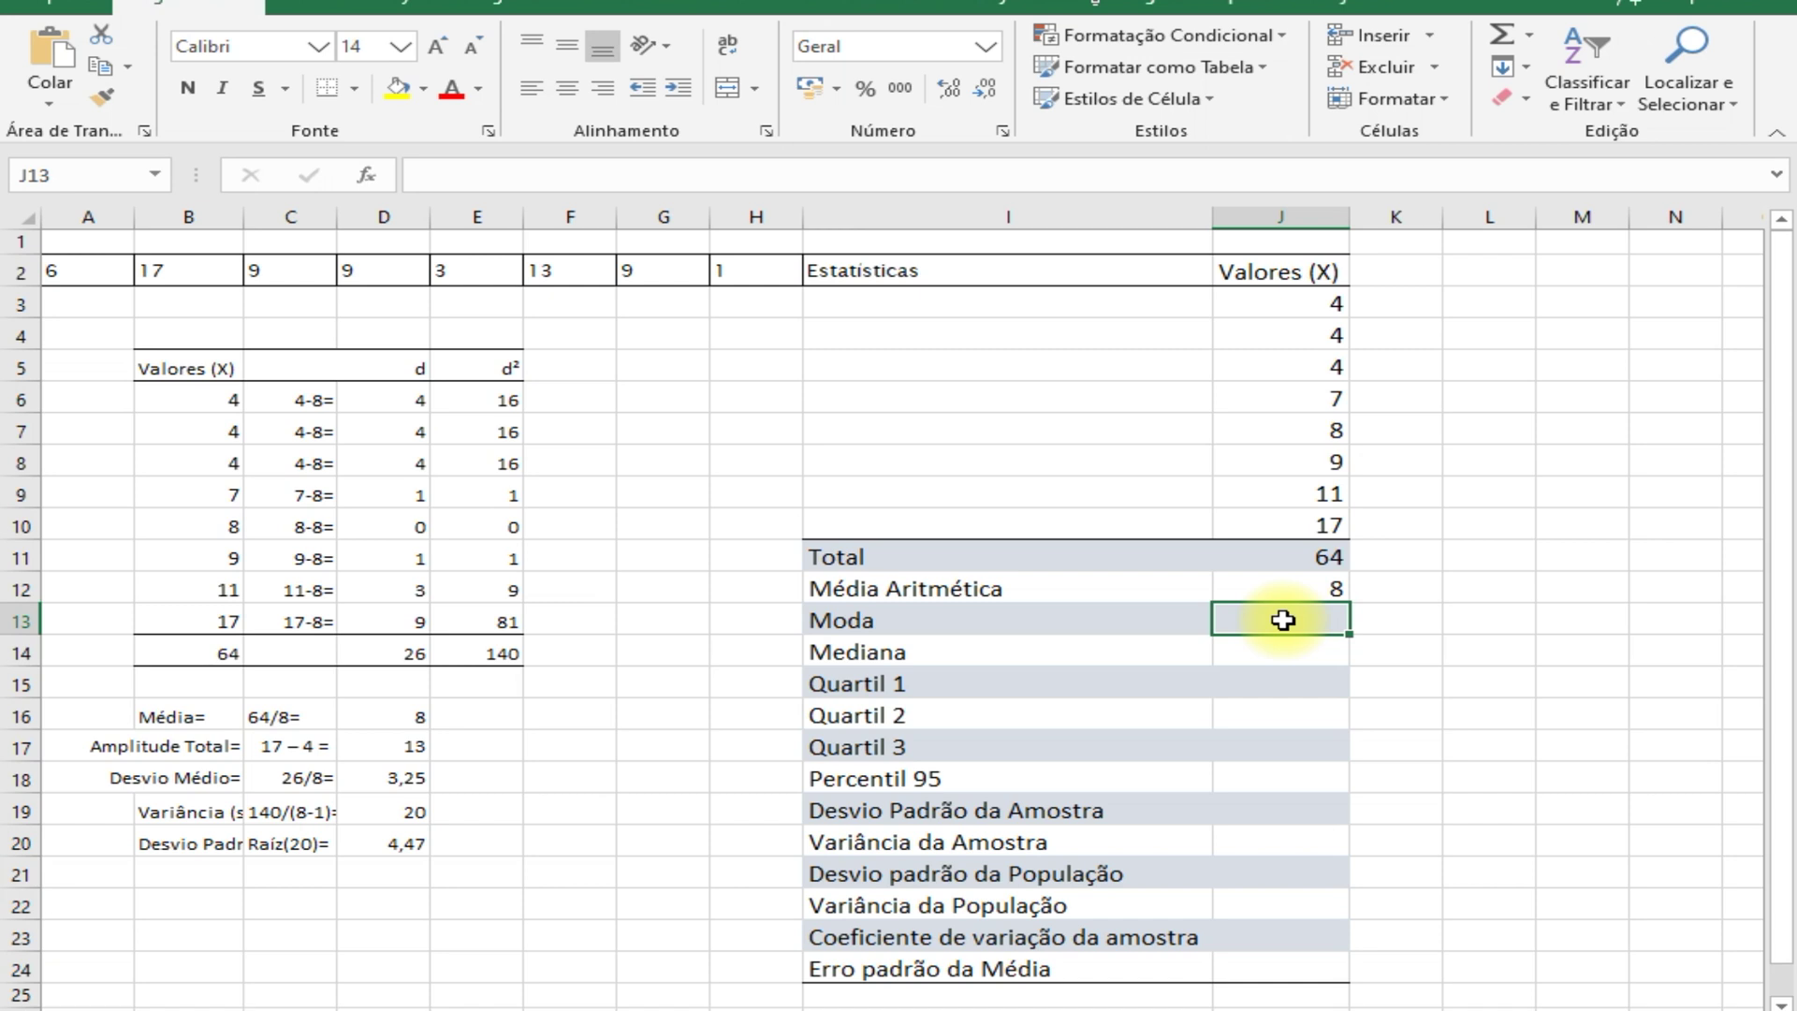
# - Calculate the Moda in J13 with the formula =MODO(J3:J10)
pyautogui.write('=MODO')
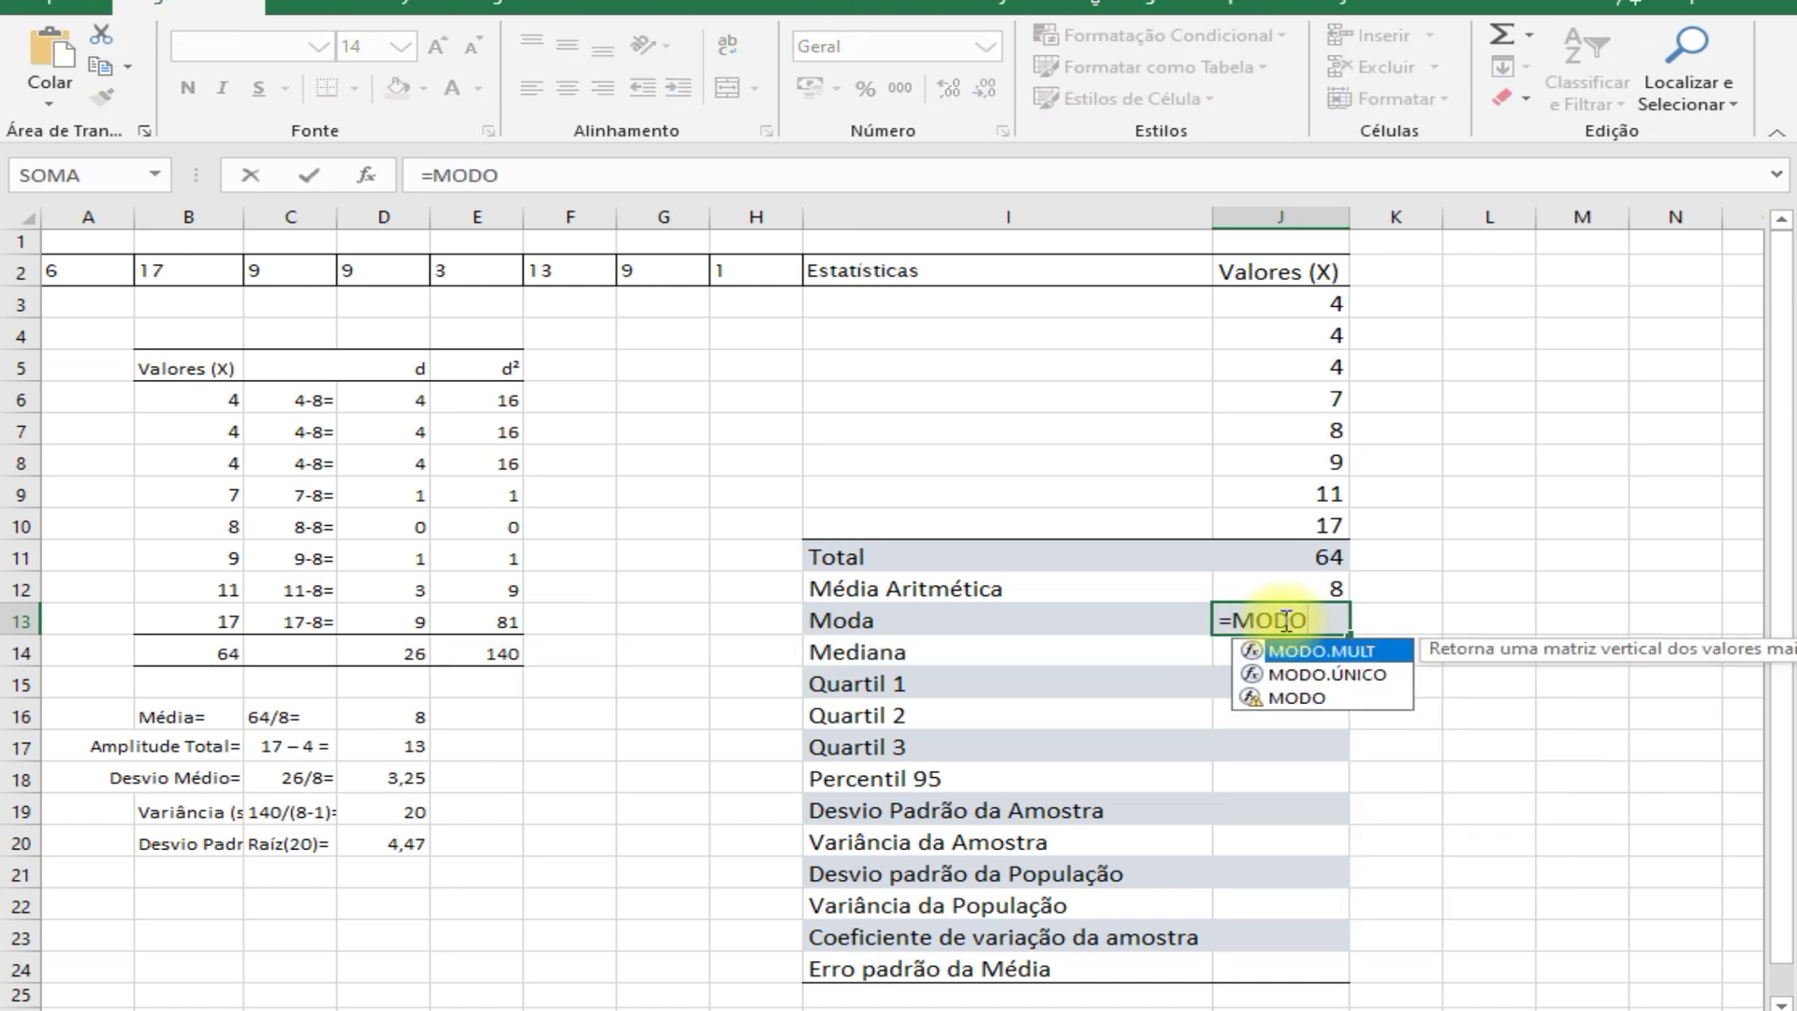
pyautogui.write('(')
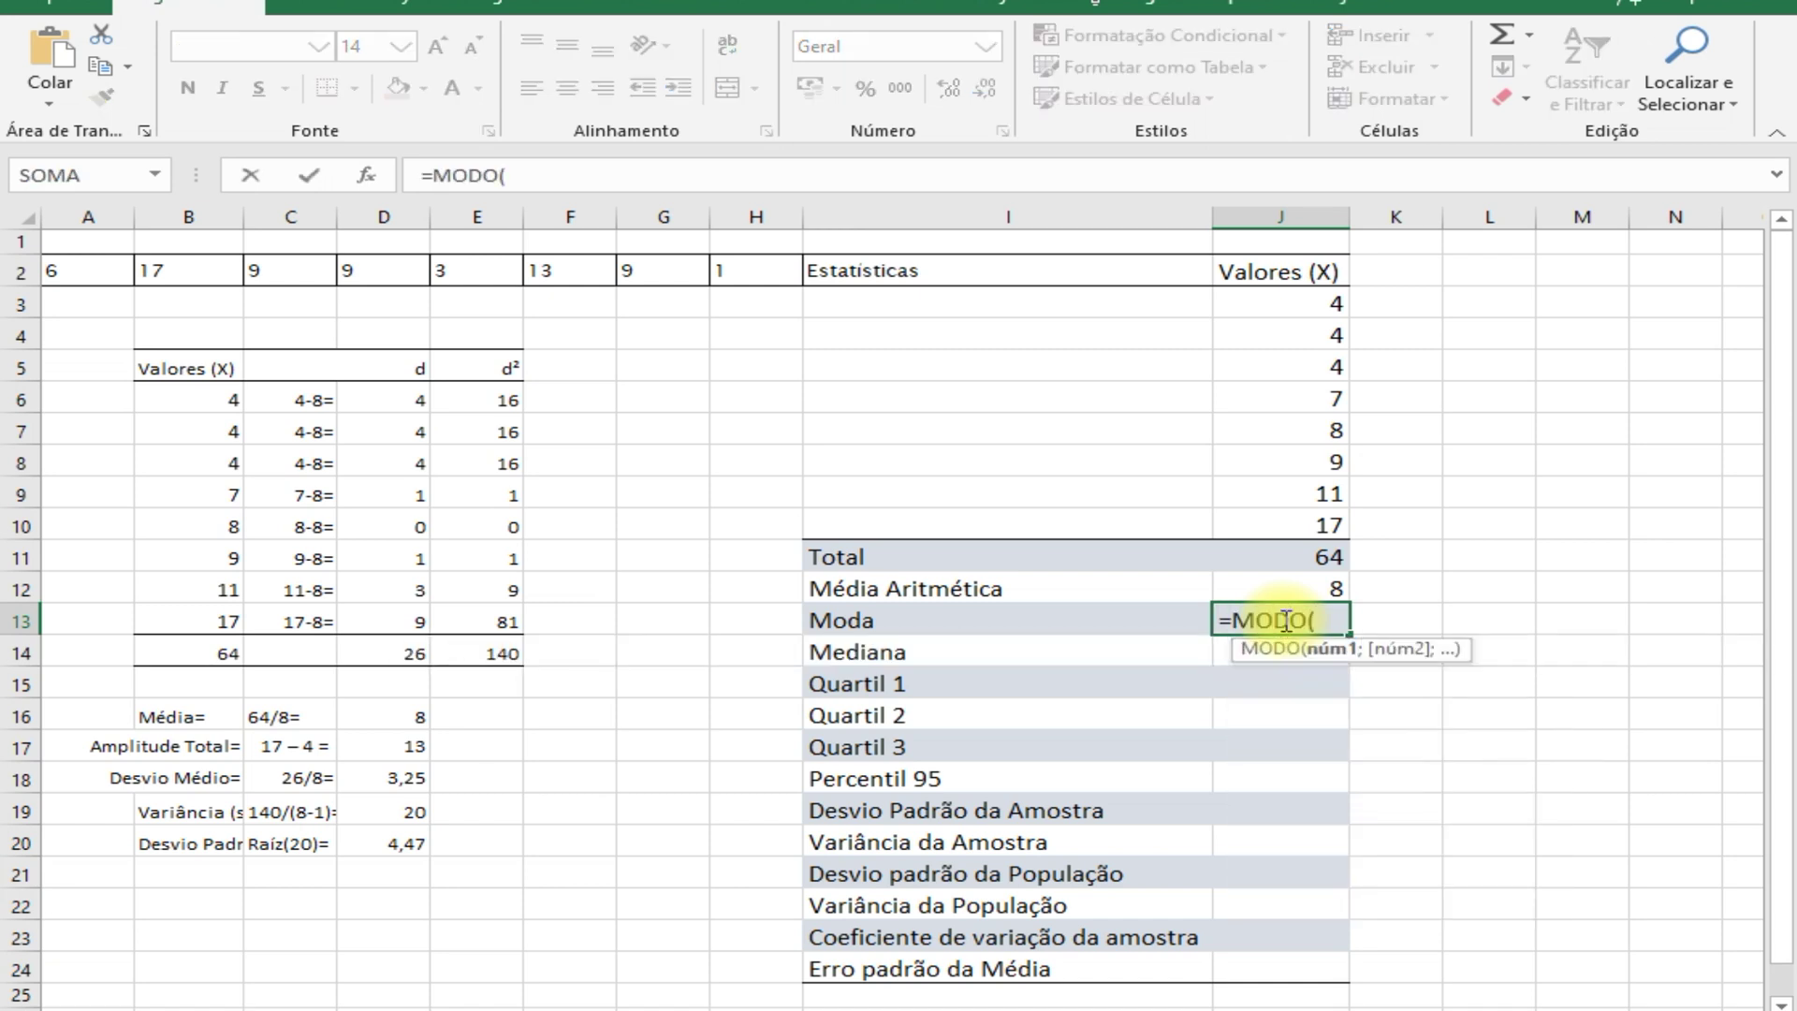
pyautogui.moveTo(1301, 300); pyautogui.dragTo(1297, 523)
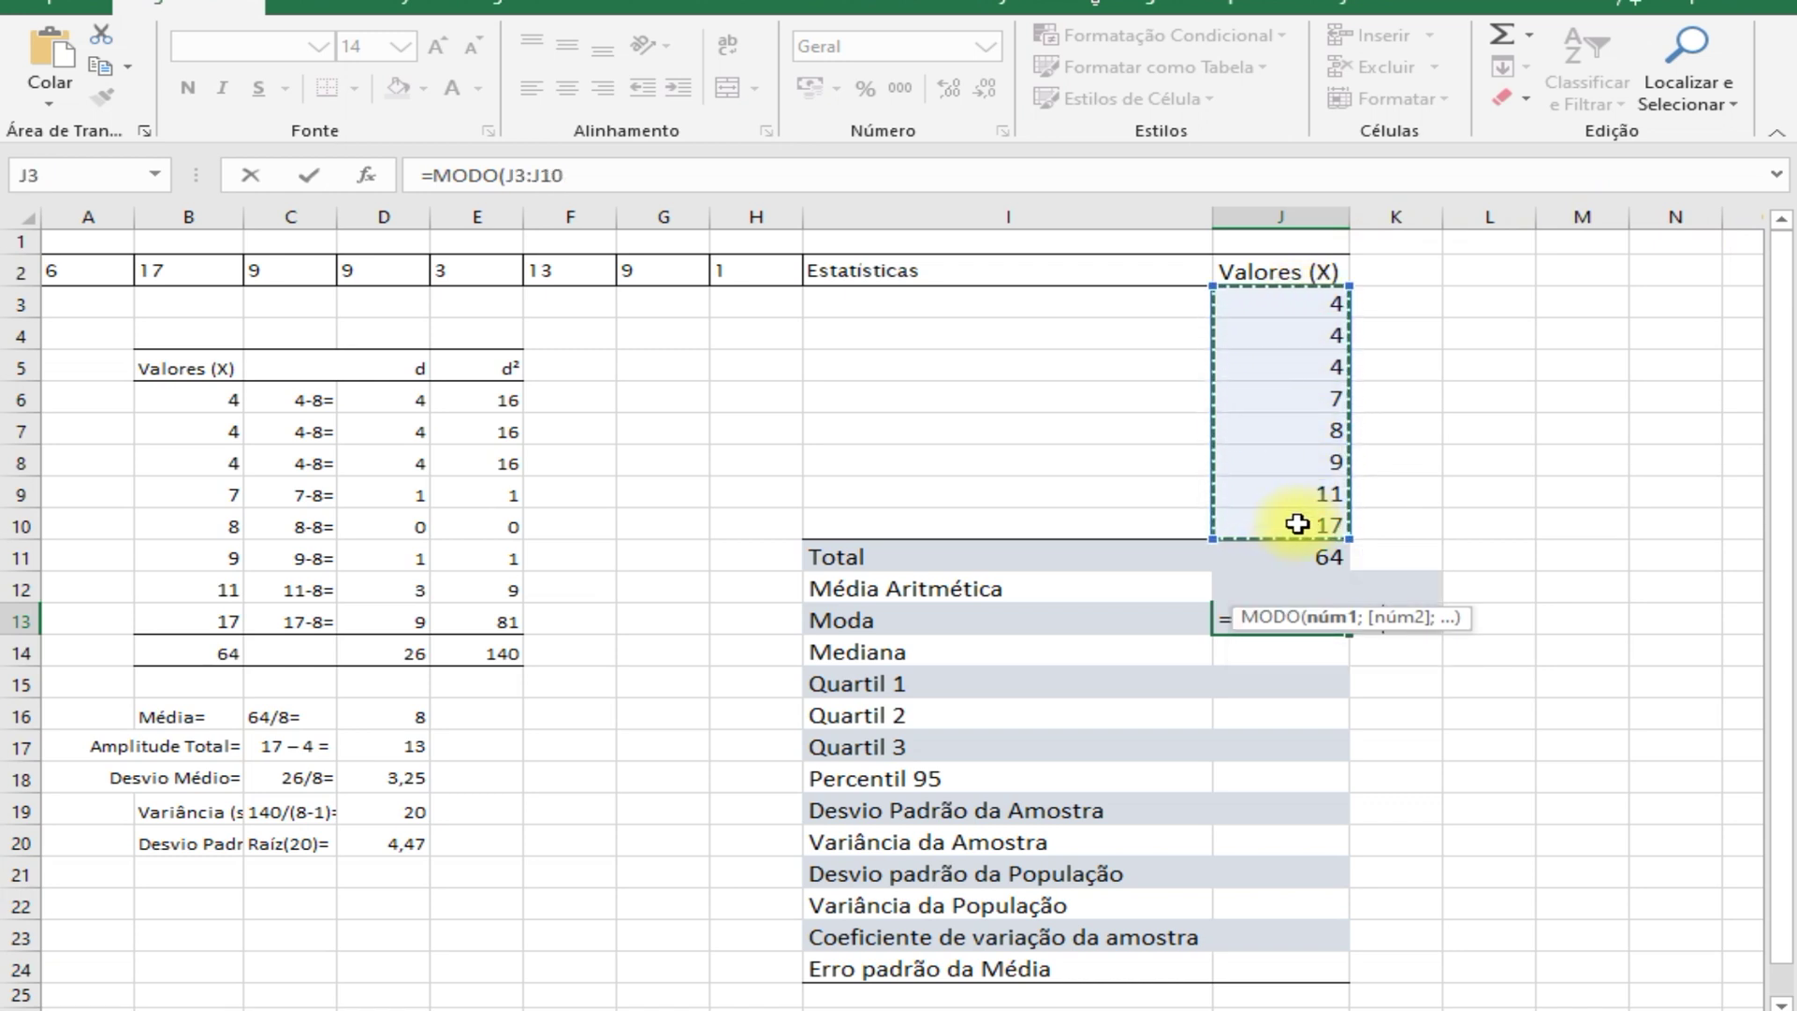
pyautogui.write(')')
pyautogui.press('Return')
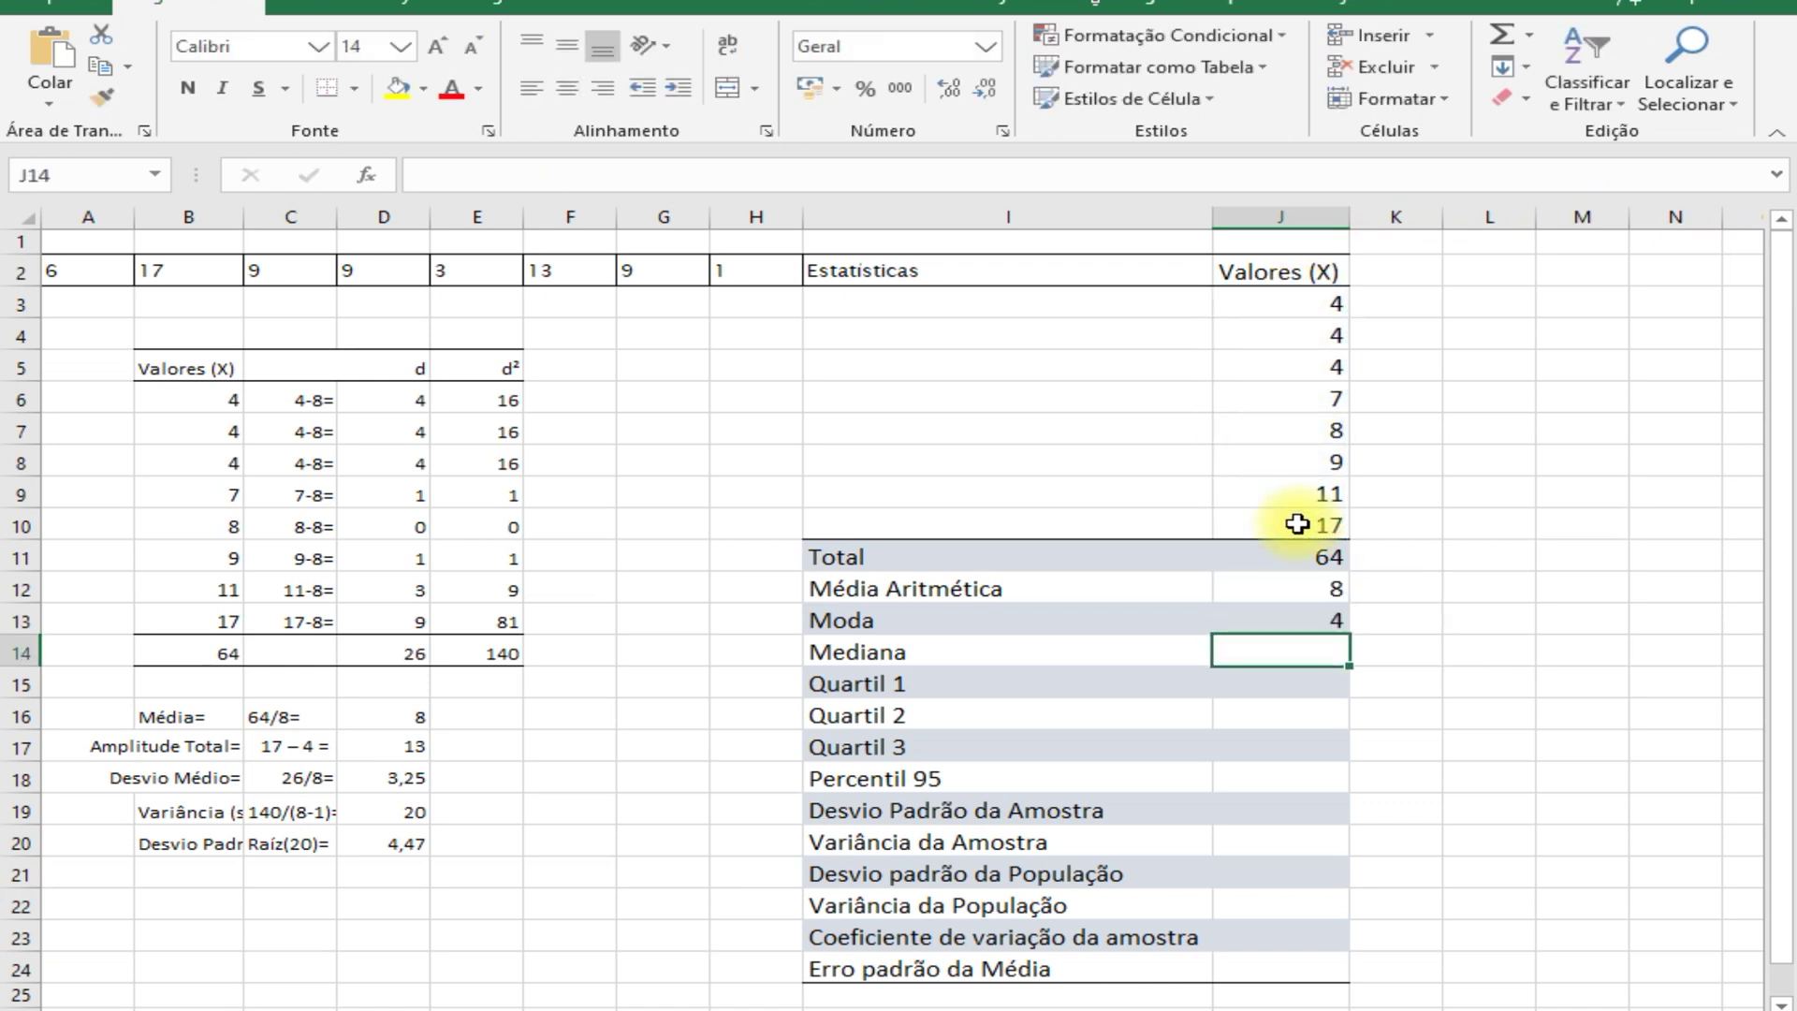
# - Replace the X values in J5 with 7, J6 with 5 and J4 with 3 to test the Moda formula
pyautogui.click(1280, 366)
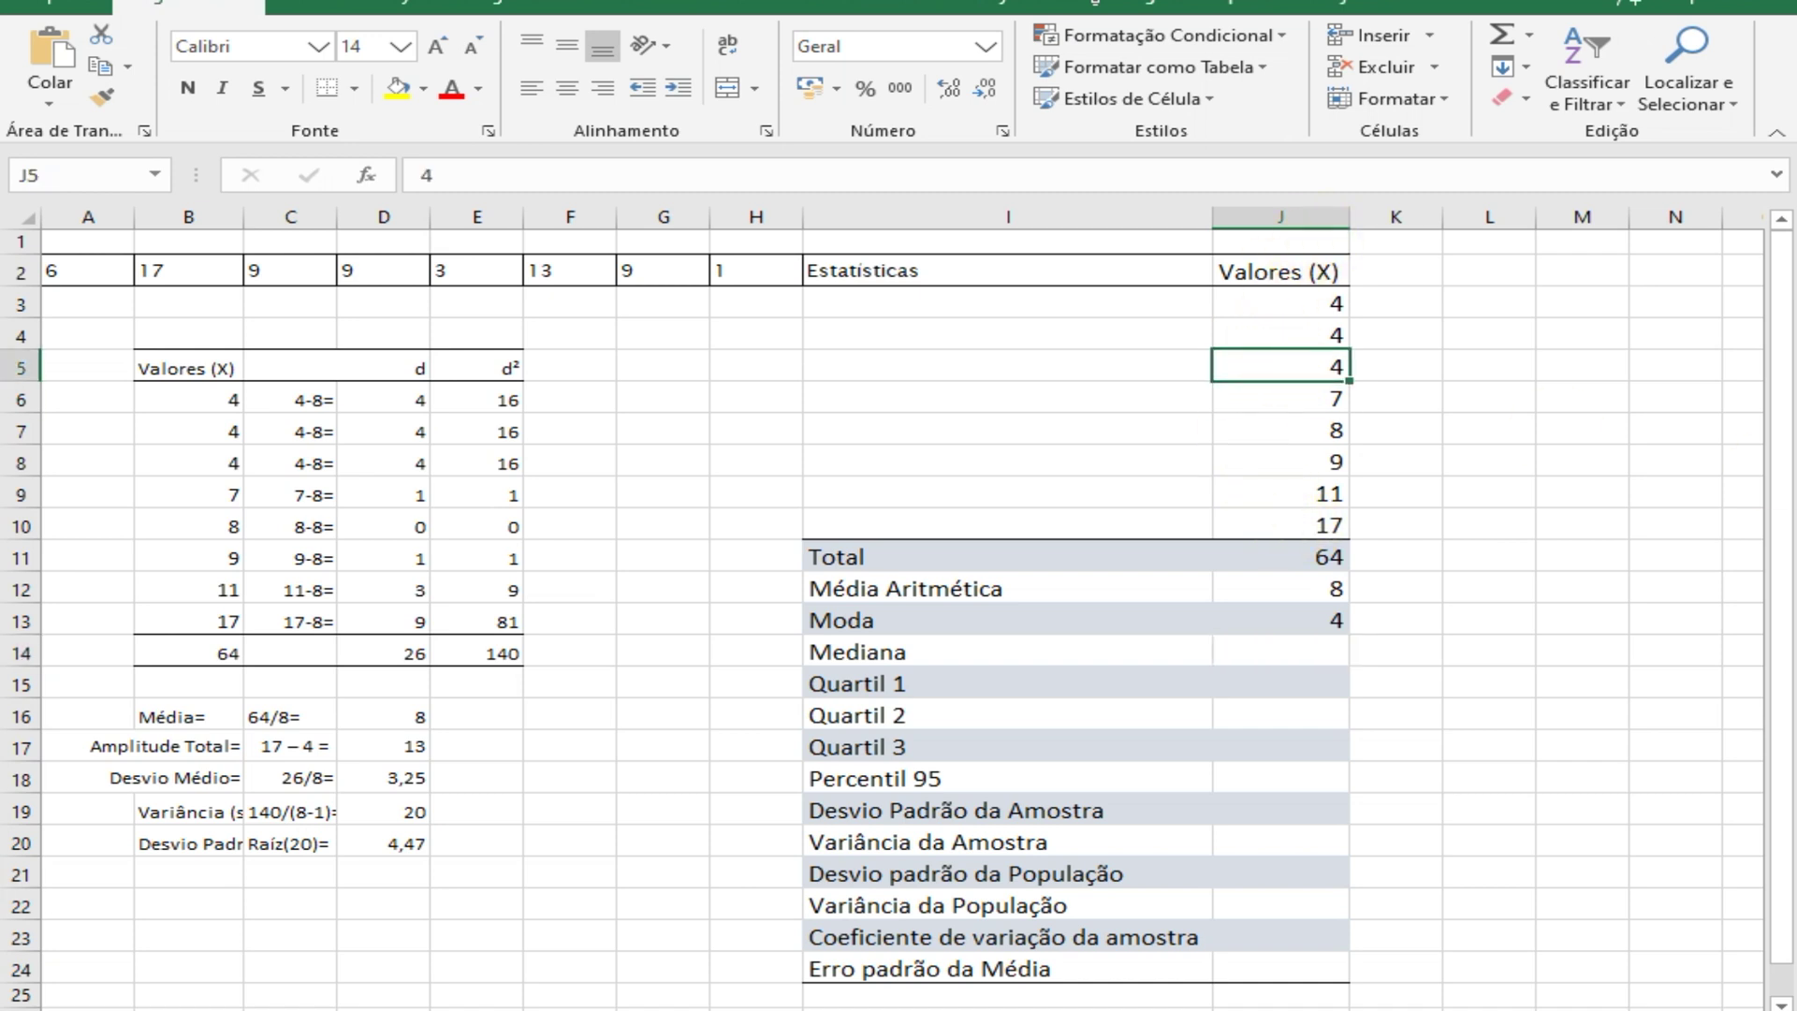
pyautogui.write('7')
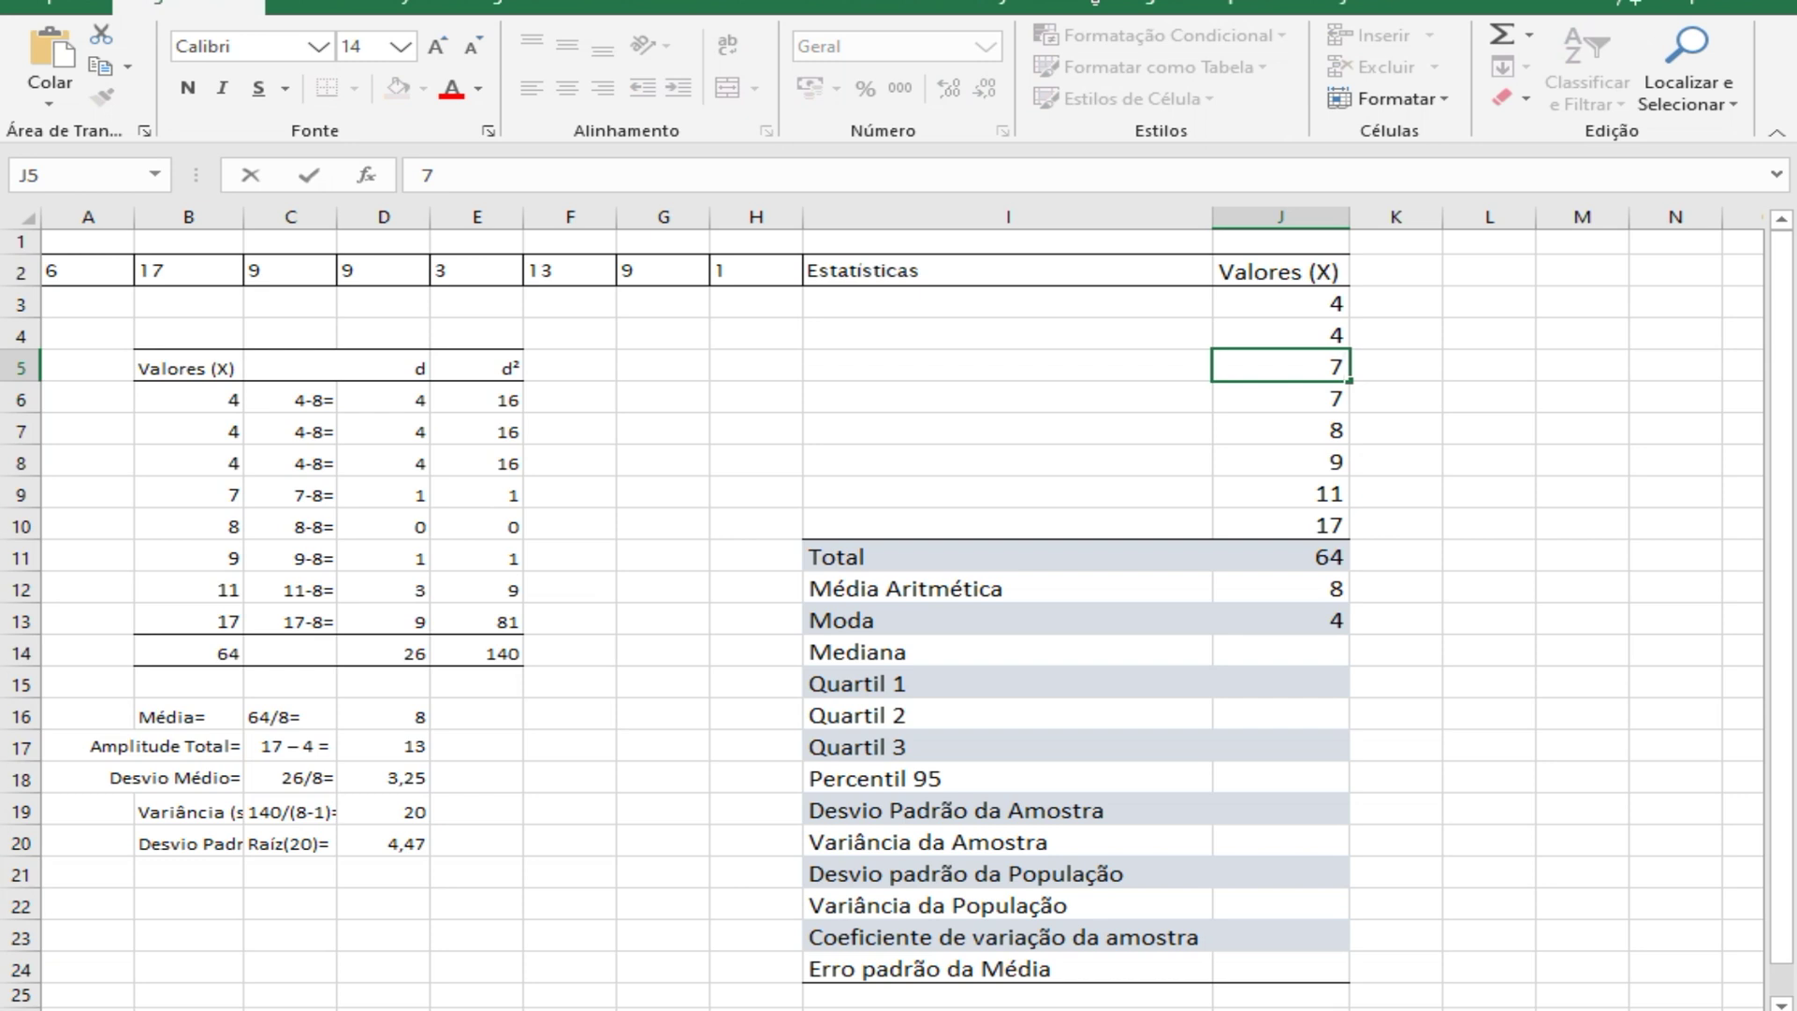
pyautogui.press('Return')
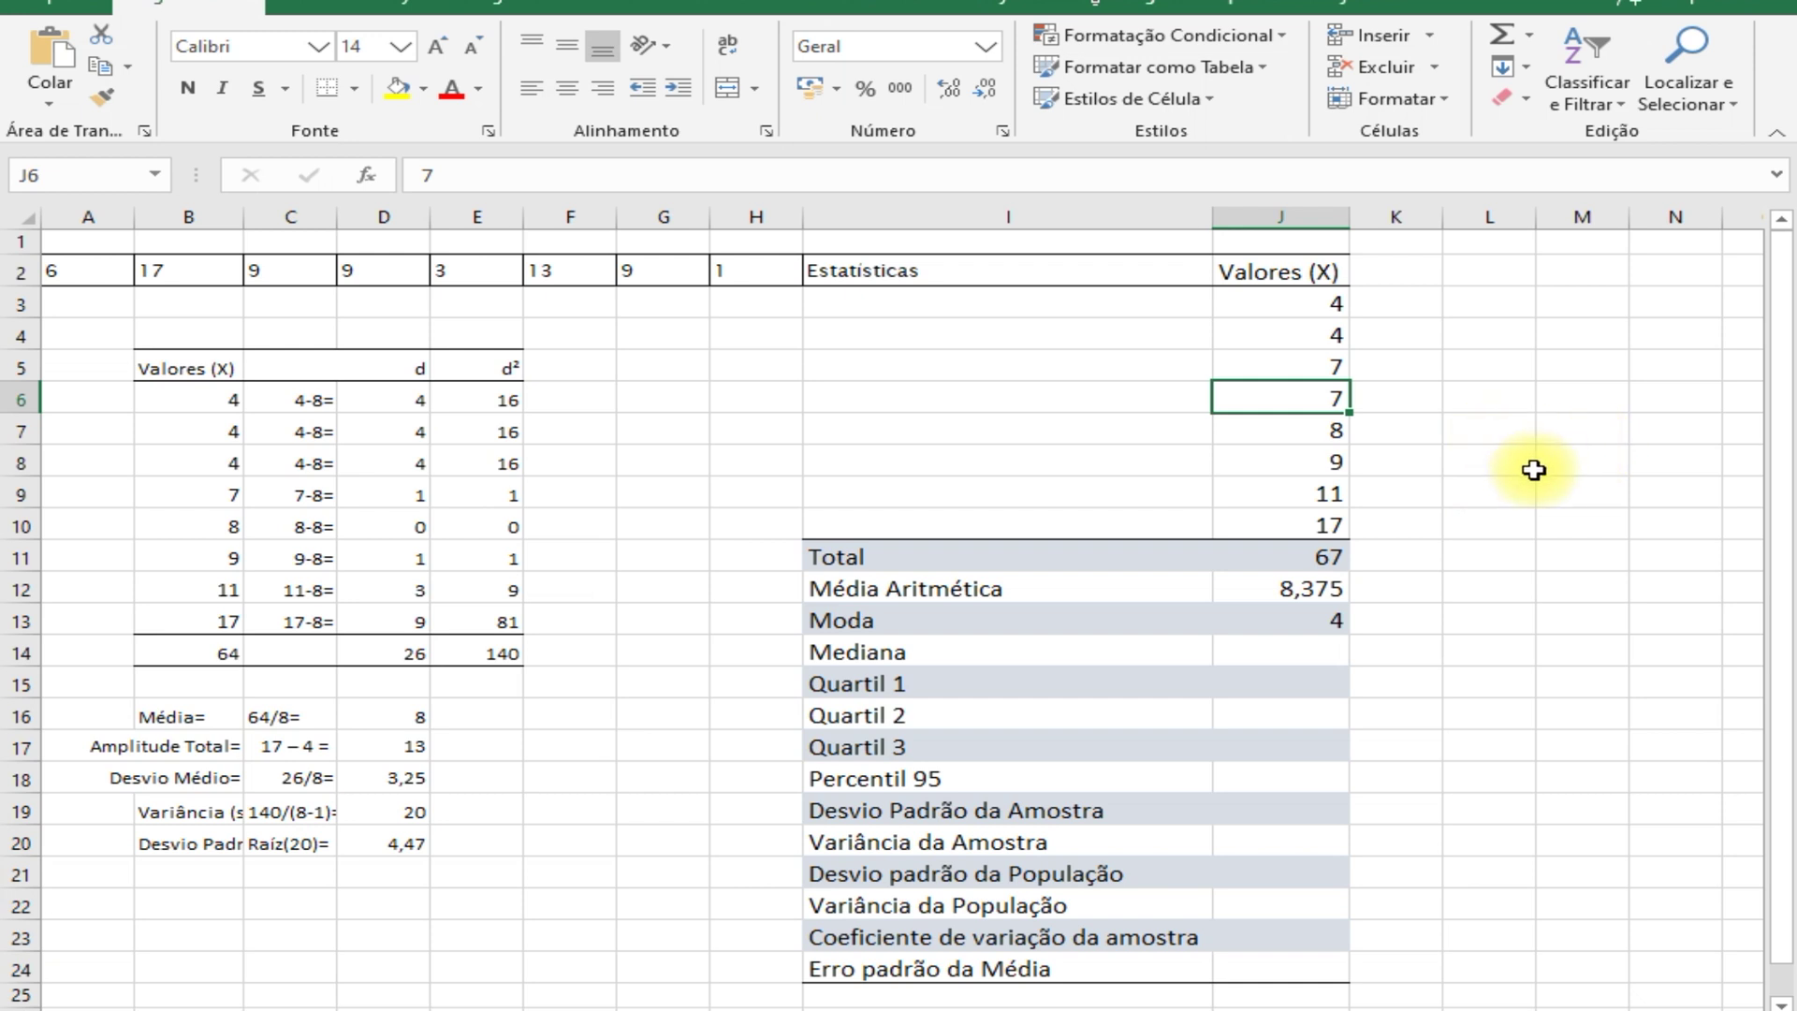
pyautogui.write('5')
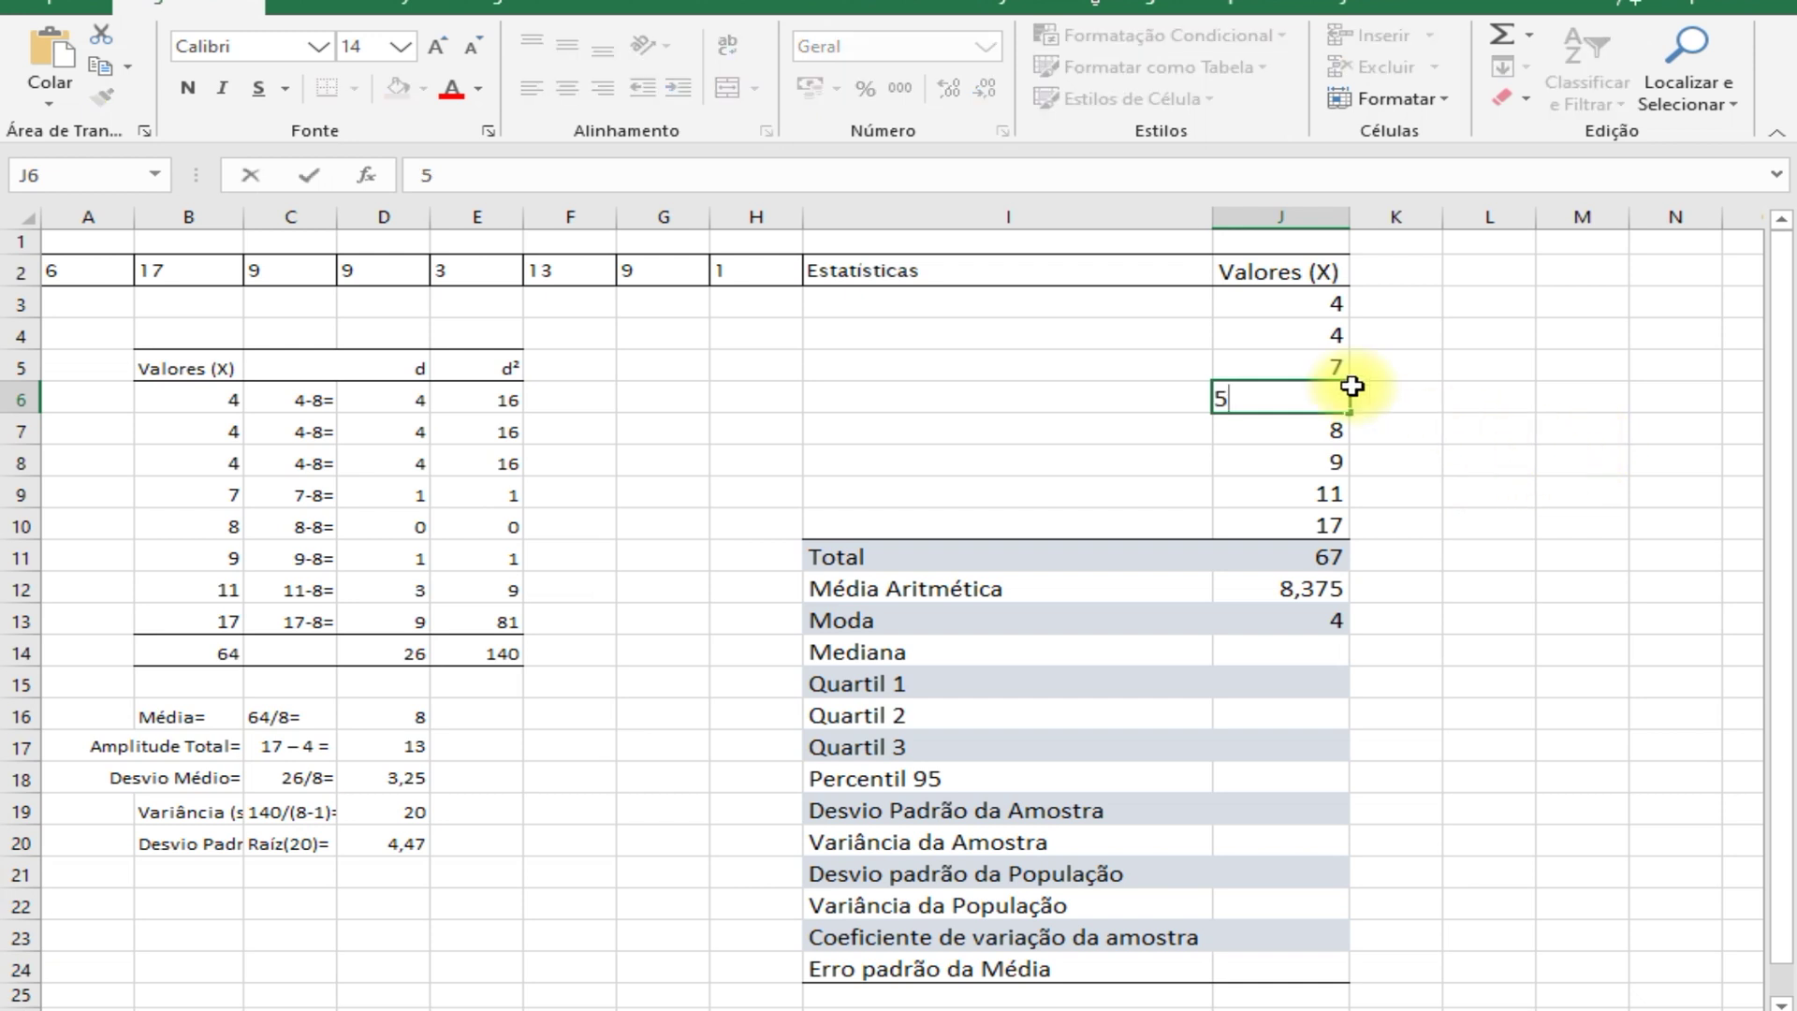
pyautogui.click(1283, 335)
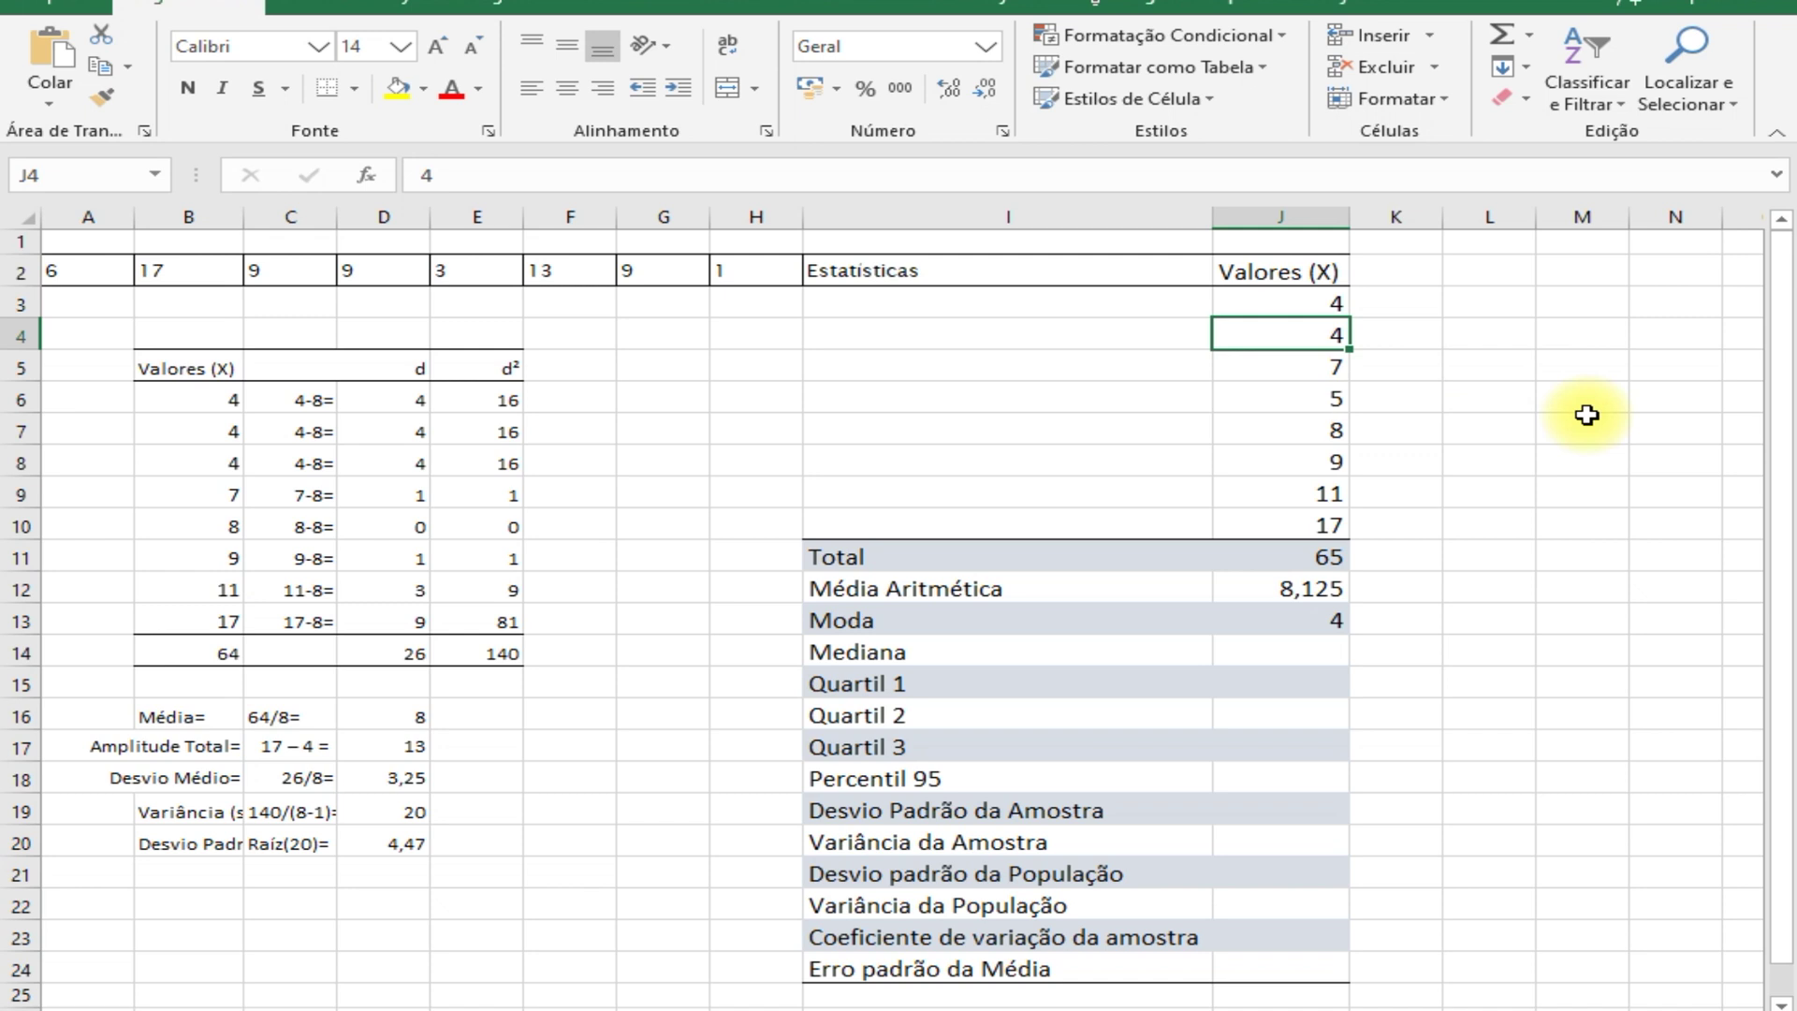
pyautogui.write('3')
pyautogui.press('Return')
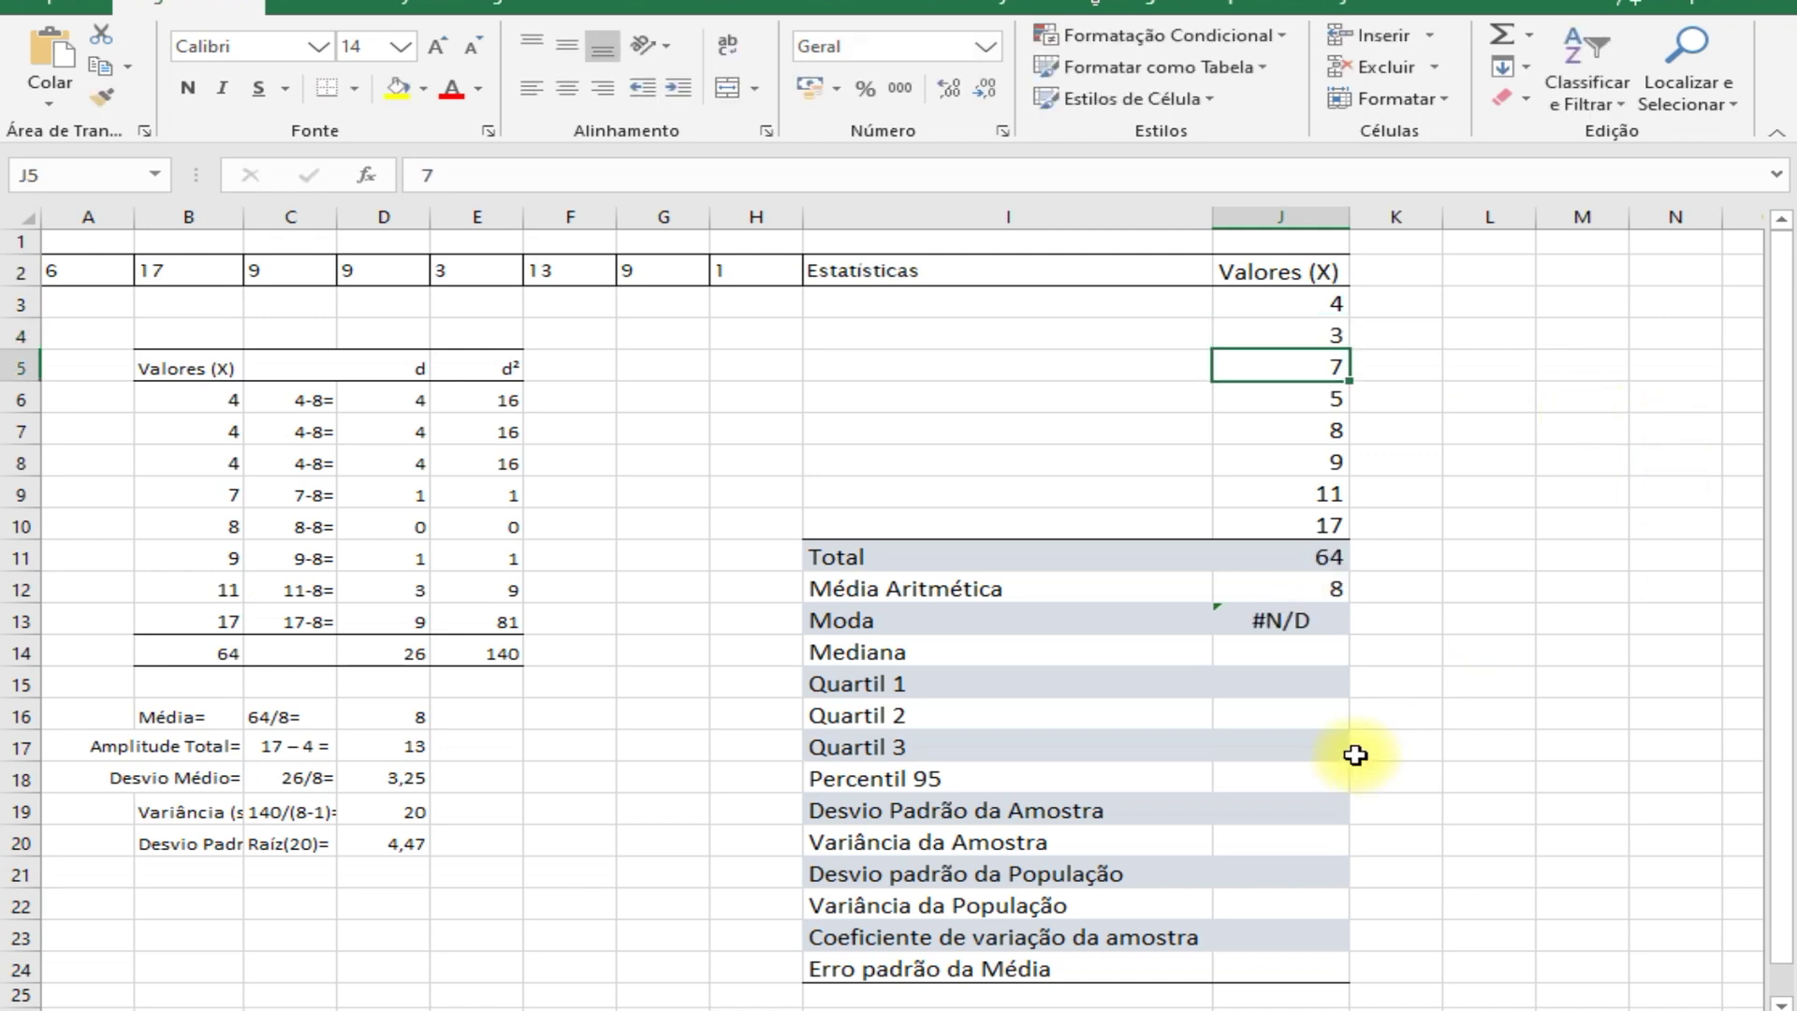
pyautogui.click(1296, 625)
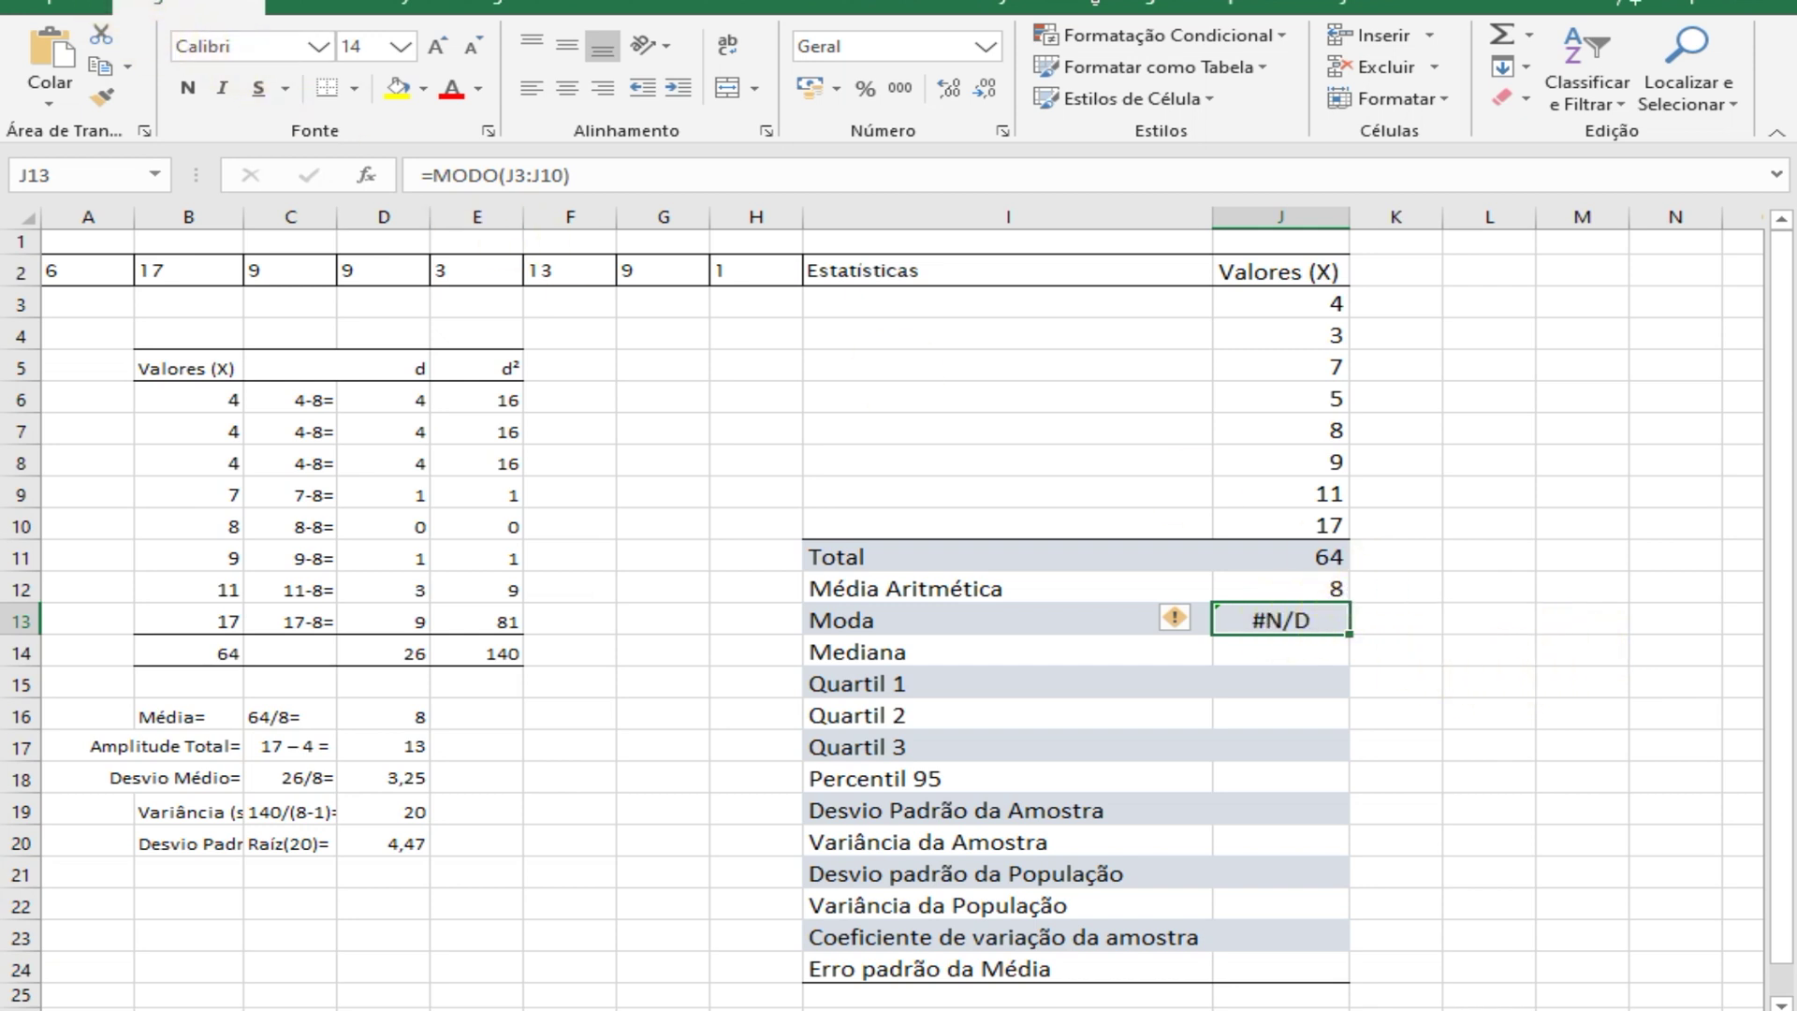
# - Undo the three test changes to the X values in J4, J5 and J6
pyautogui.hotkey('ctrl', 'z')
pyautogui.hotkey('ctrl', 'z')
pyautogui.hotkey('ctrl', 'z')
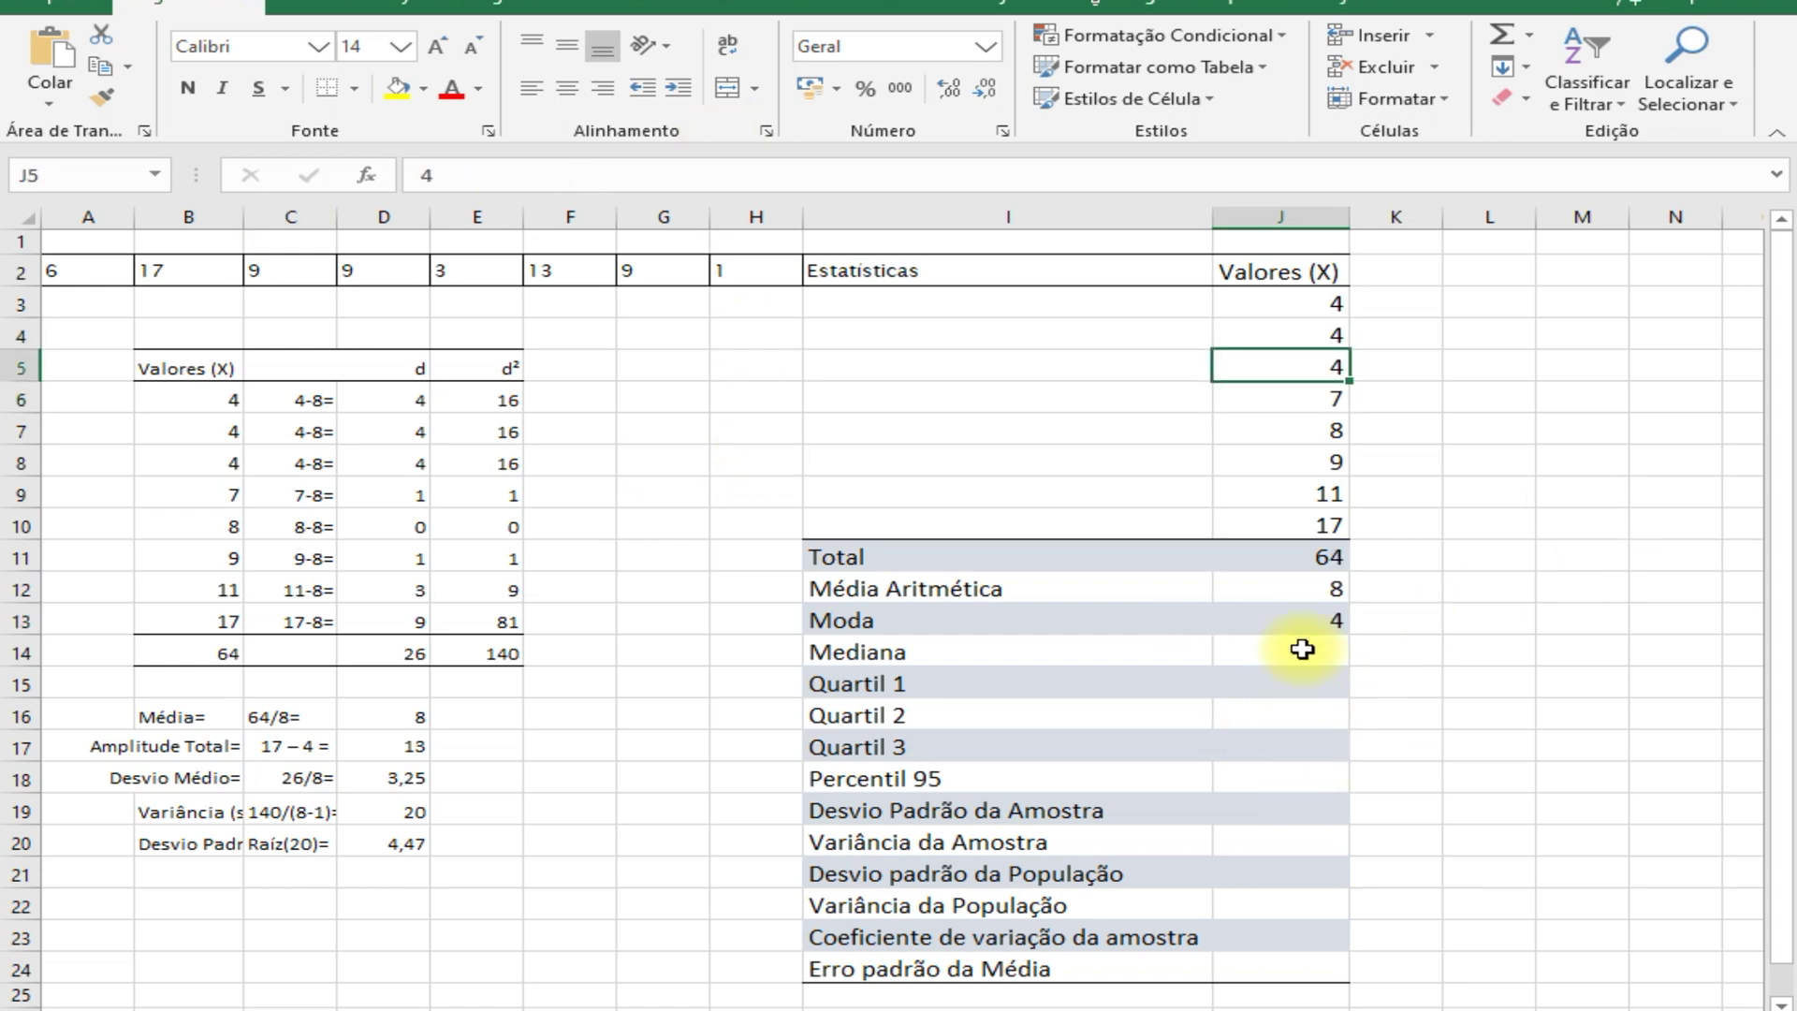
# - Calculate the Mediana in J14 with the formula =MED(J3:J10)
pyautogui.click(1302, 649)
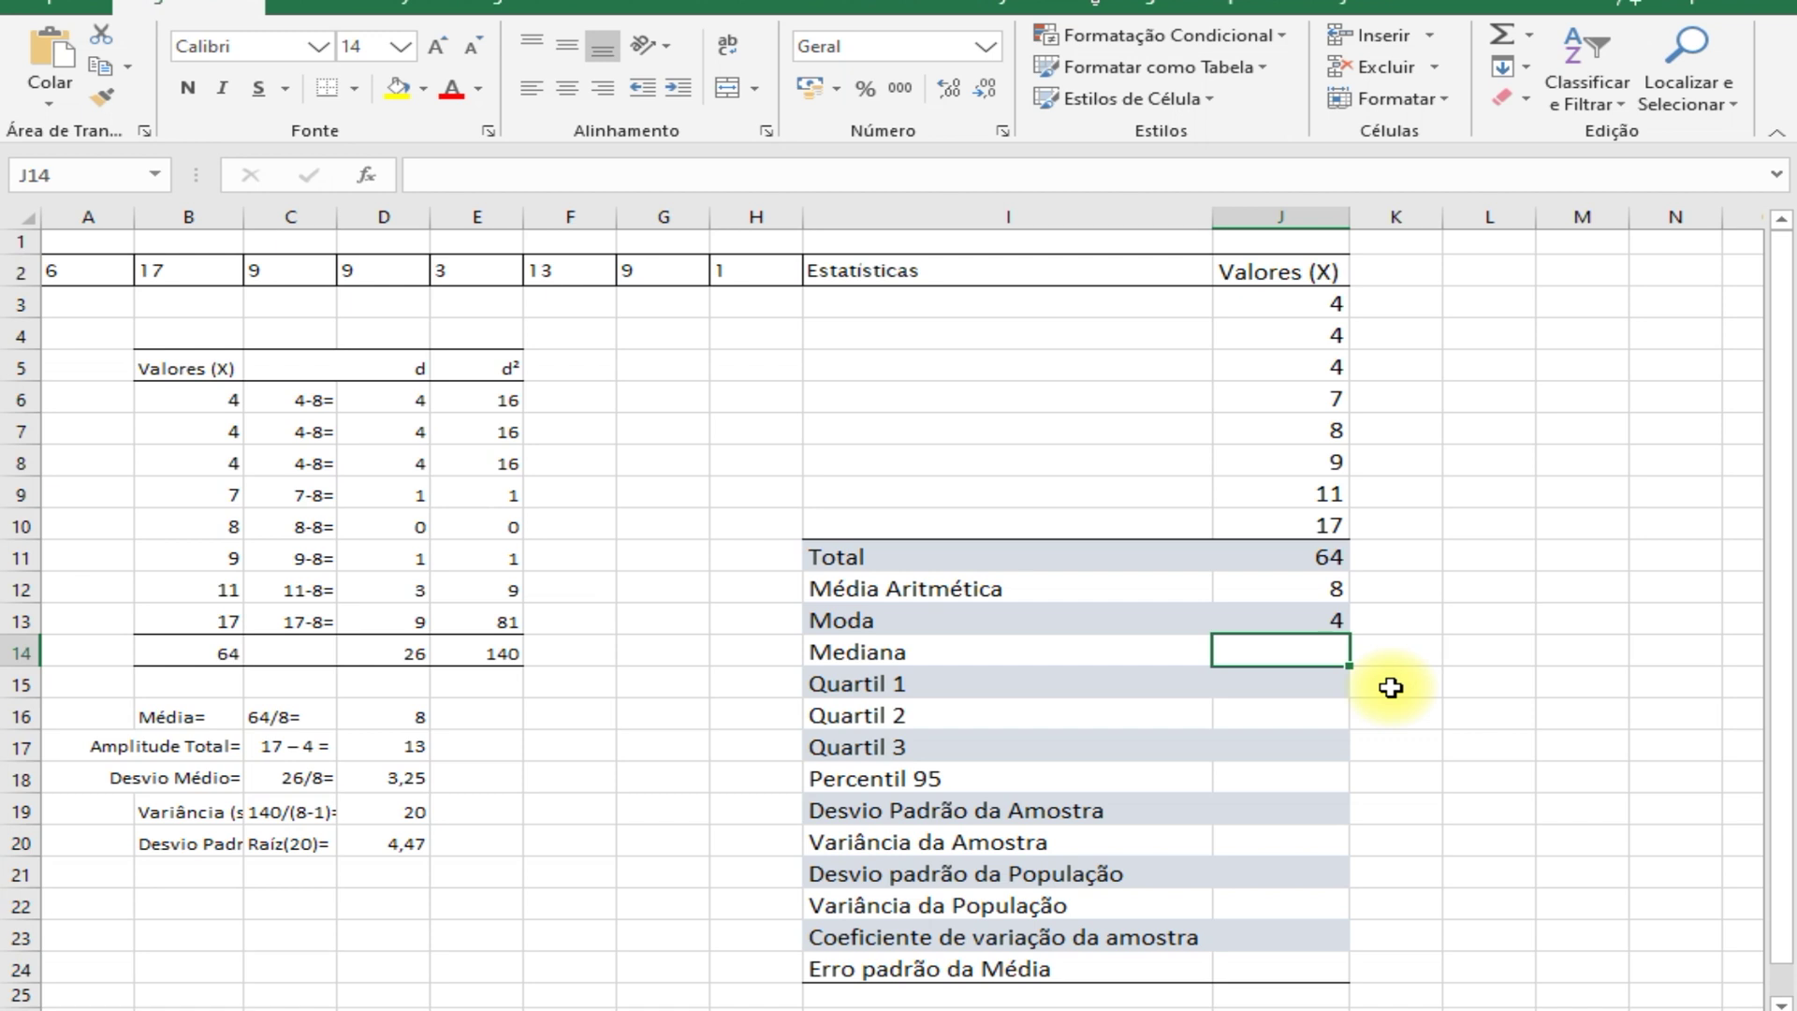
pyautogui.write('=')
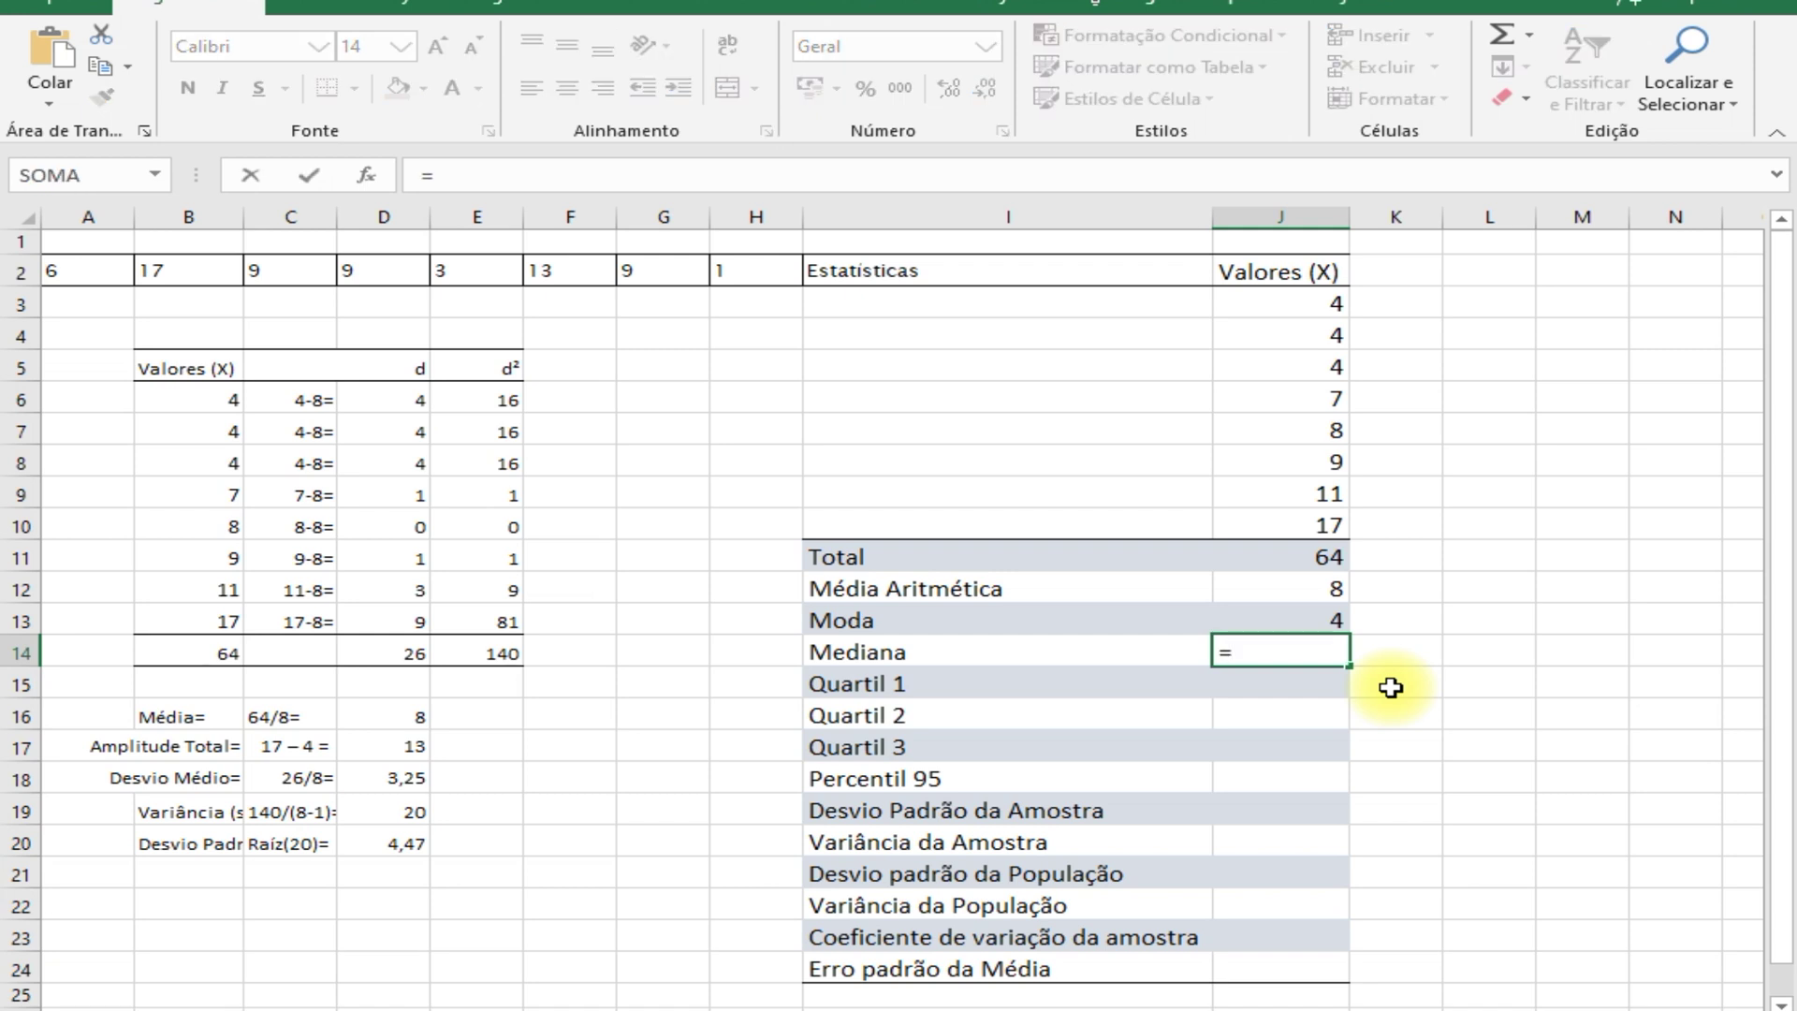
pyautogui.write('MED')
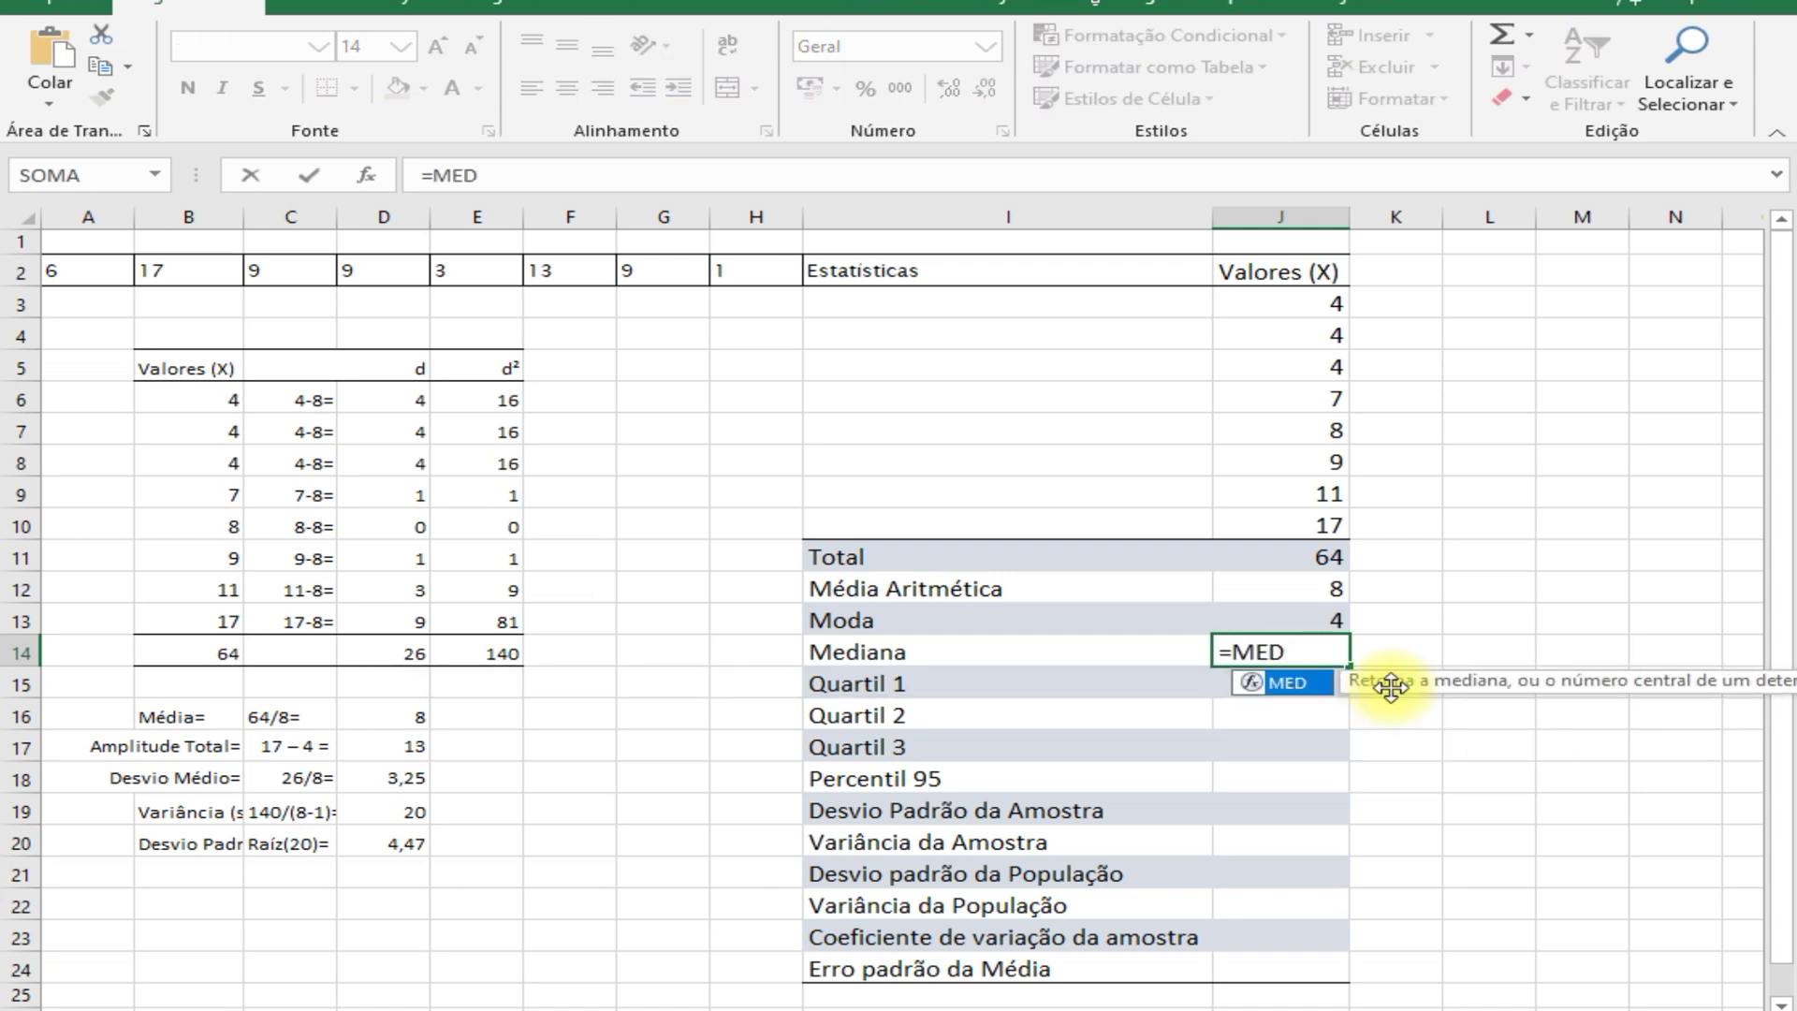
pyautogui.write('(')
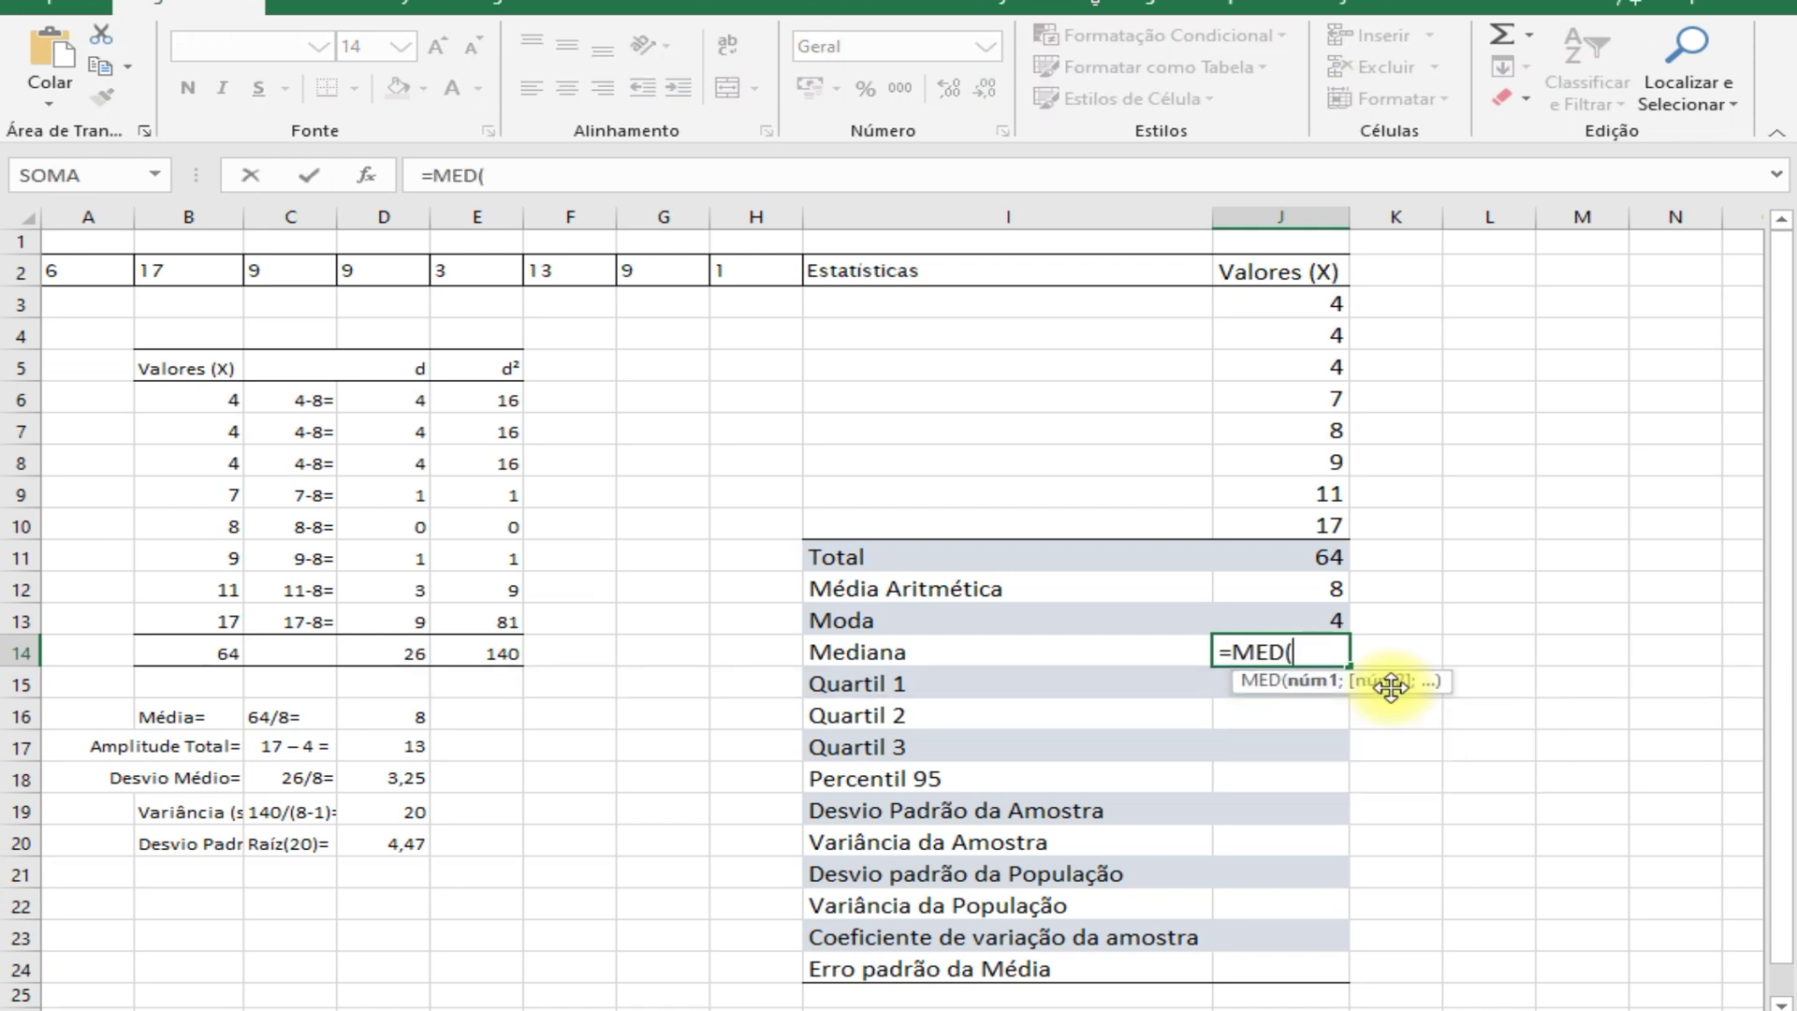
pyautogui.moveTo(1310, 313); pyautogui.dragTo(1305, 510)
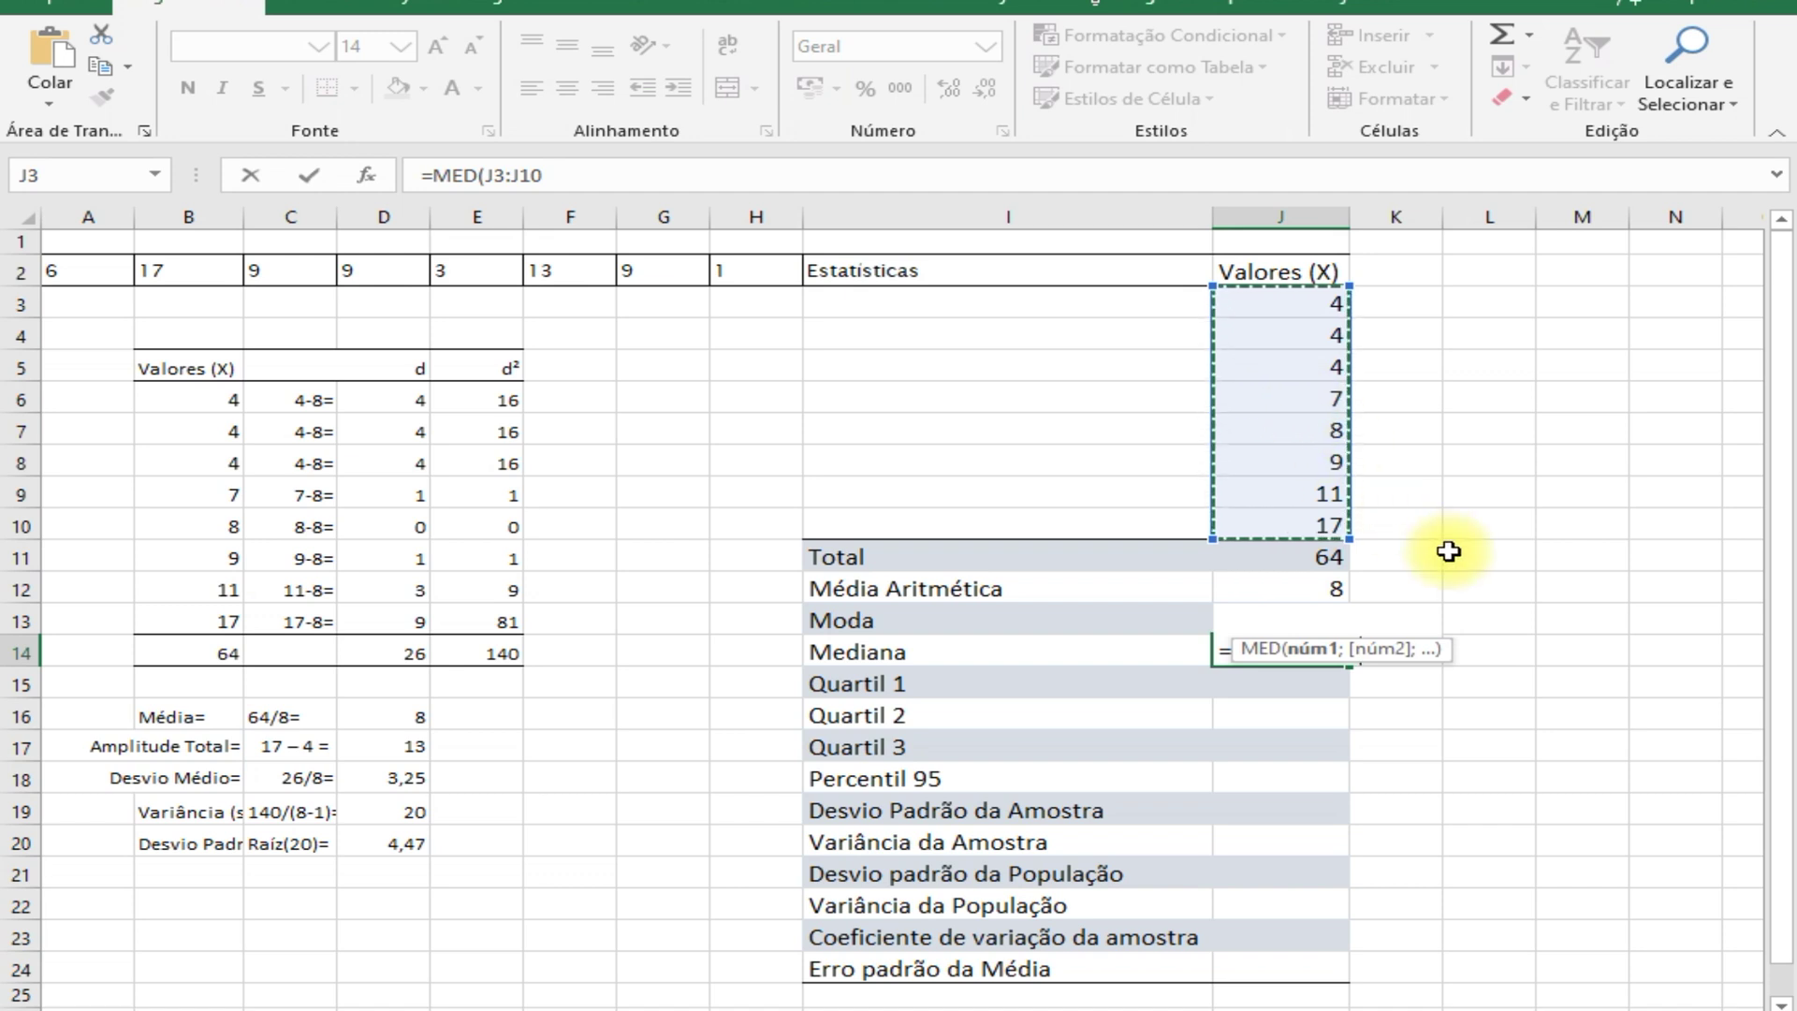
pyautogui.write(')')
pyautogui.press('Return')
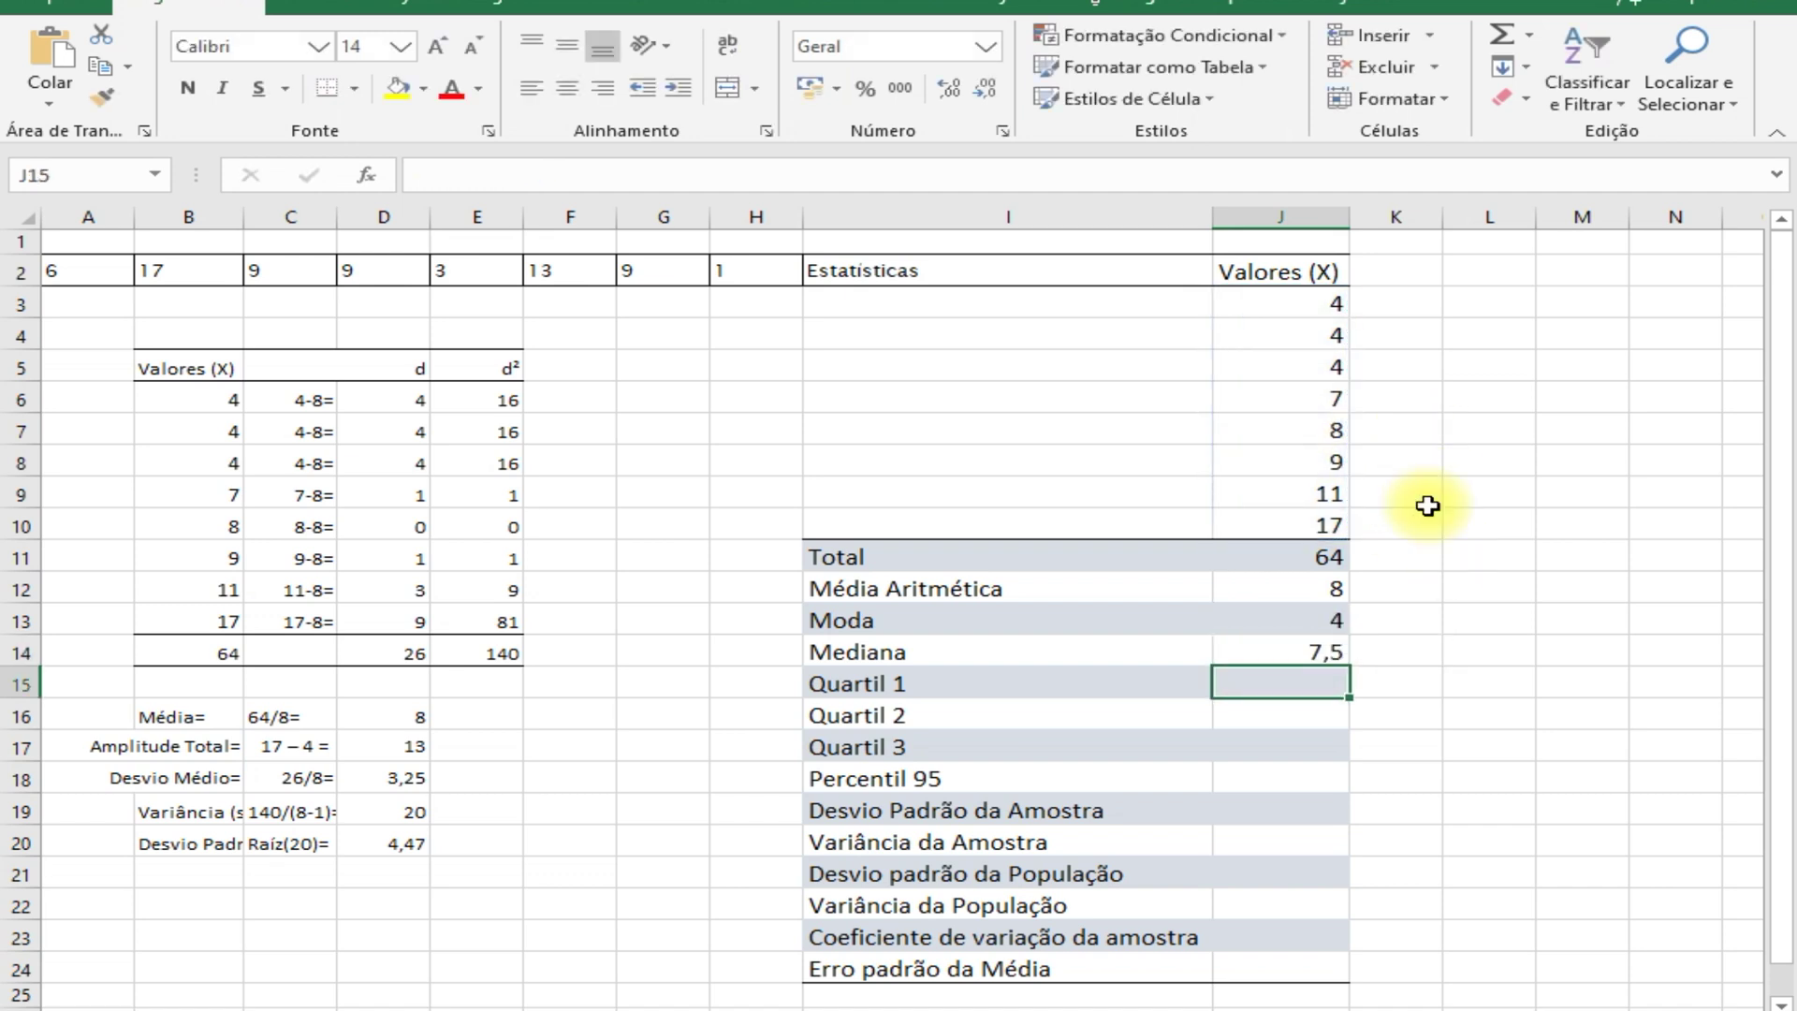
# - Label the functions used beside their results: MED in K14, MODO in K13 and MÉDIA in K12
pyautogui.click(1400, 648)
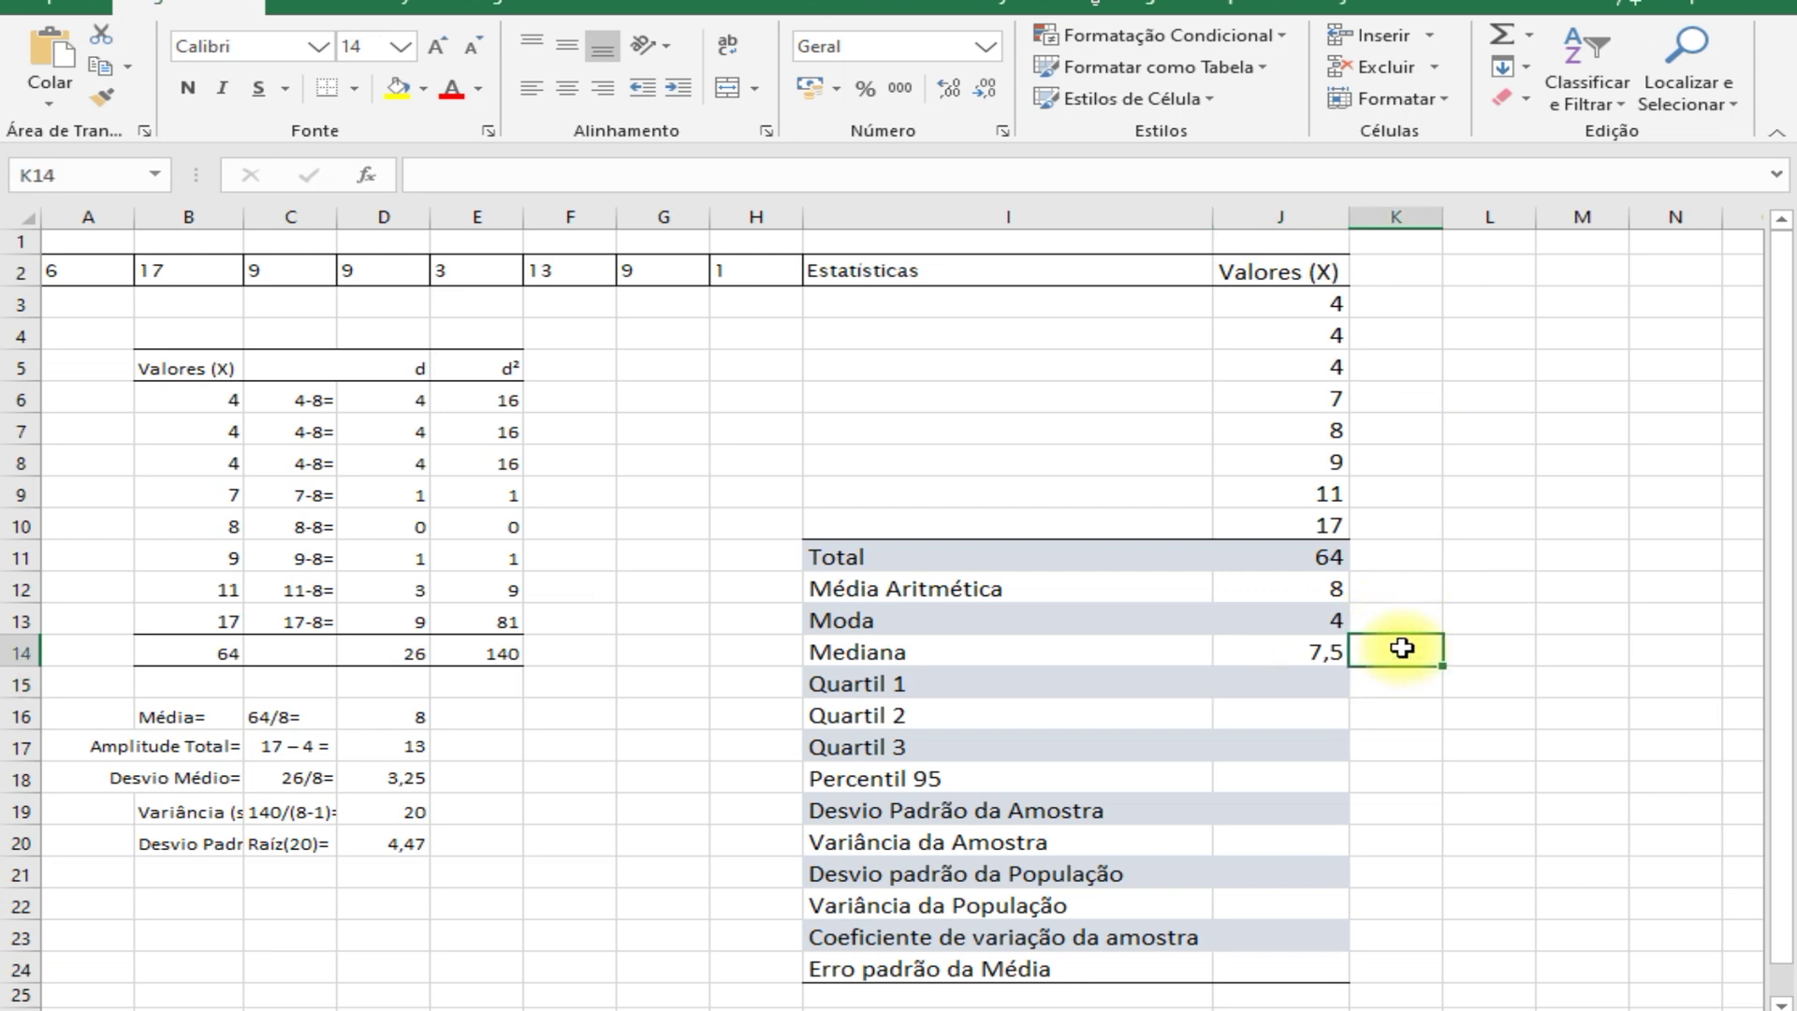
pyautogui.write('MED')
pyautogui.press('Return')
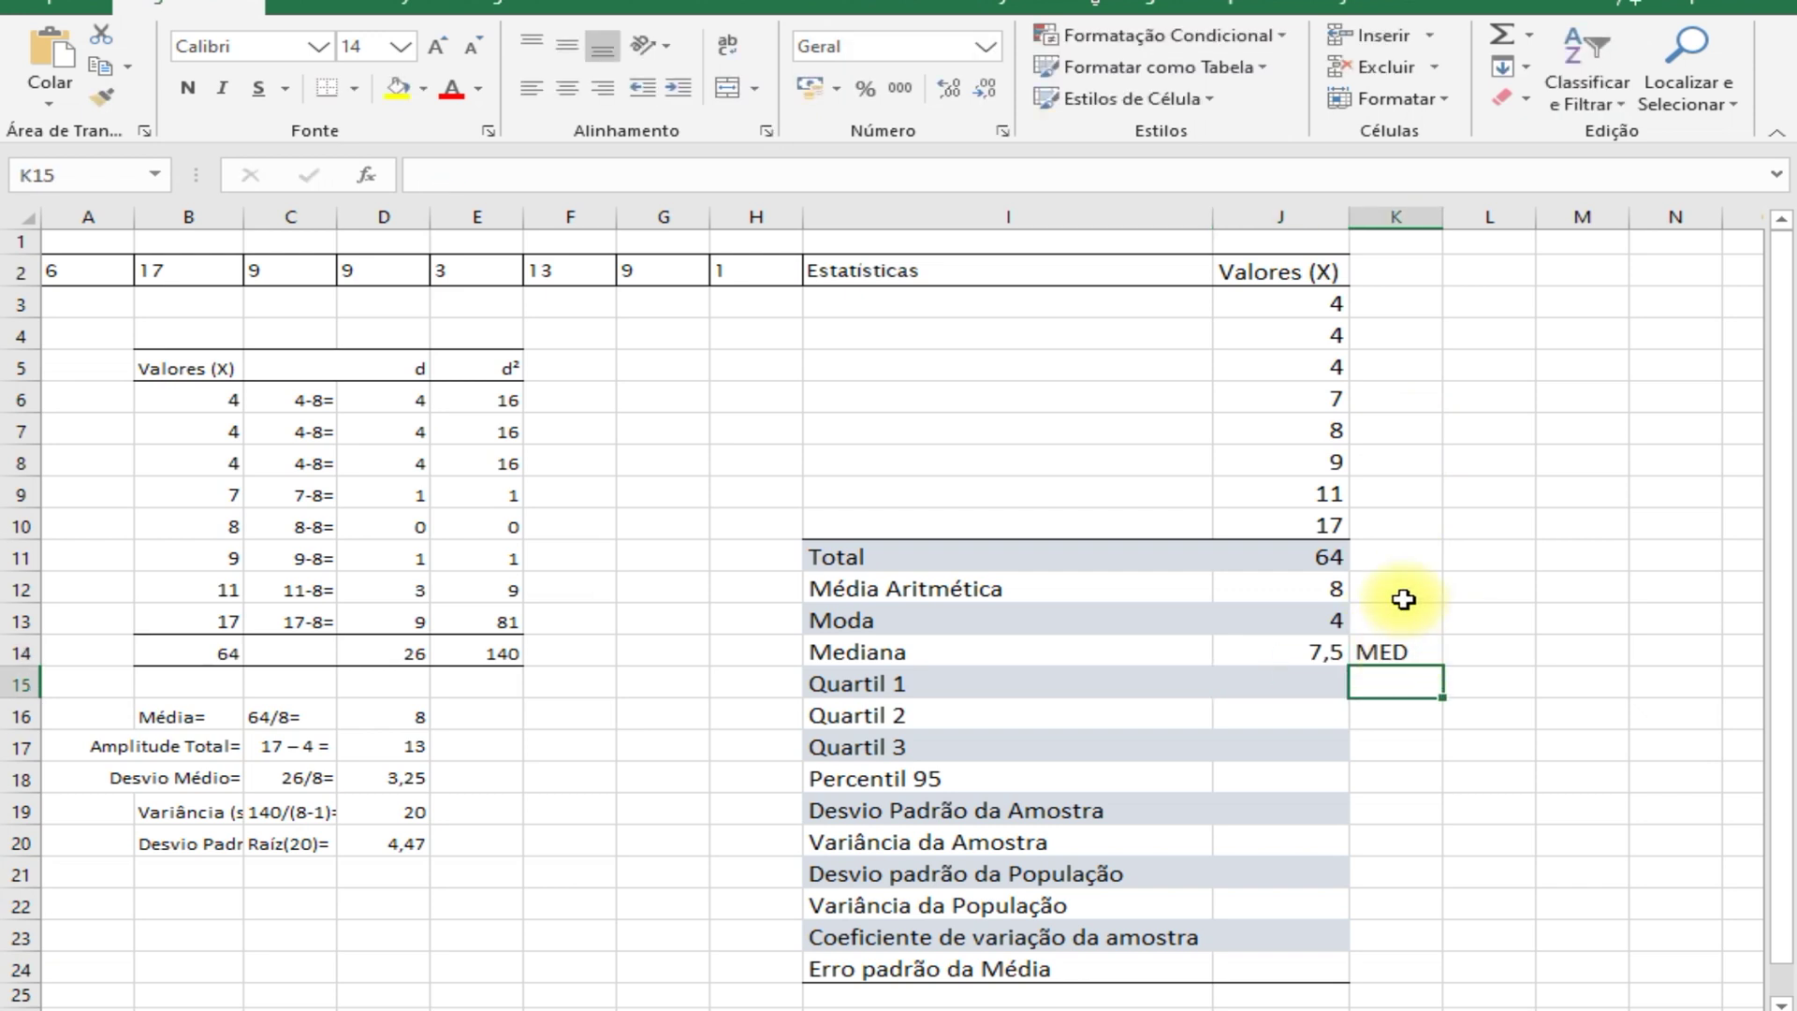
pyautogui.click(1404, 612)
pyautogui.write('MODO')
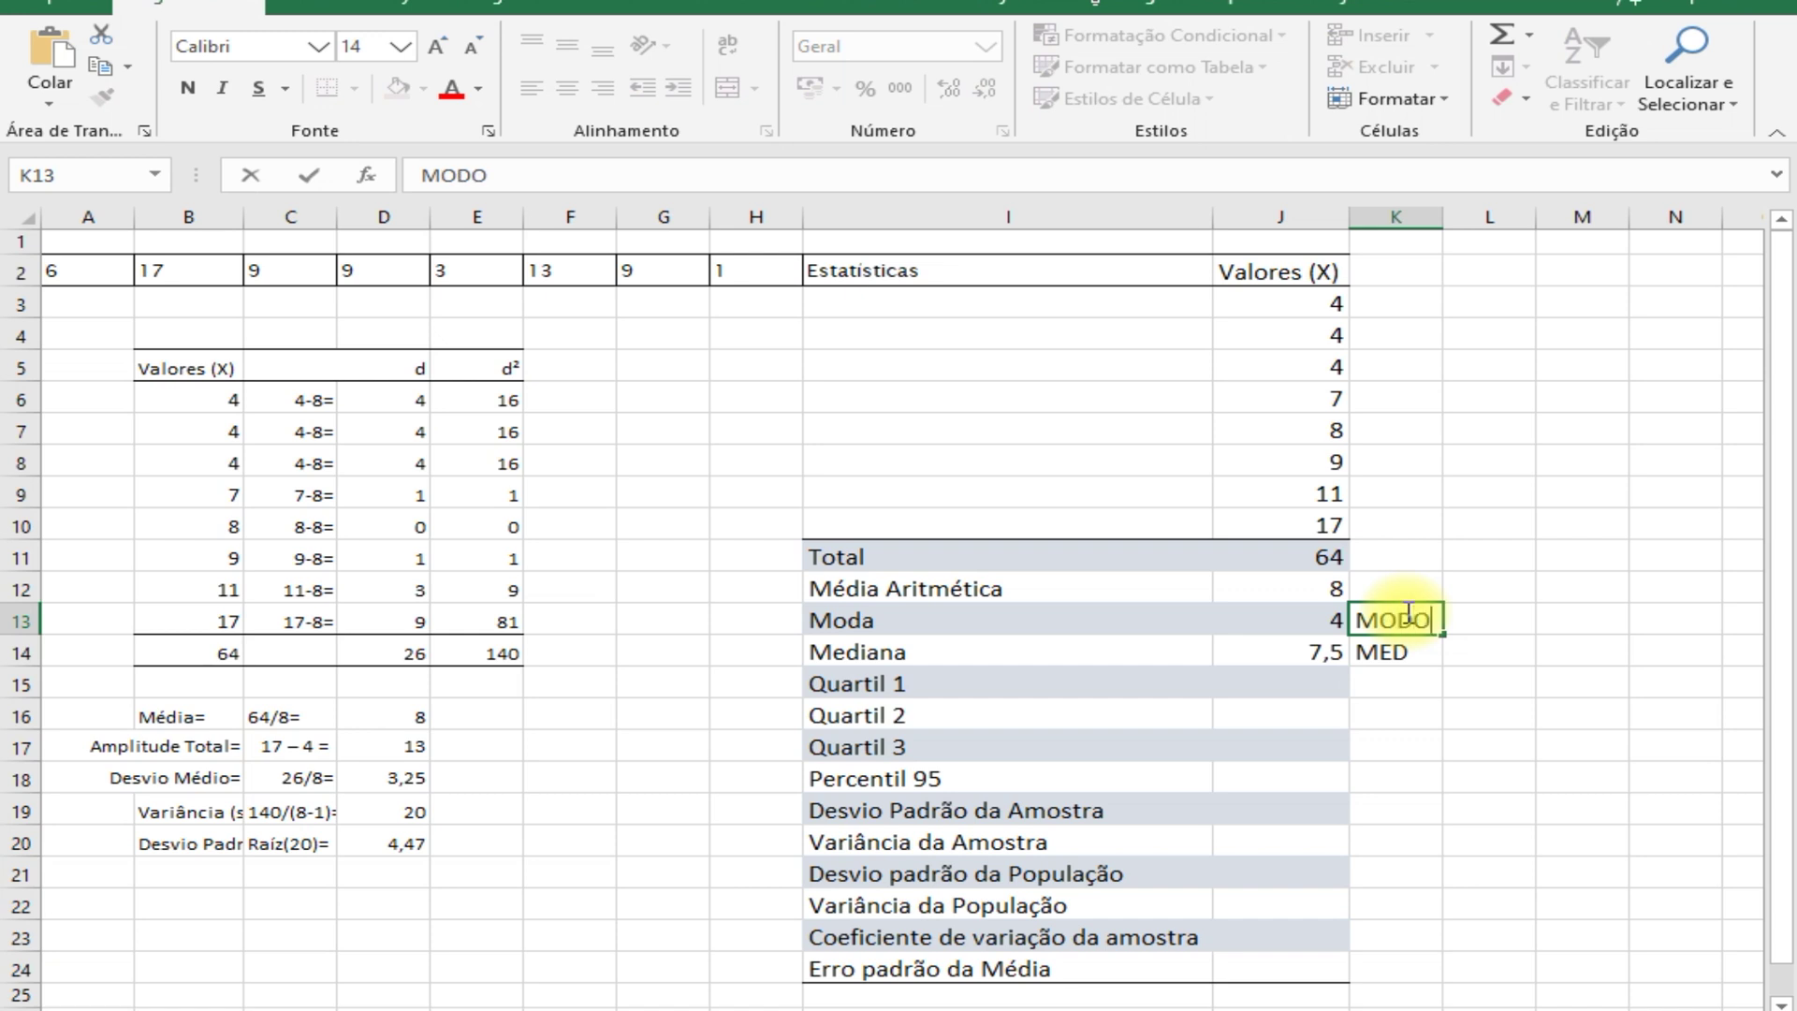
pyautogui.click(1408, 580)
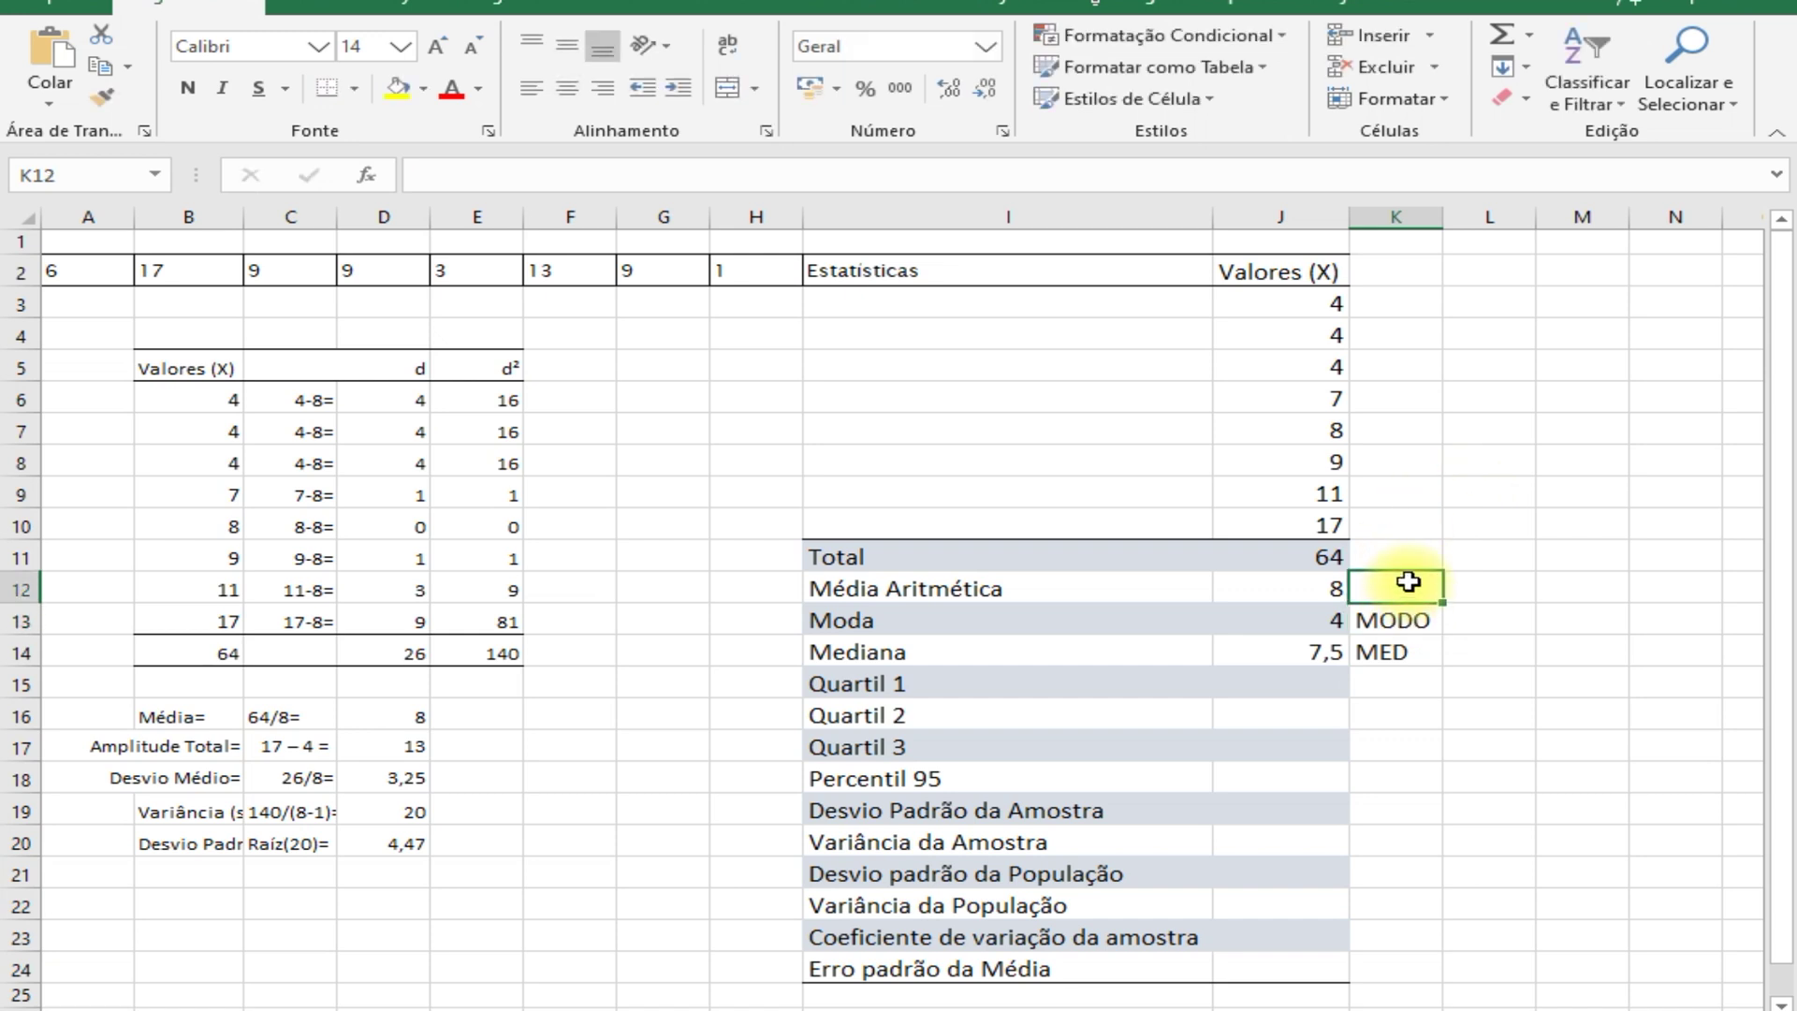
pyautogui.write('MÉDIA')
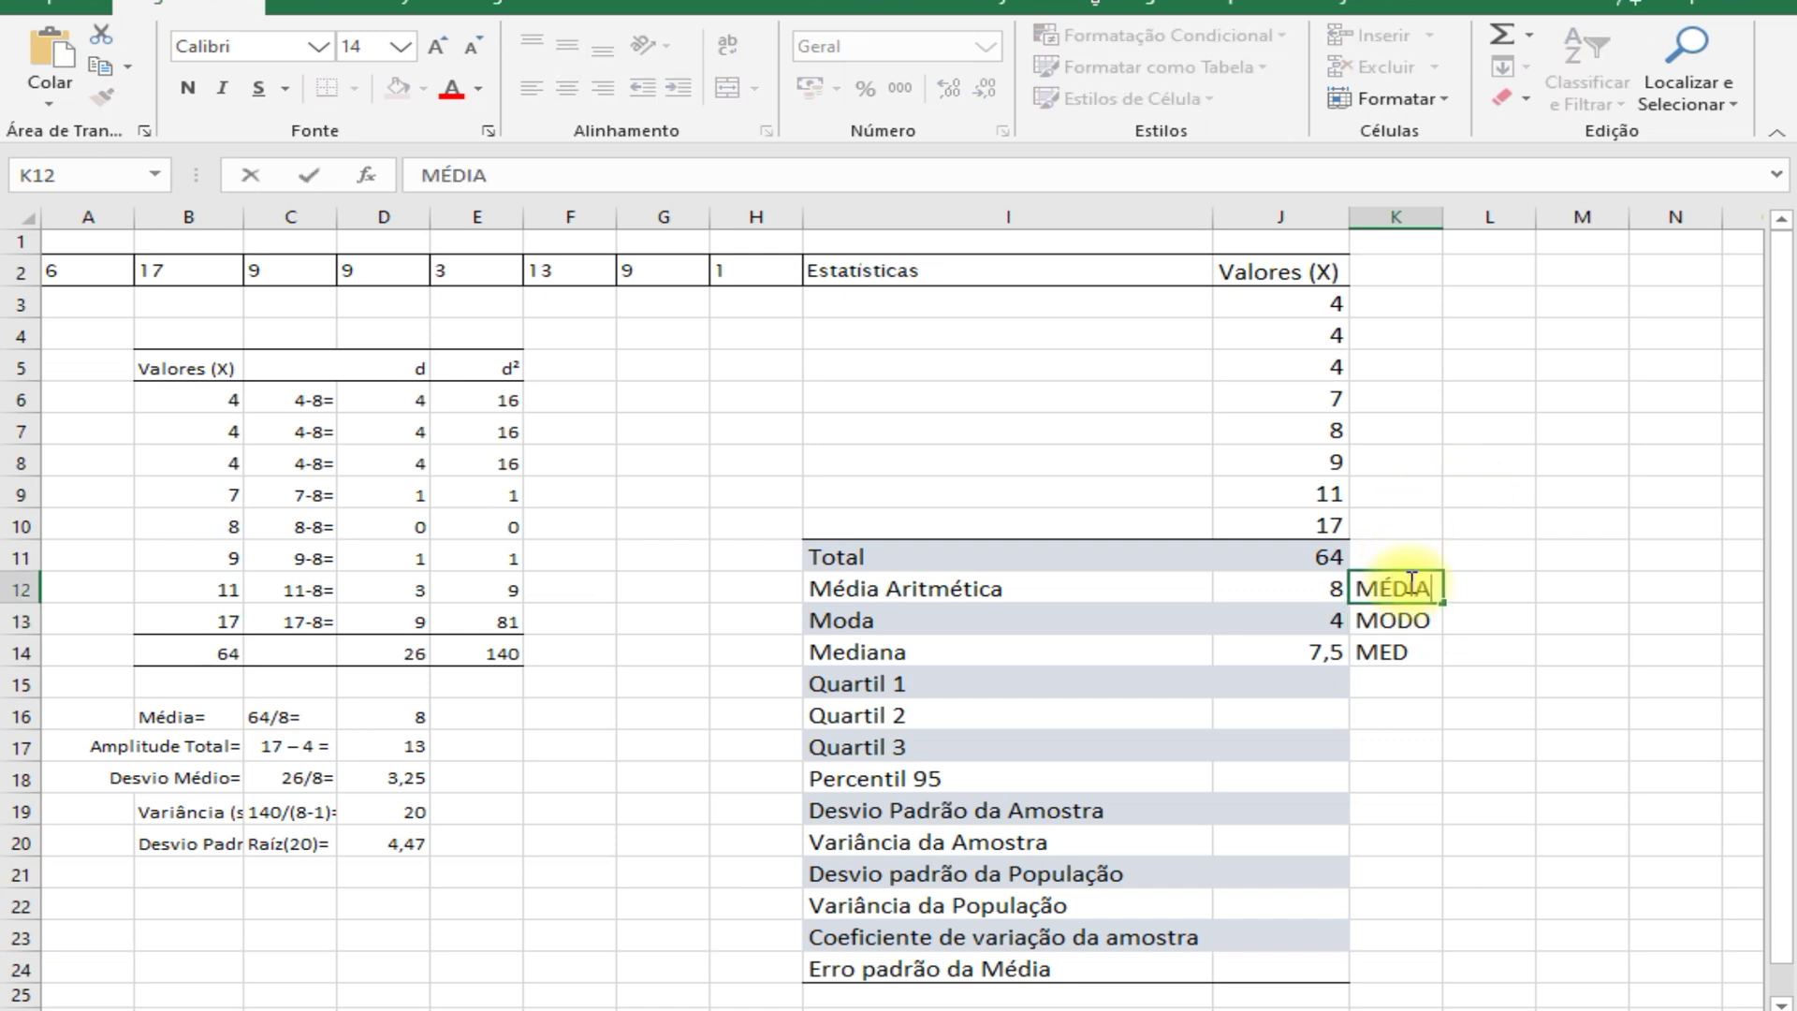
pyautogui.click(1418, 683)
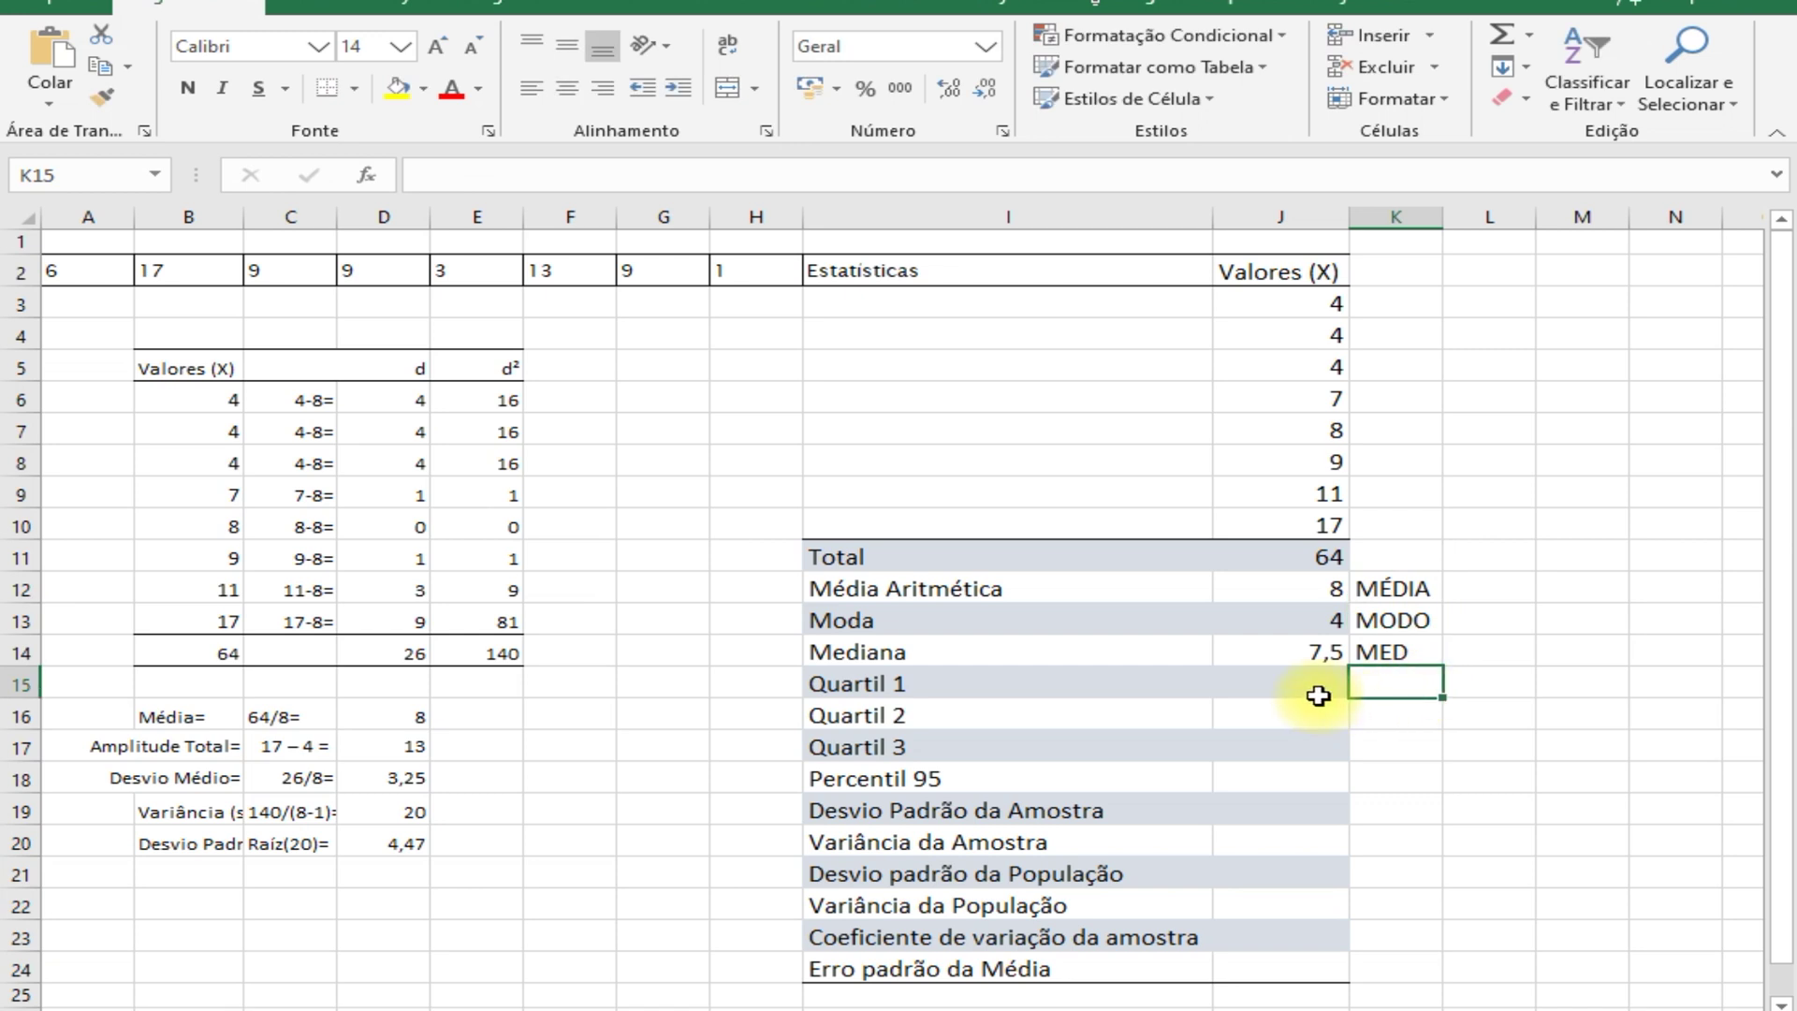
pyautogui.click(1319, 693)
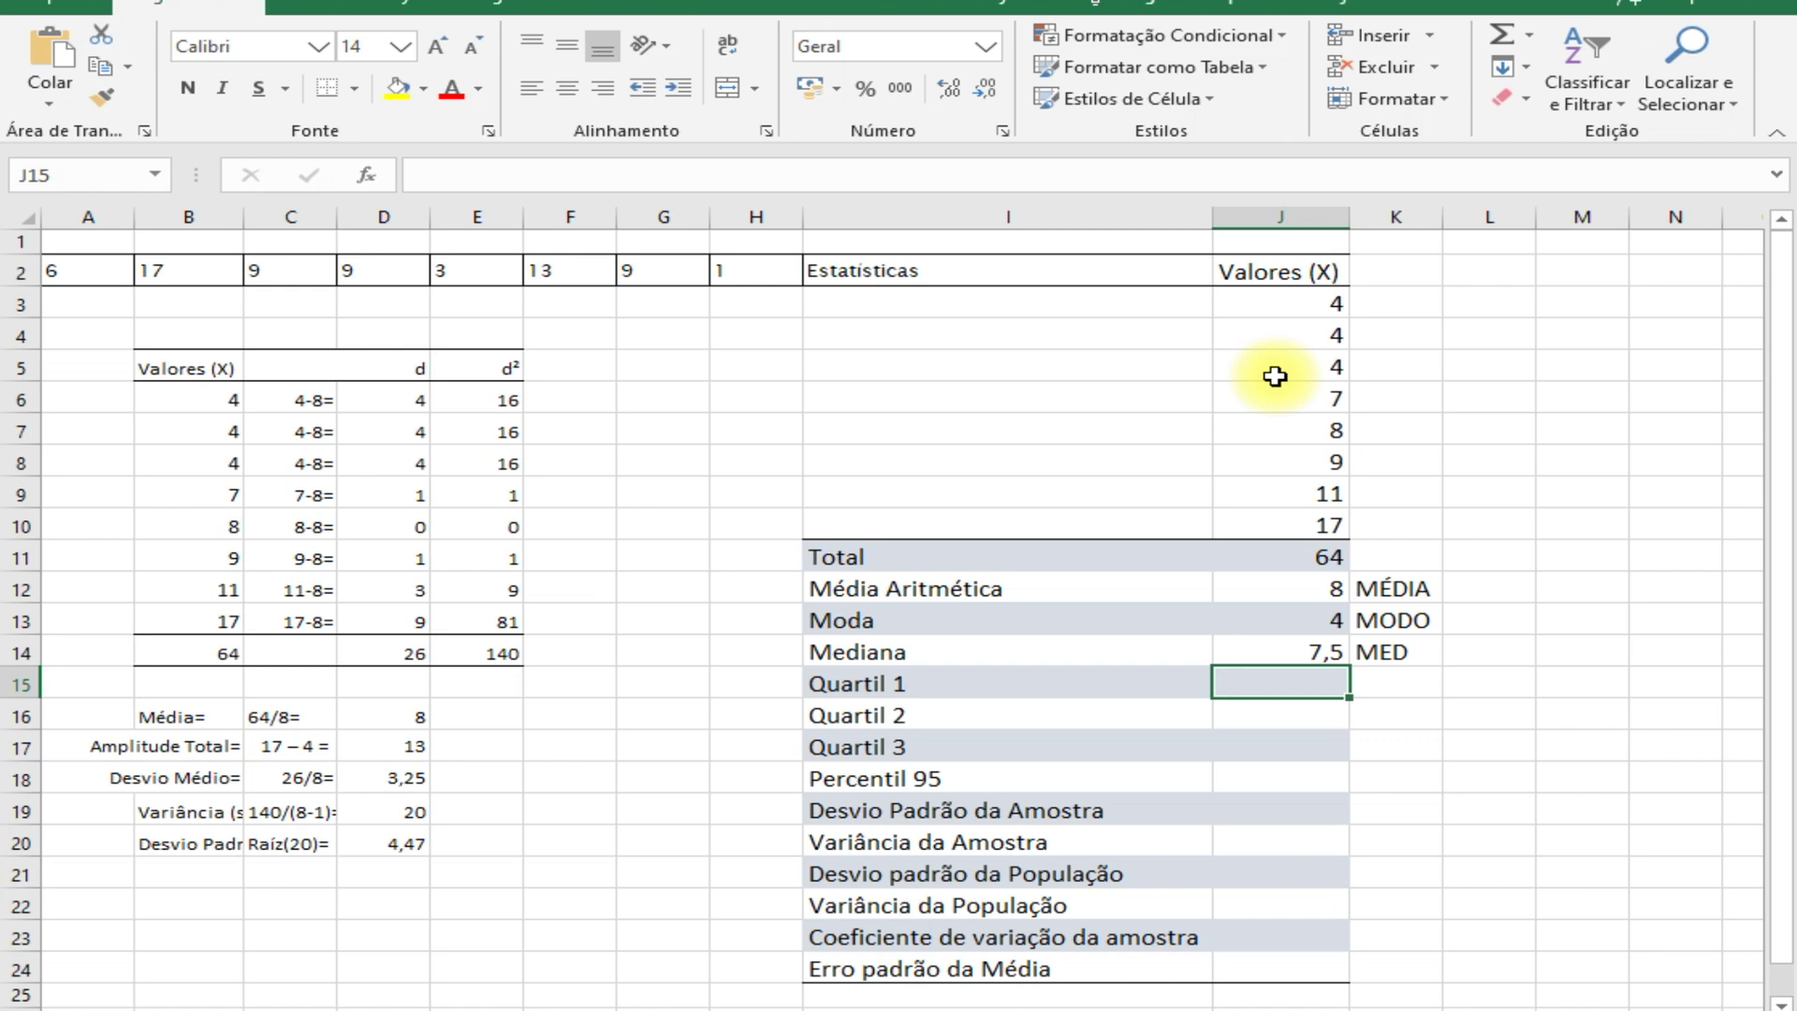
# - Calculate Quartil 1 in J15 with the formula =QUARTIL(J3:J10;1)
pyautogui.write('=')
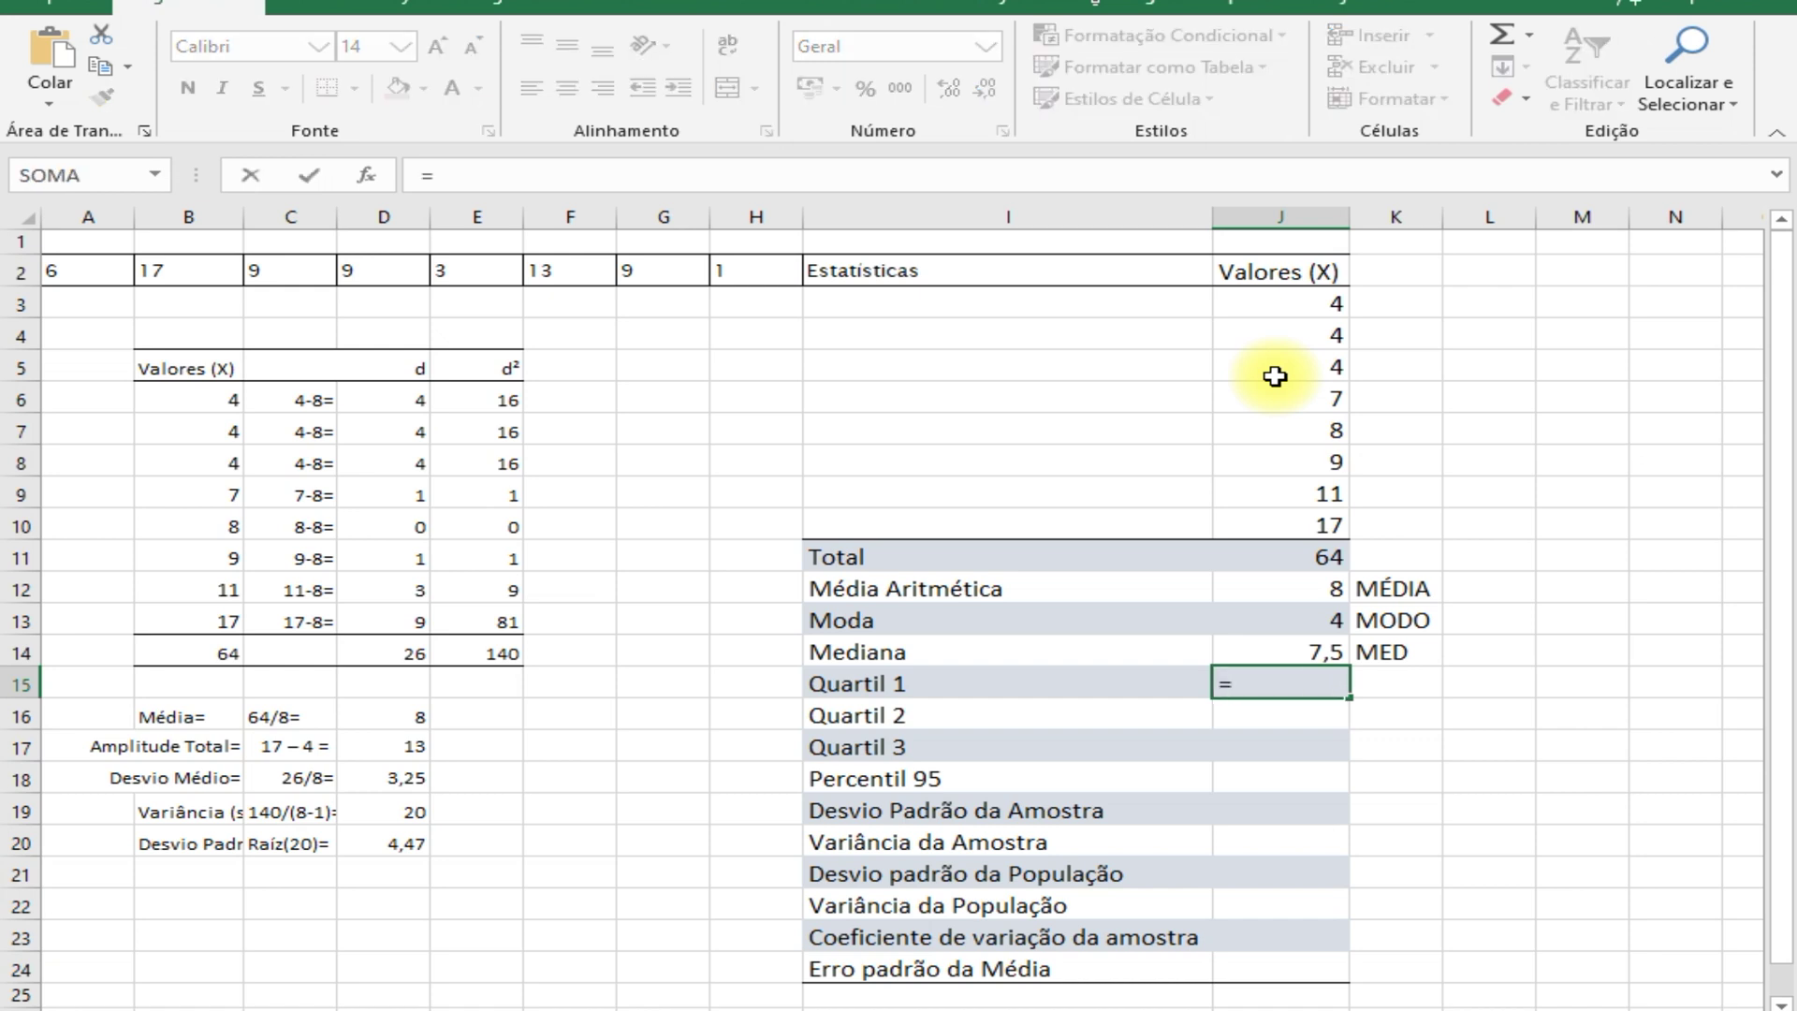
pyautogui.write('QUARTI')
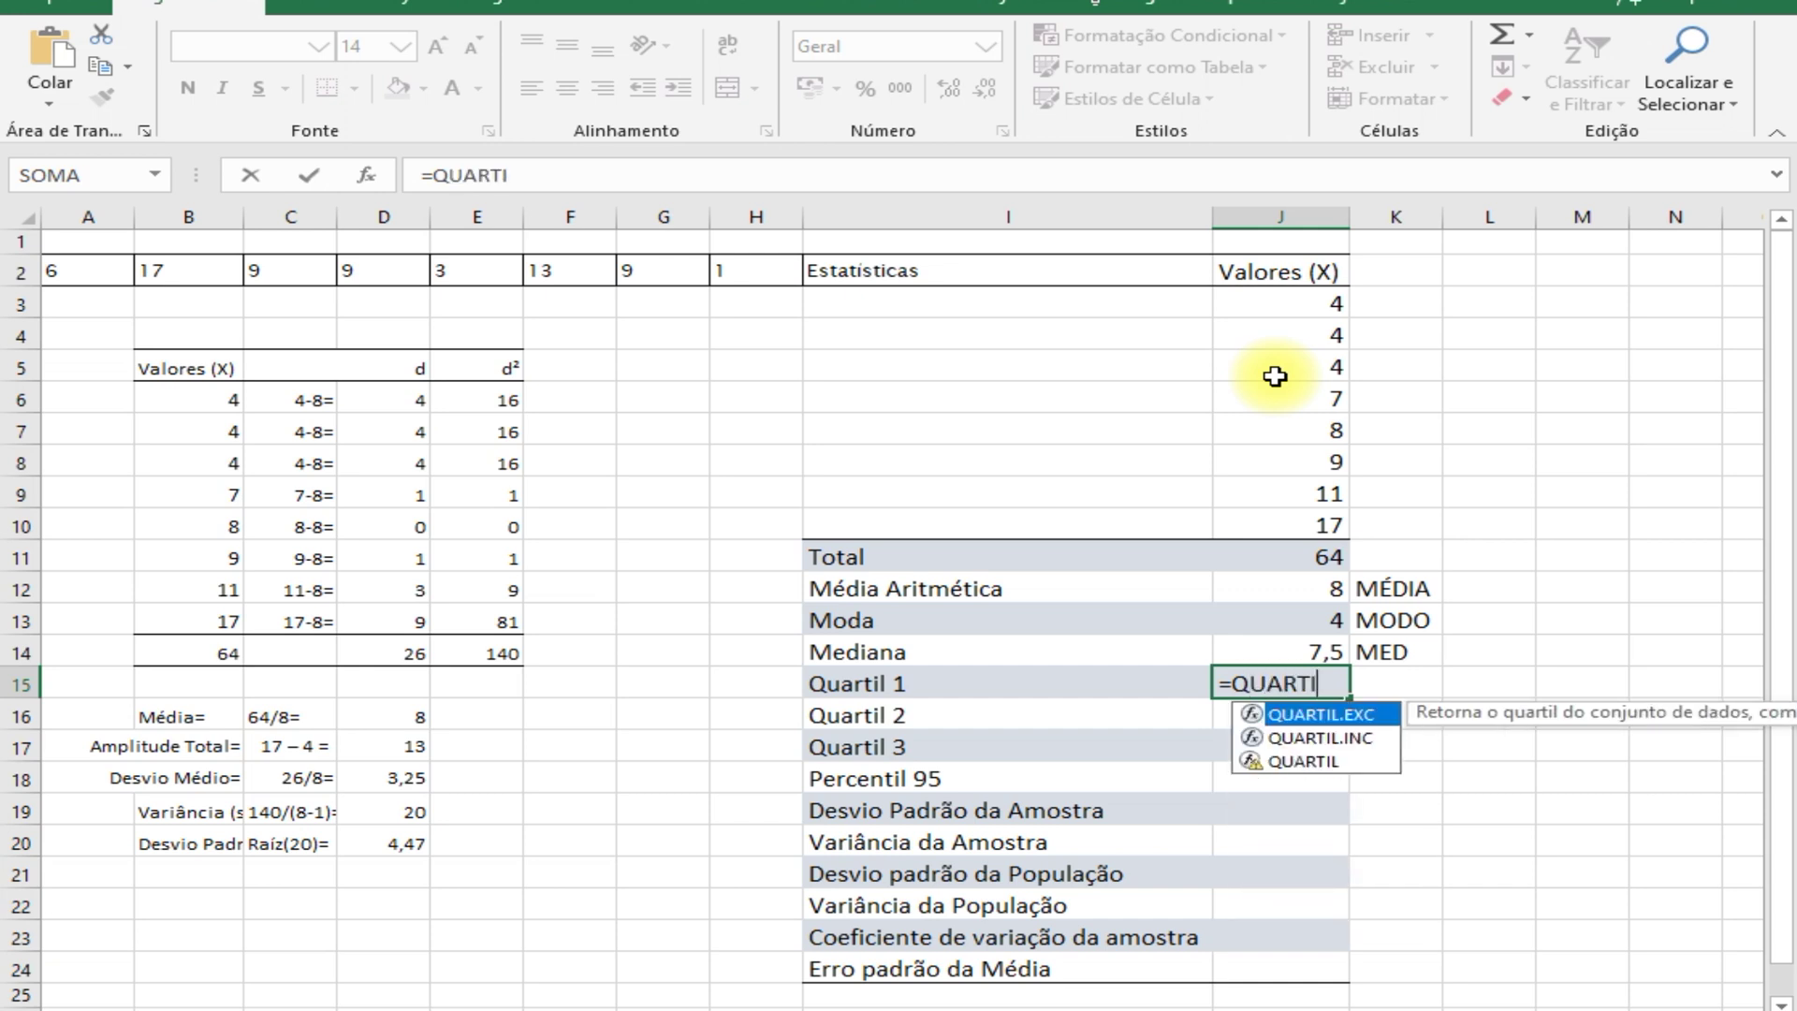
pyautogui.write('L(')
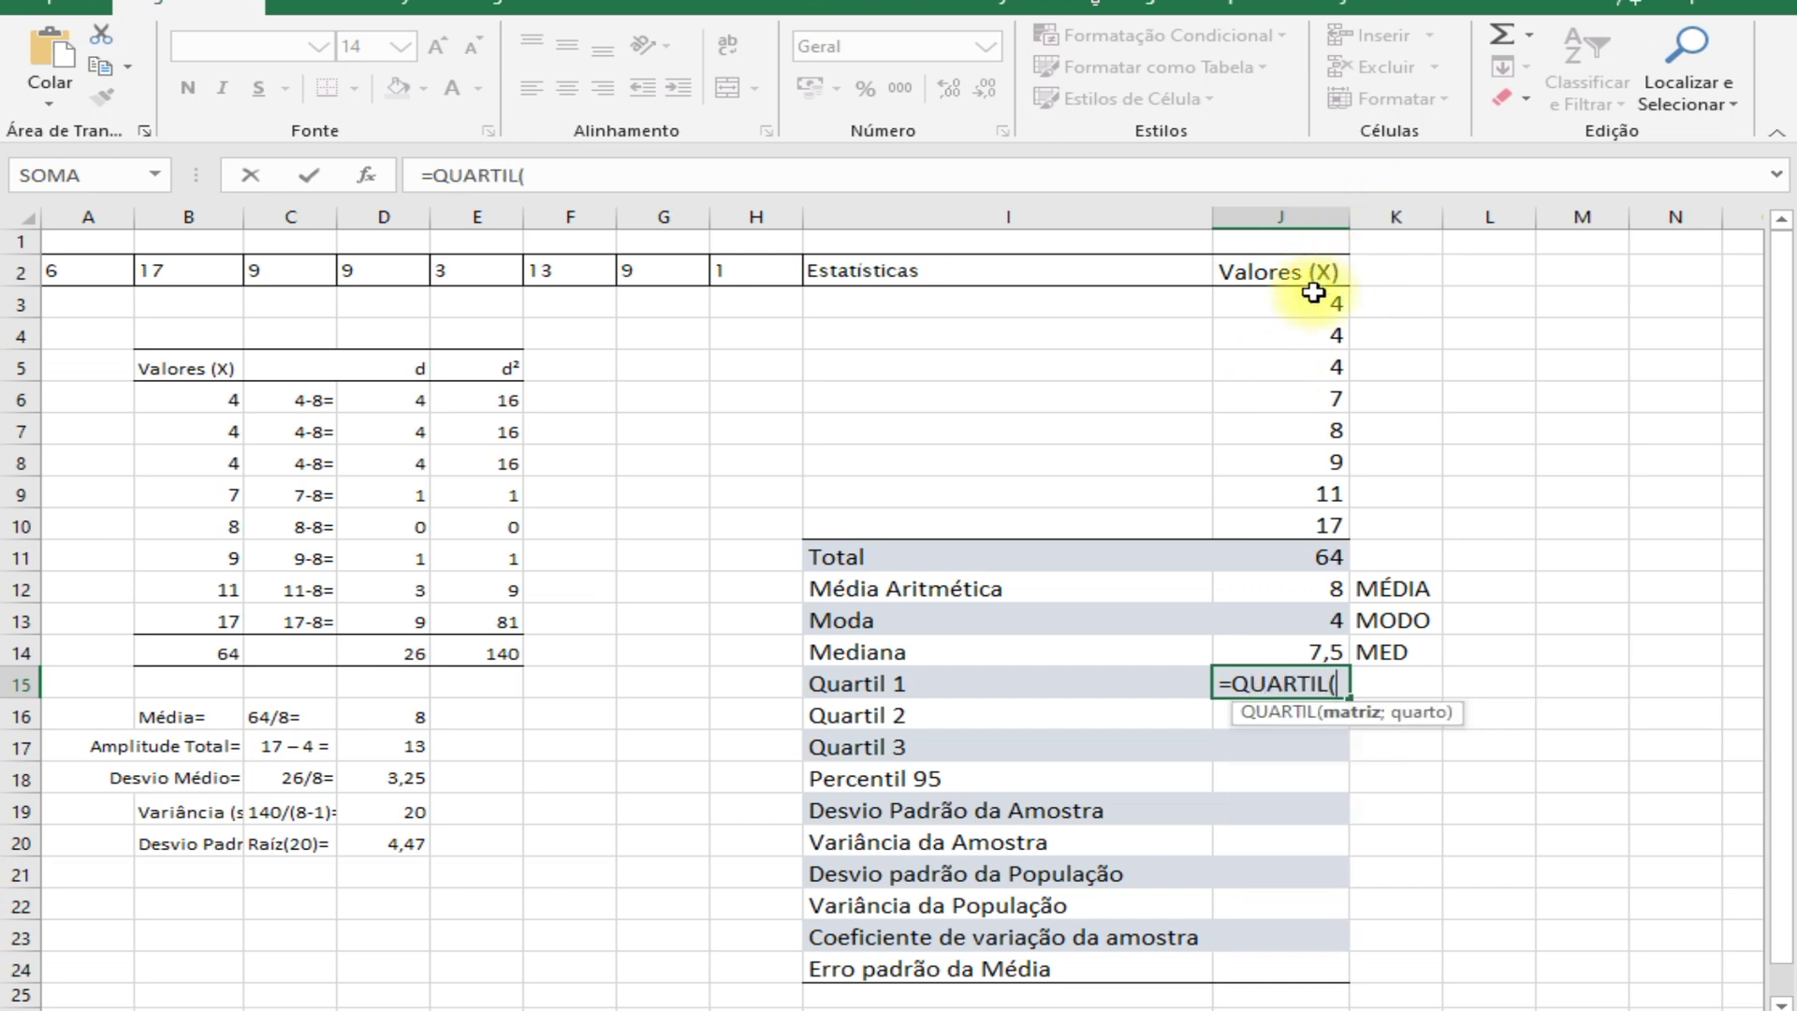
pyautogui.moveTo(1314, 293); pyautogui.dragTo(1317, 524)
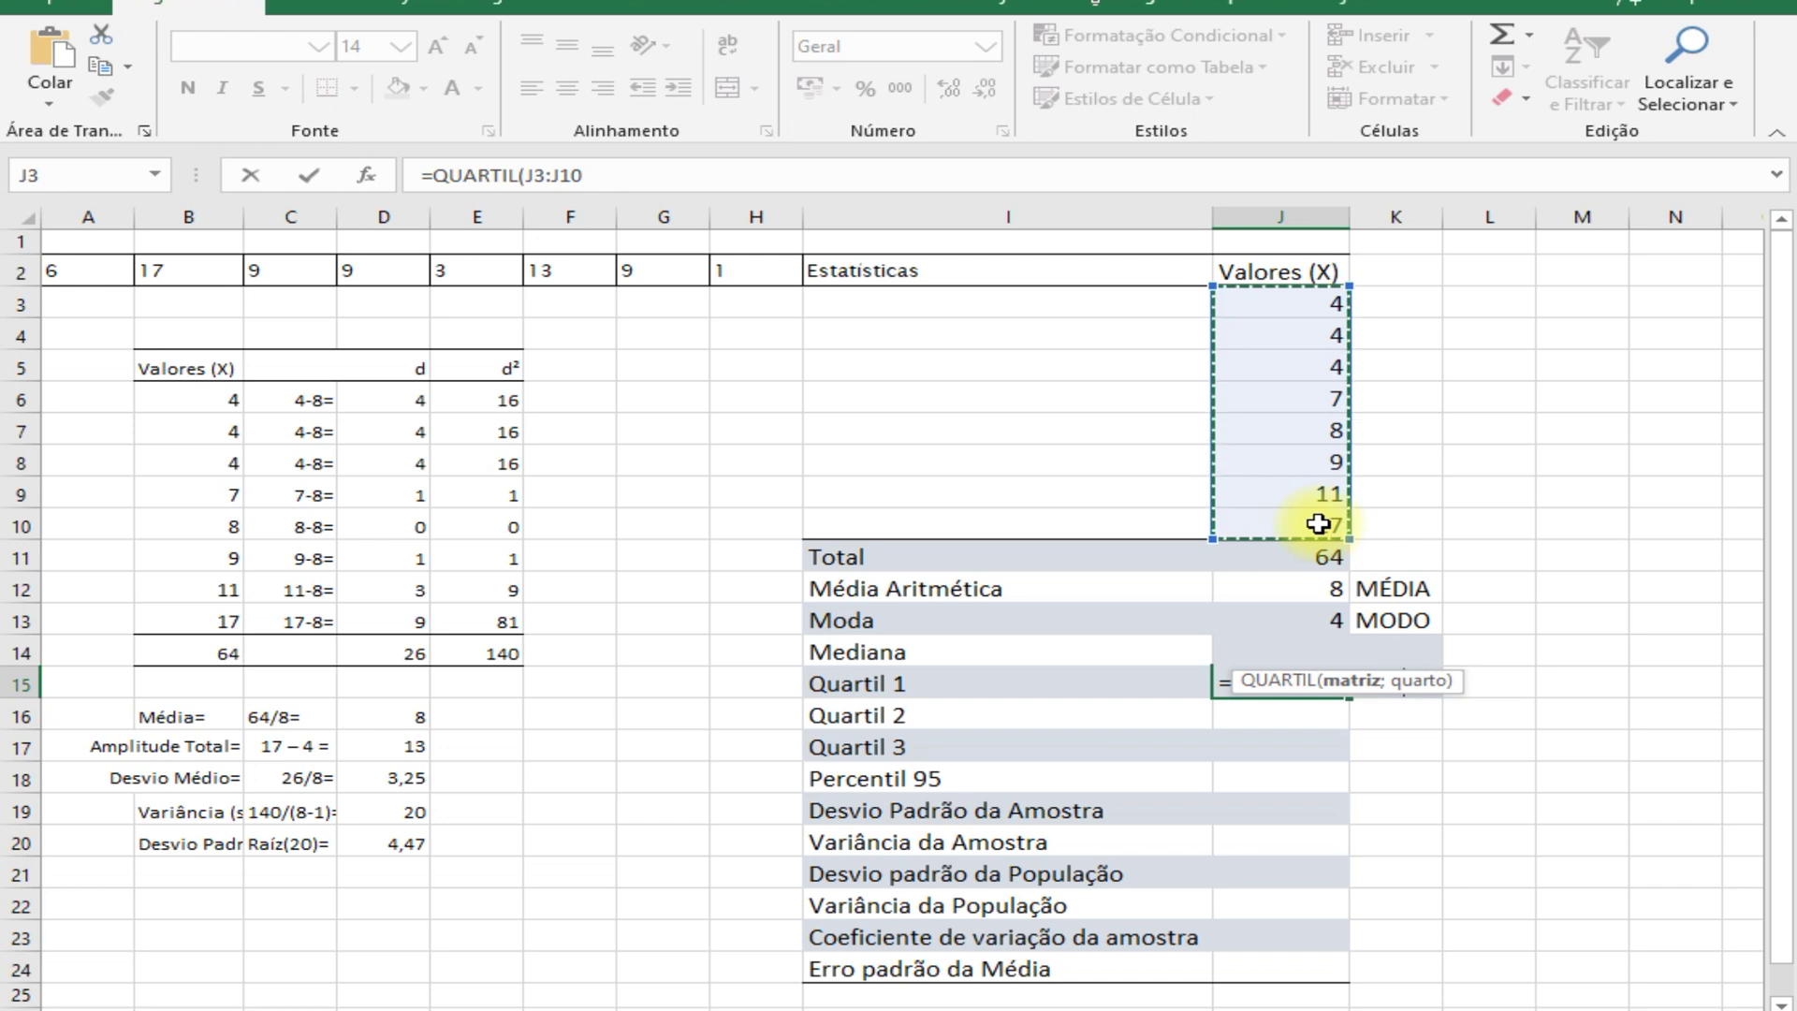
pyautogui.write(';')
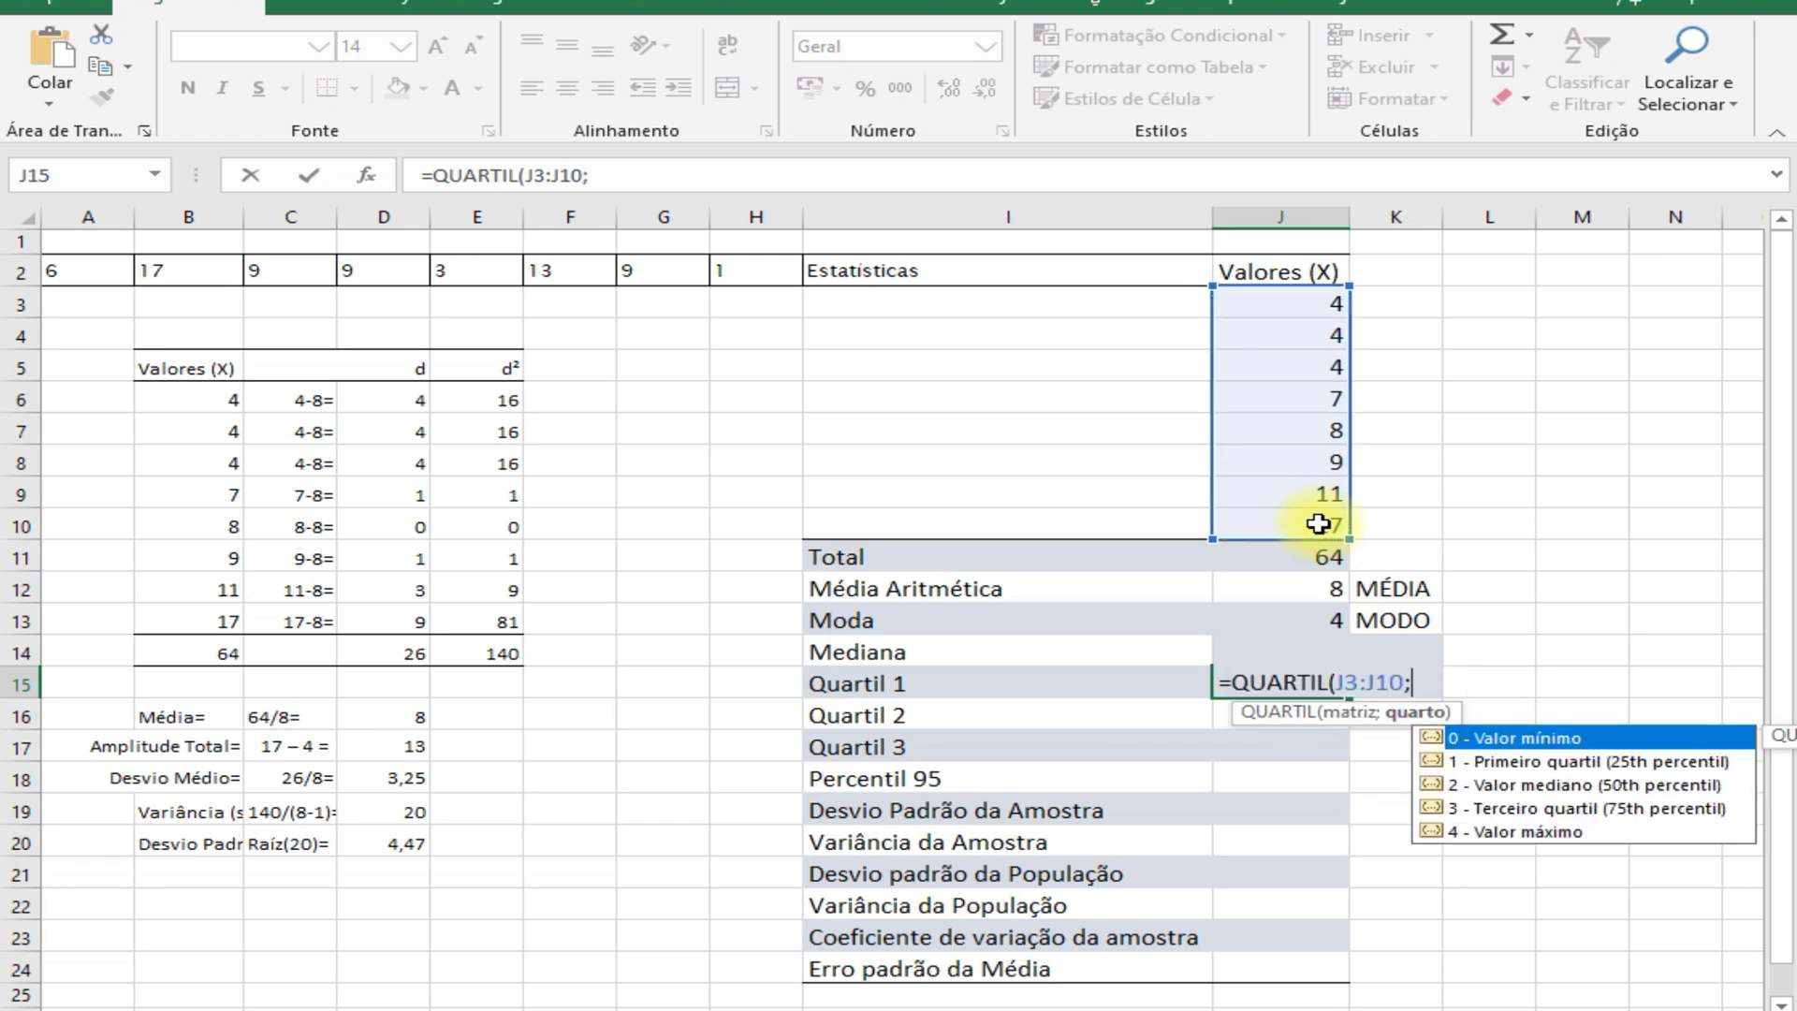
pyautogui.write('1)')
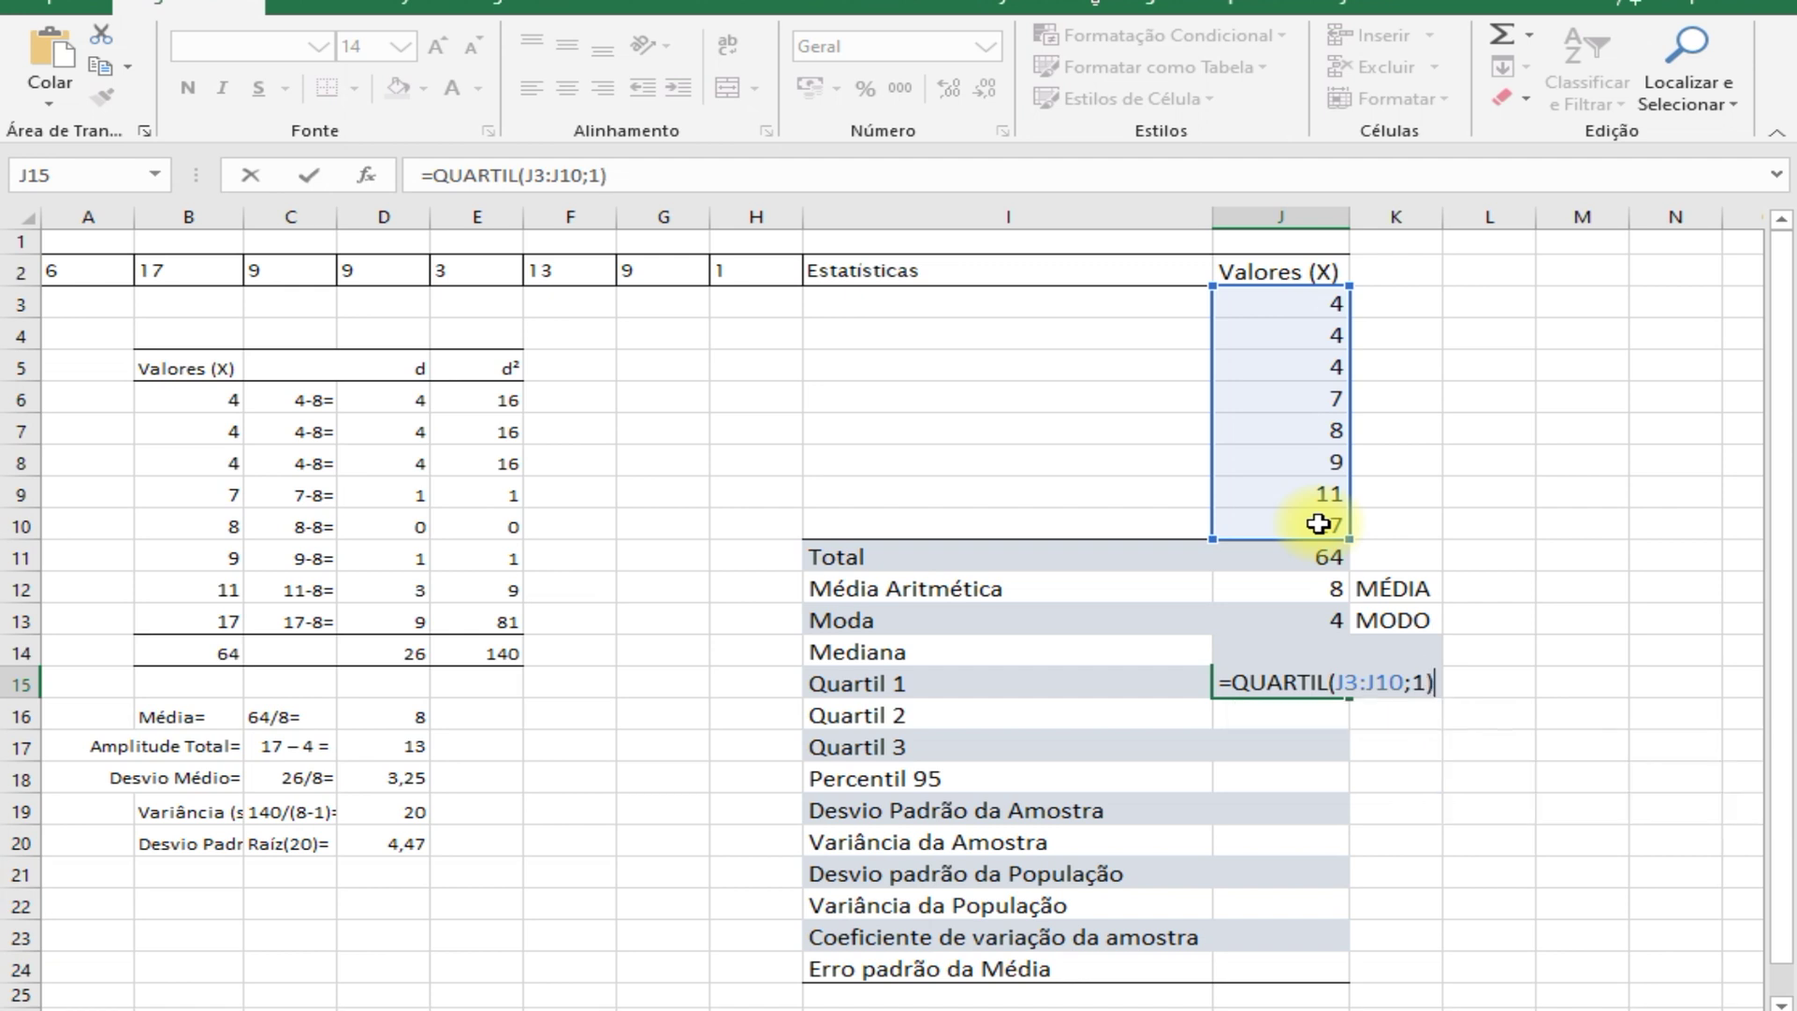
pyautogui.press('Return')
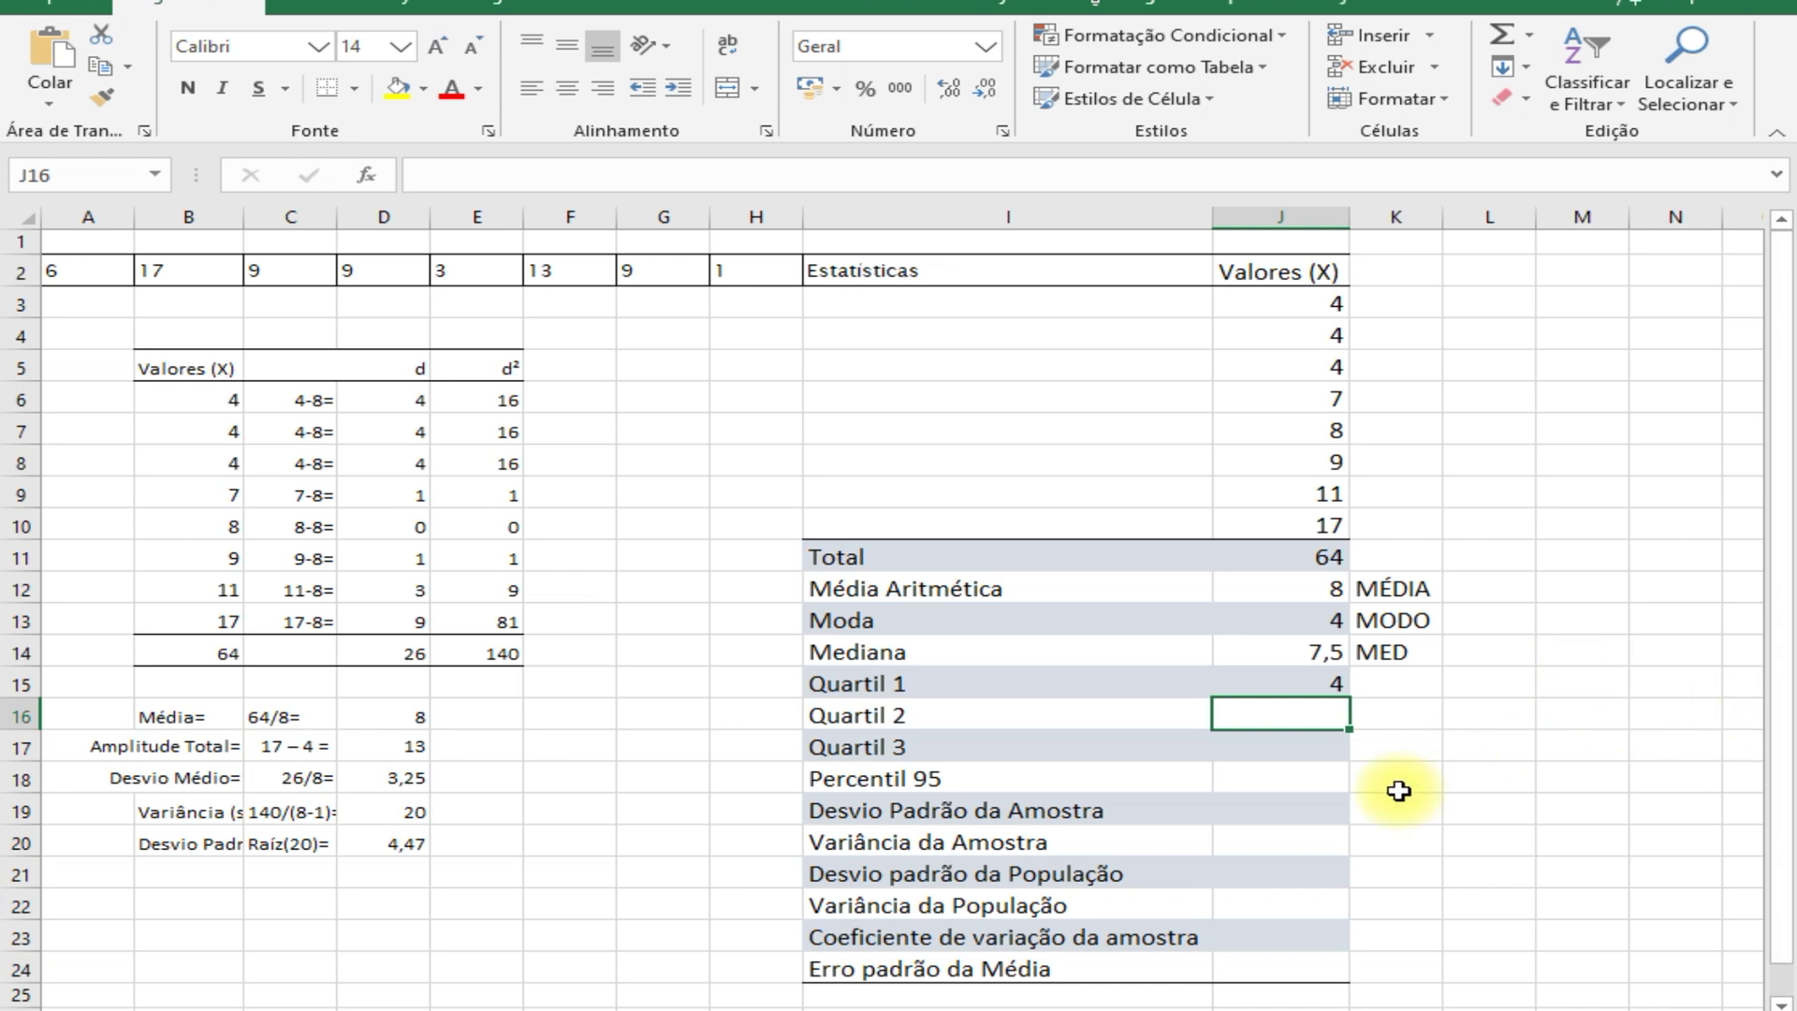
# - Calculate Quartil 2 in J16 with the formula =QUARTIL(J3:J10;2)
pyautogui.write('=QUAR')
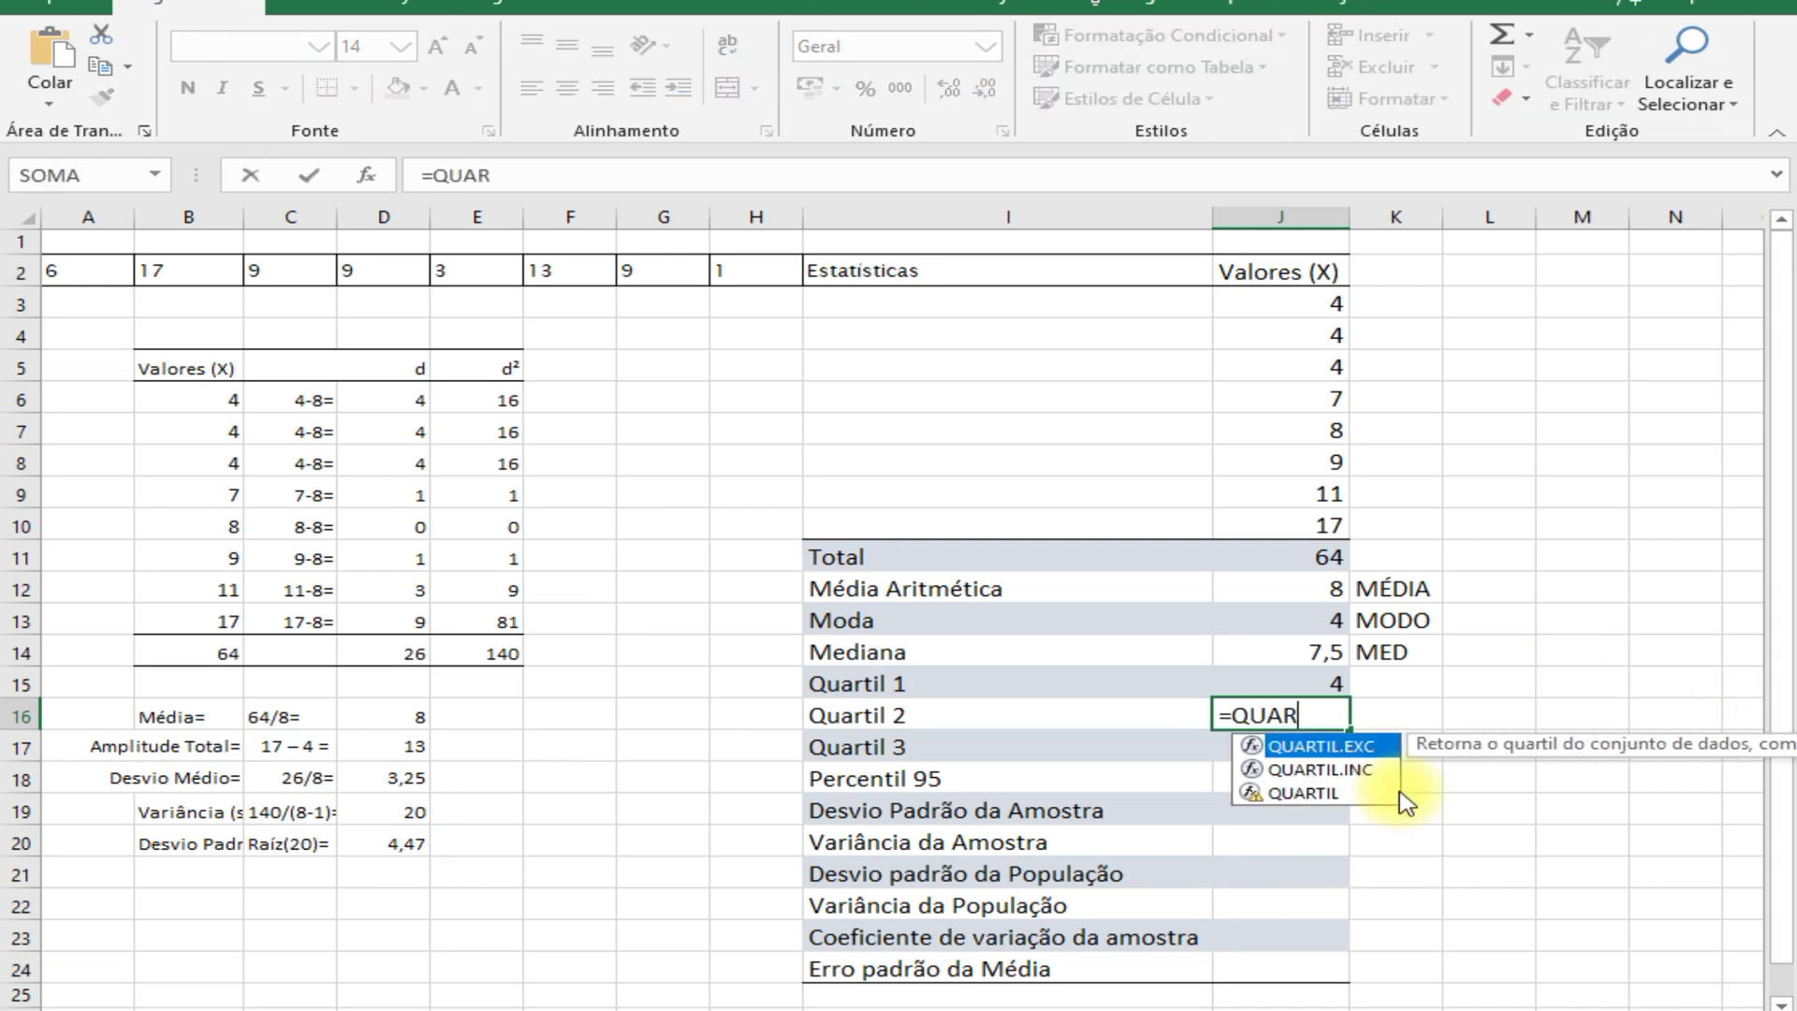
pyautogui.write('TIL(')
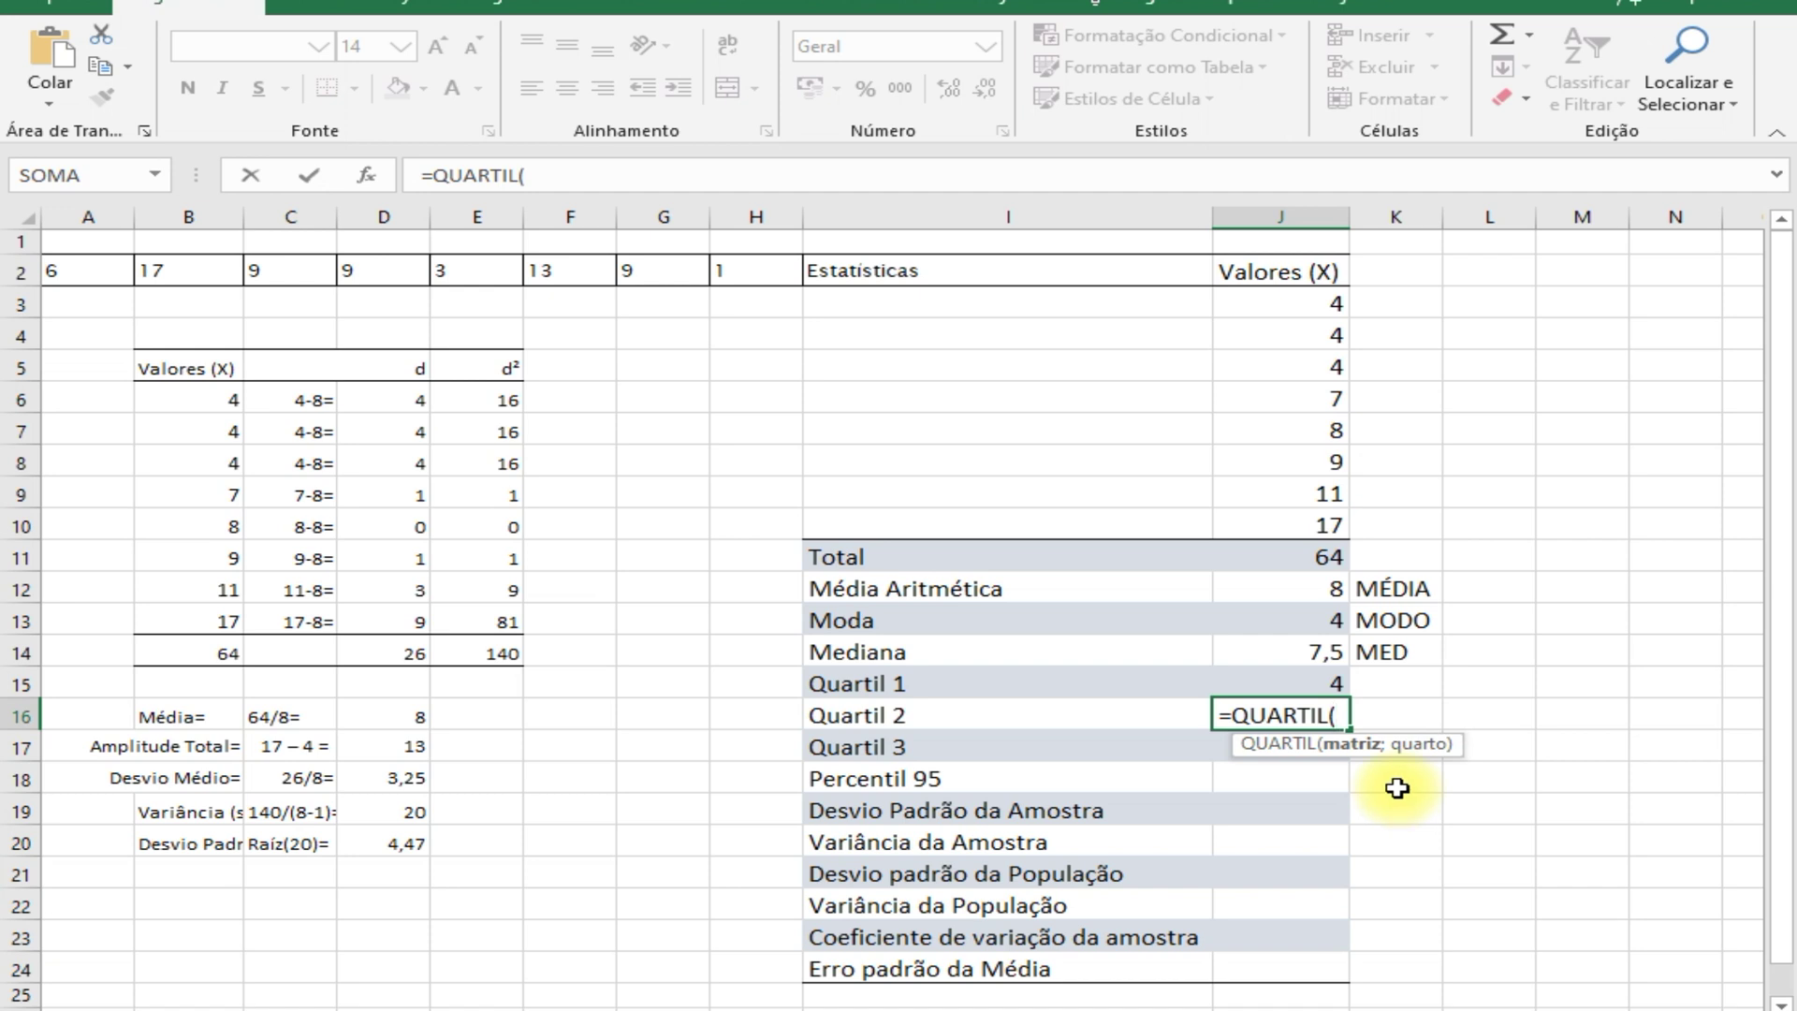
pyautogui.click(1305, 305)
pyautogui.moveTo(1303, 343); pyautogui.dragTo(1269, 518)
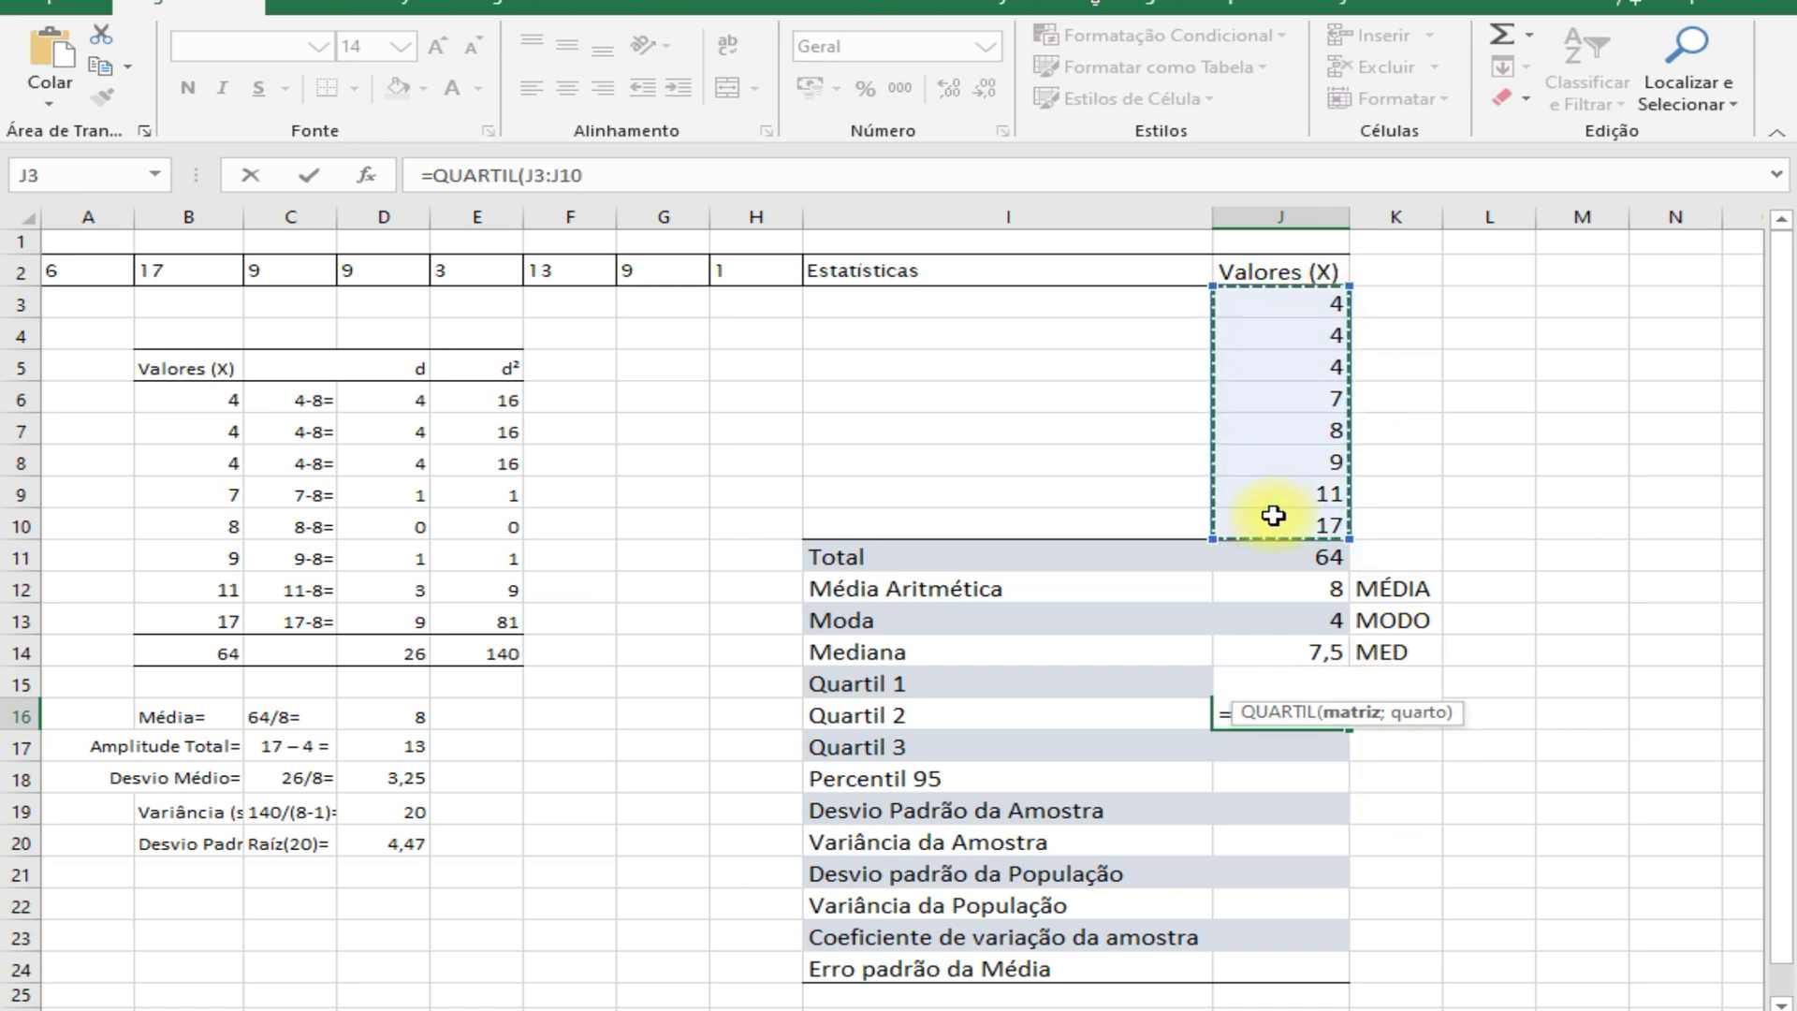
pyautogui.write(';2)')
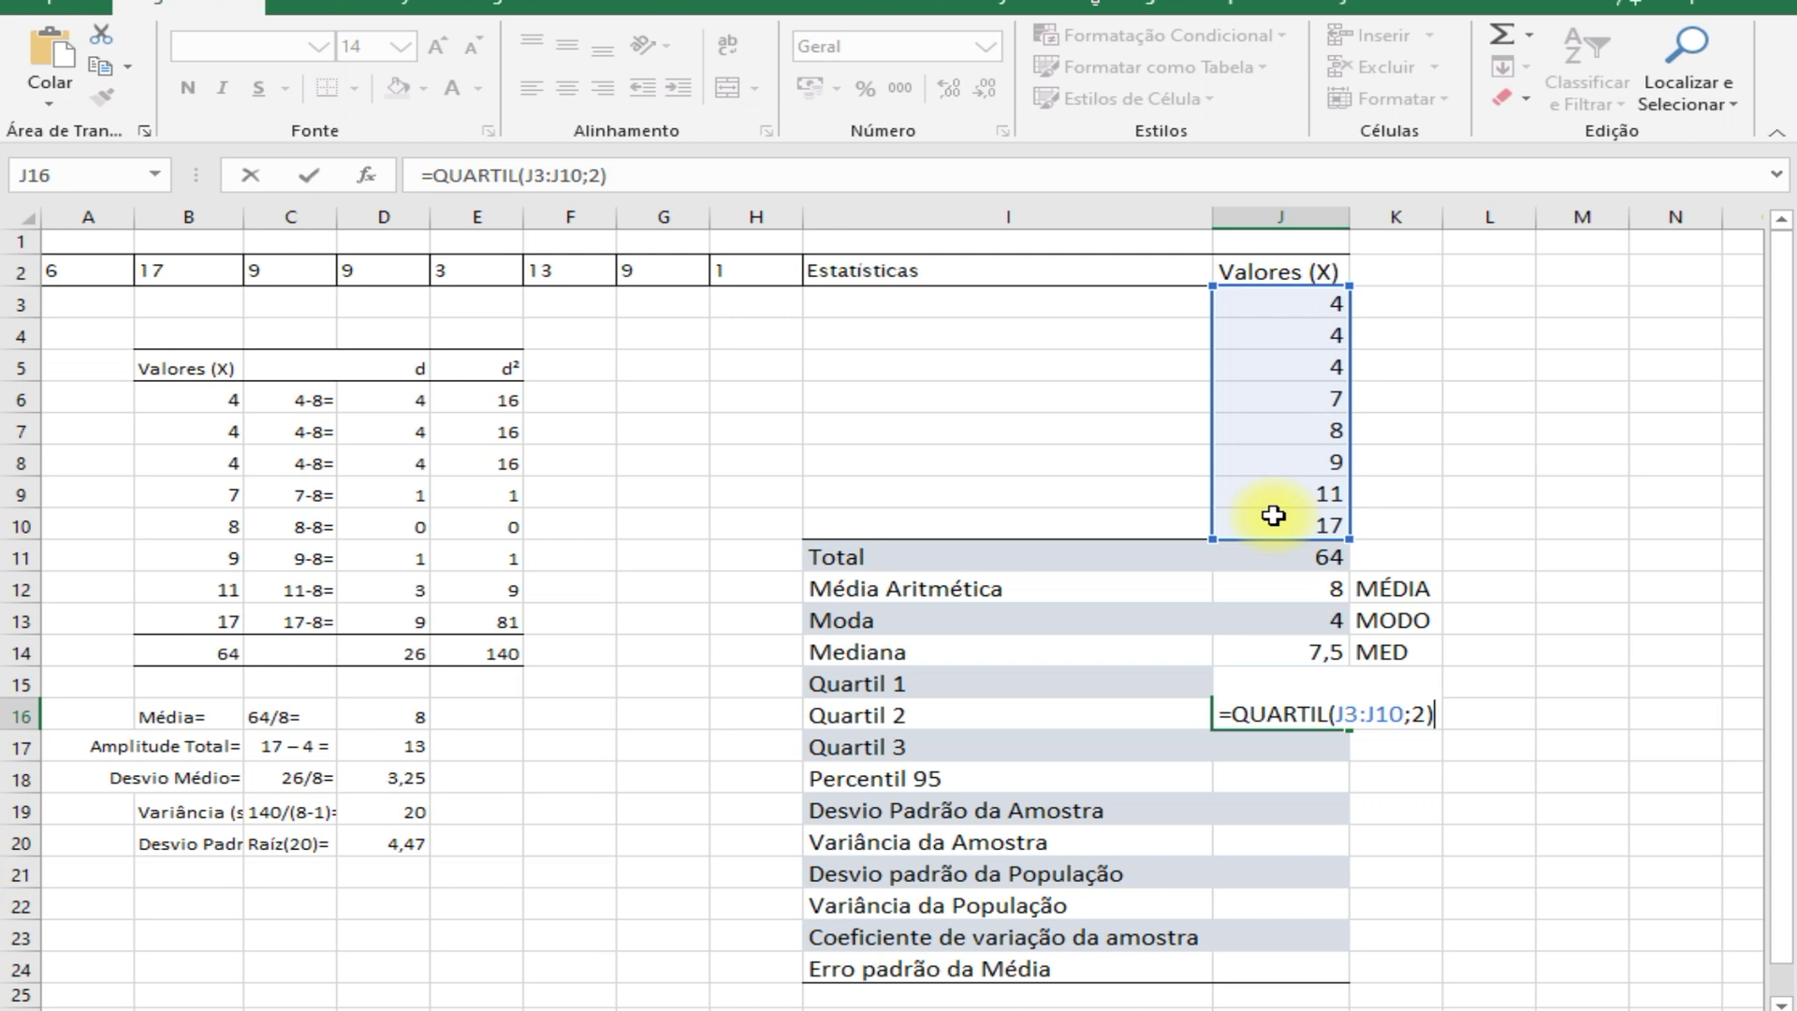
pyautogui.press('Return')
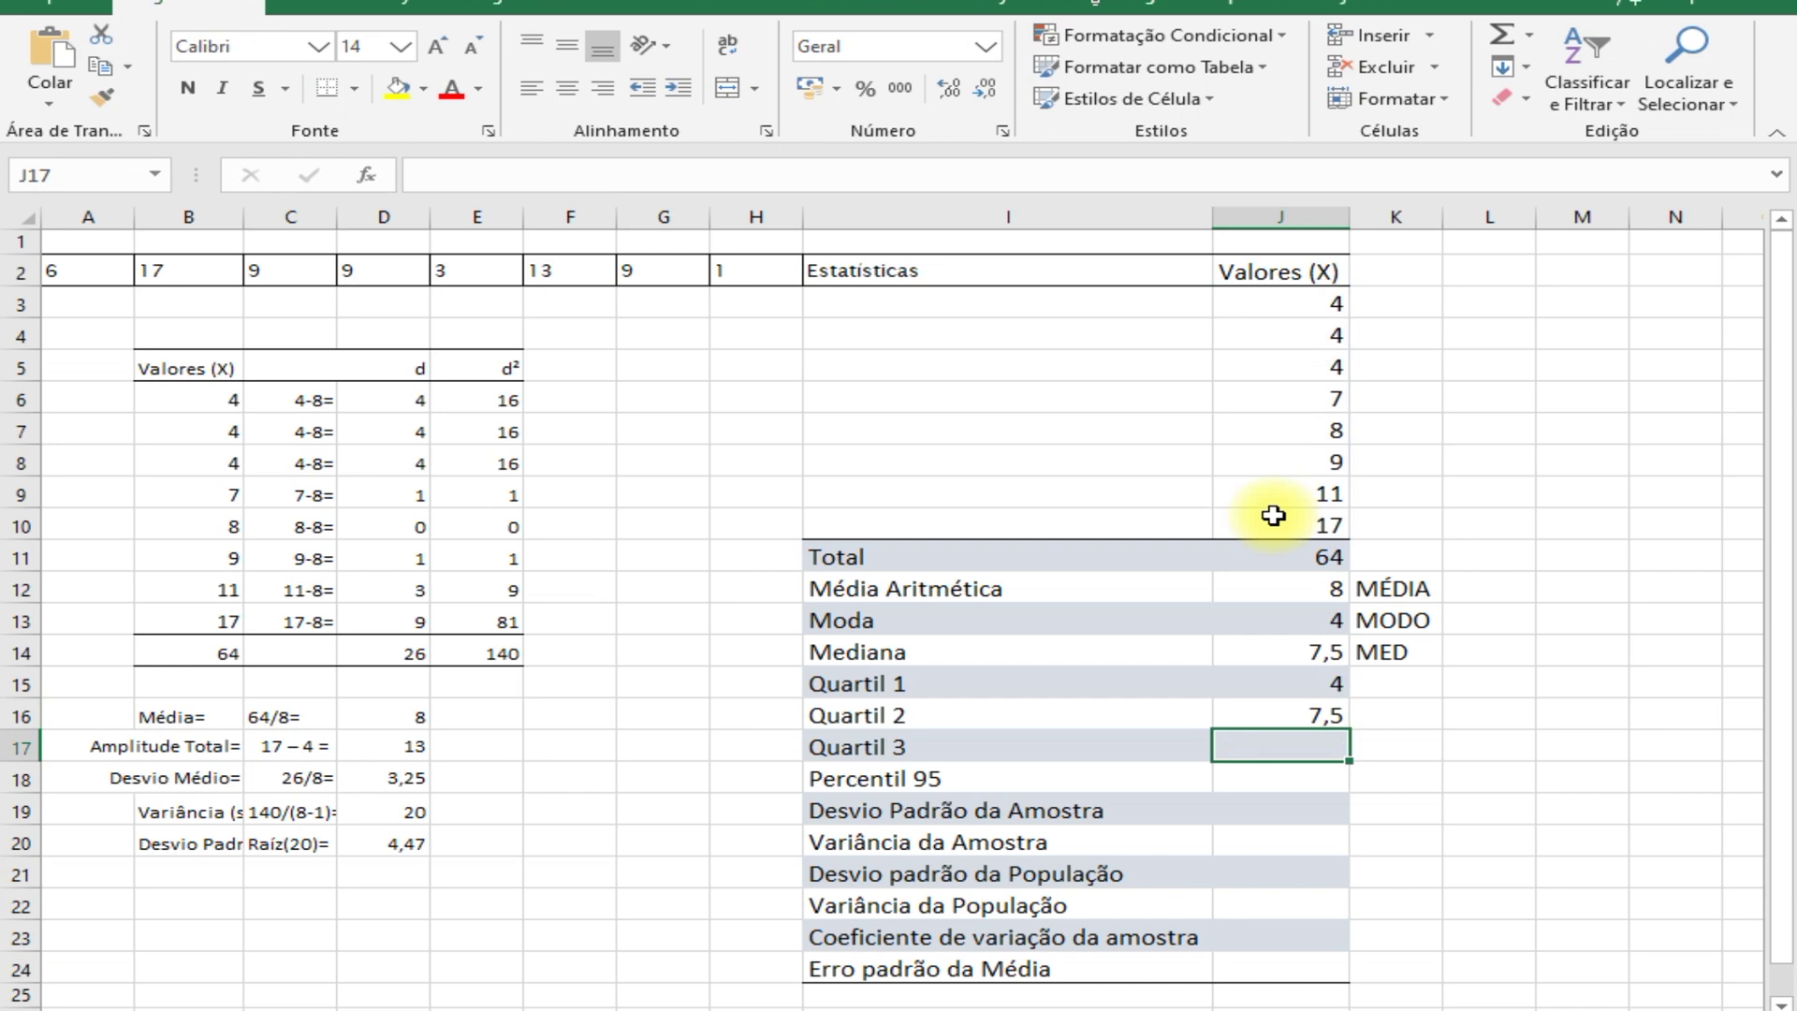
# - Try to calculate Quartil 3 in J17 with the formula =QUARTIL(J3:J10)
pyautogui.write('=QUART')
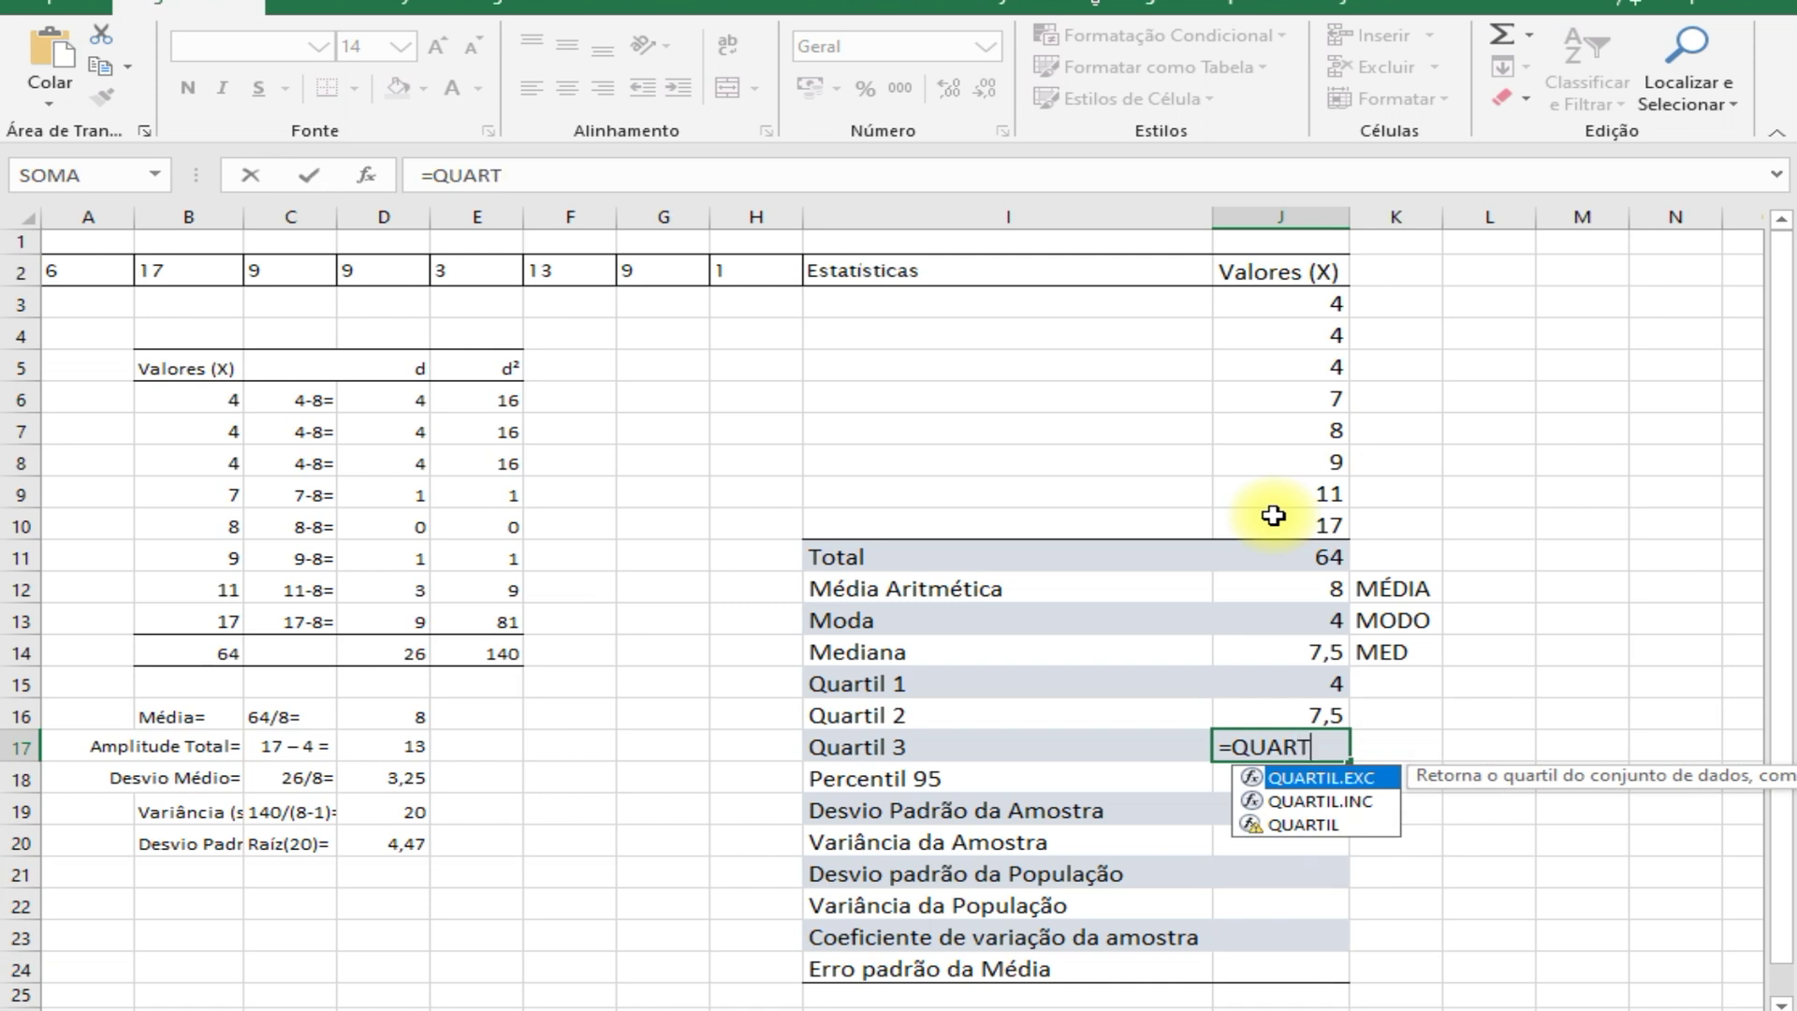
pyautogui.write('IL(')
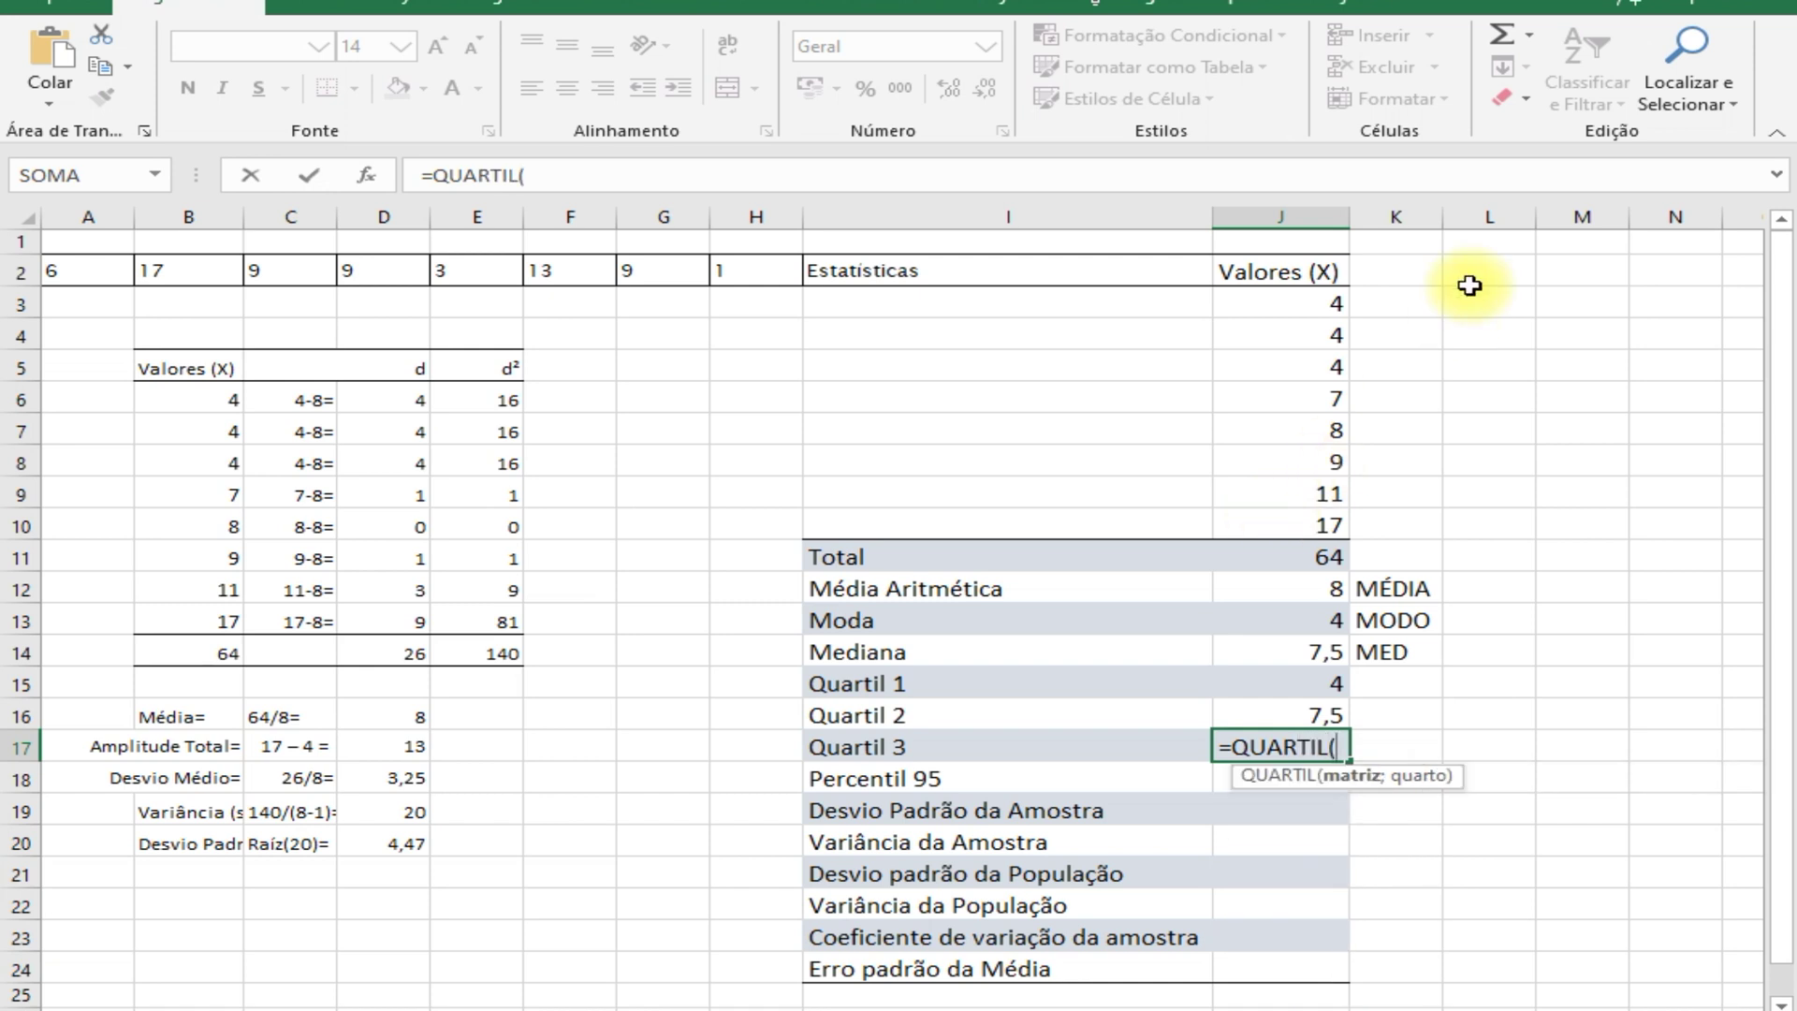
pyautogui.moveTo(1269, 297); pyautogui.dragTo(1269, 522)
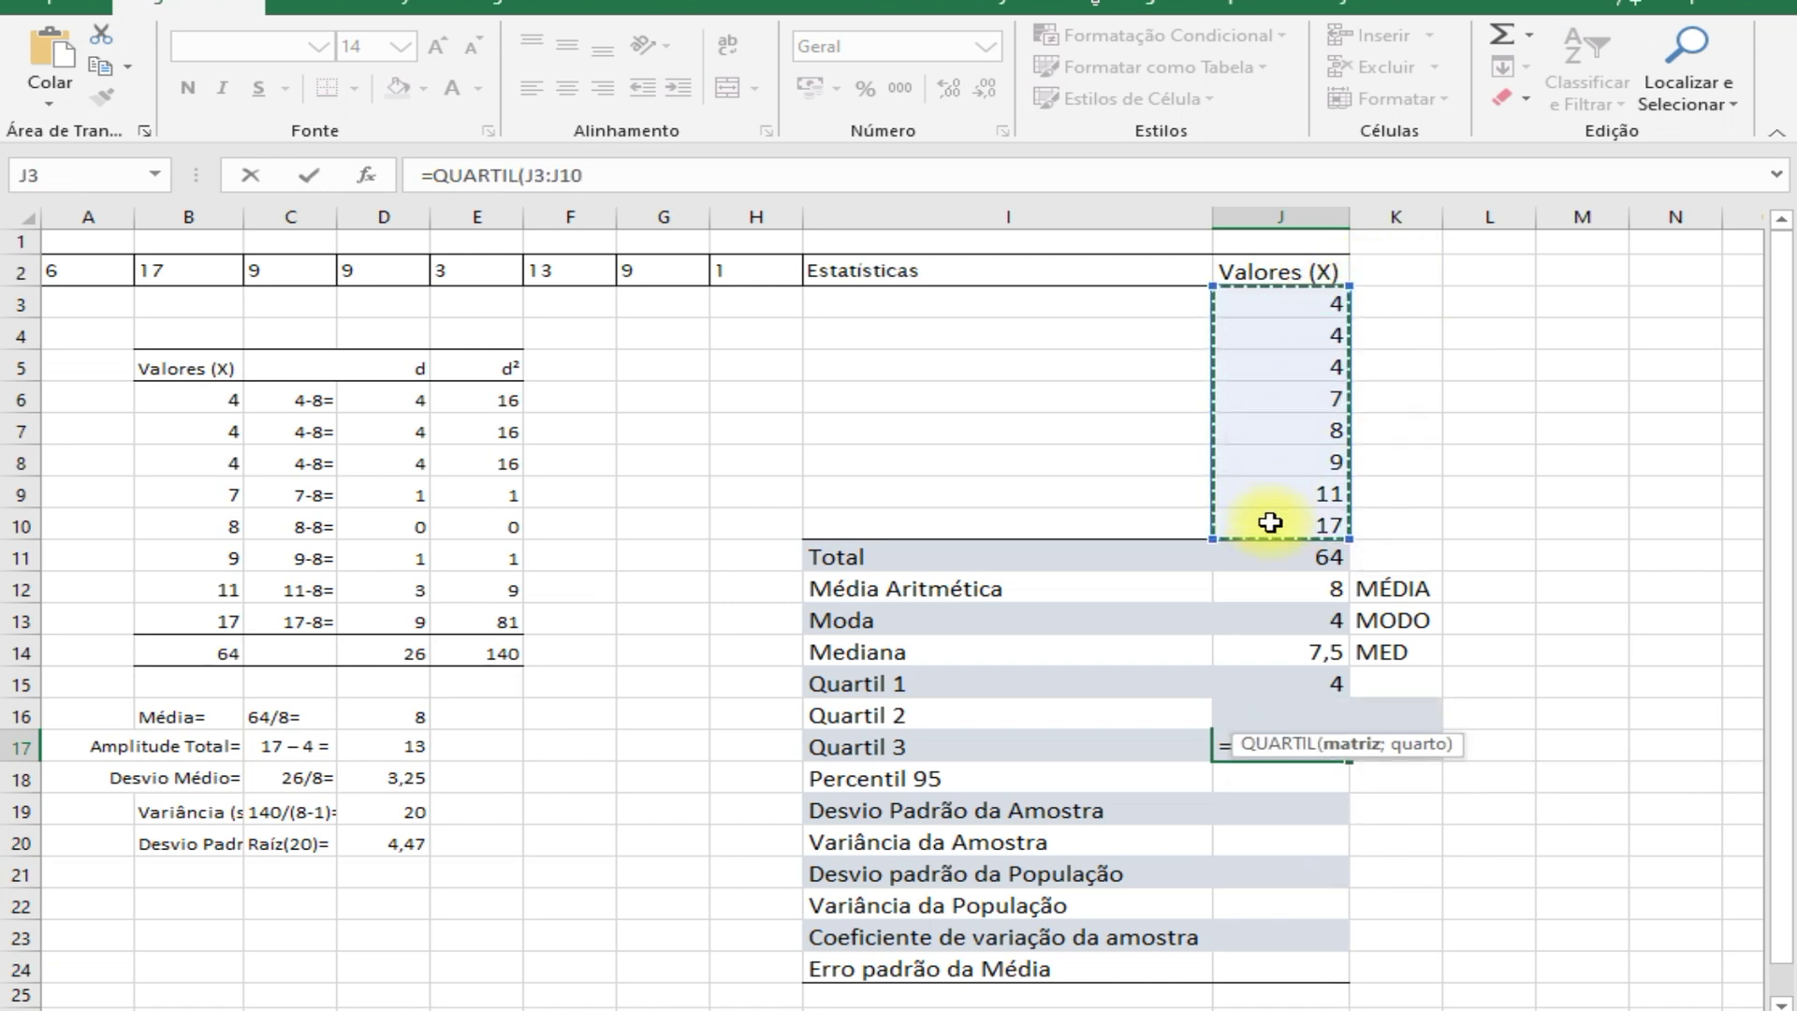
pyautogui.write(')')
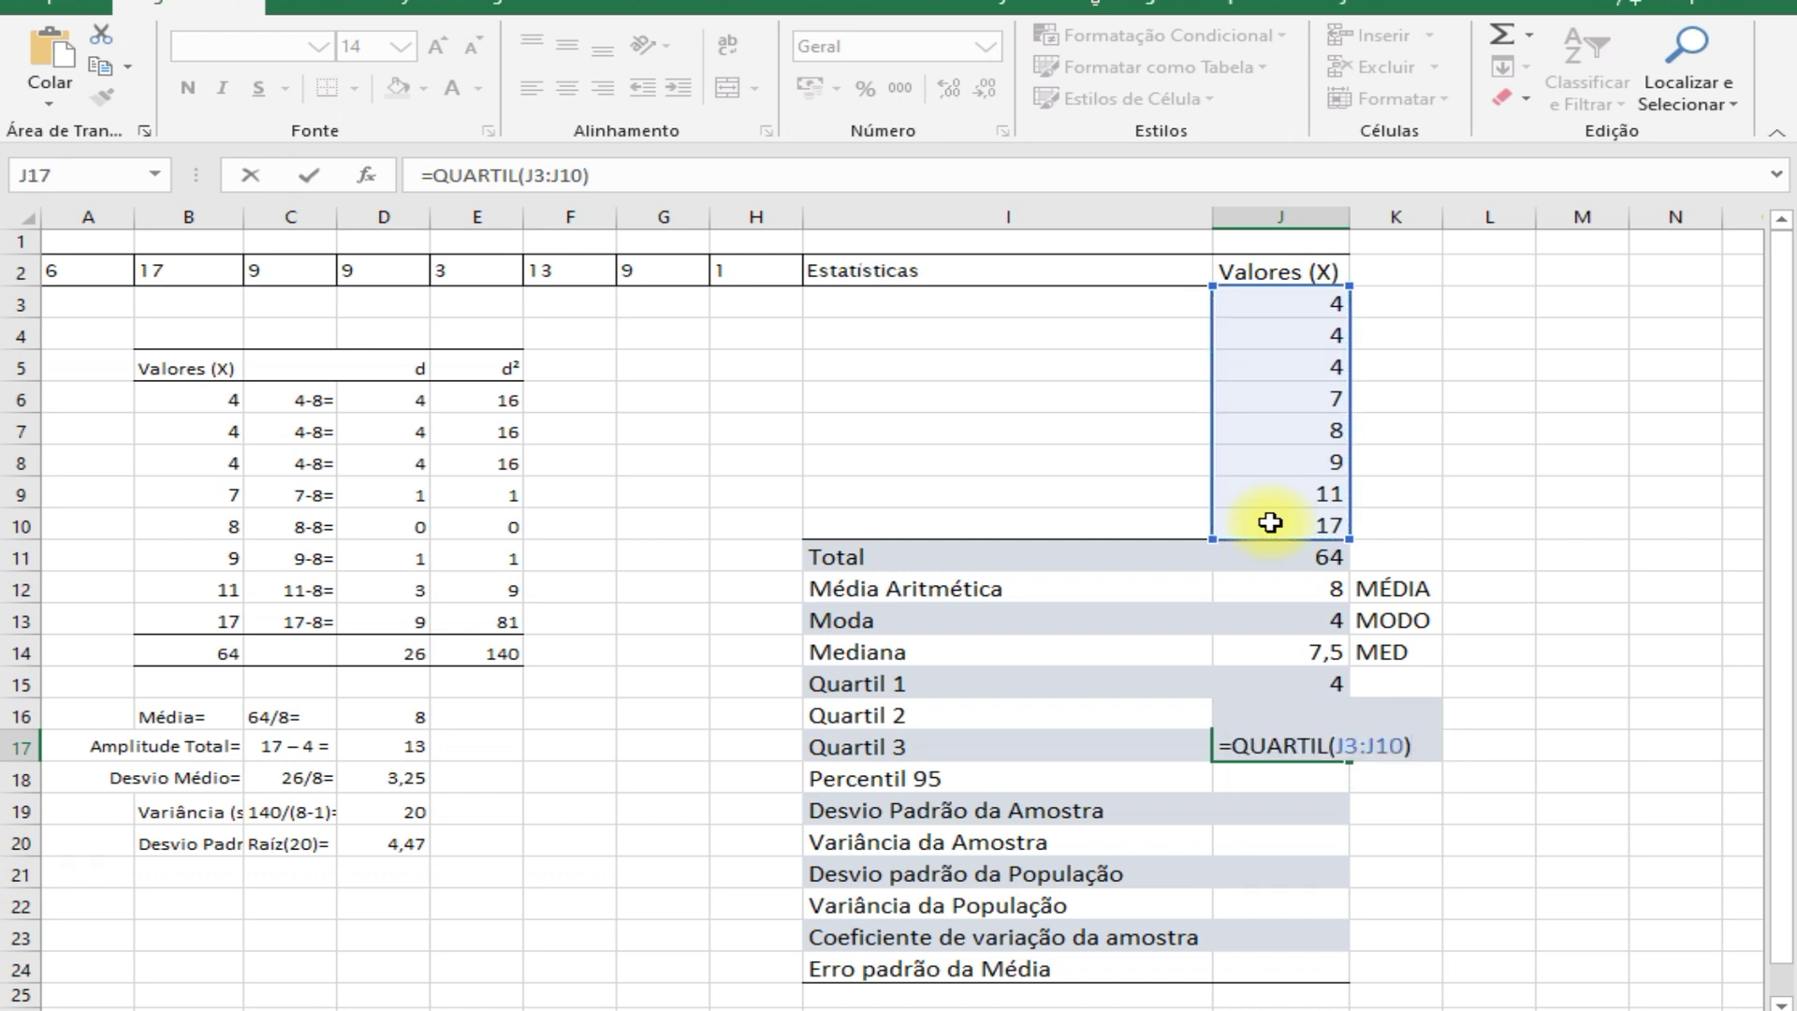
pyautogui.press('Return')
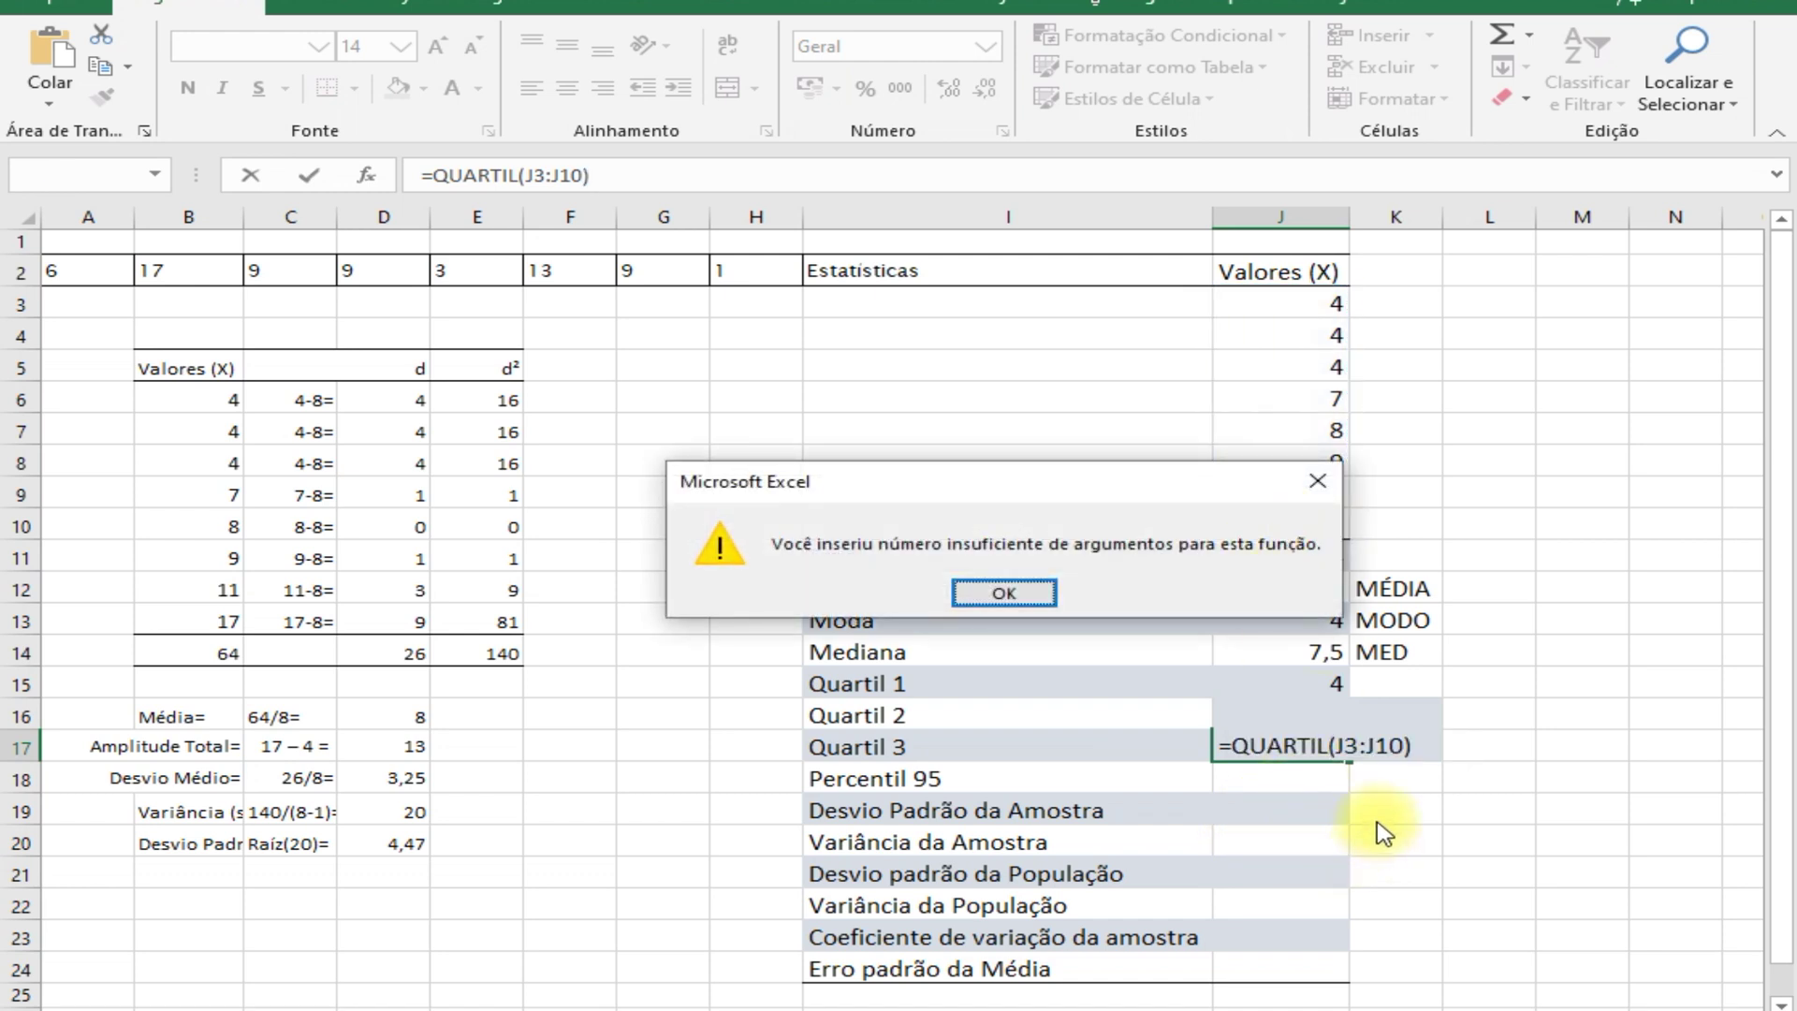
pyautogui.click(1004, 593)
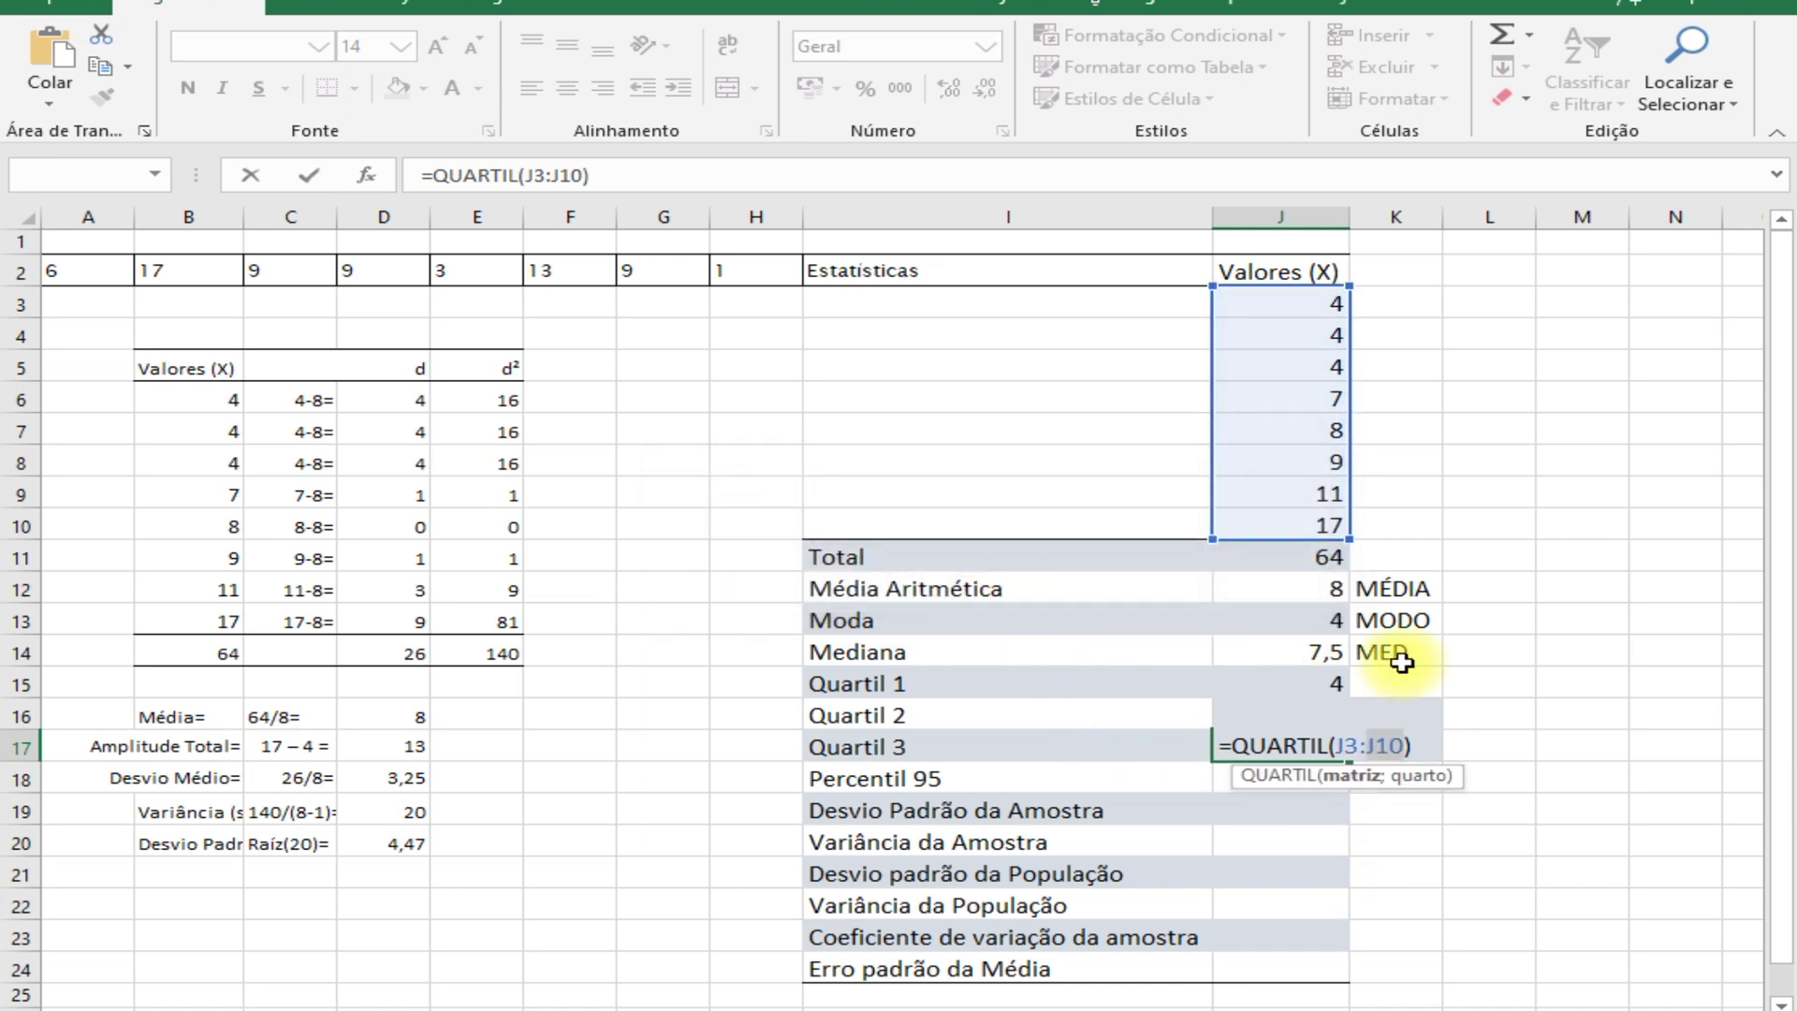
# - Complete the Quartil 3 formula in J17 with the quartile argument so it reads =QUARTIL(J3:J10;3)
pyautogui.write(';3')
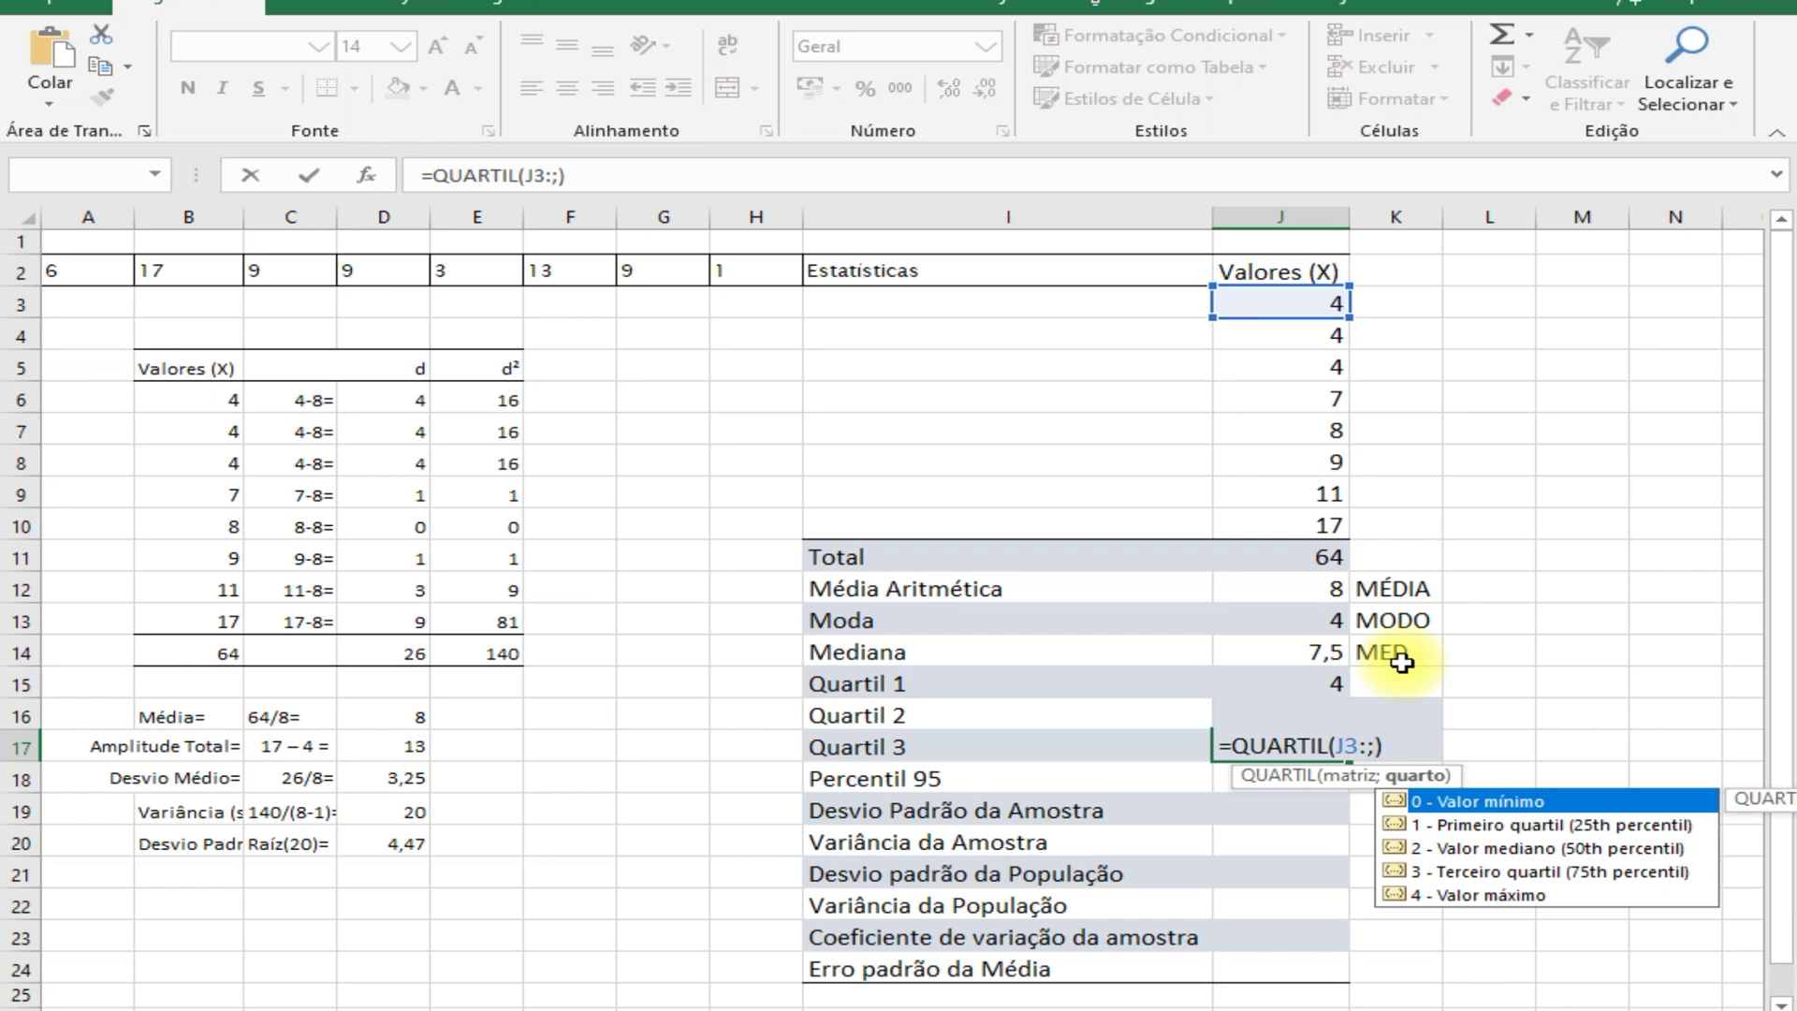
pyautogui.press('Return')
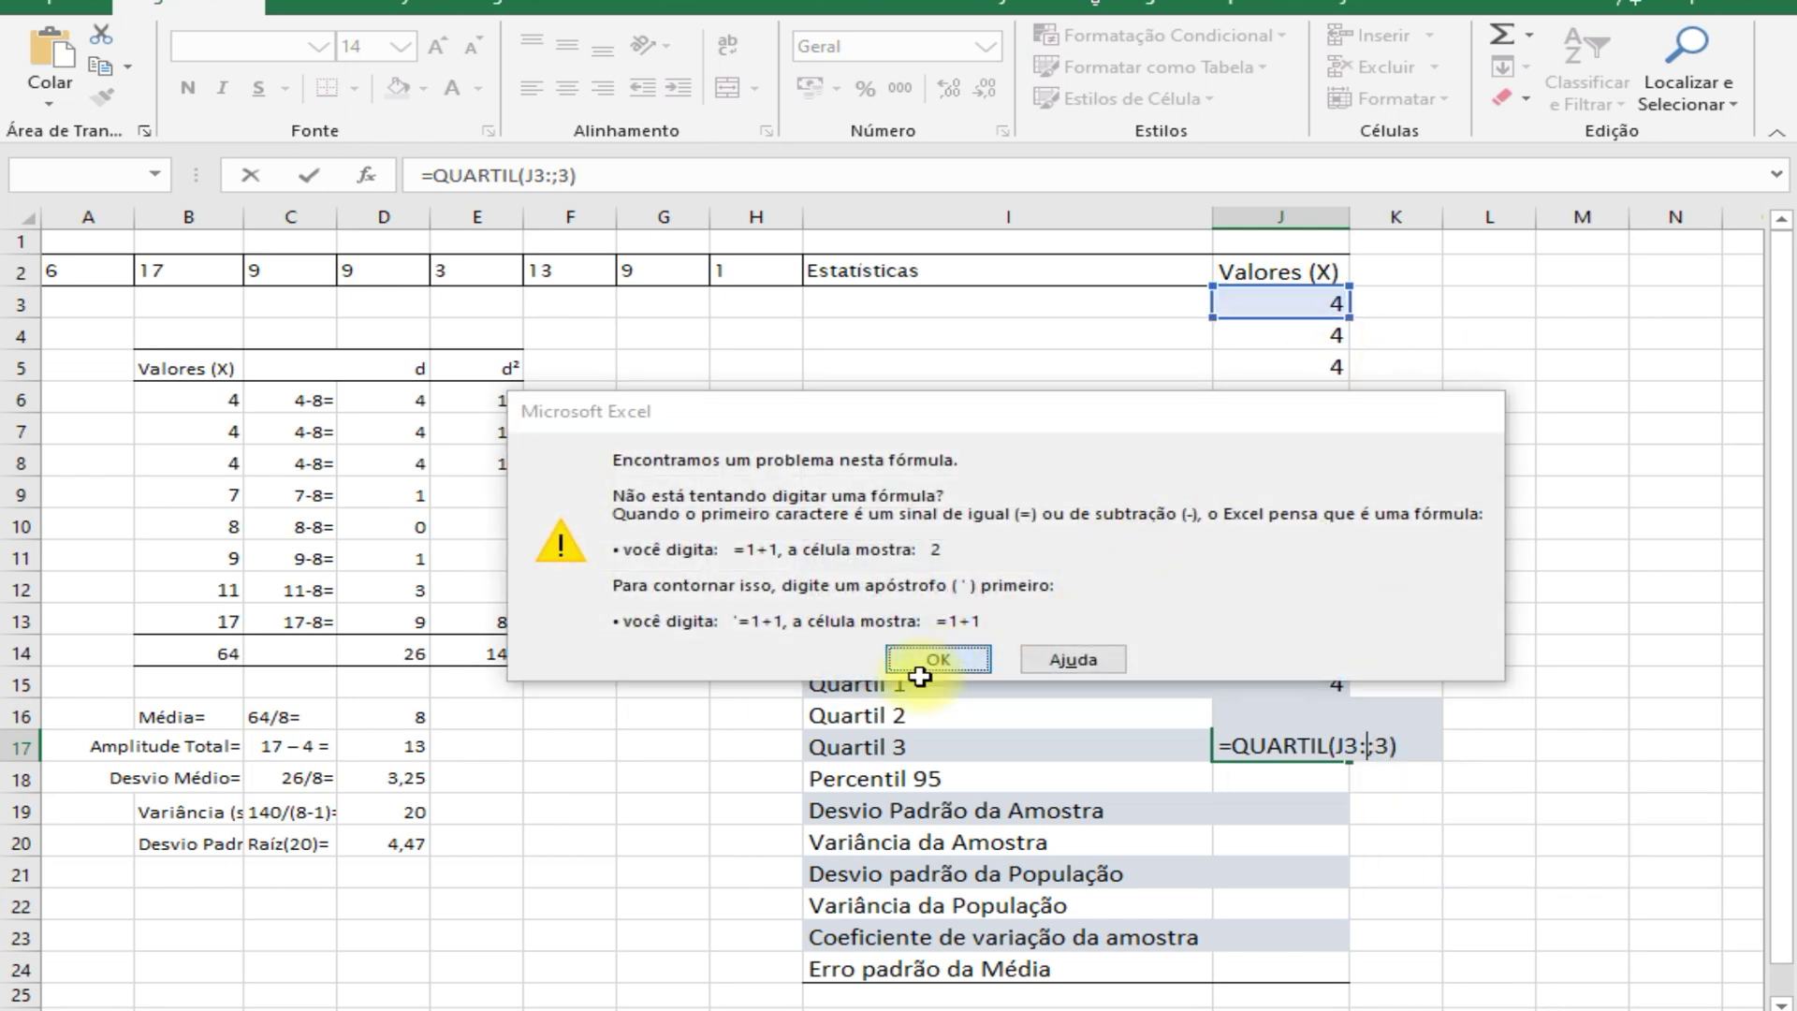
pyautogui.click(938, 660)
pyautogui.moveTo(1359, 746); pyautogui.dragTo(1336, 746)
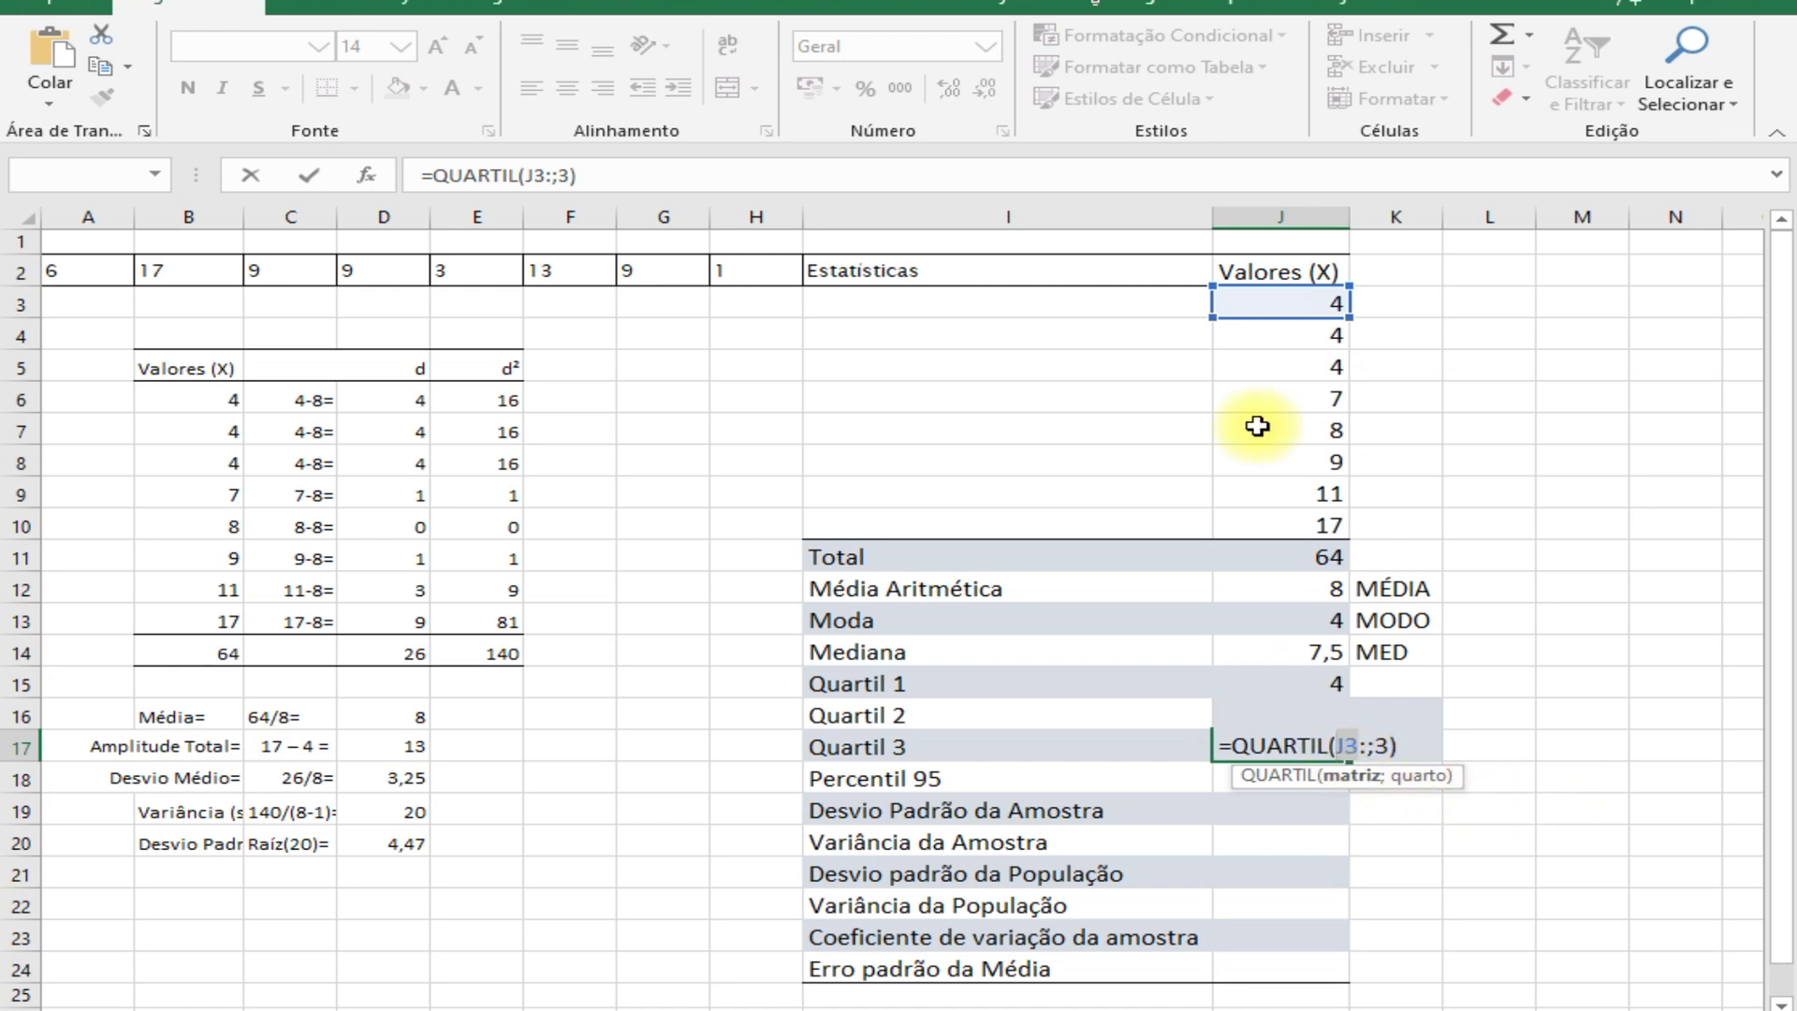
pyautogui.moveTo(1349, 318); pyautogui.dragTo(1349, 538)
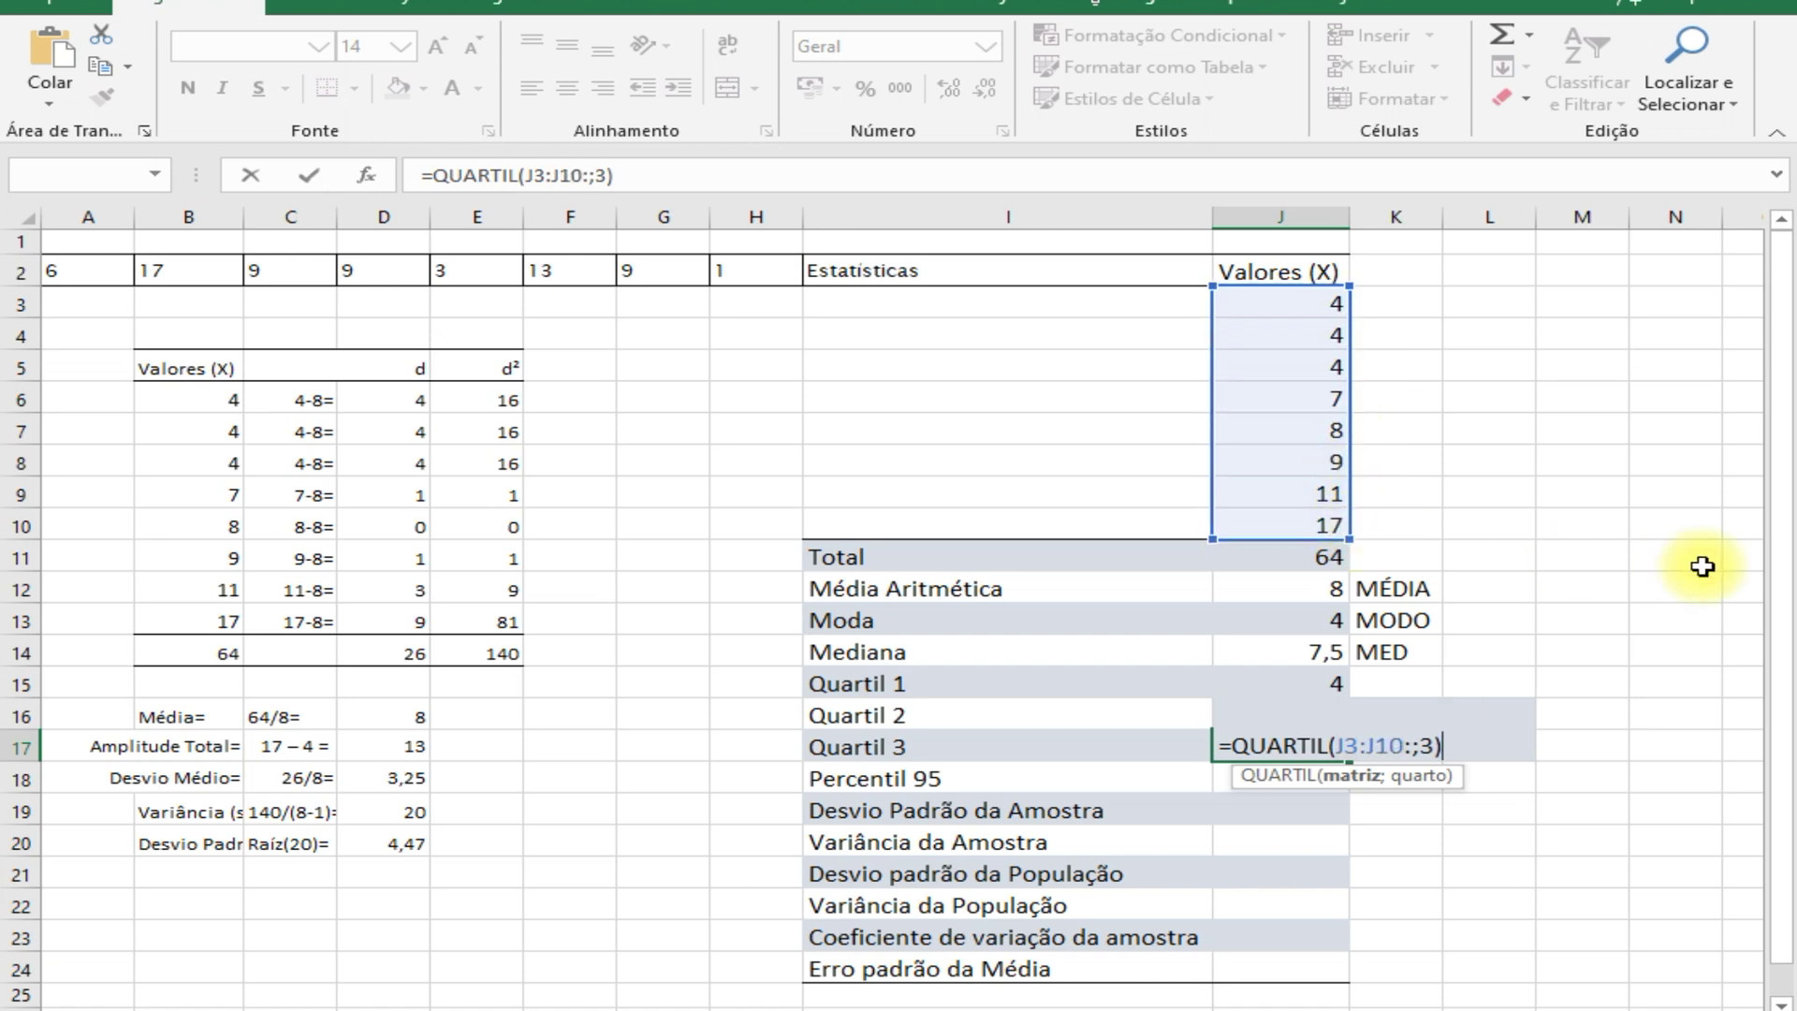
pyautogui.press('Return')
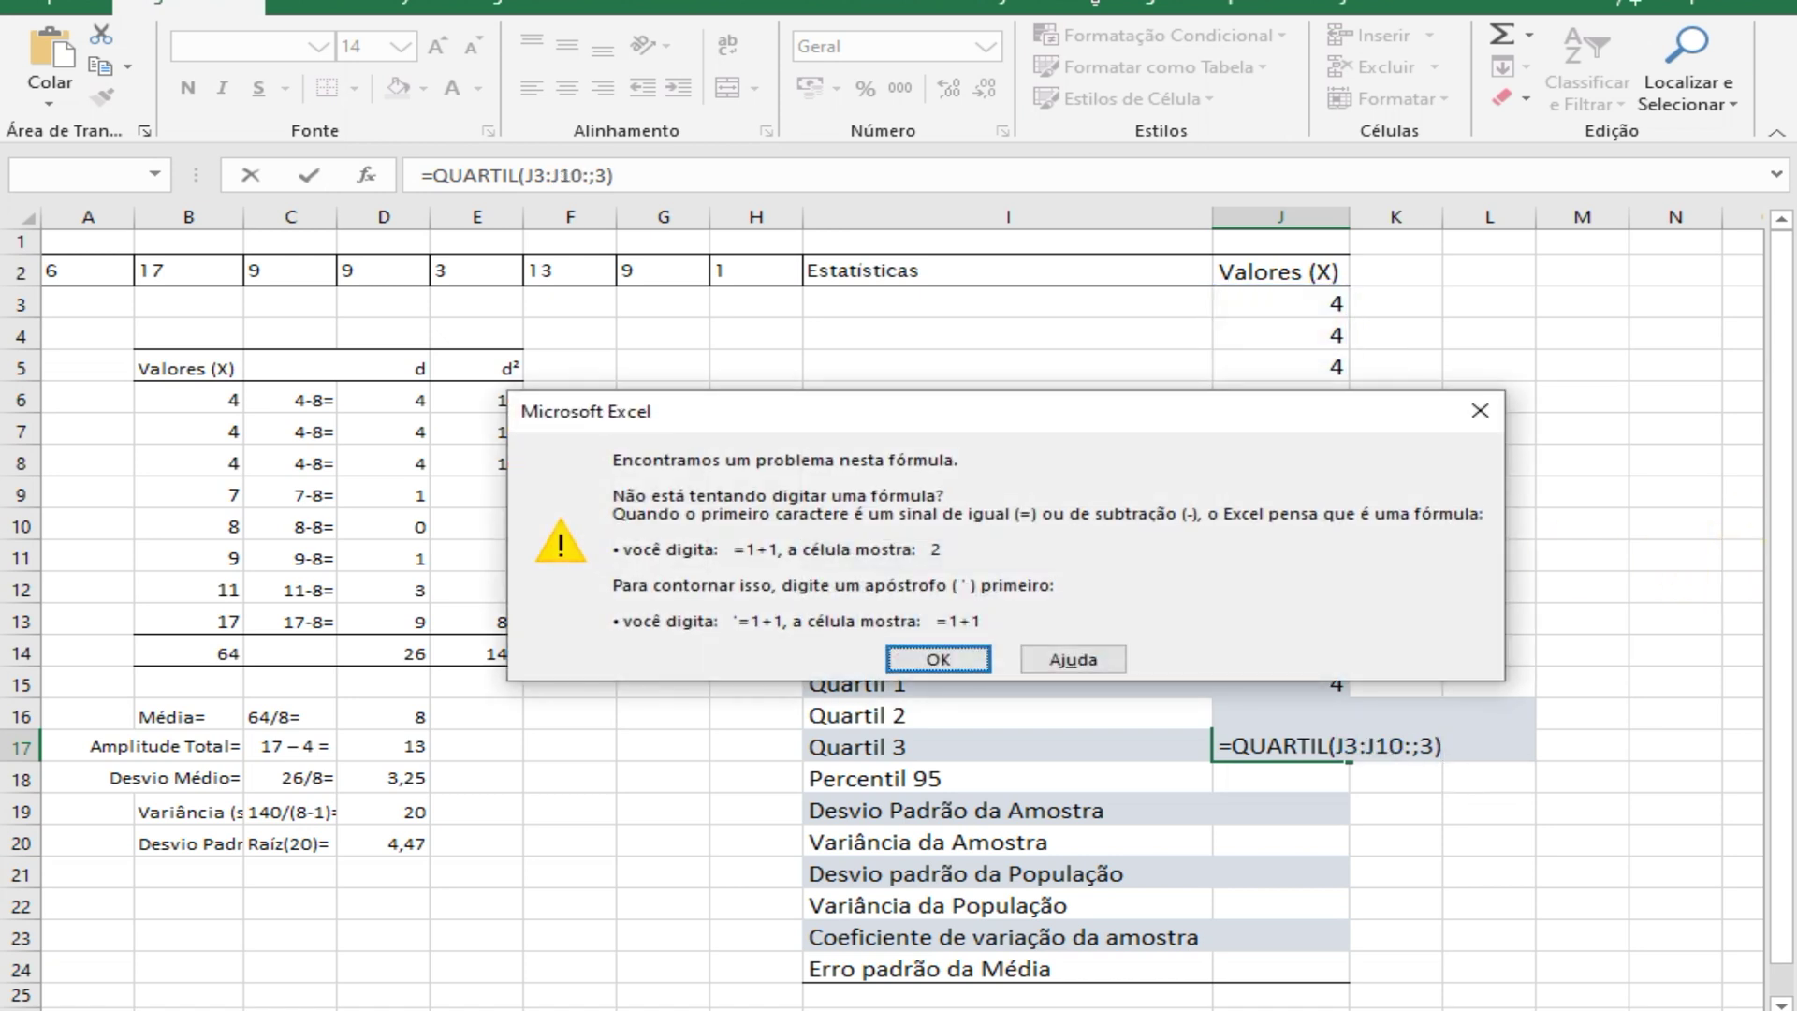
pyautogui.click(907, 658)
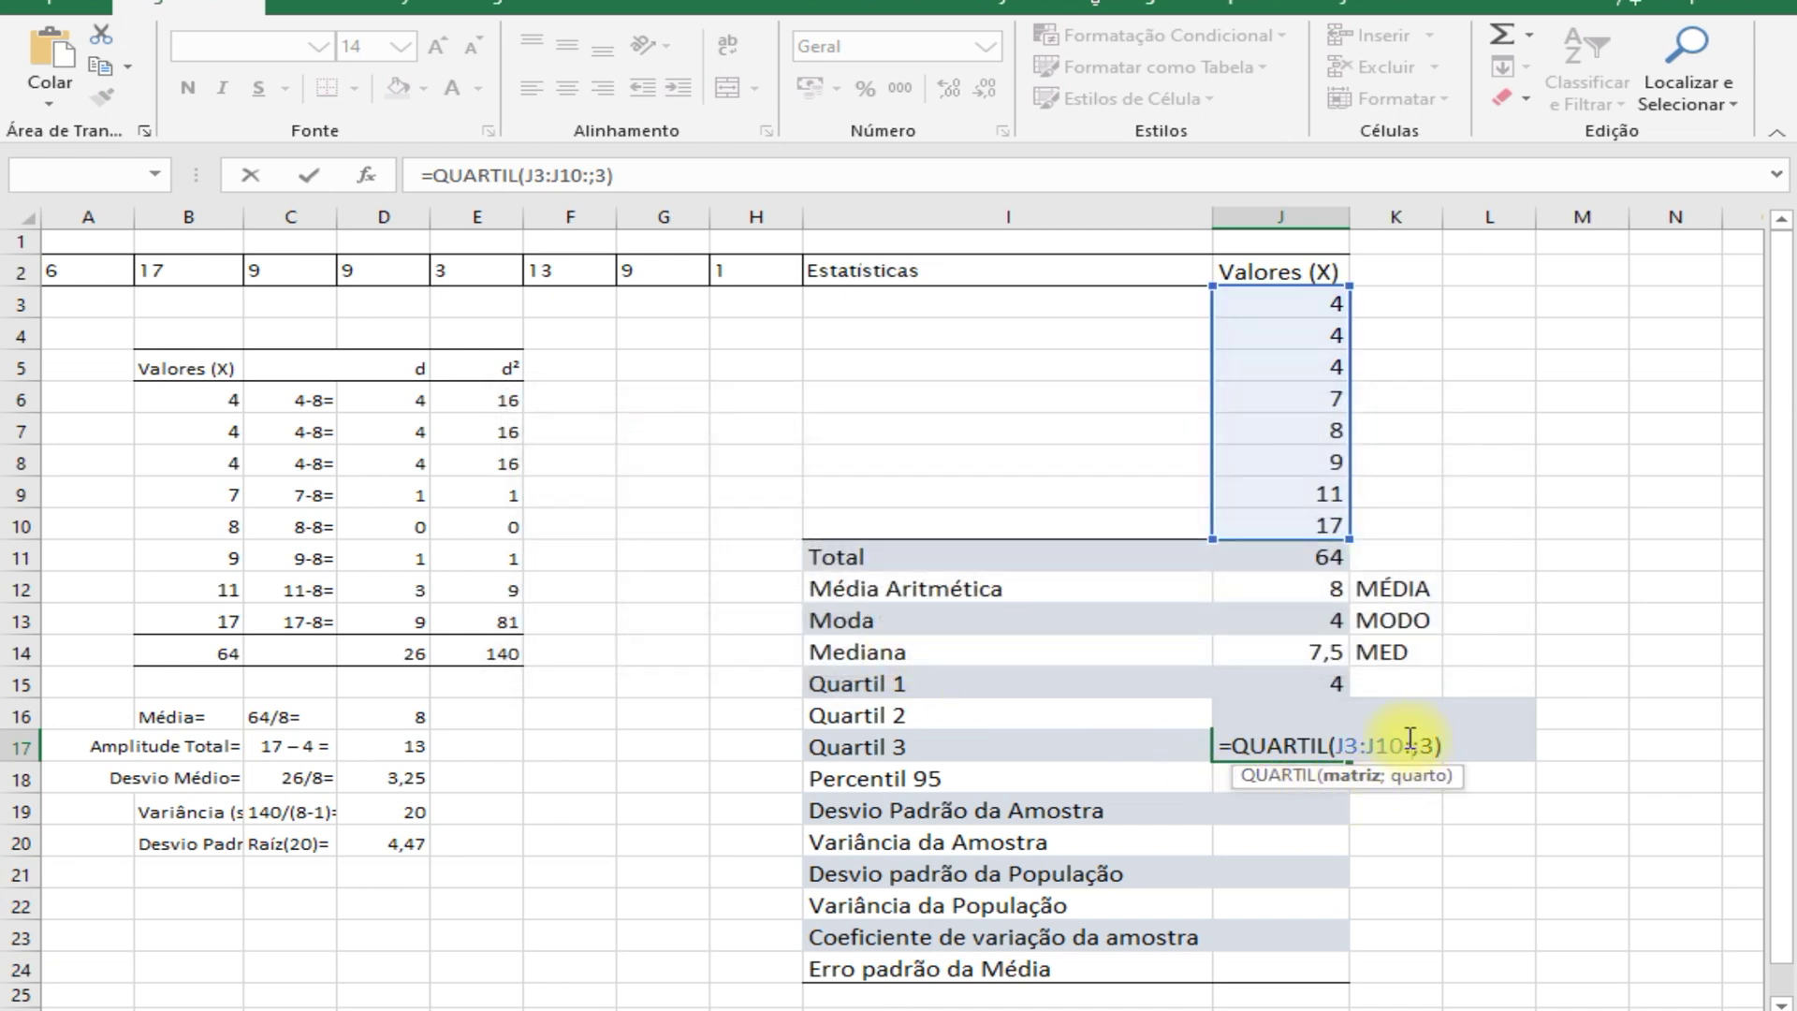
pyautogui.click(1406, 746)
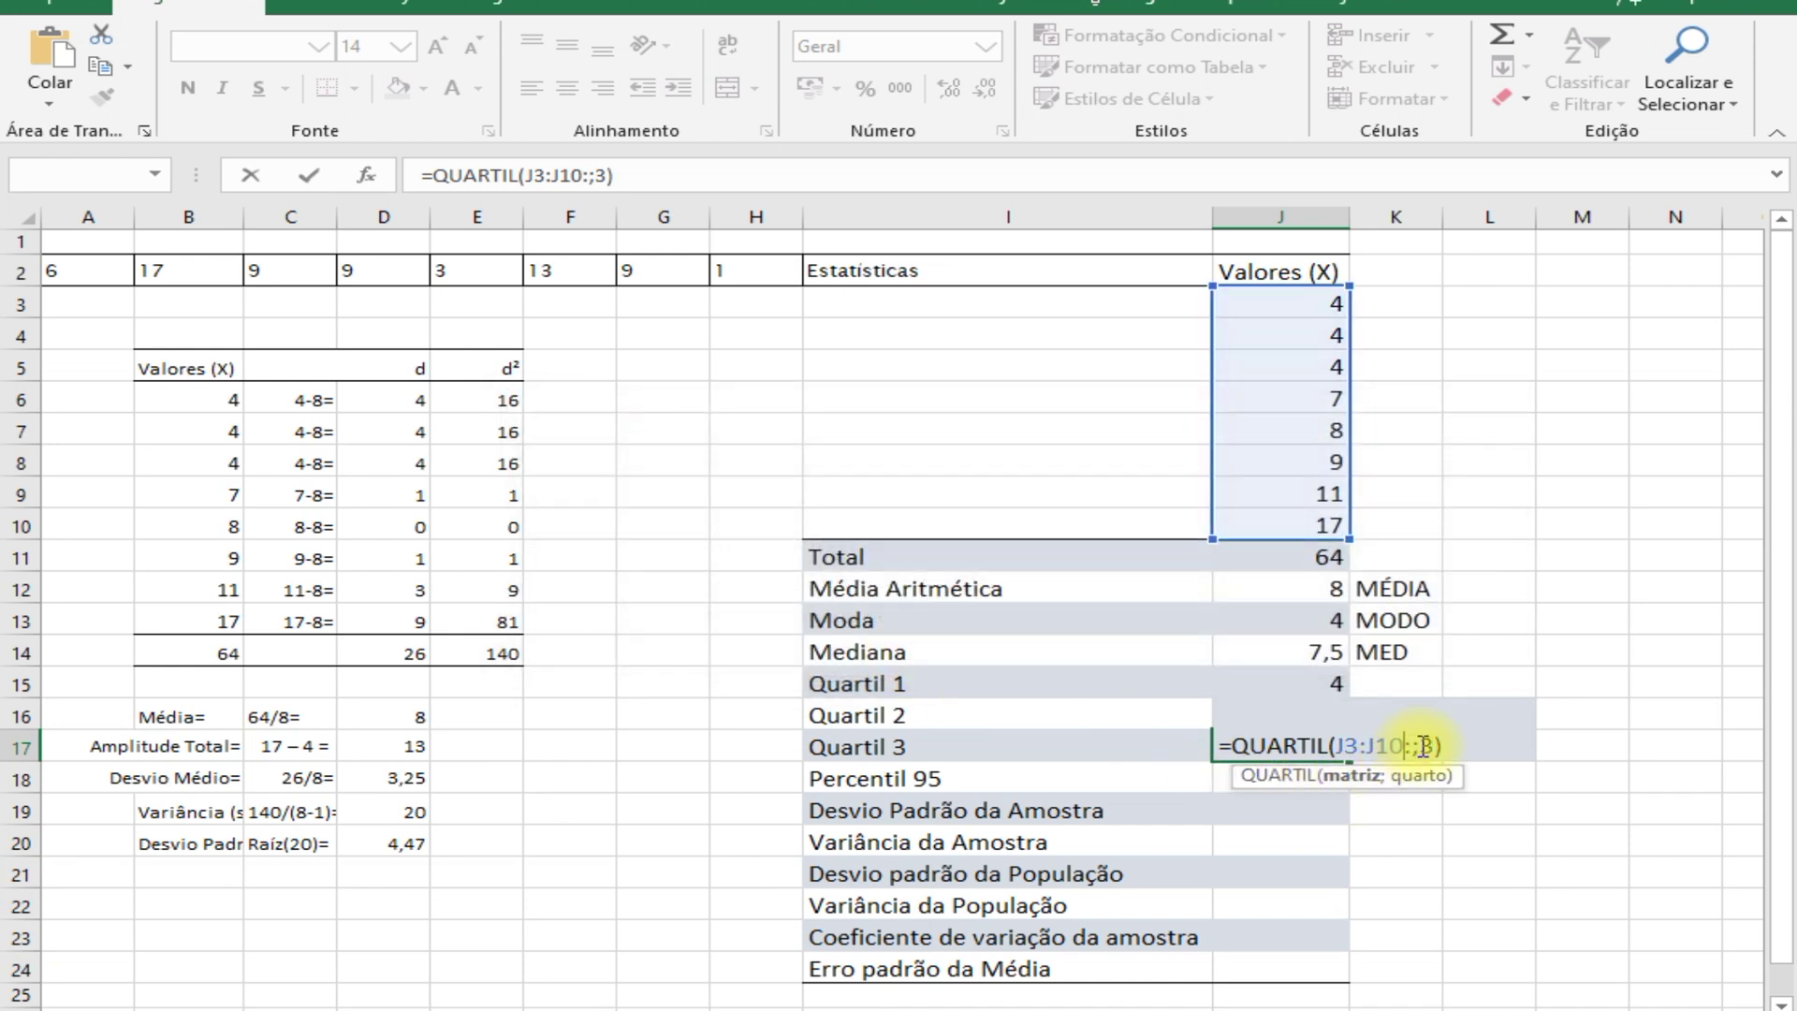
pyautogui.press('Delete')
pyautogui.press('Return')
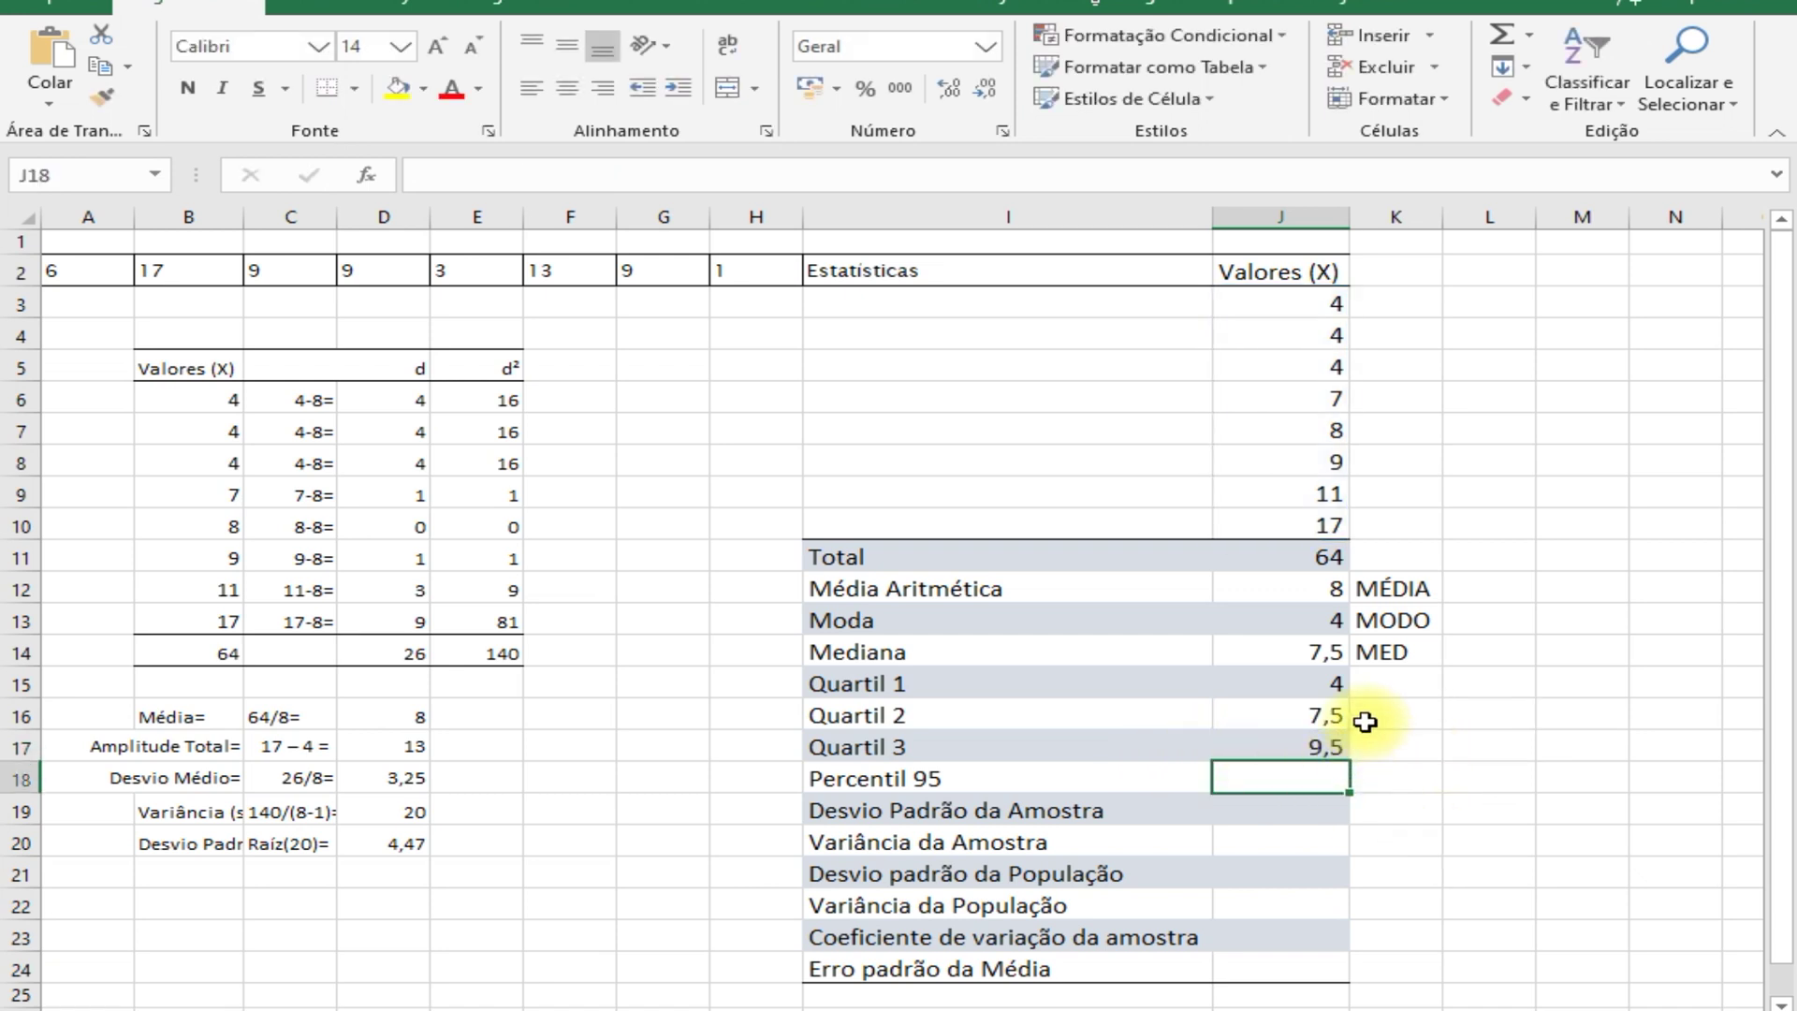
# - Label the three quartile results with the function name QUARTIL in K15 and fill it down to K17
pyautogui.click(1381, 690)
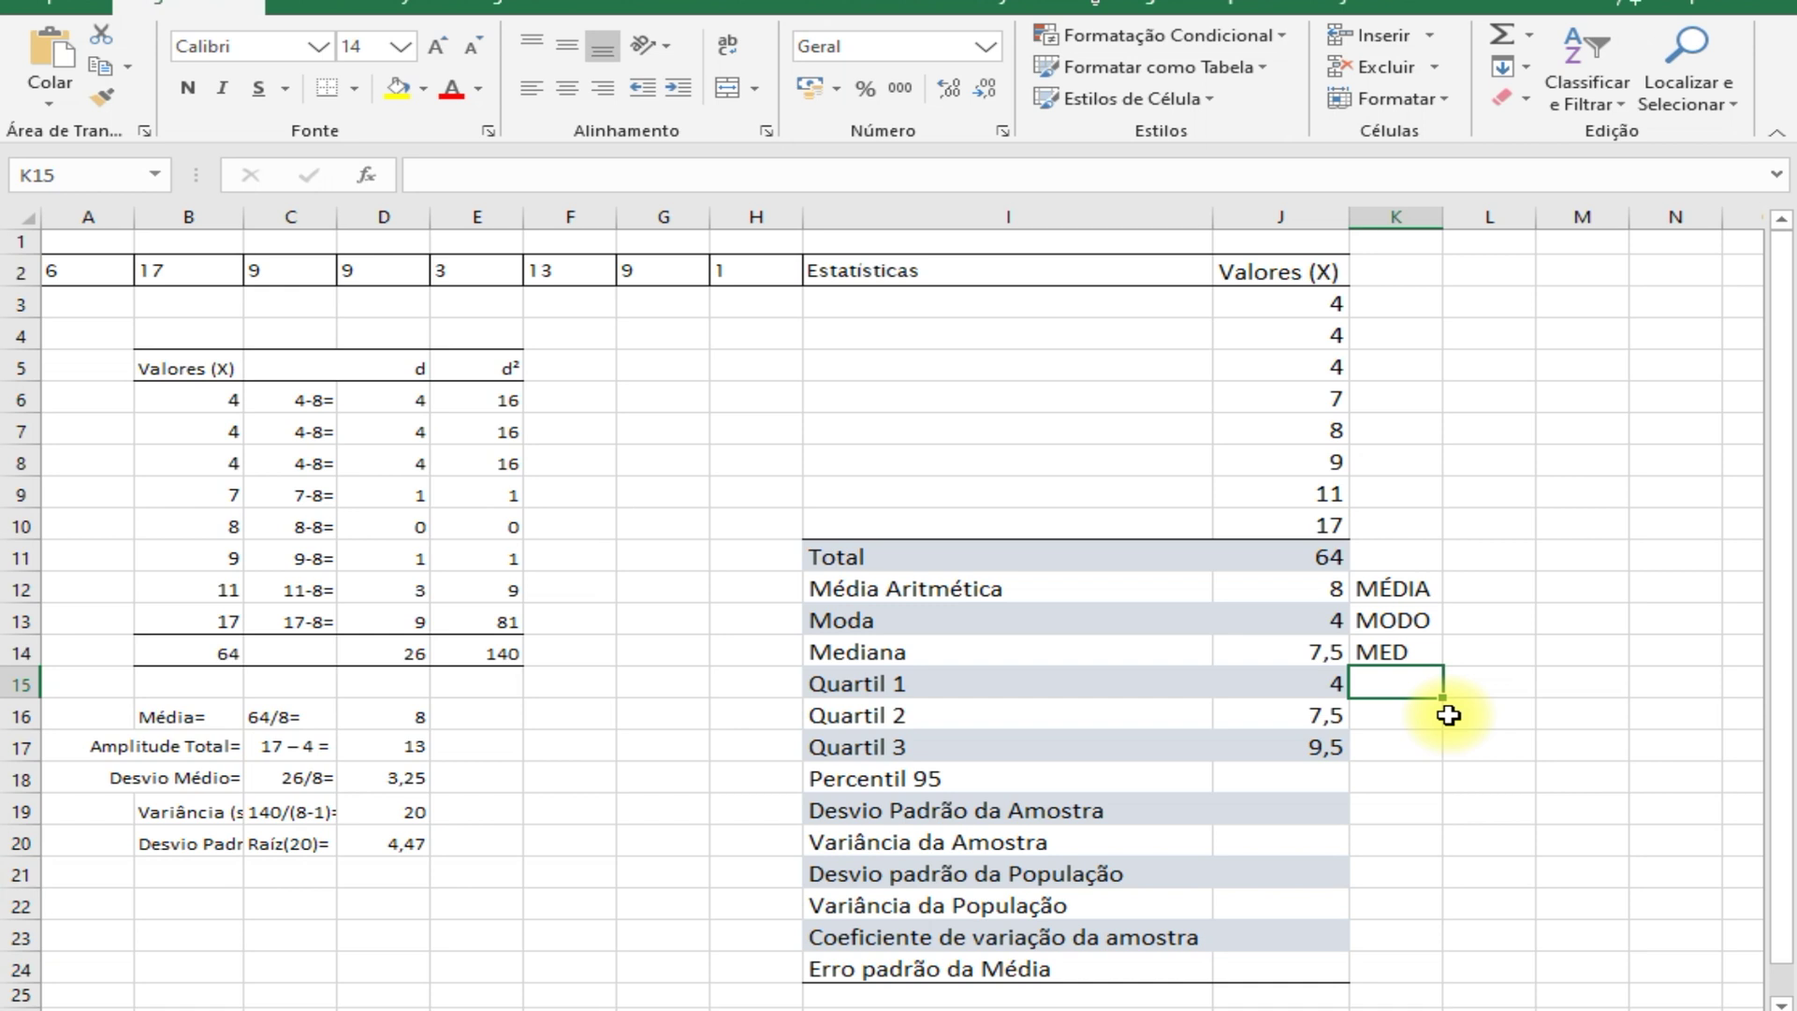
pyautogui.write('QUARTIL')
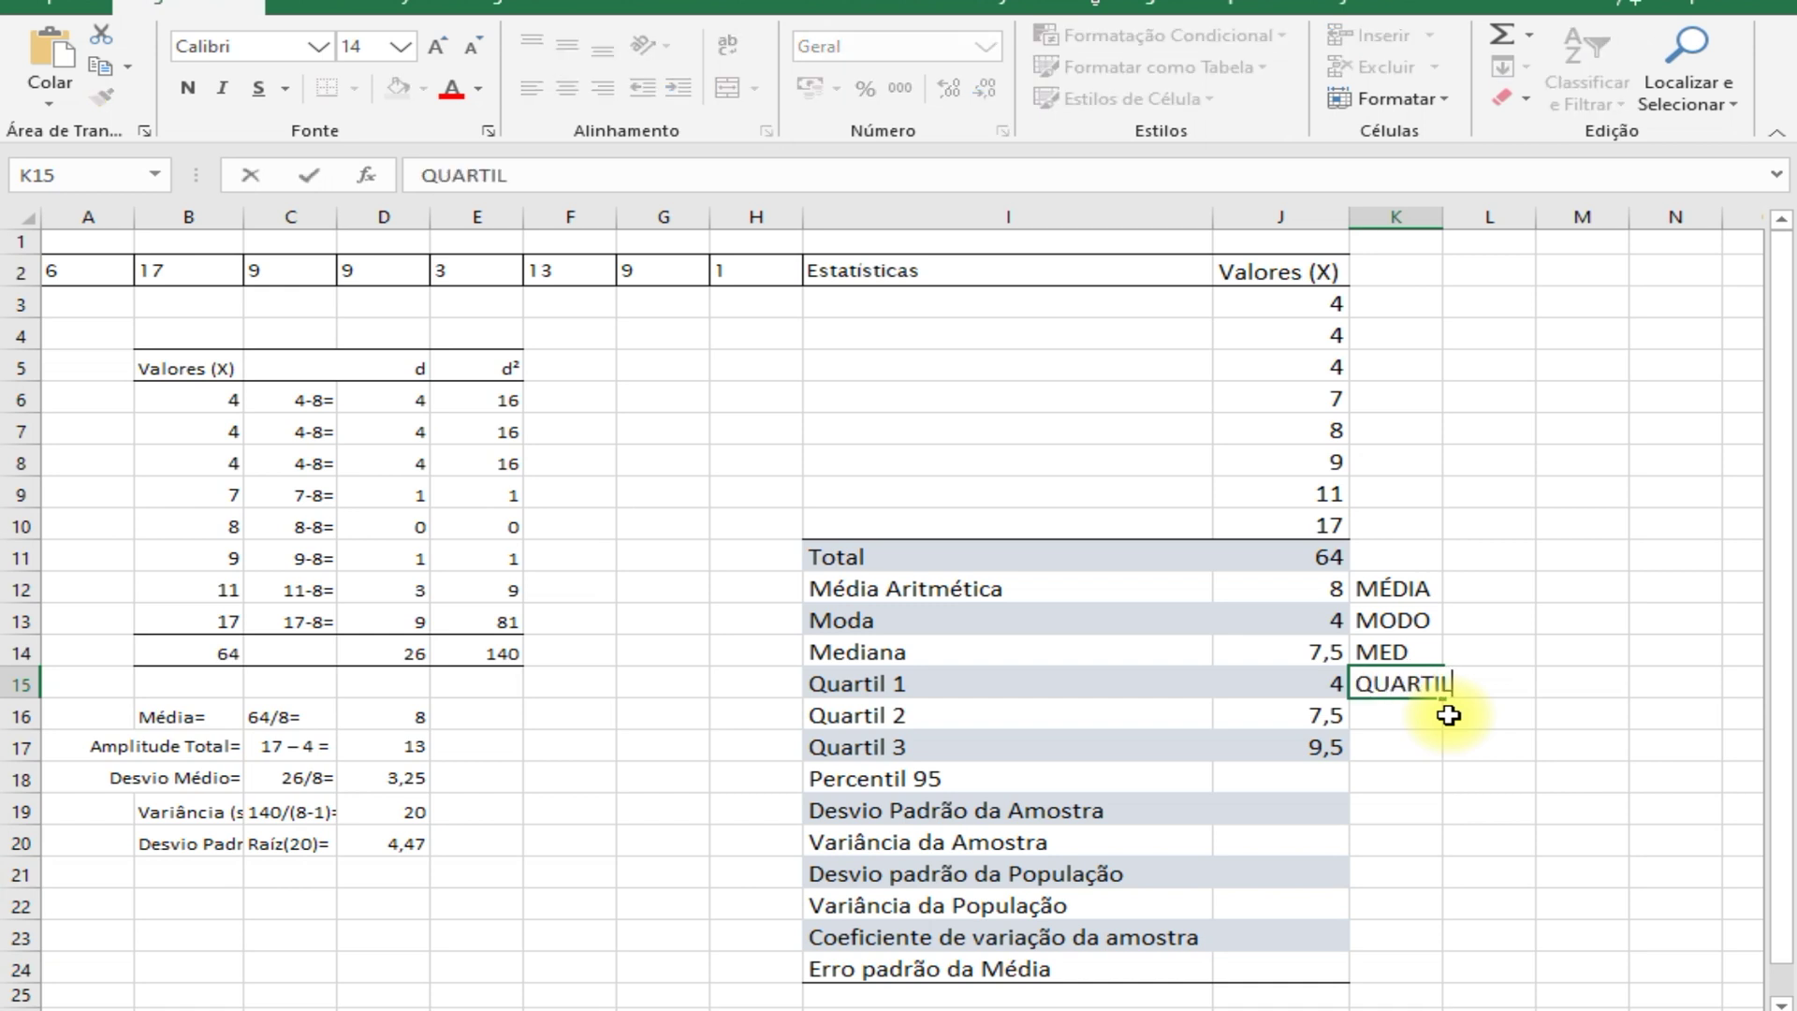
pyautogui.press('Return')
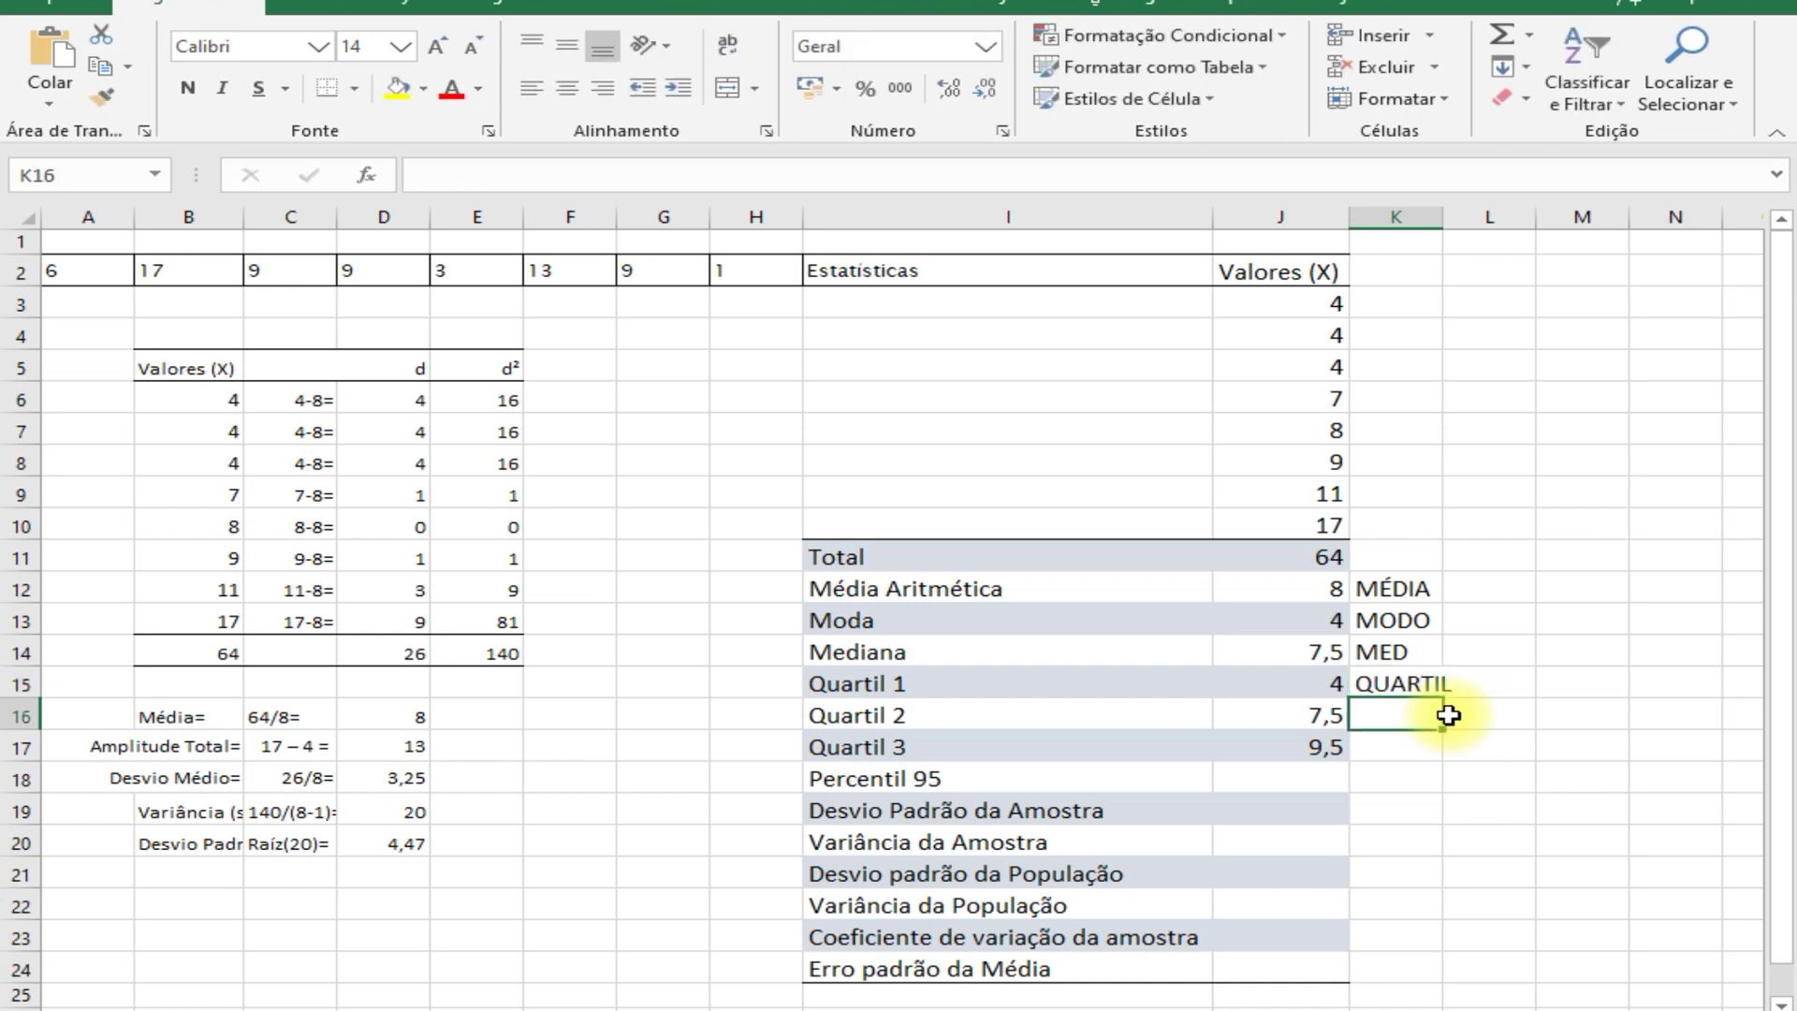
pyautogui.click(1444, 691)
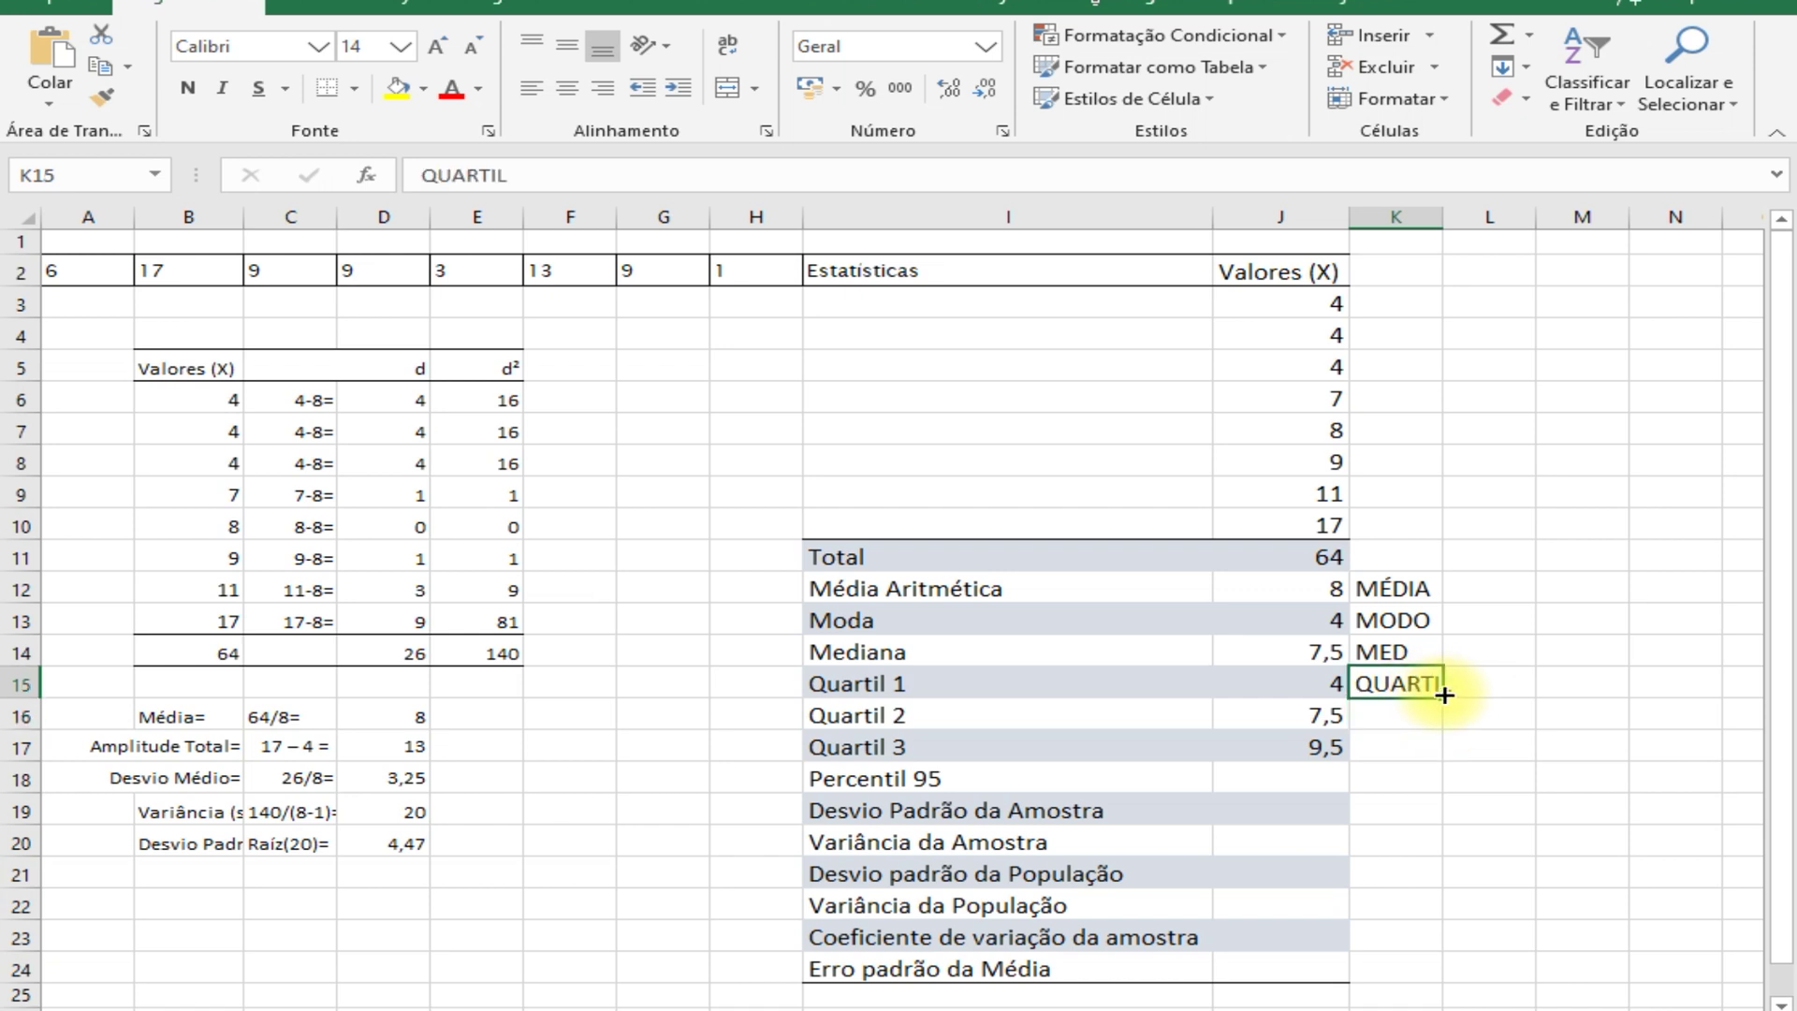
pyautogui.moveTo(1441, 698); pyautogui.dragTo(1403, 749)
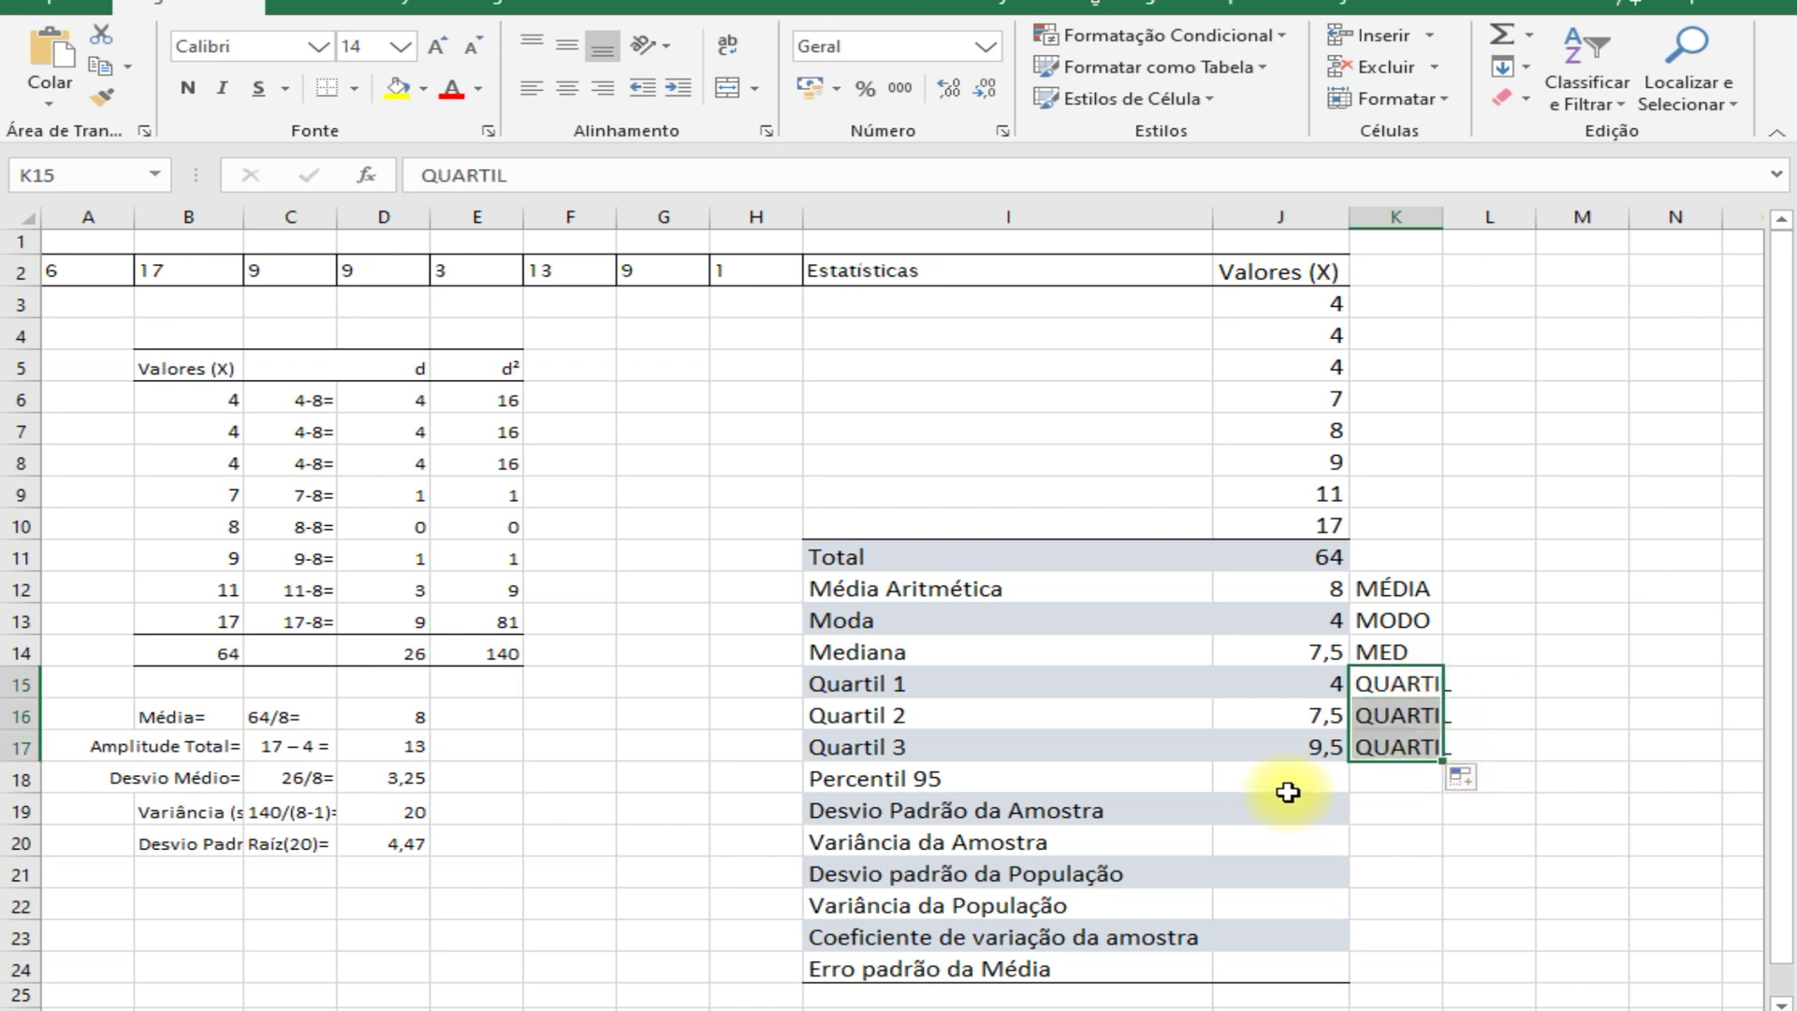
# - Calculate Percentil 95 in J18 with the formula =PERCENTIL(J3:J10;0,95)
pyautogui.click(1289, 793)
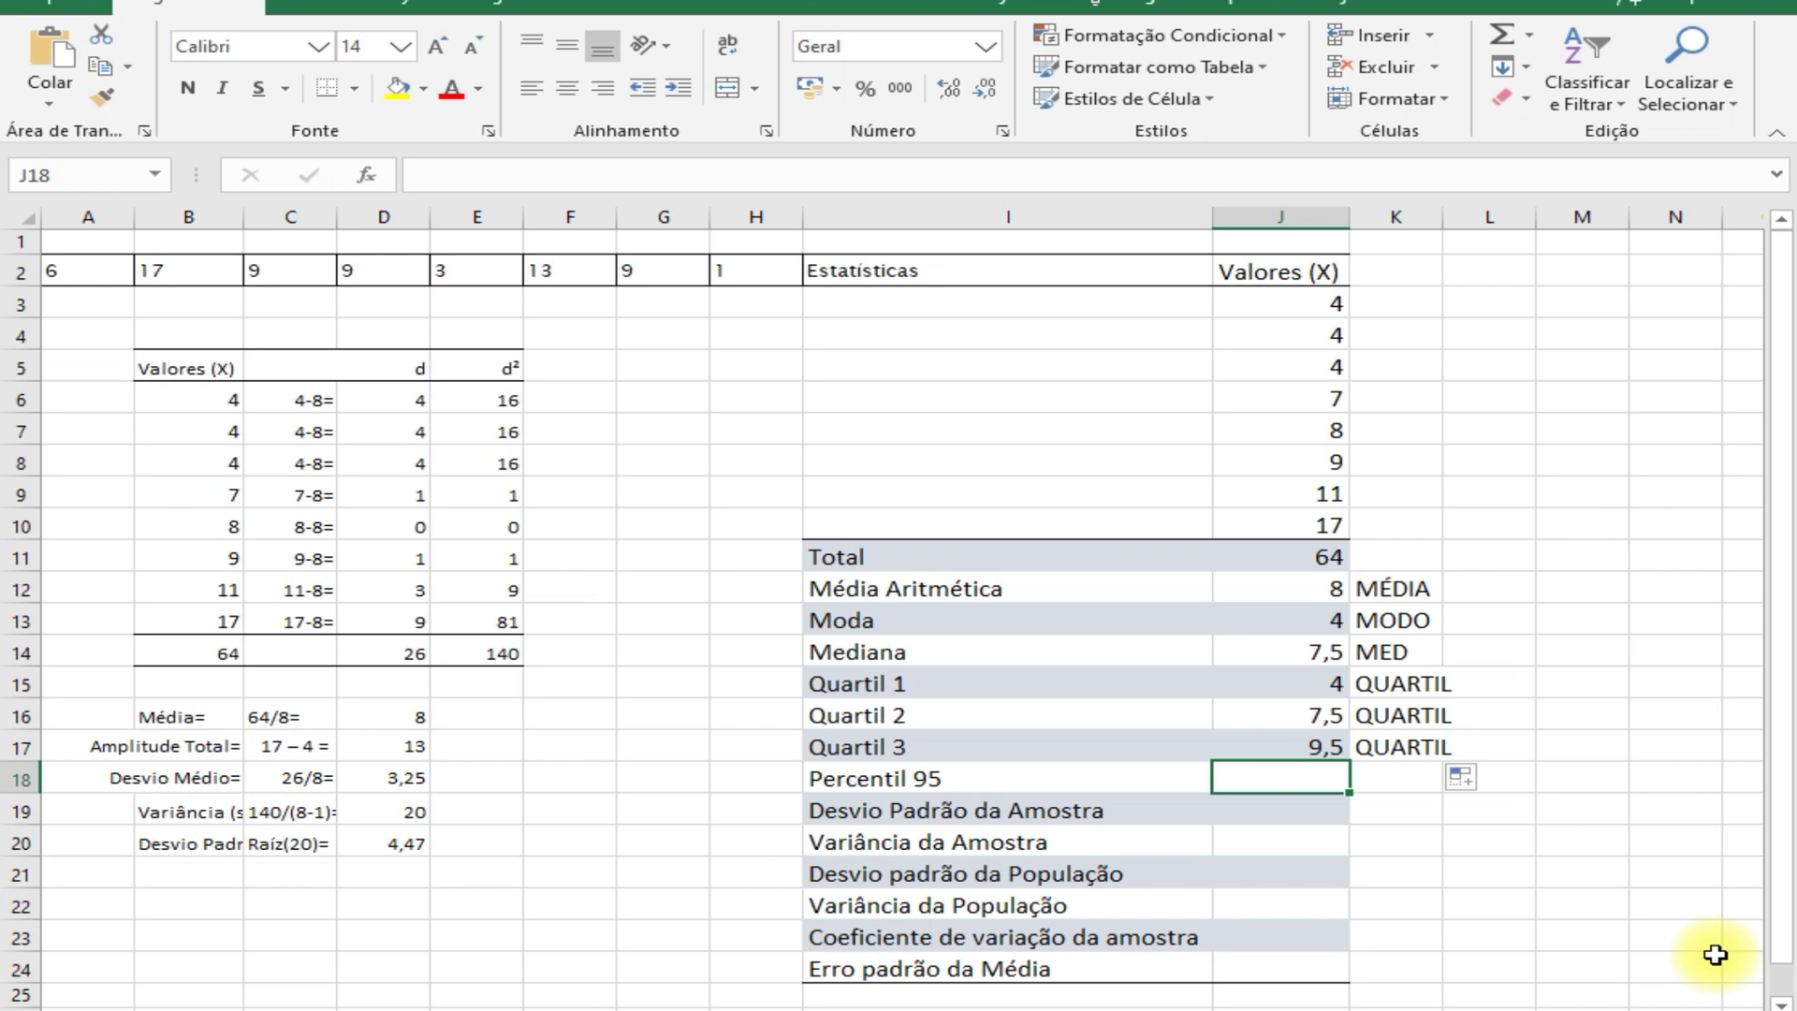
pyautogui.write('=')
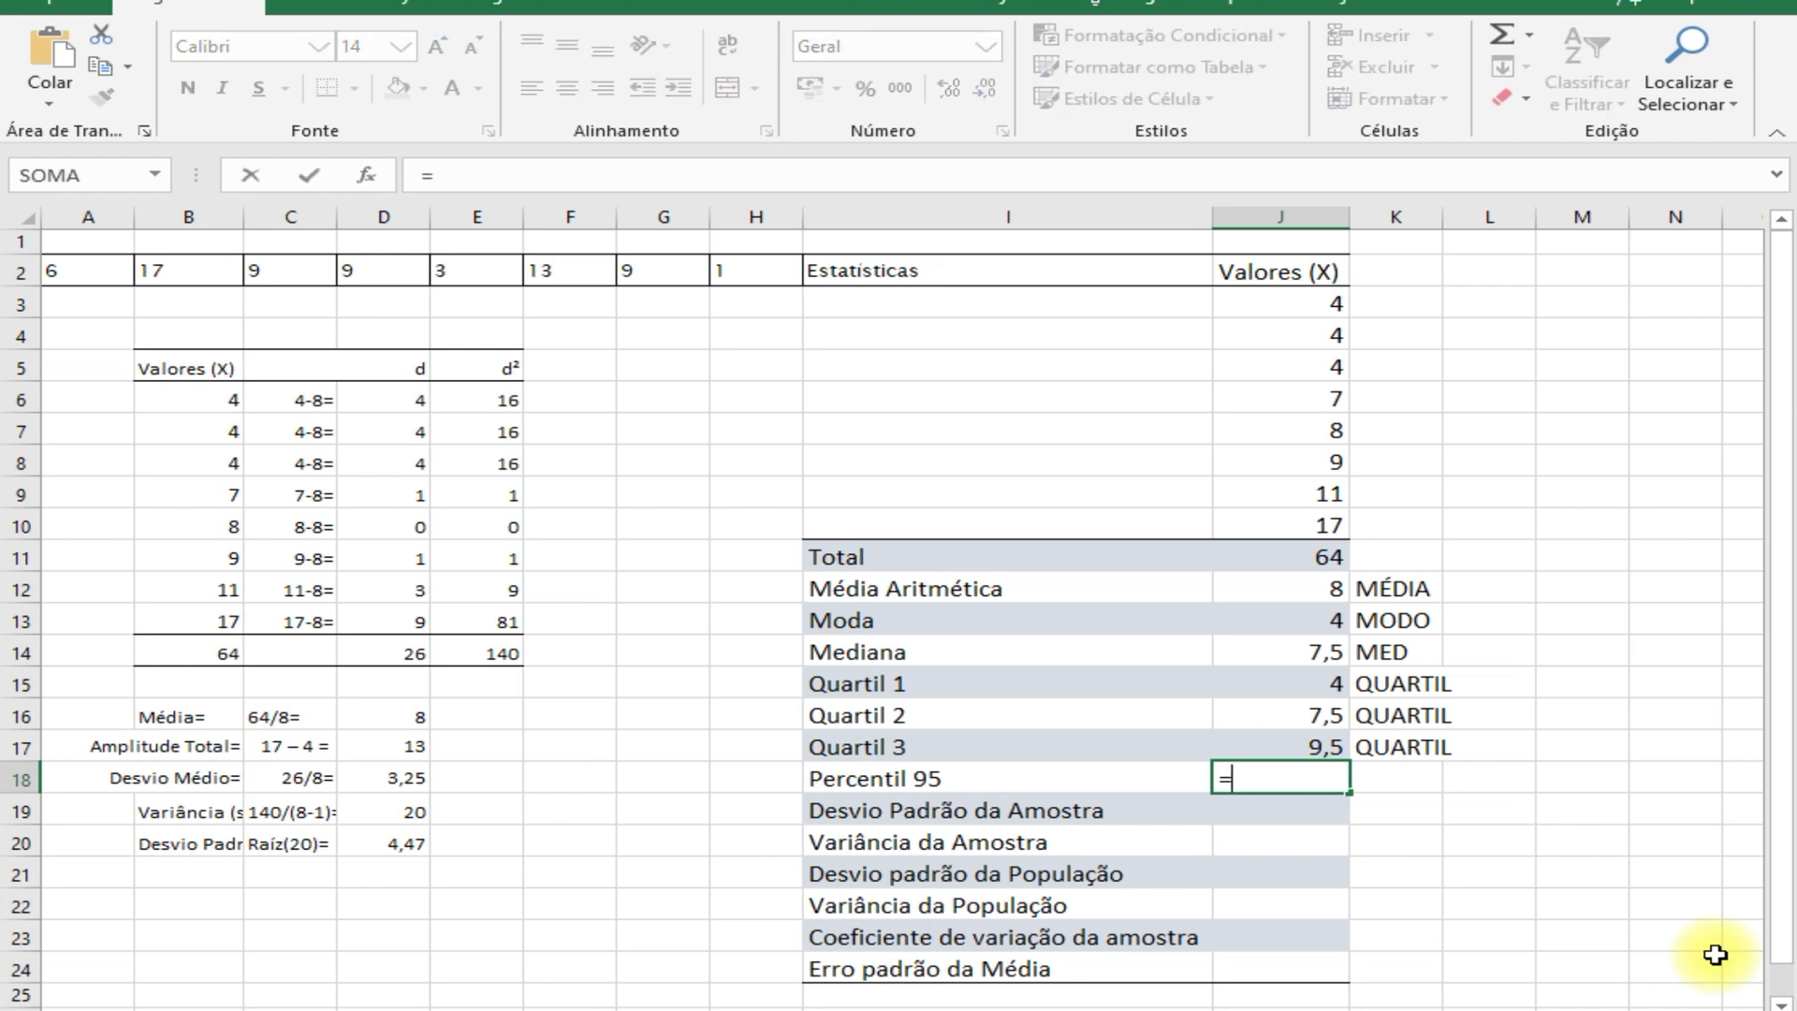
pyautogui.write('PER')
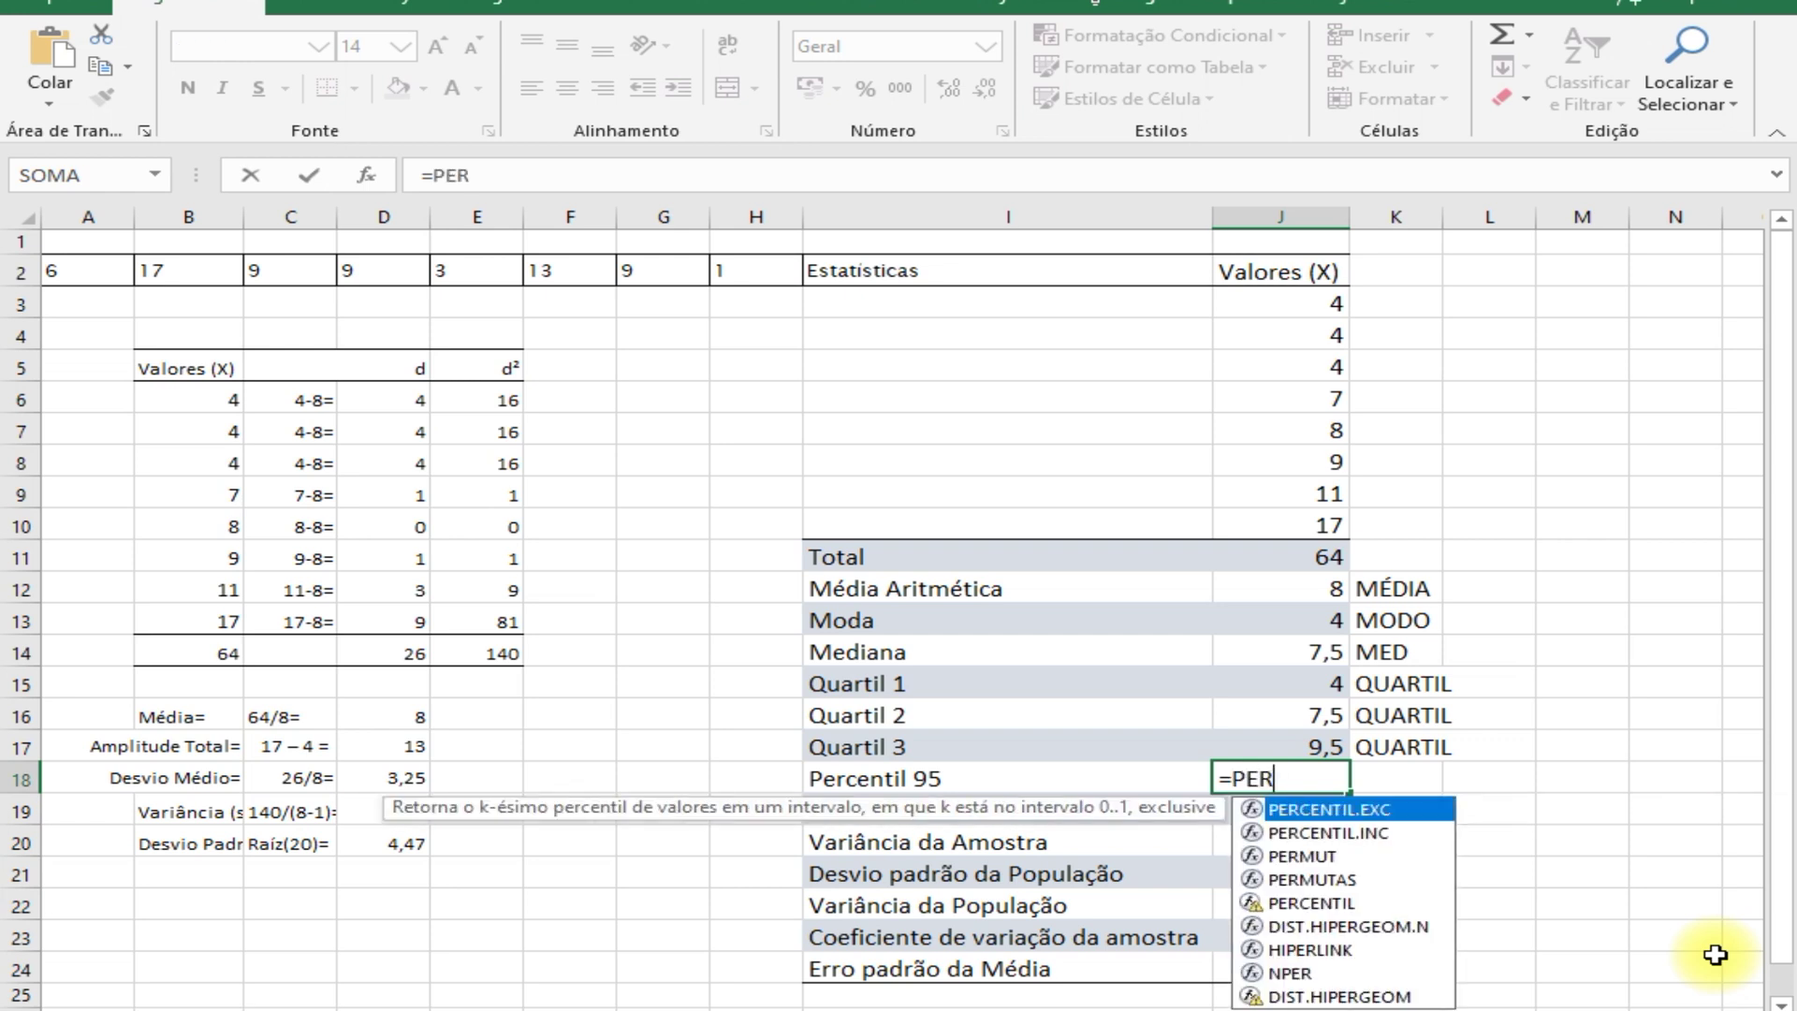
pyautogui.write('CENTIL(')
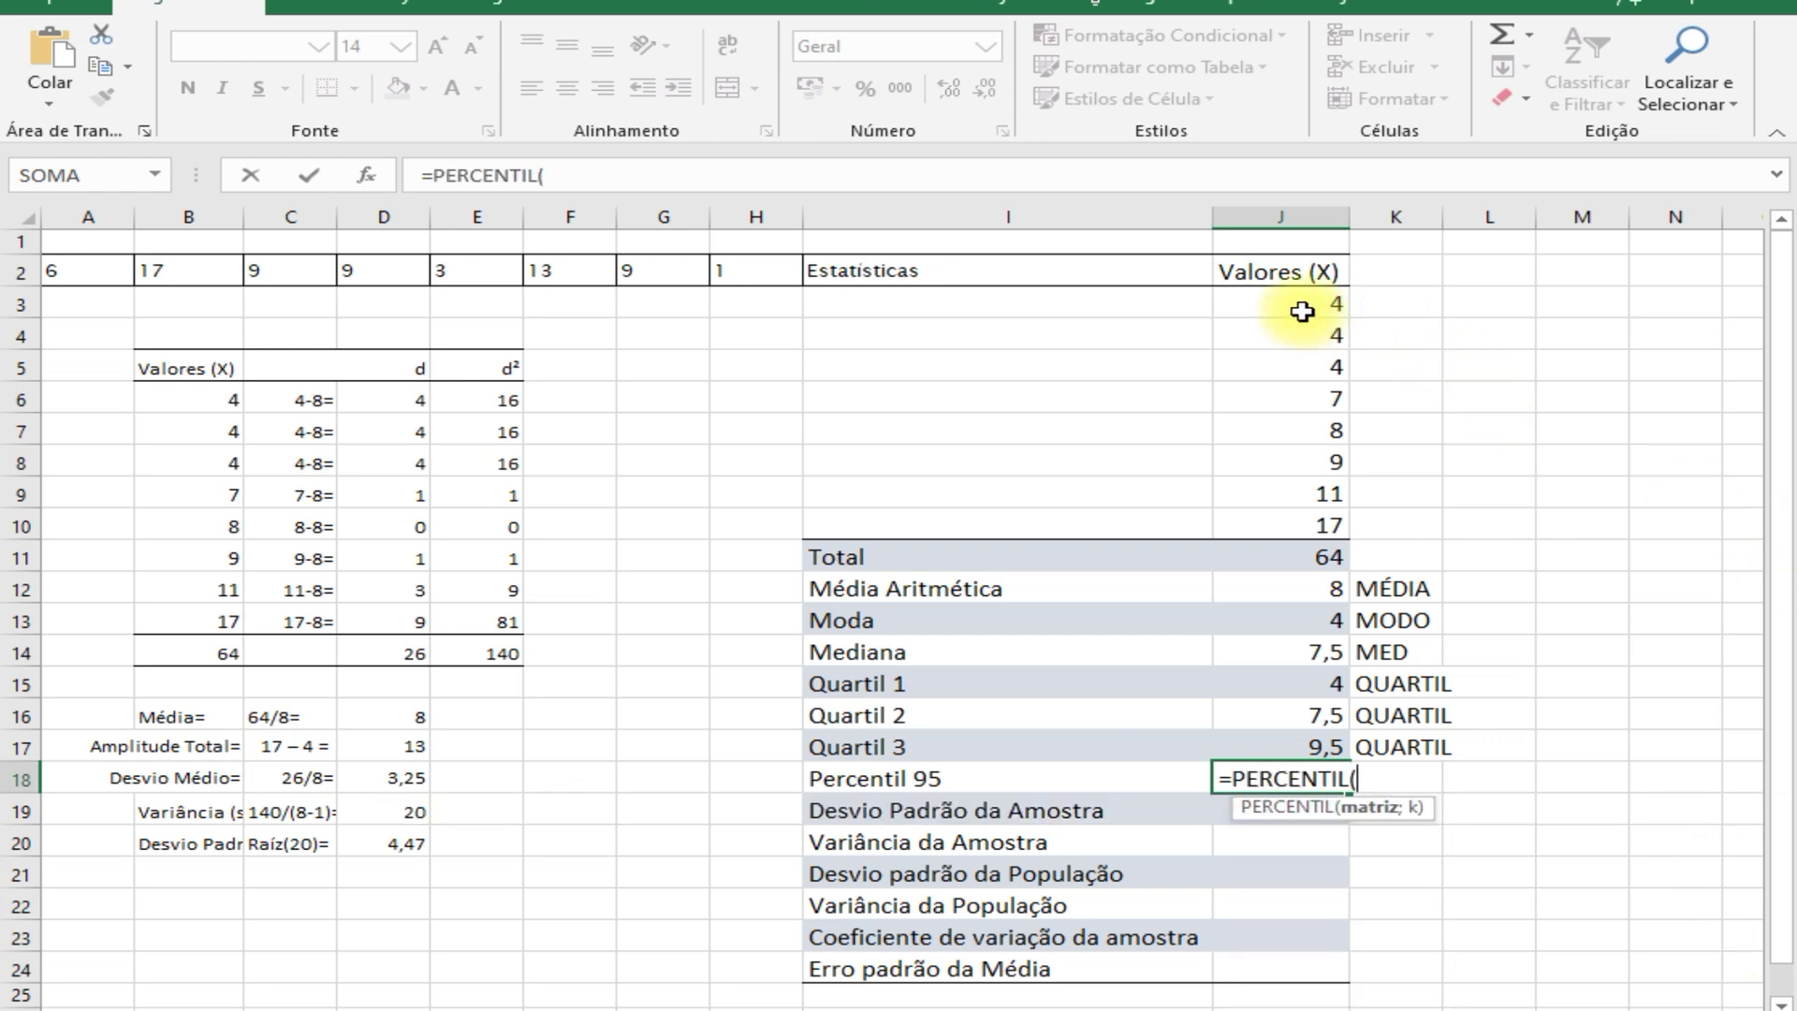
pyautogui.moveTo(1259, 309); pyautogui.dragTo(1259, 526)
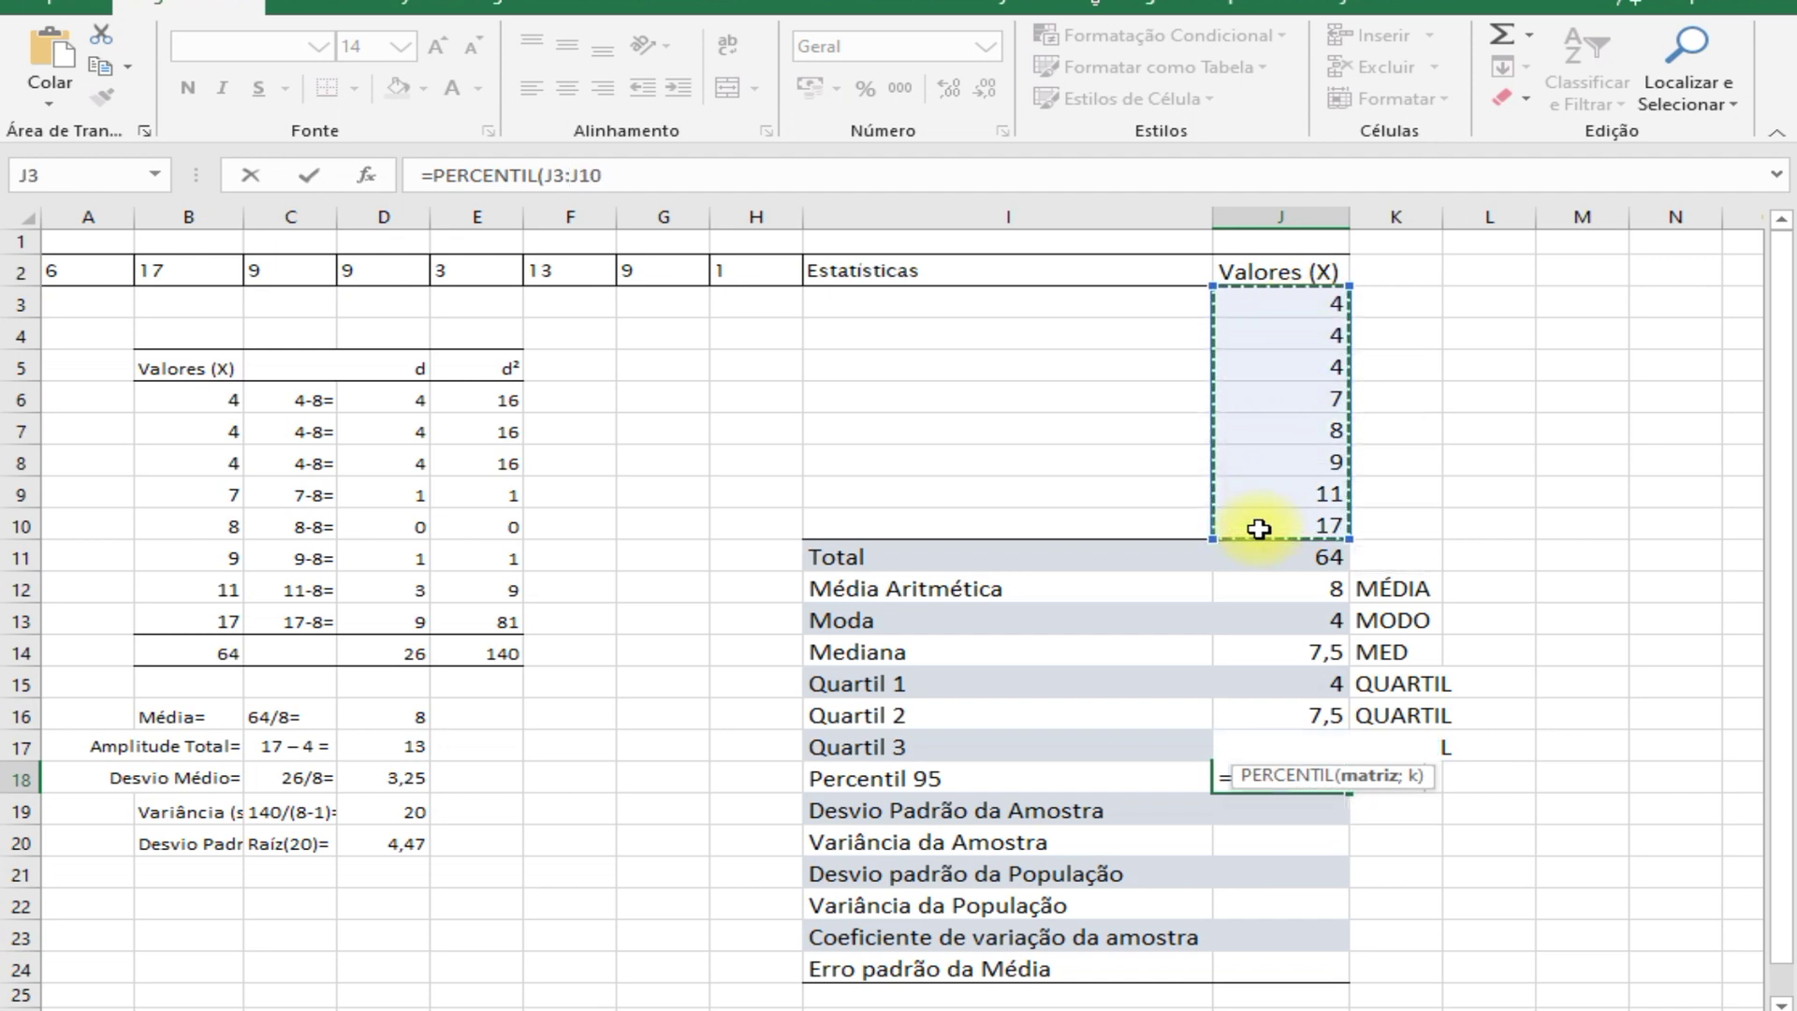
pyautogui.write(';')
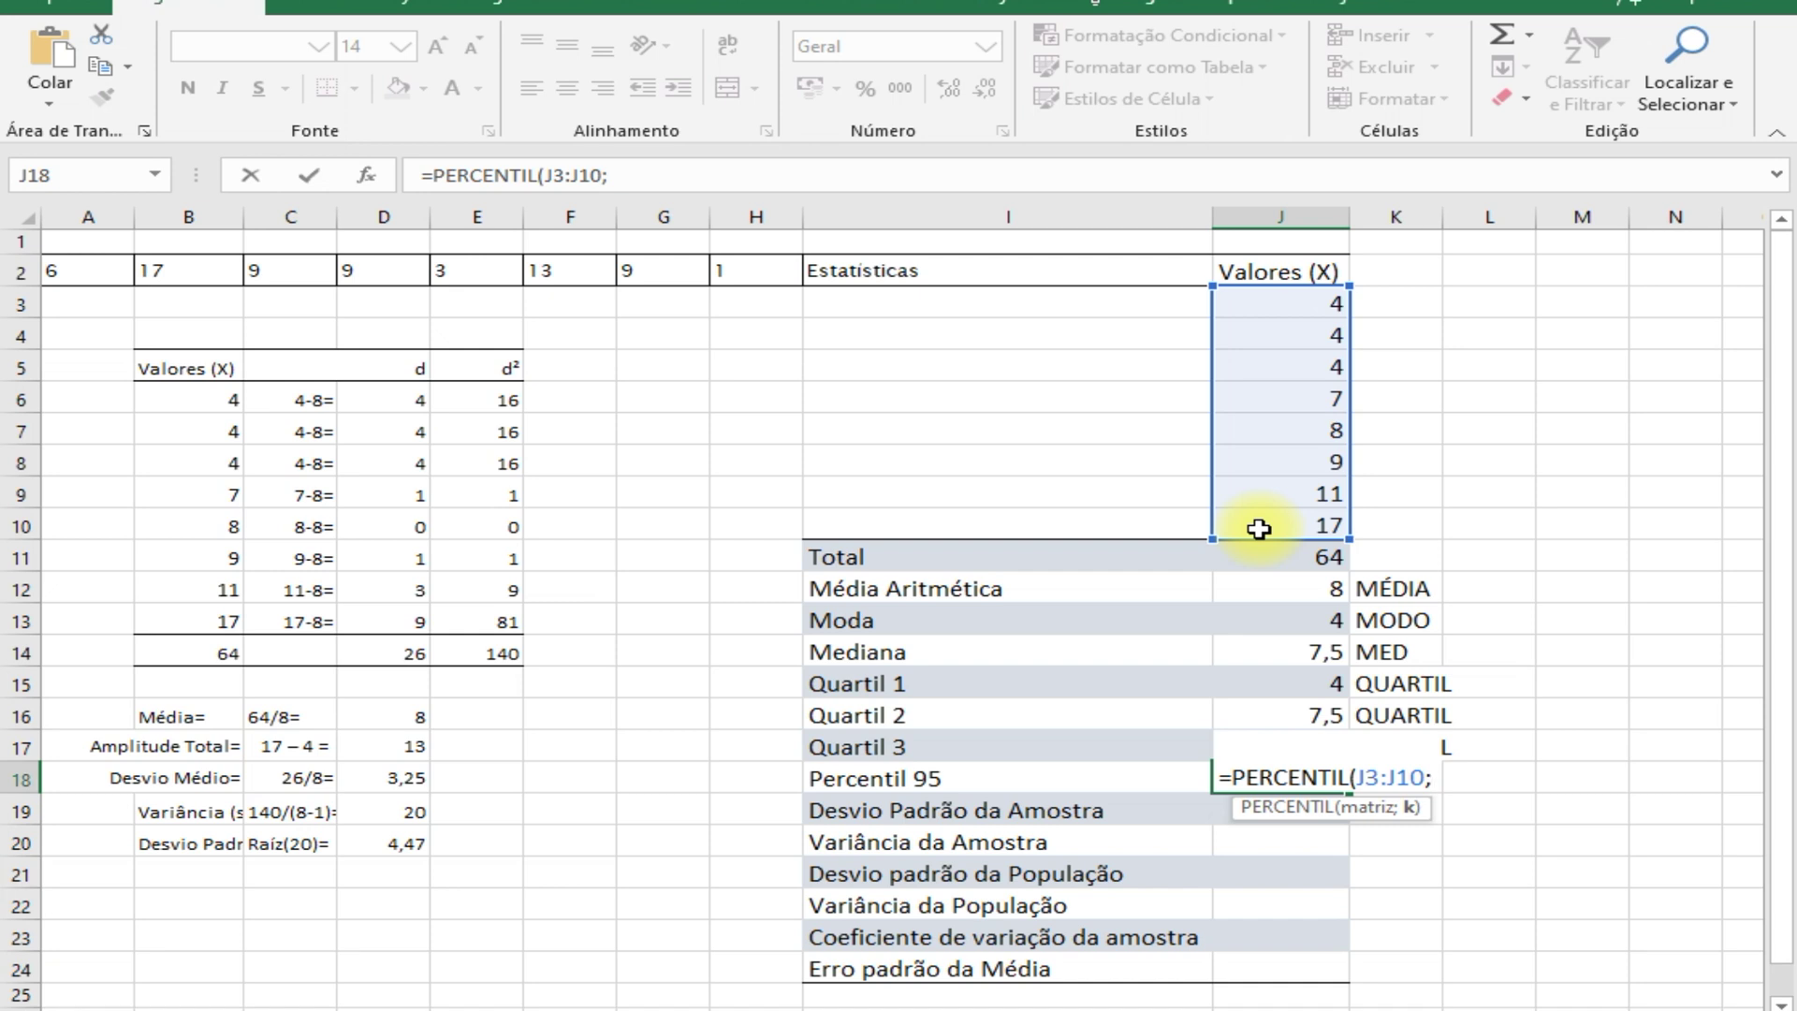
pyautogui.write('0,95')
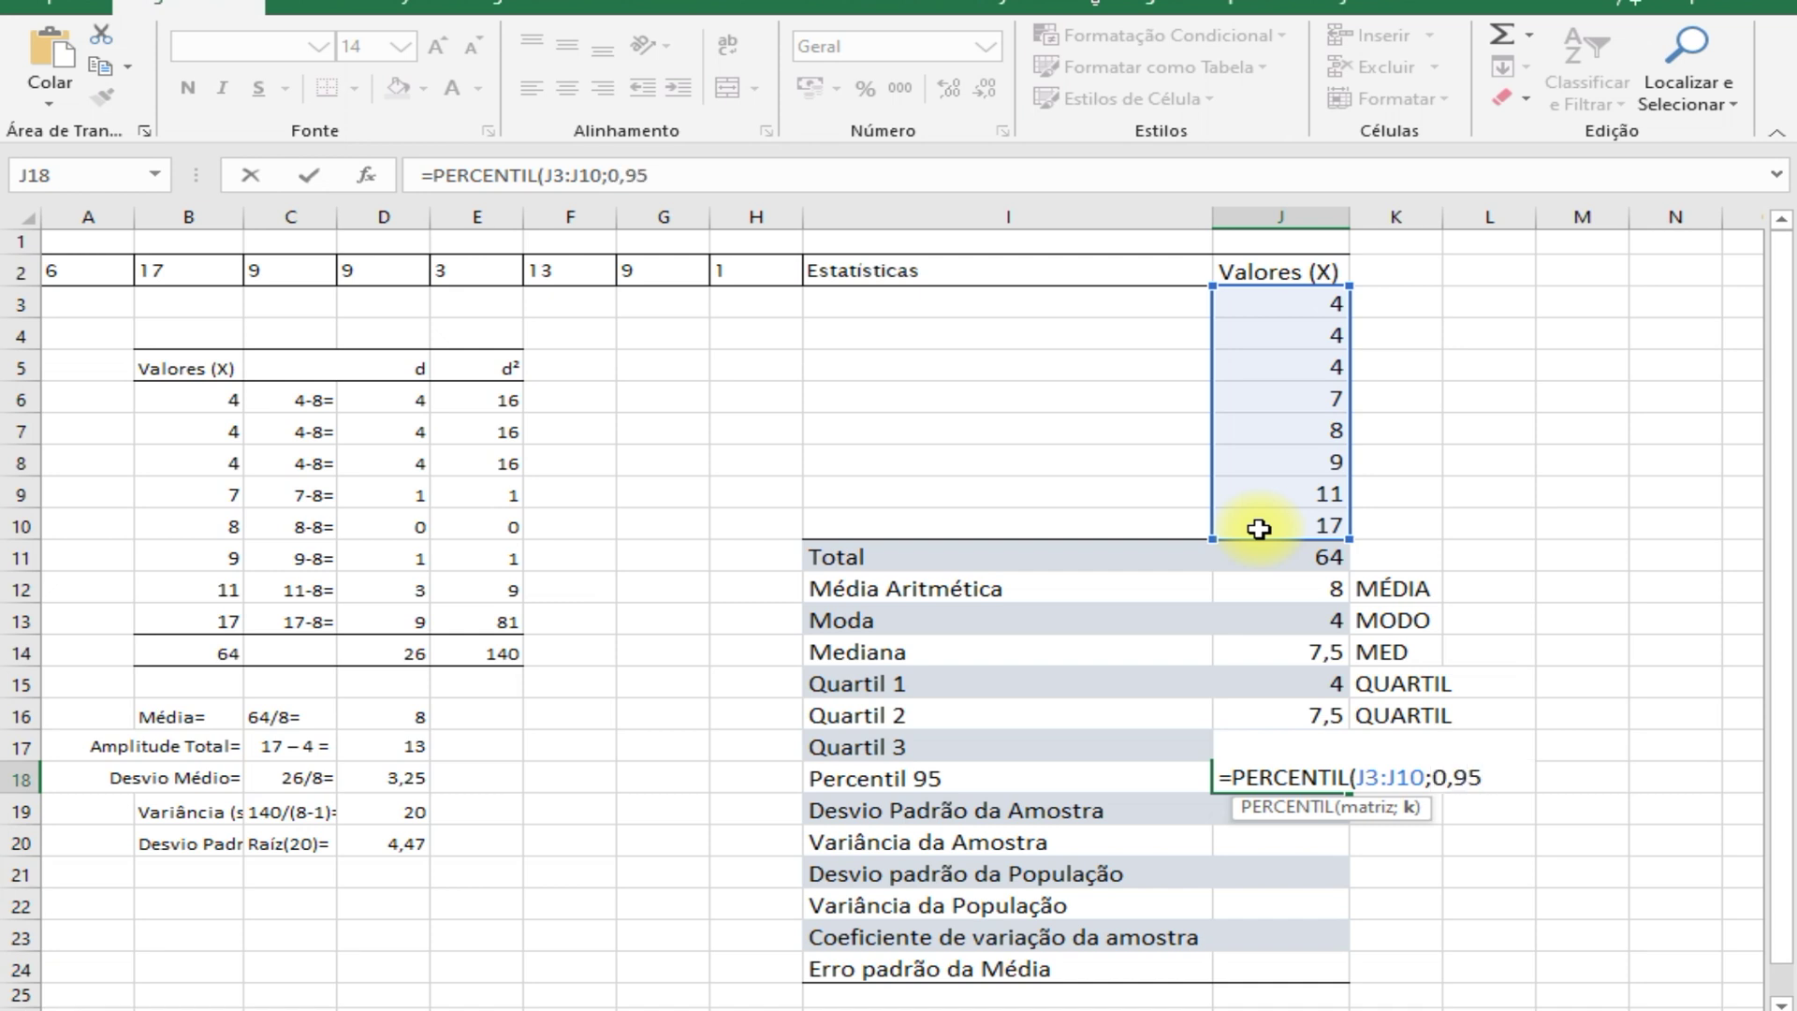
pyautogui.write(')')
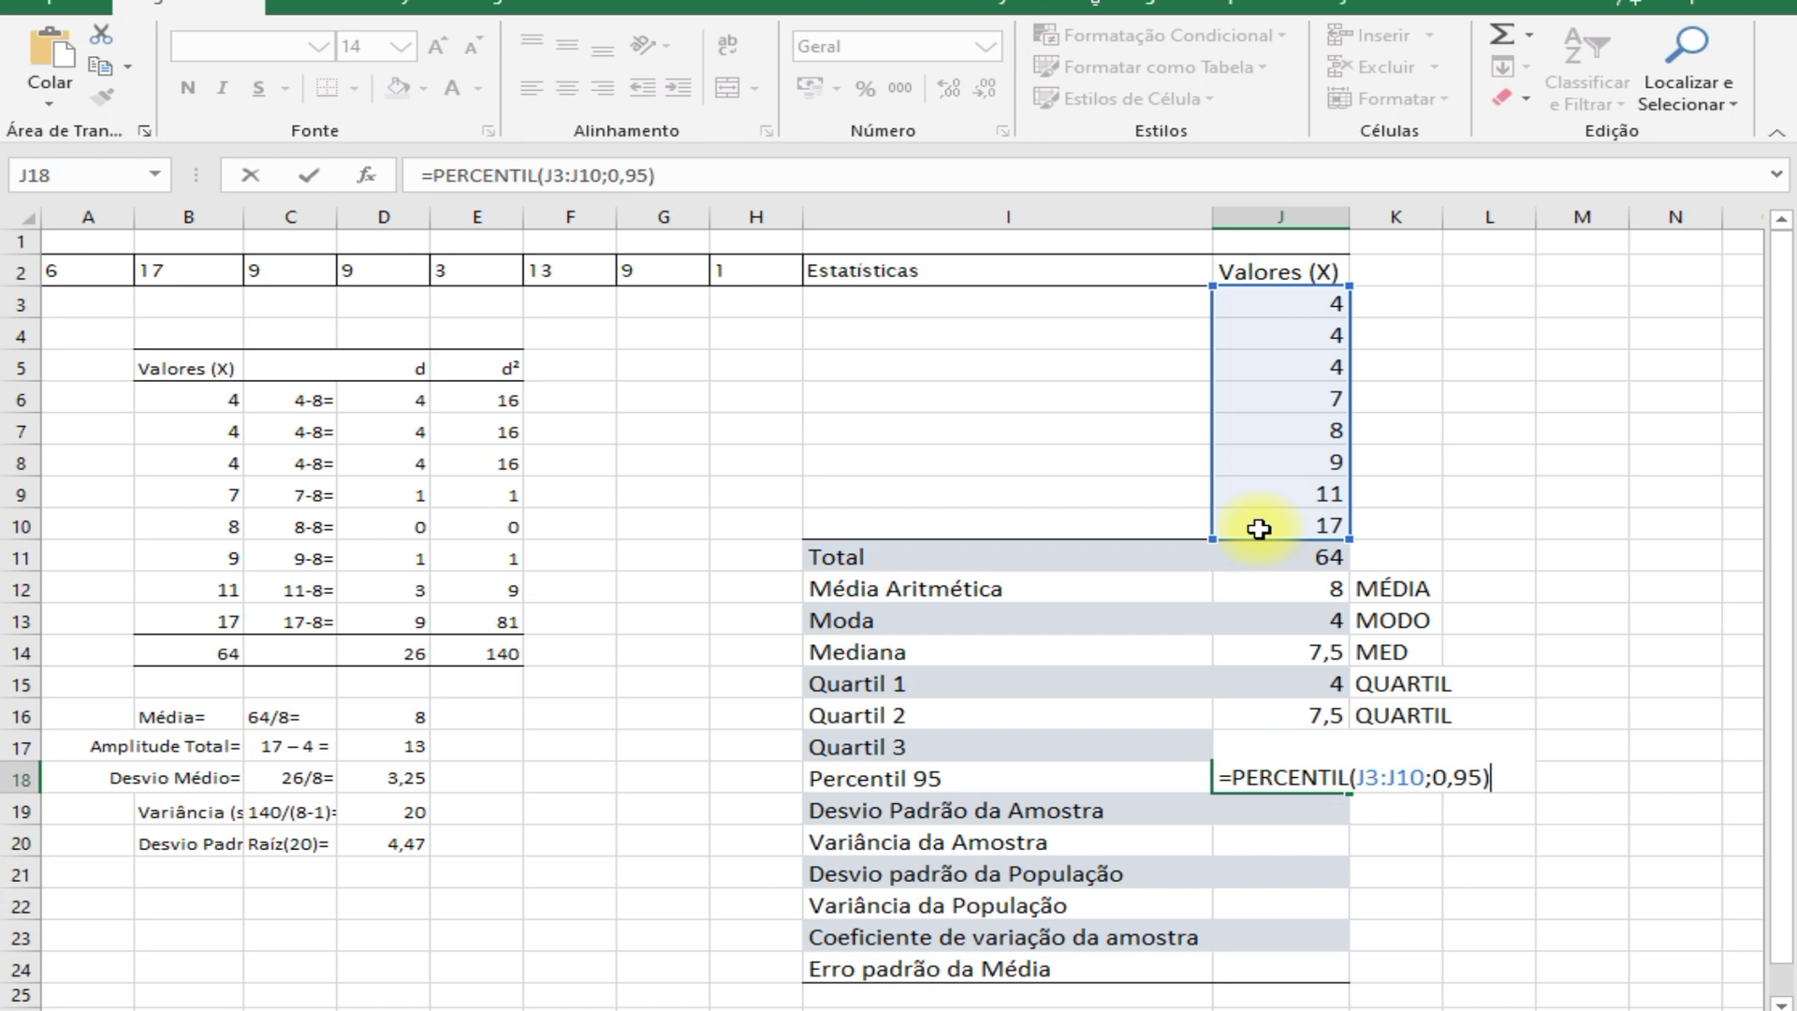
pyautogui.press('Return')
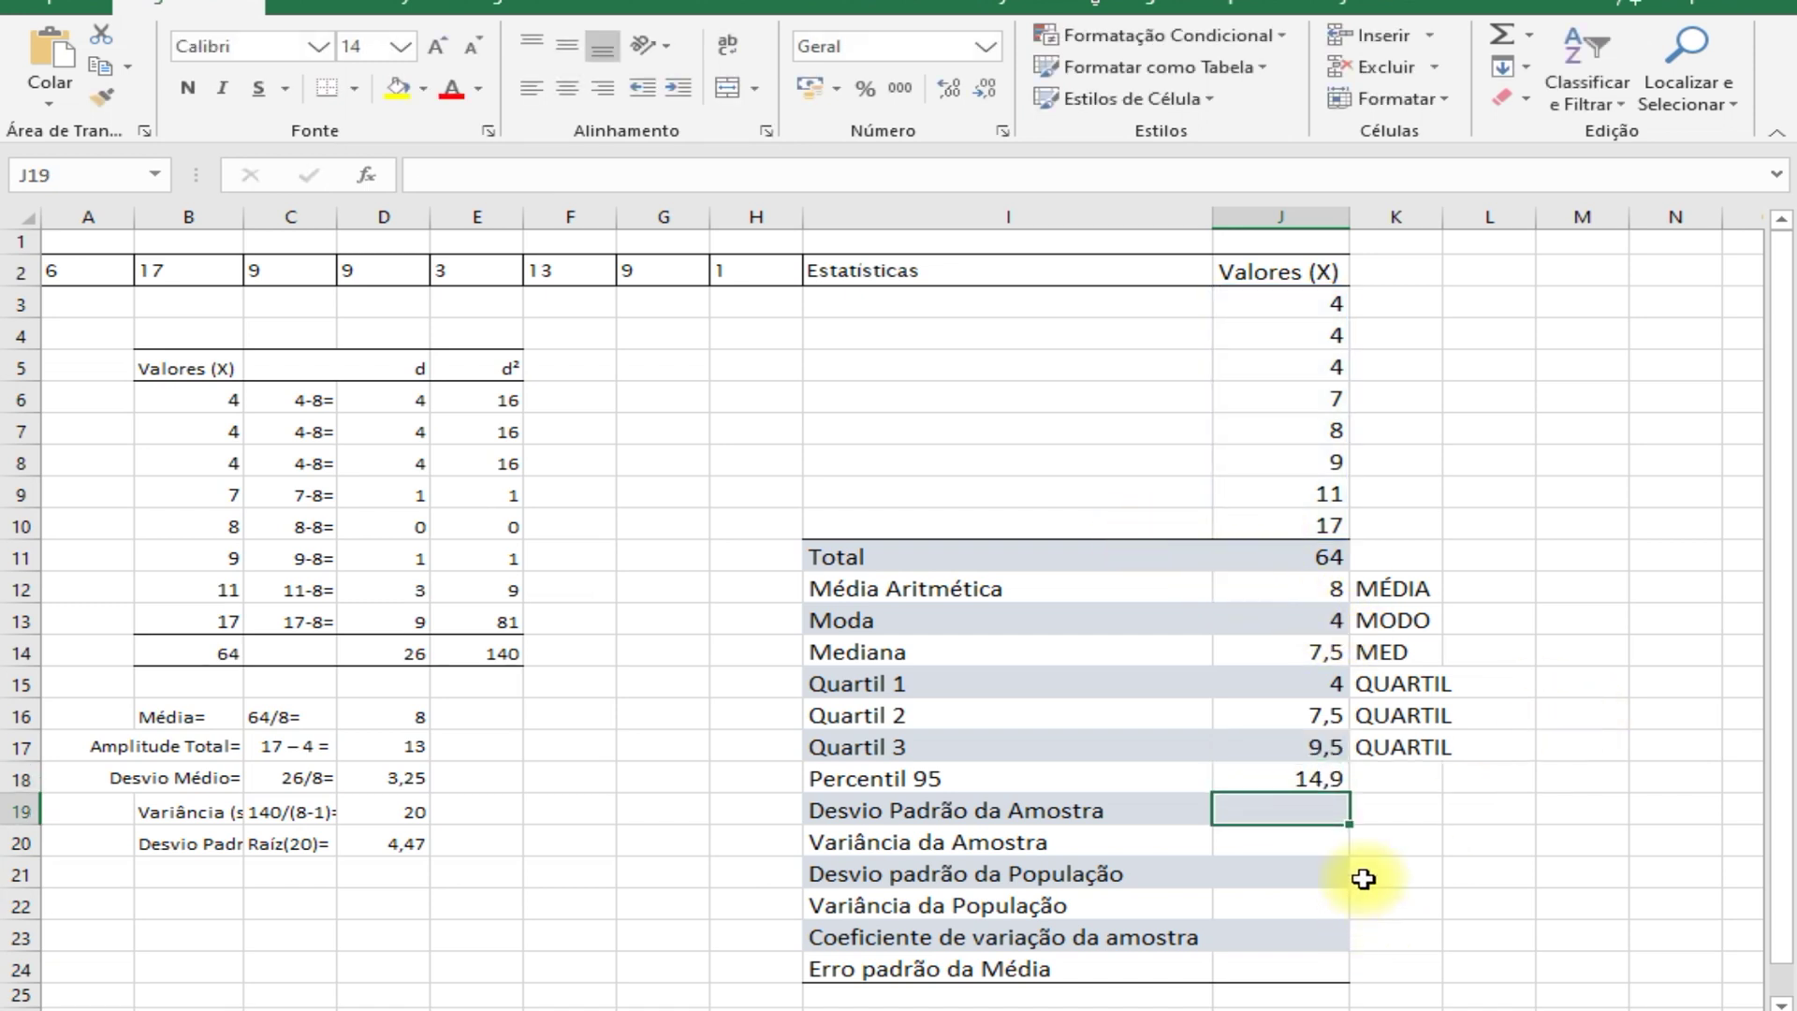
# - Label the Percentil 95 result with the function name PERCENTIL in K18
pyautogui.click(1393, 778)
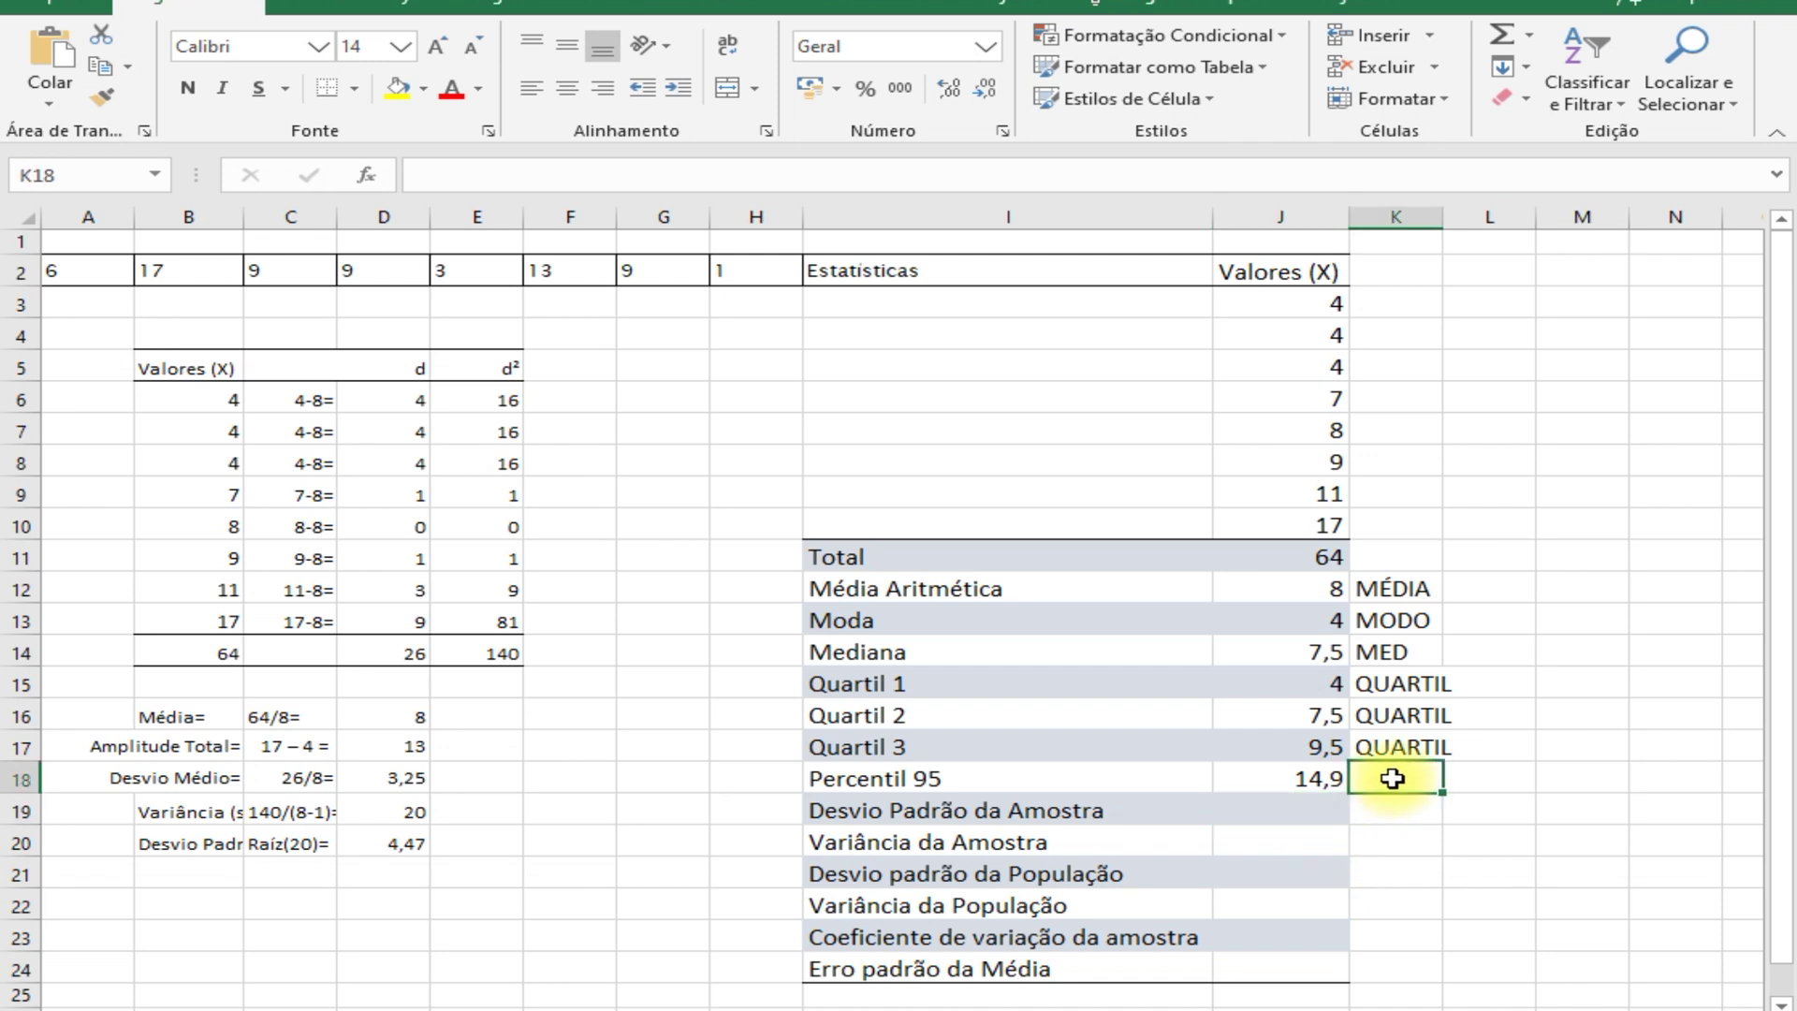
pyautogui.write('PERCENTIL')
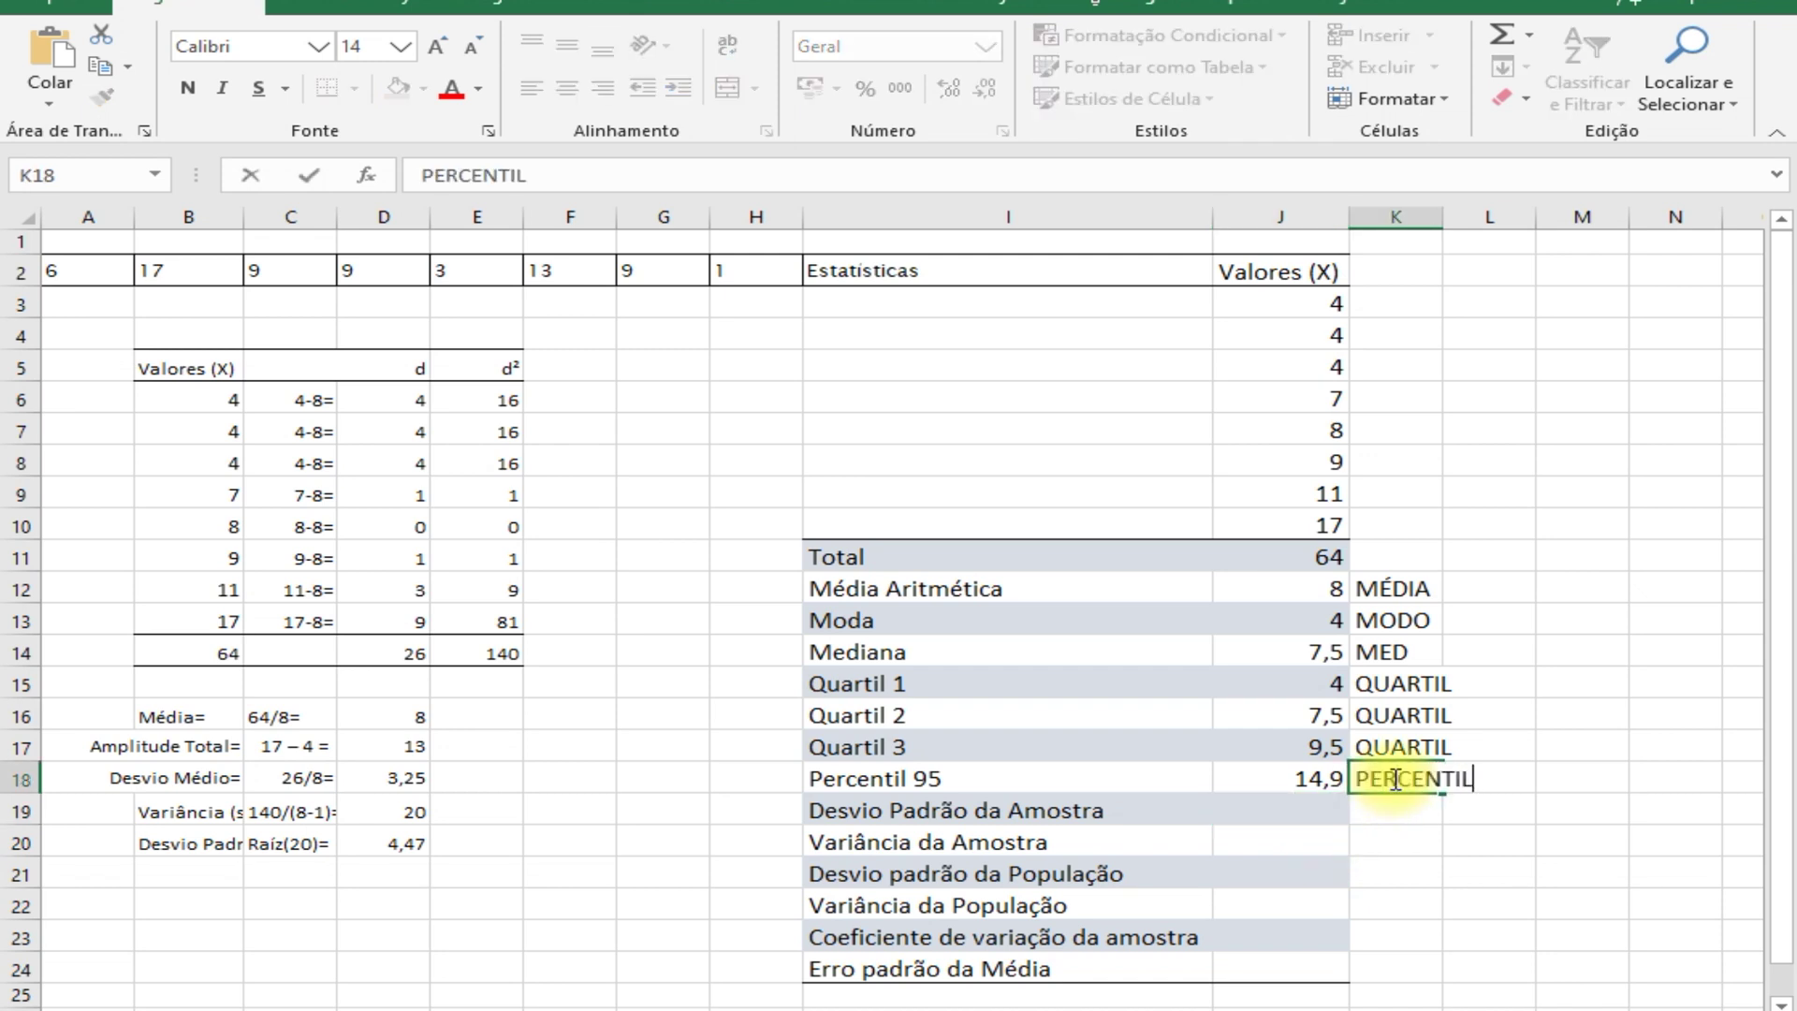
pyautogui.press('Return')
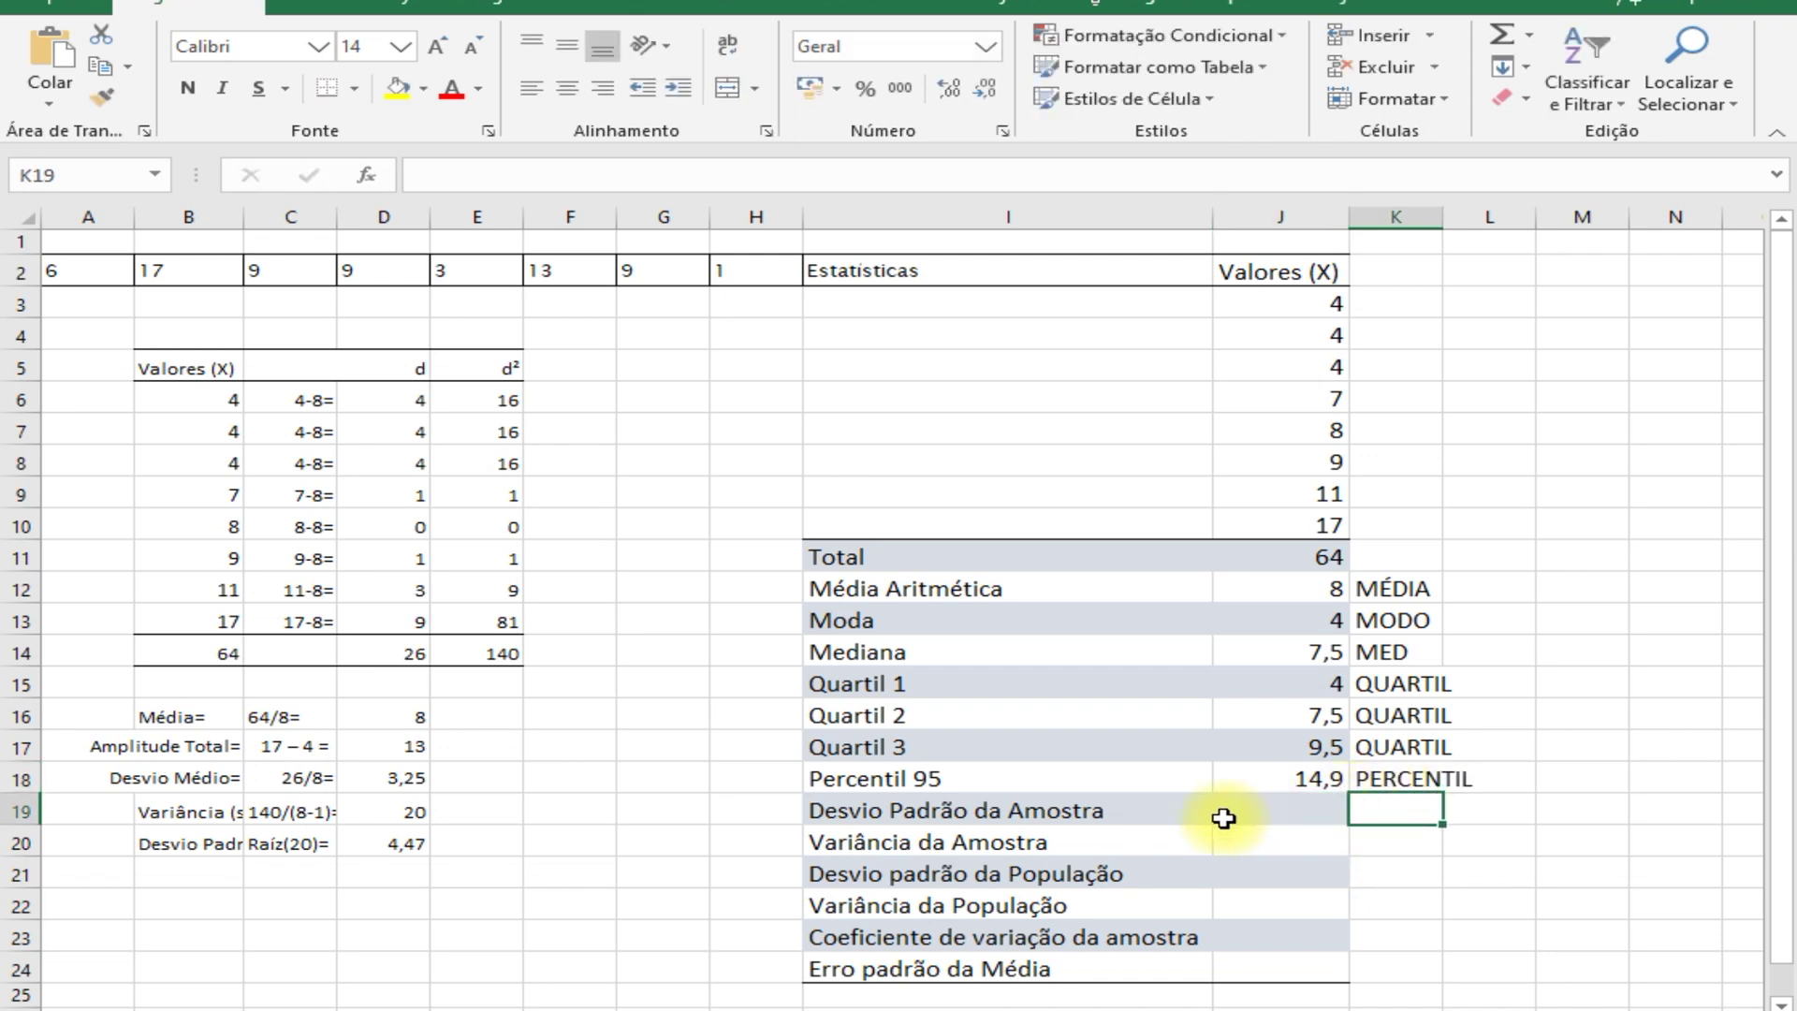
# - Calculate Desvio Padrão da Amostra in J19 with the formula =DESVPADA(J3:J10)
pyautogui.click(1289, 811)
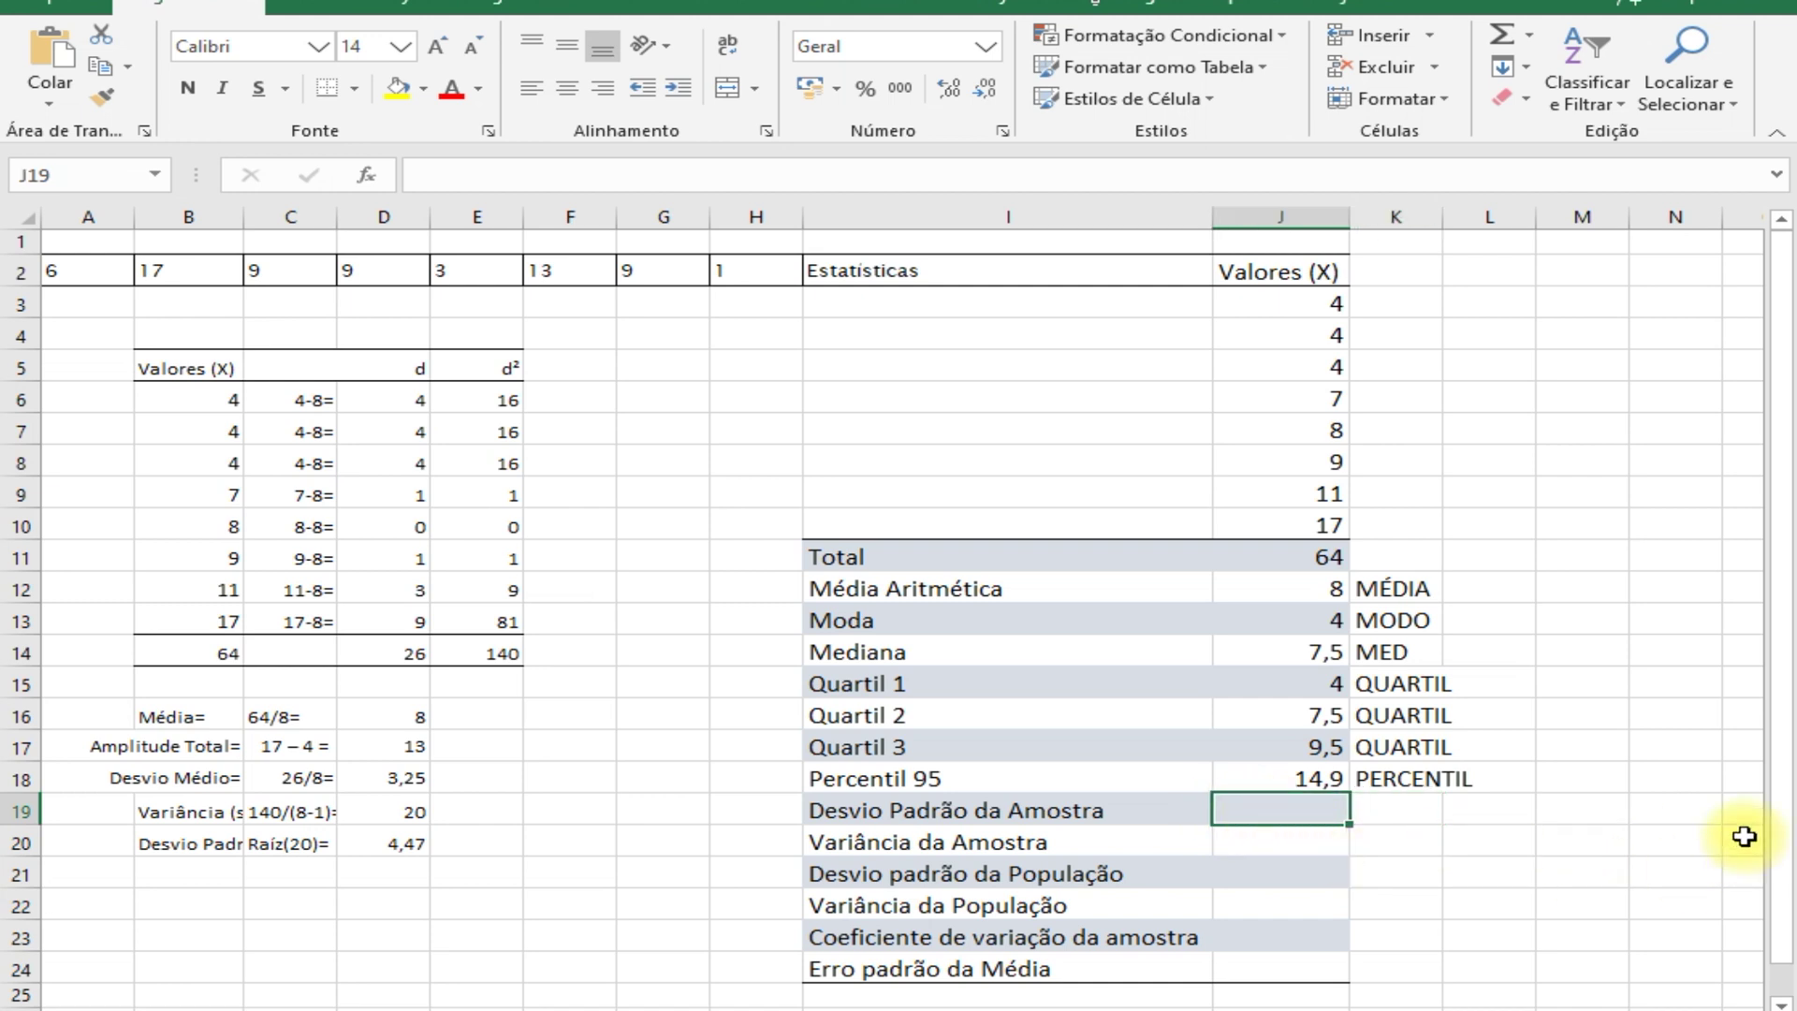
pyautogui.write('=')
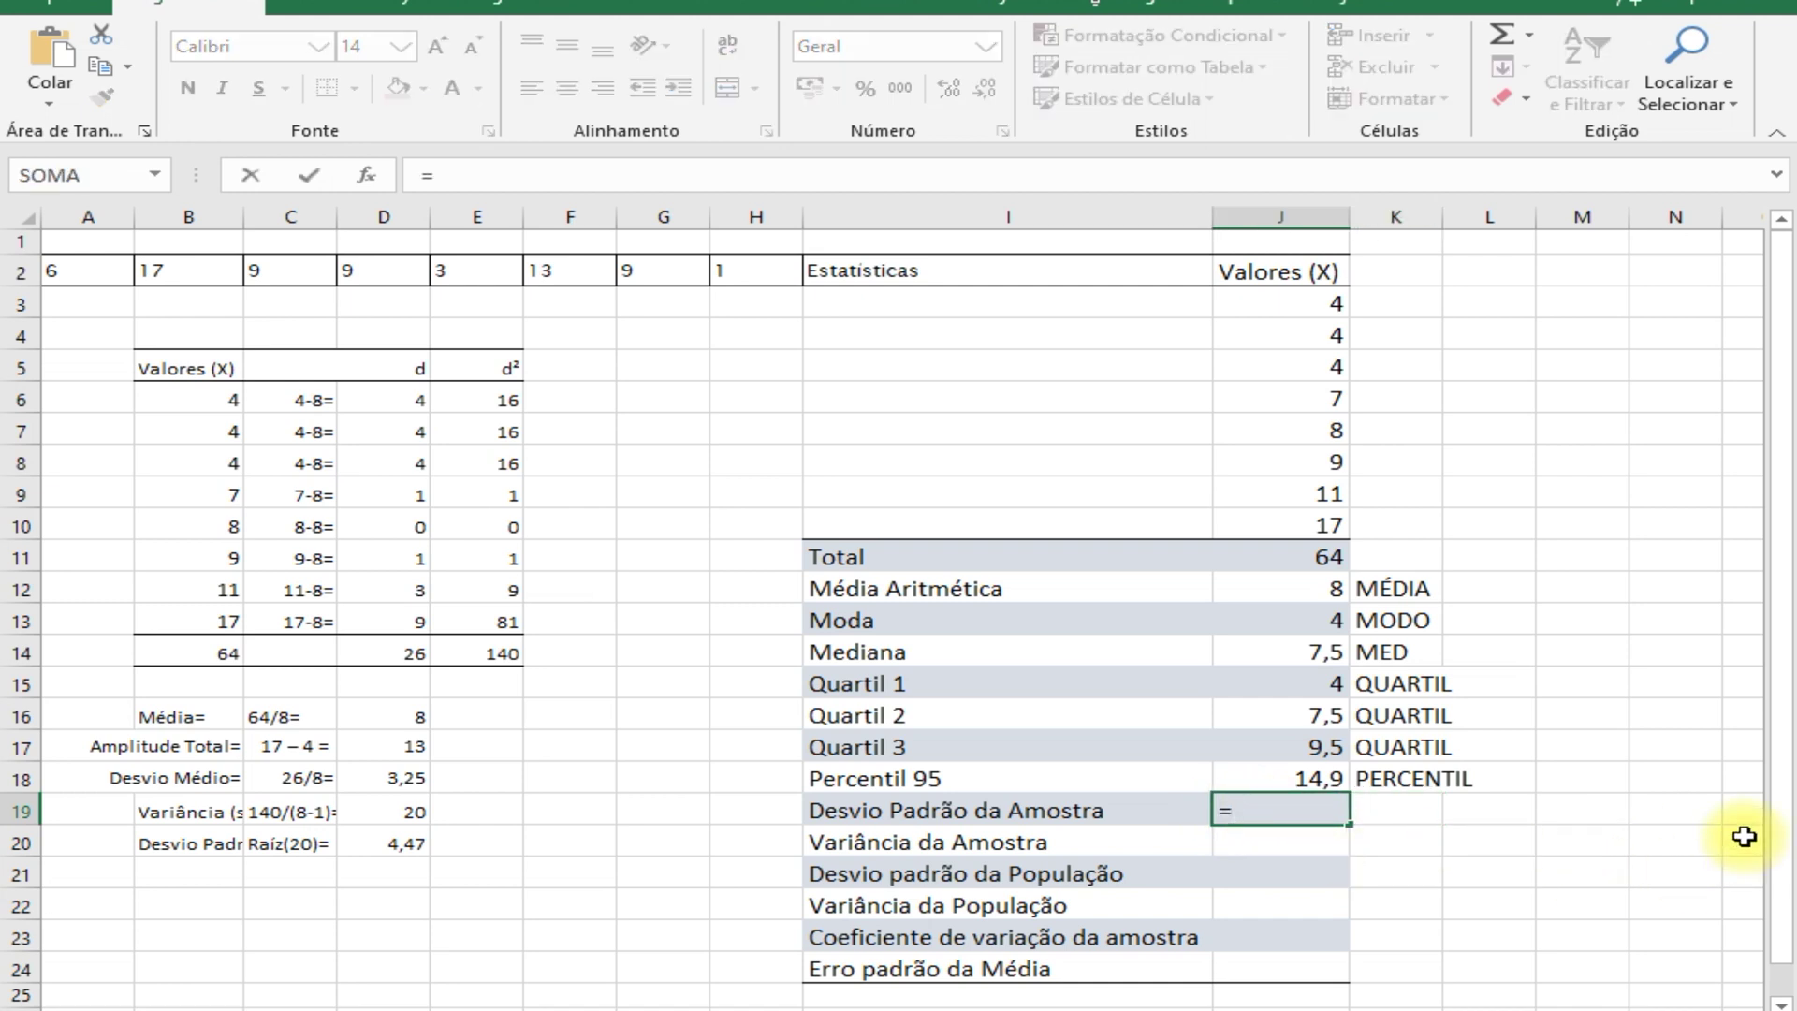
pyautogui.write('DESV')
pyautogui.write('PA')
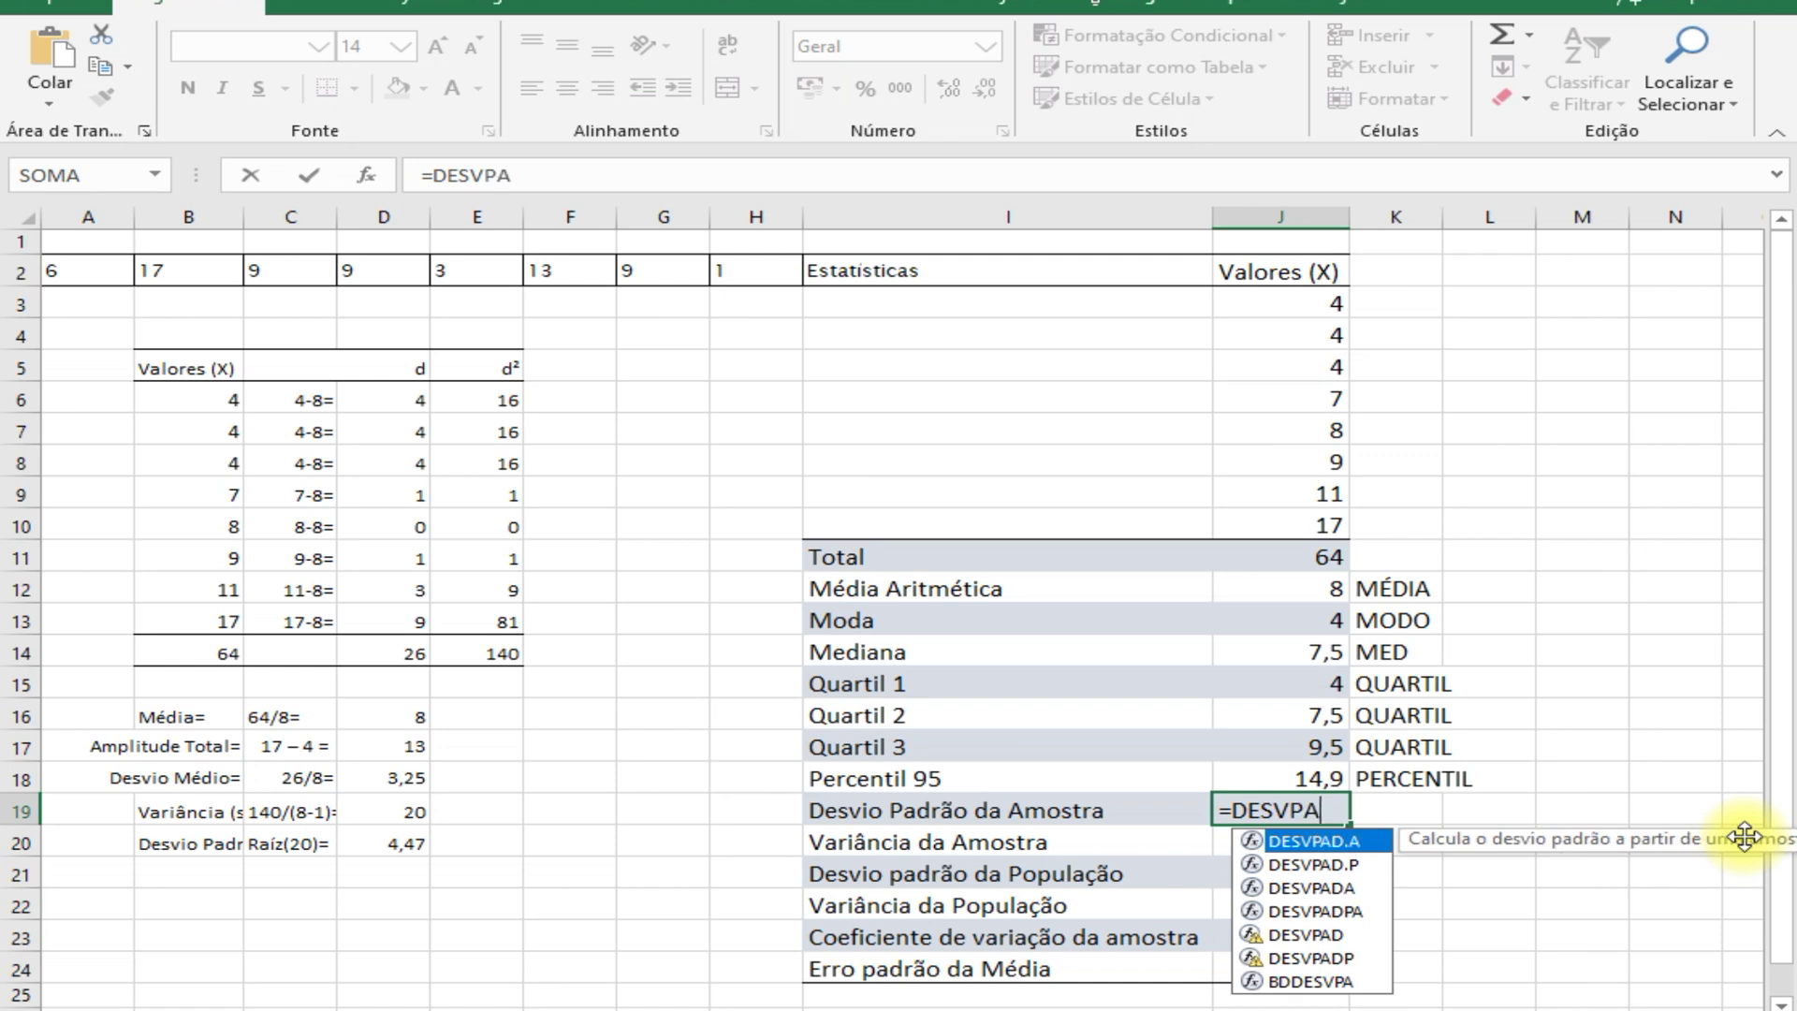
pyautogui.write('DA')
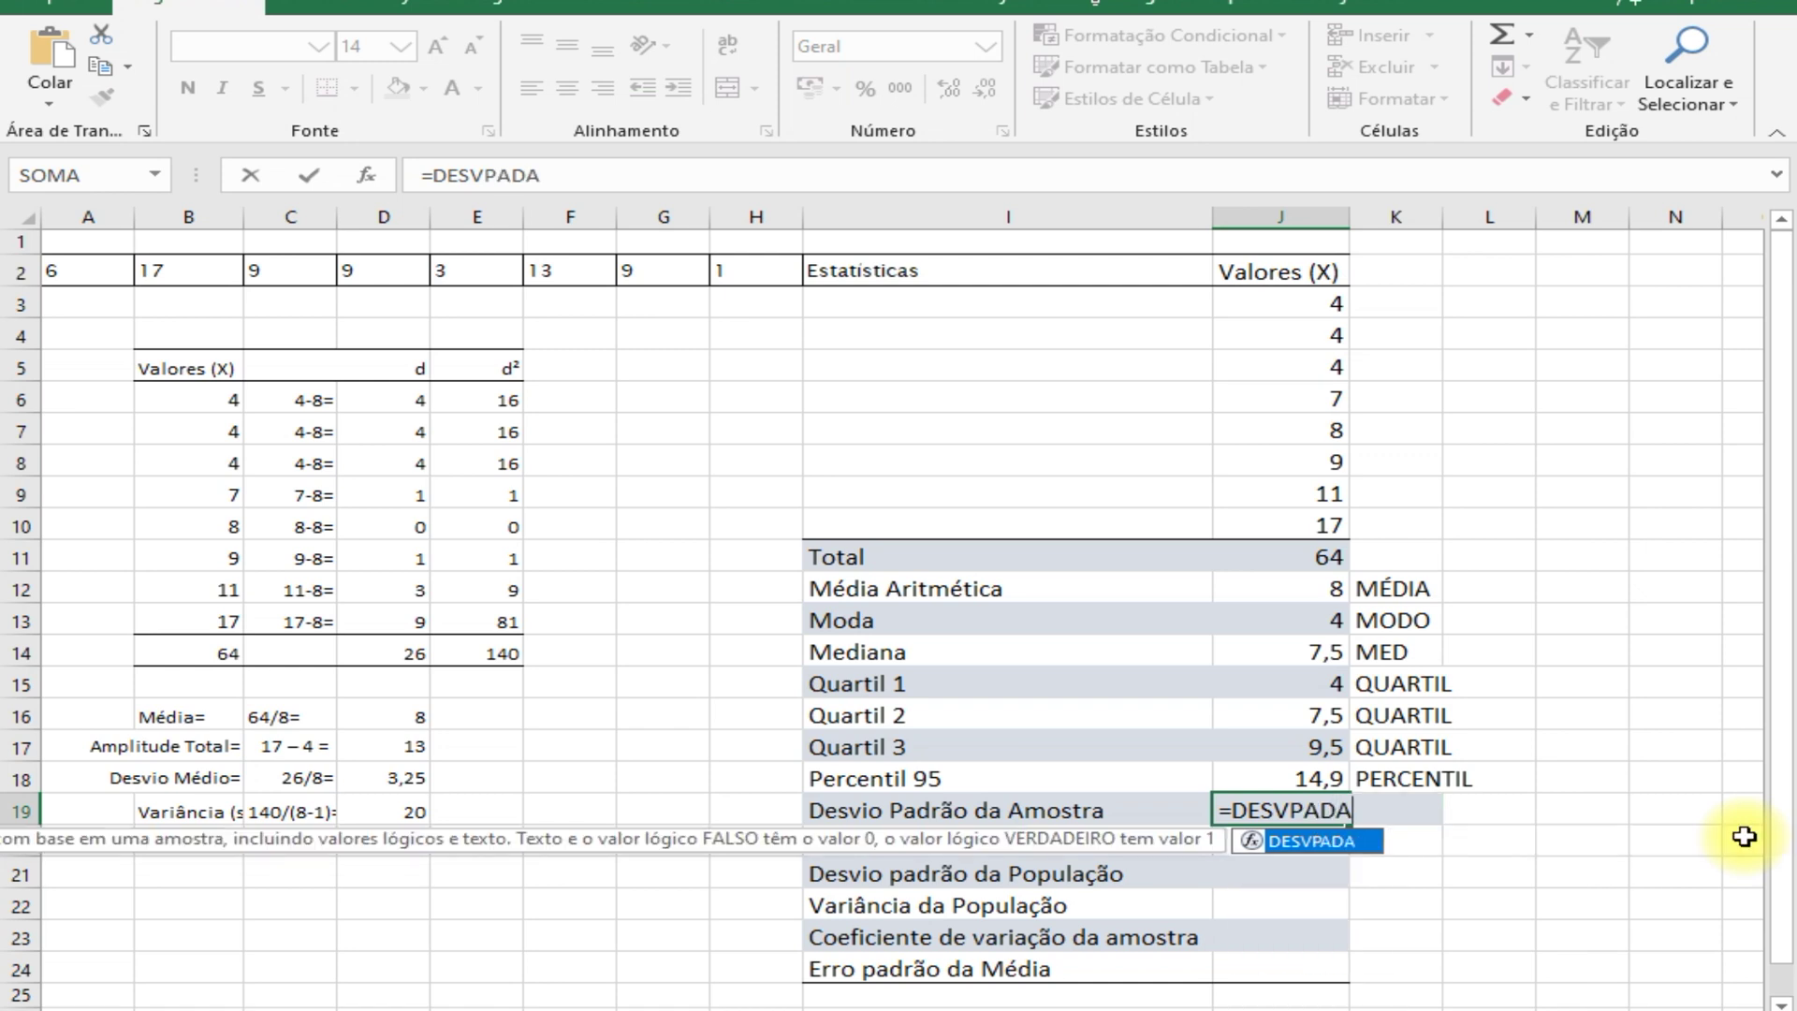
pyautogui.write('(')
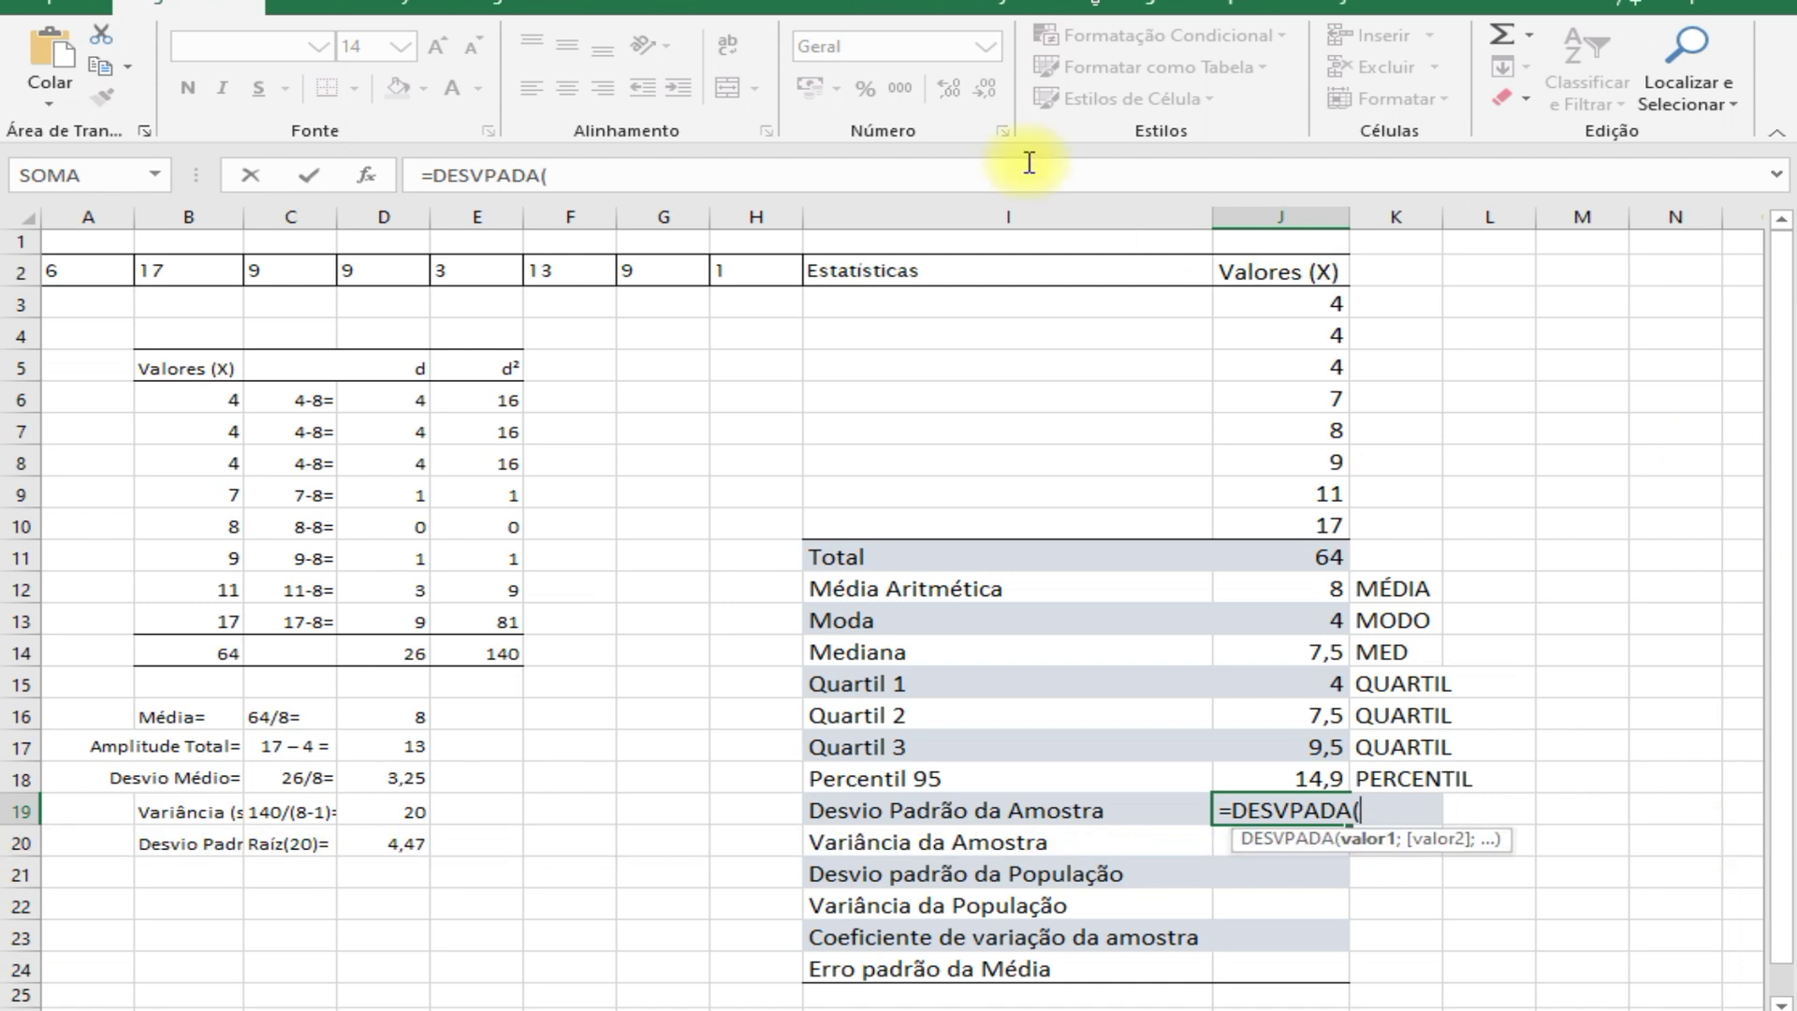
pyautogui.moveTo(1225, 301); pyautogui.dragTo(1231, 521)
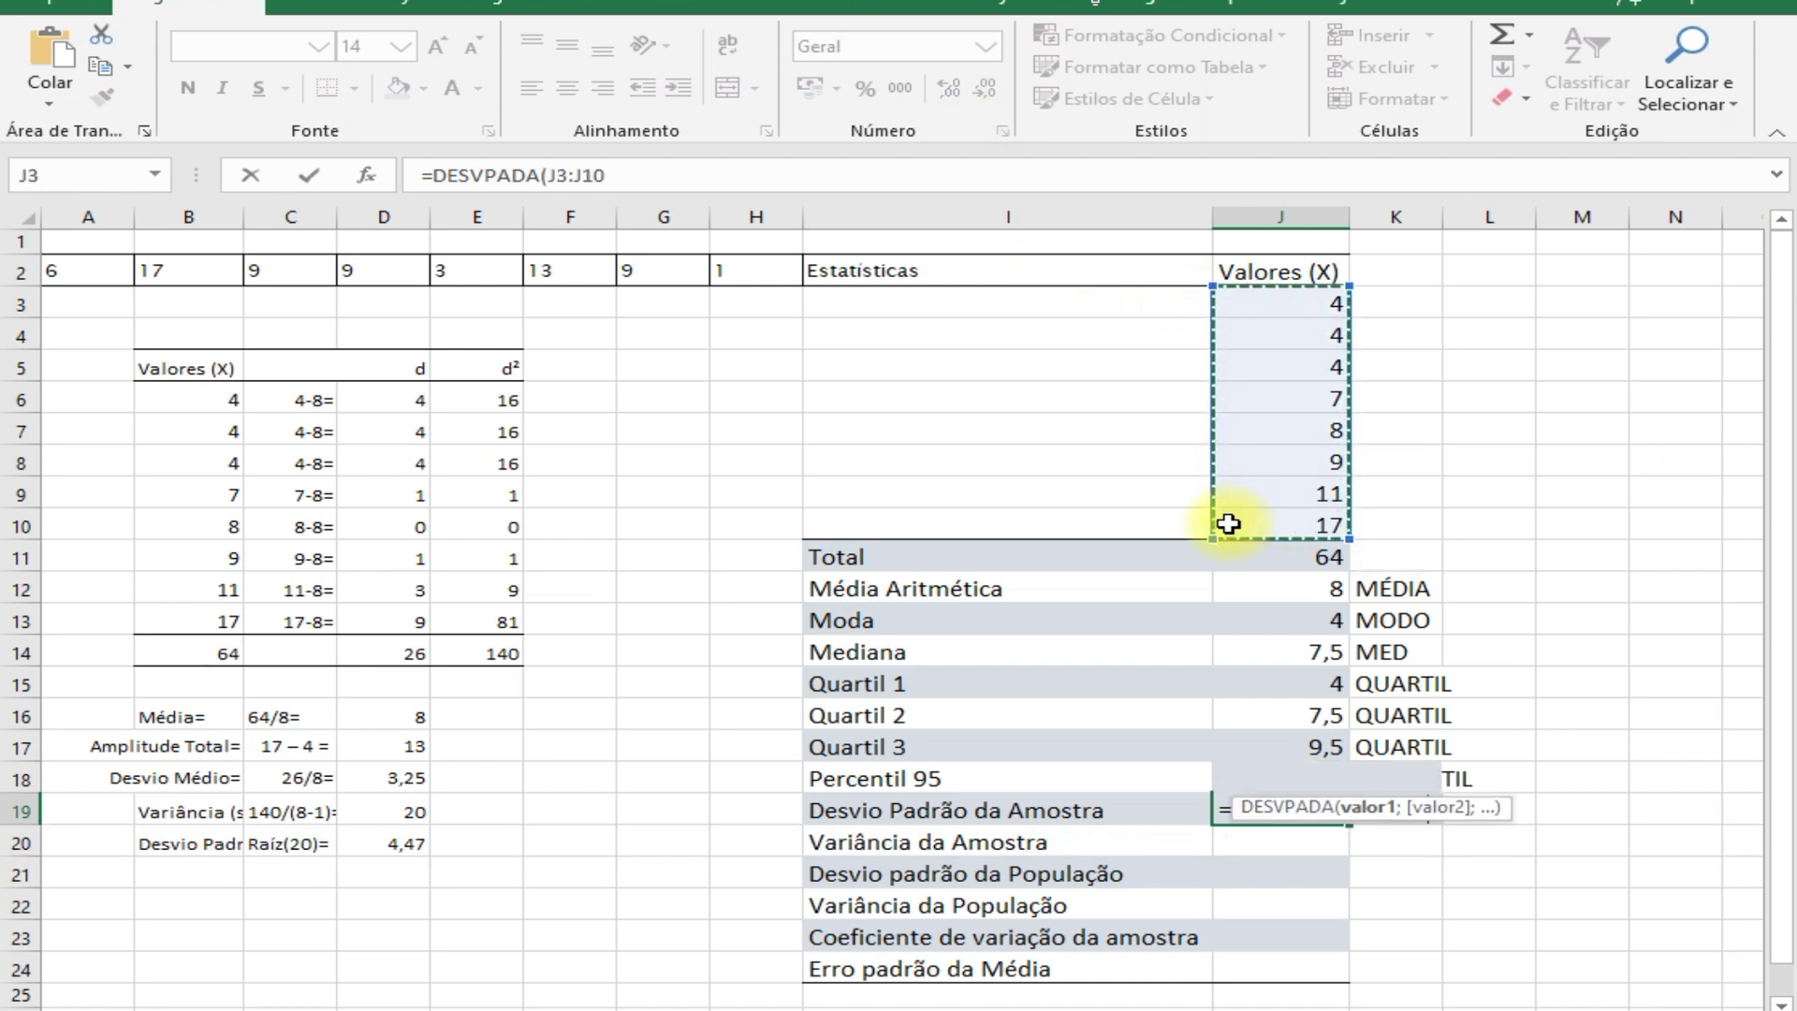
pyautogui.write(')')
pyautogui.press('Return')
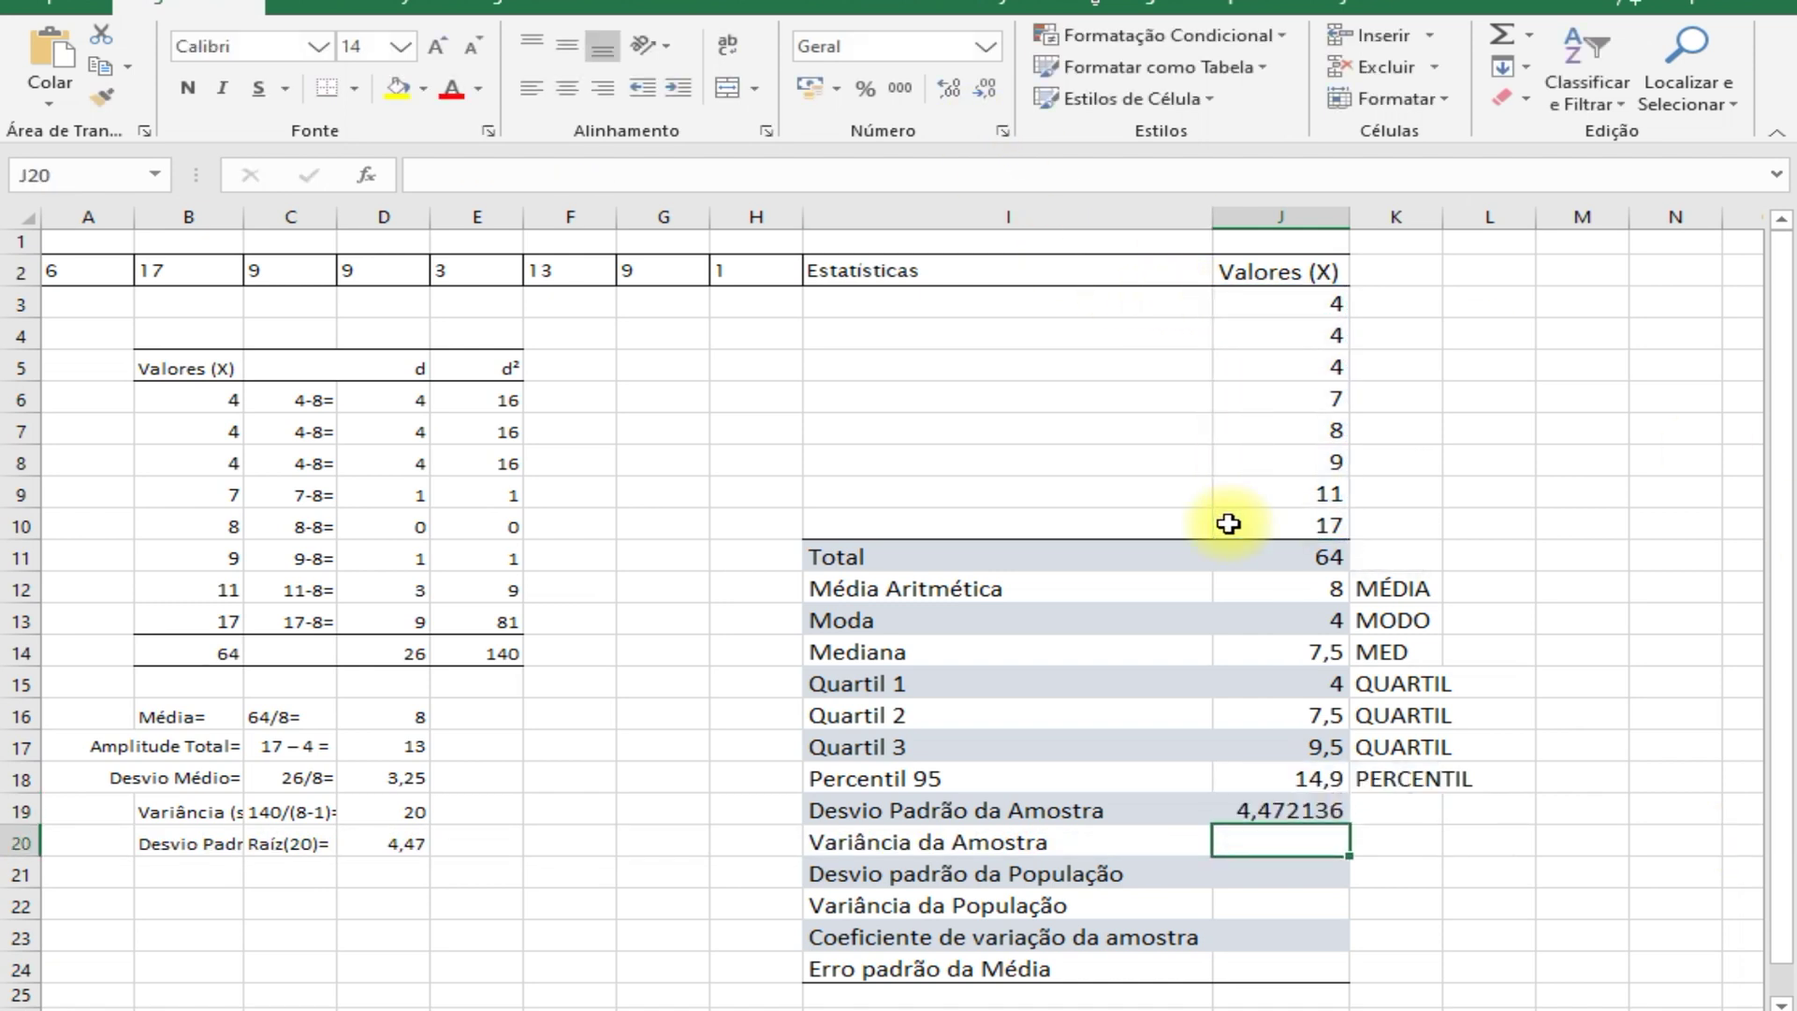
# - Label the sample standard deviation with the function name DESVPADA in K19
pyautogui.click(1375, 811)
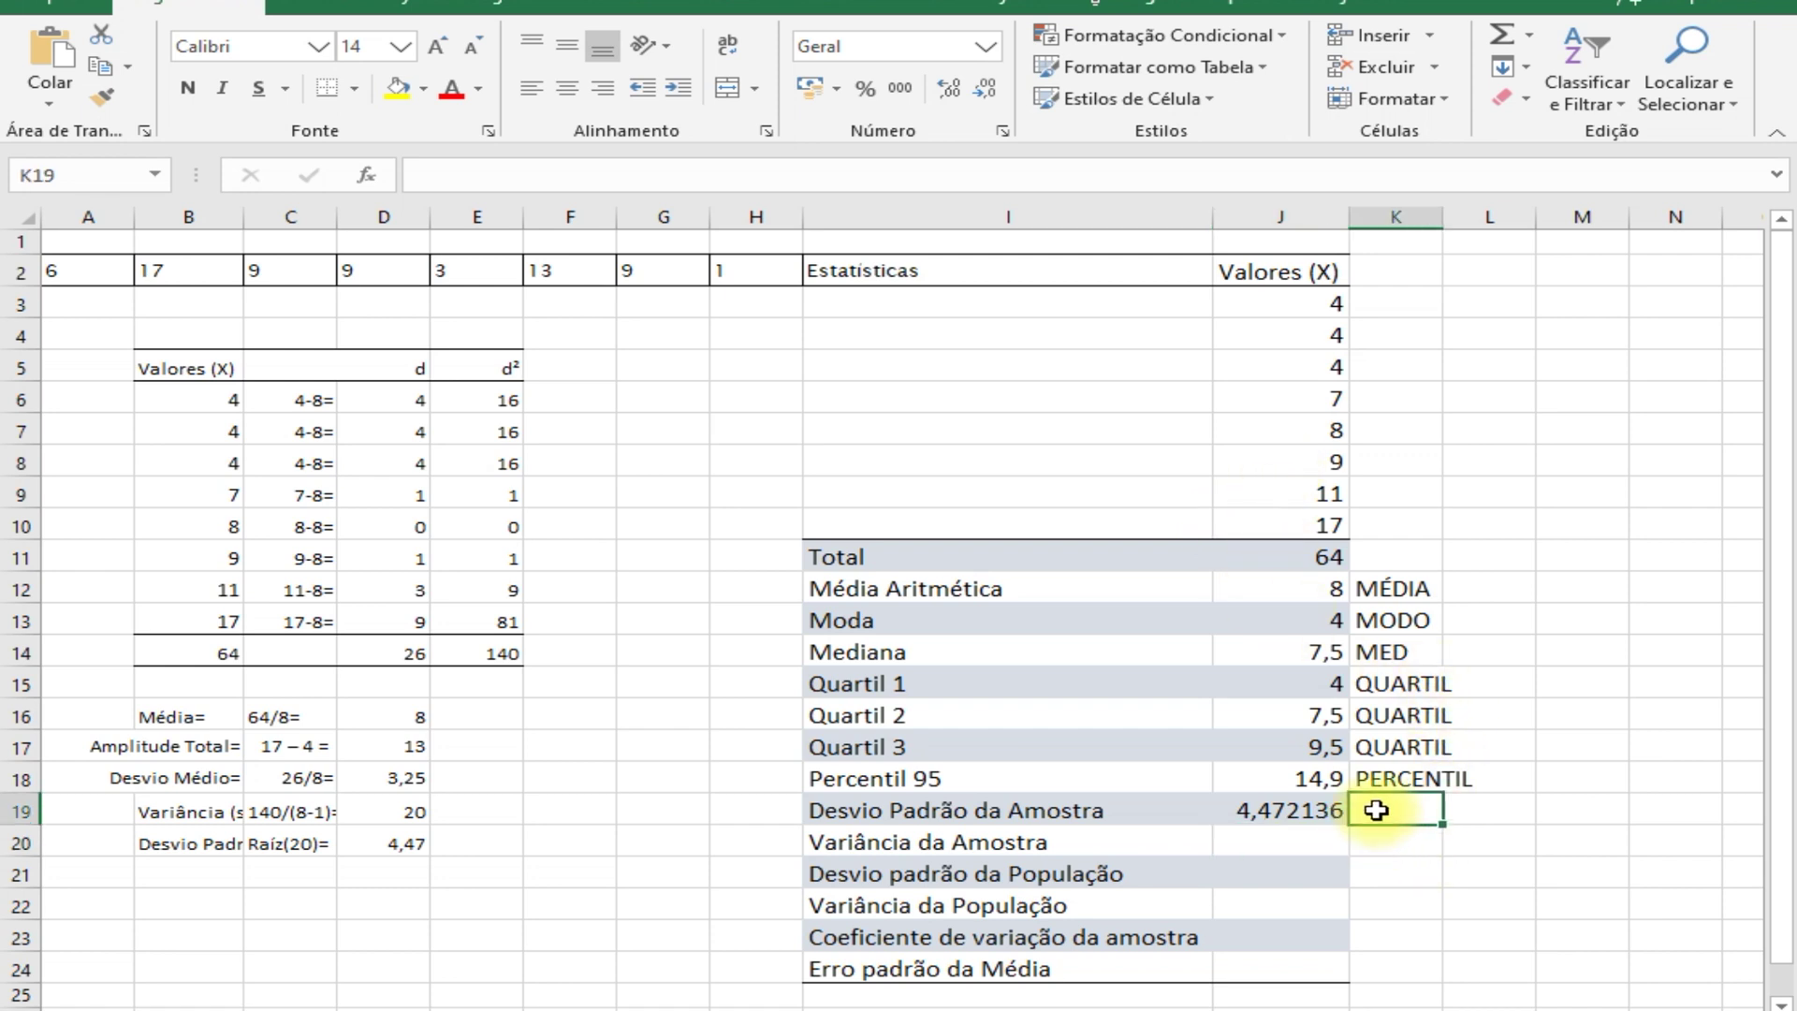
pyautogui.write('DESV')
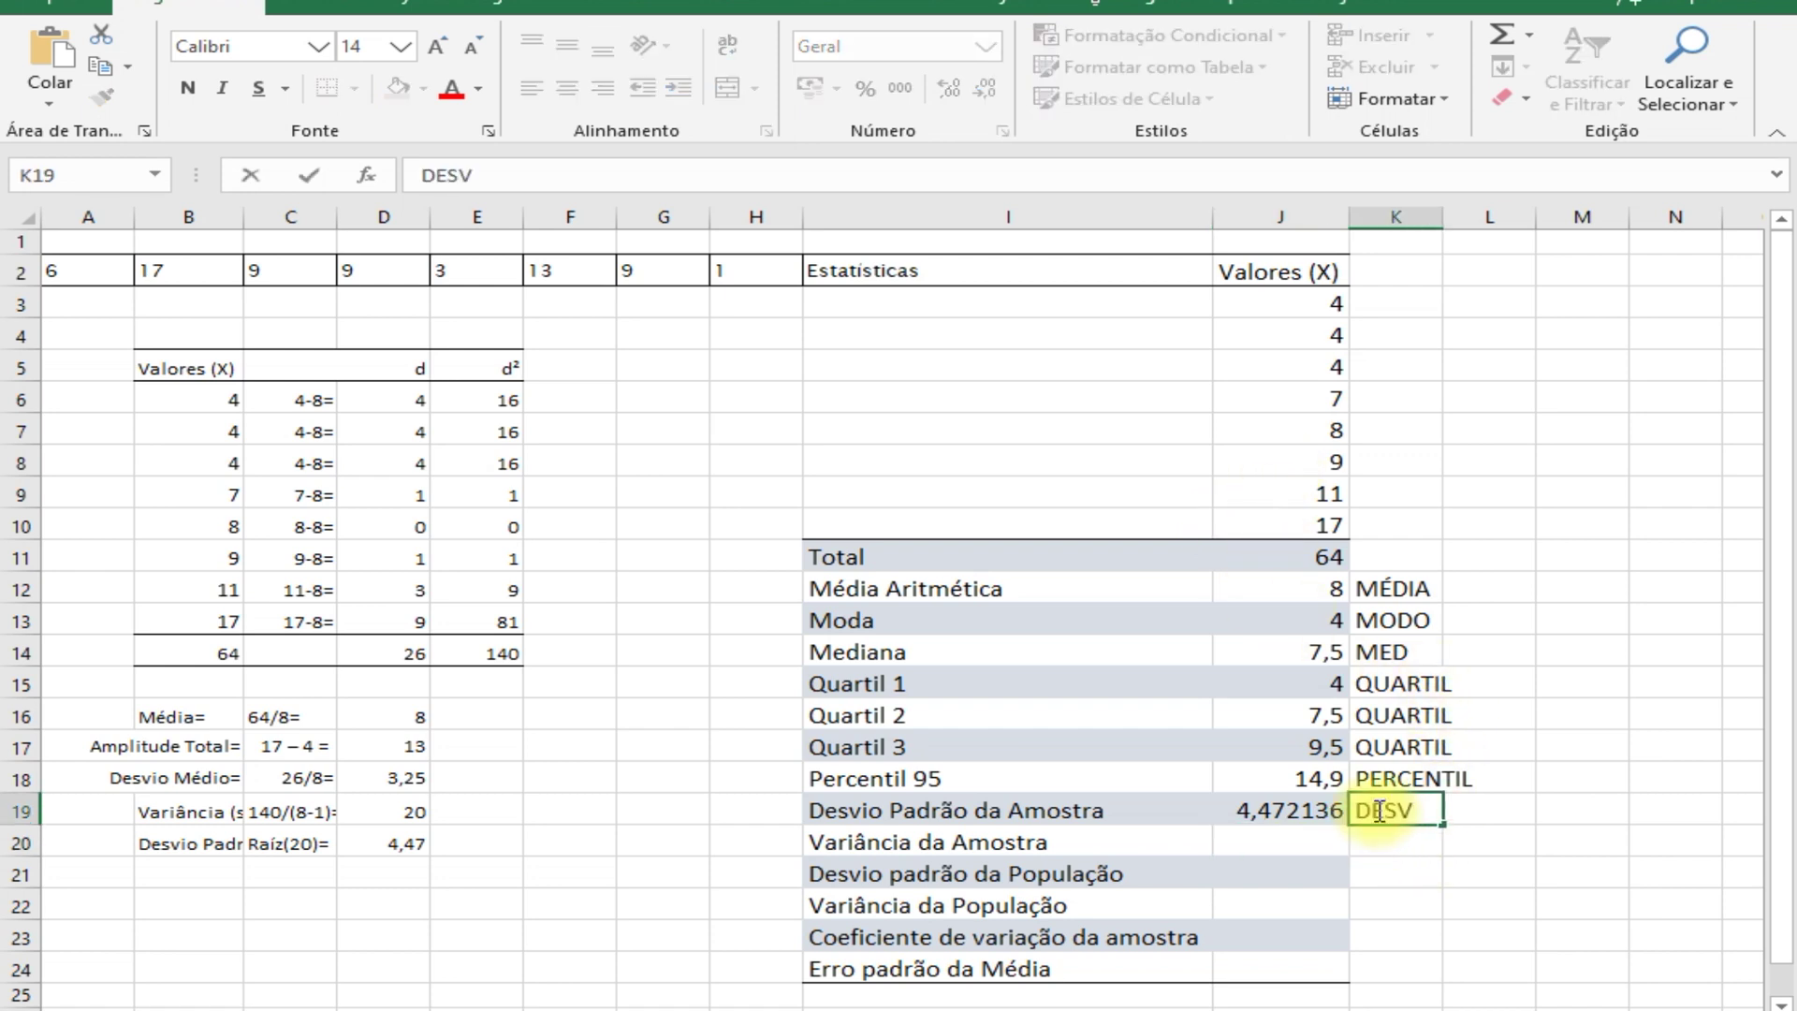
pyautogui.write('PADA')
pyautogui.press('Return')
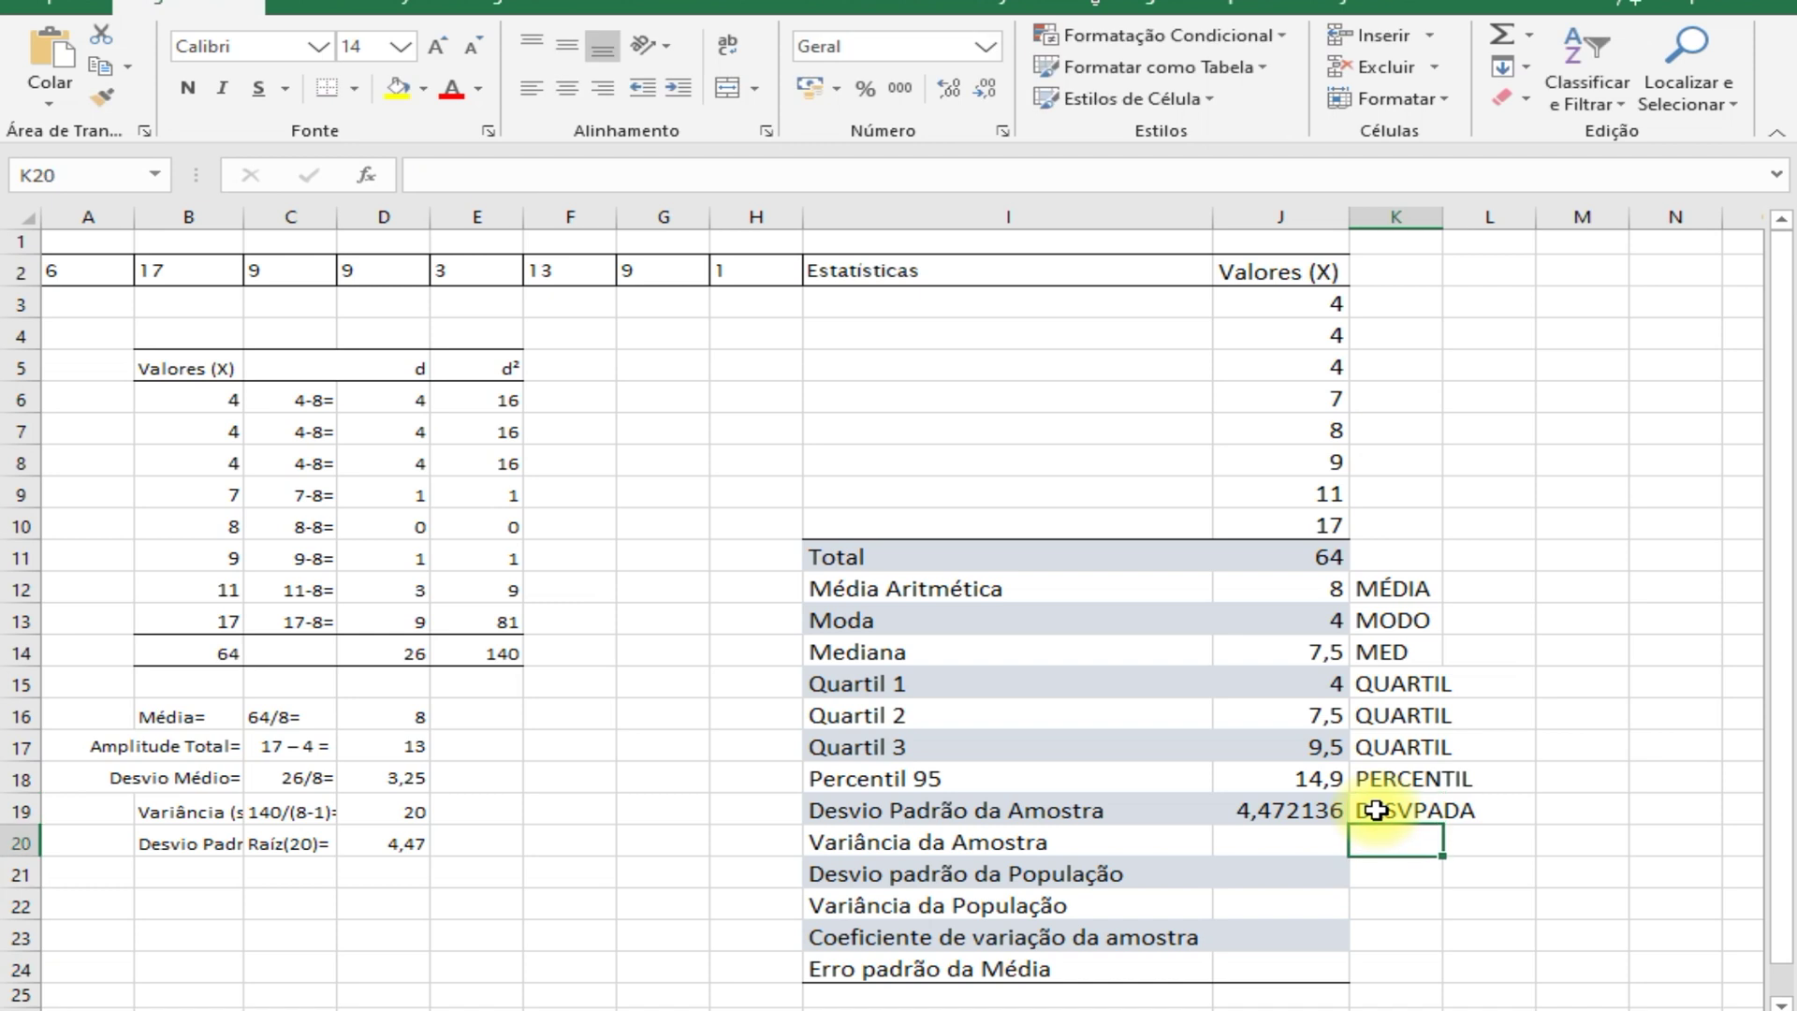
# - Calculate Variância da Amostra in J20 with the formula =VARA(J3:J10)
pyautogui.click(1304, 839)
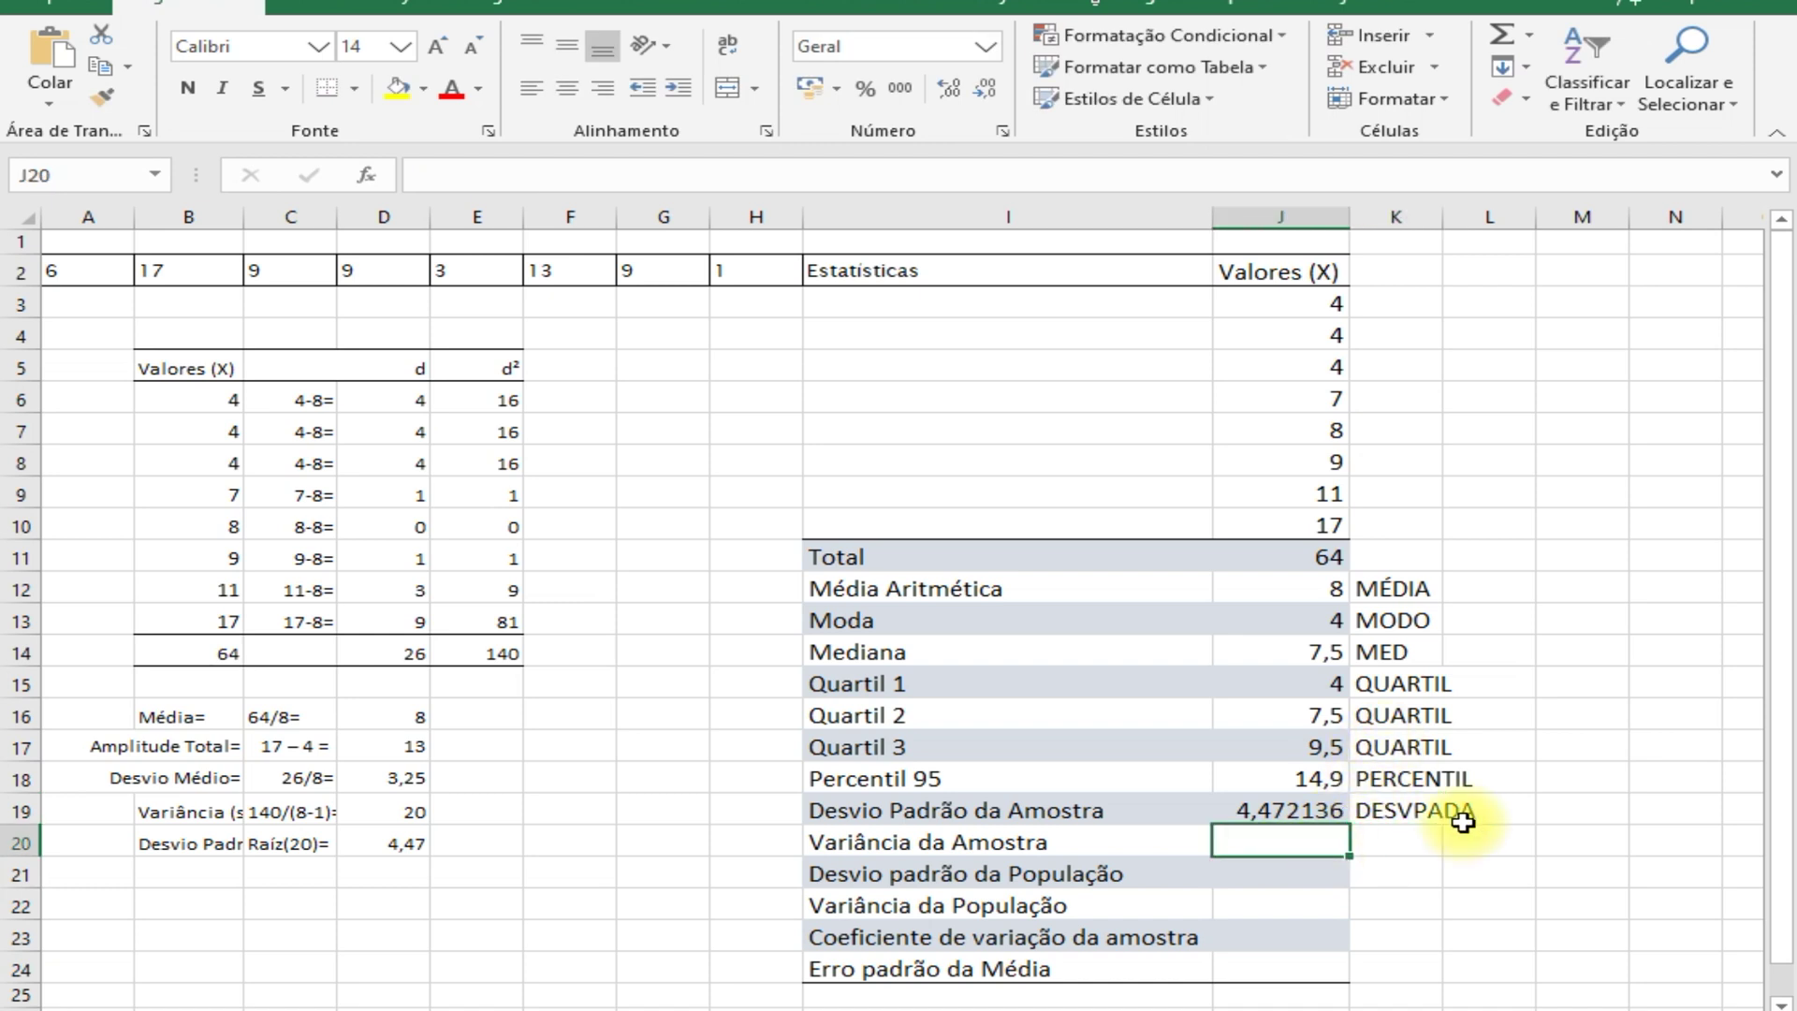
pyautogui.write('=')
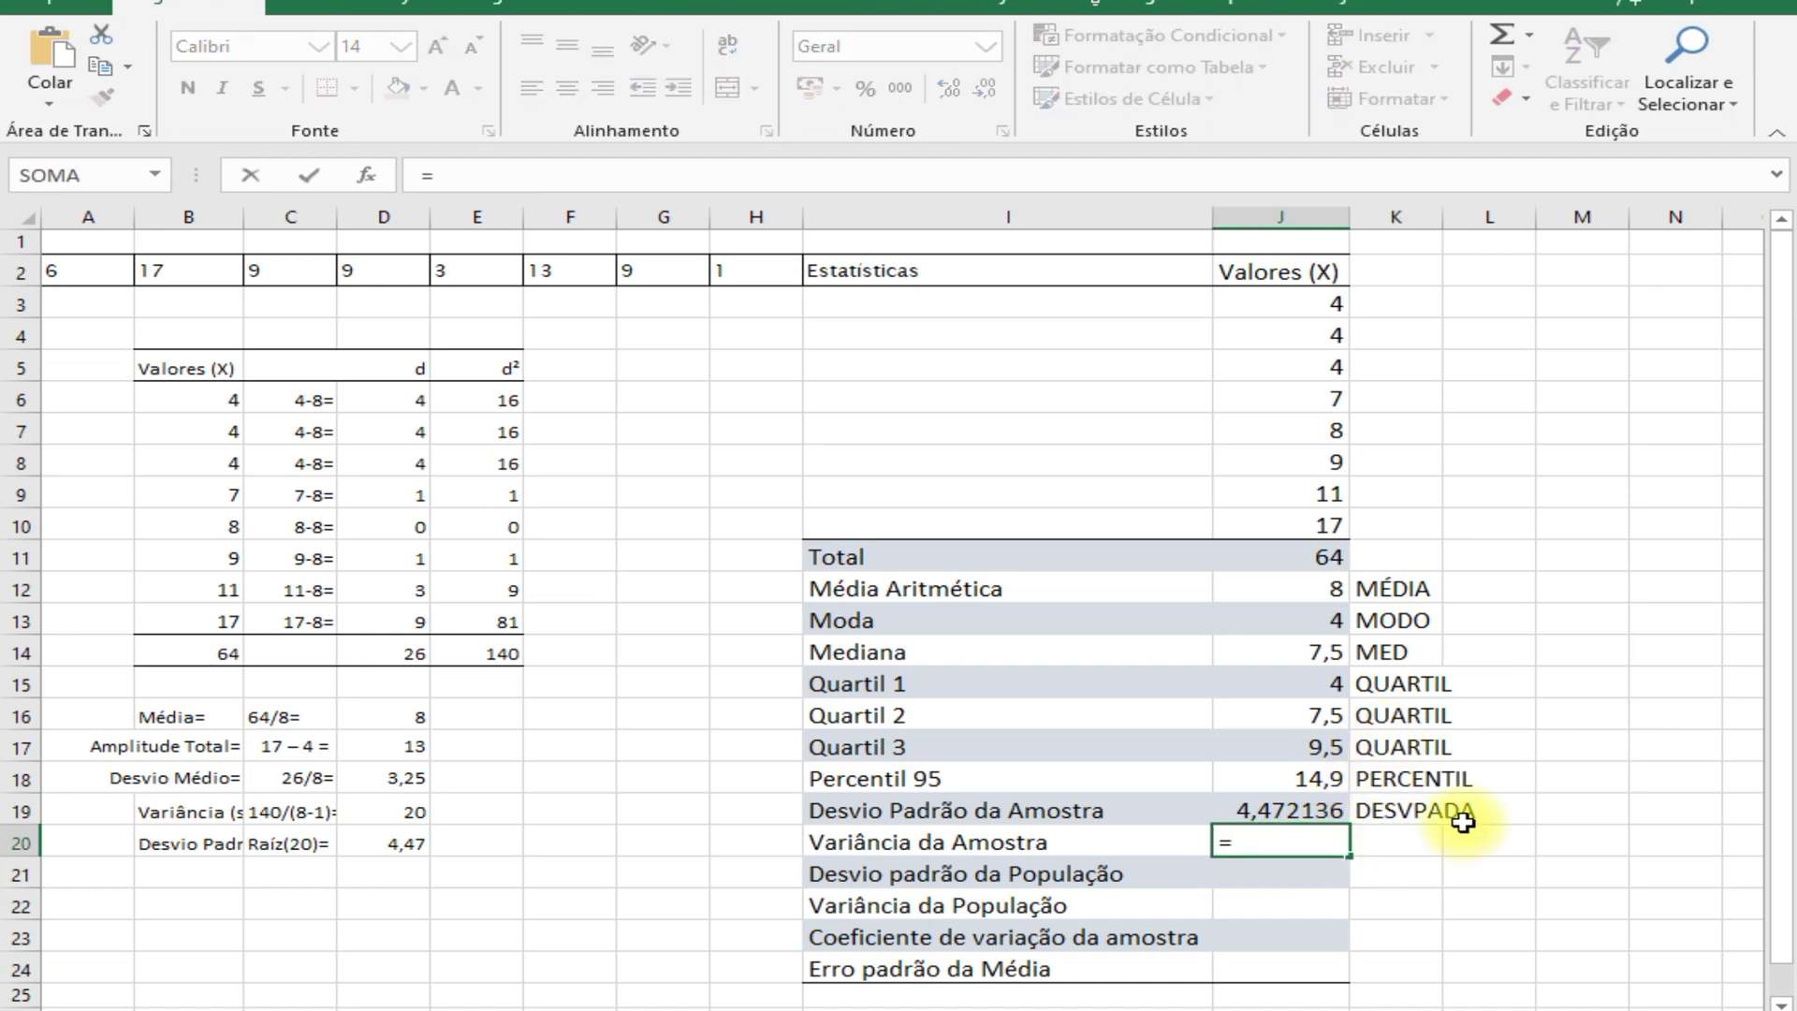
pyautogui.write('VARA')
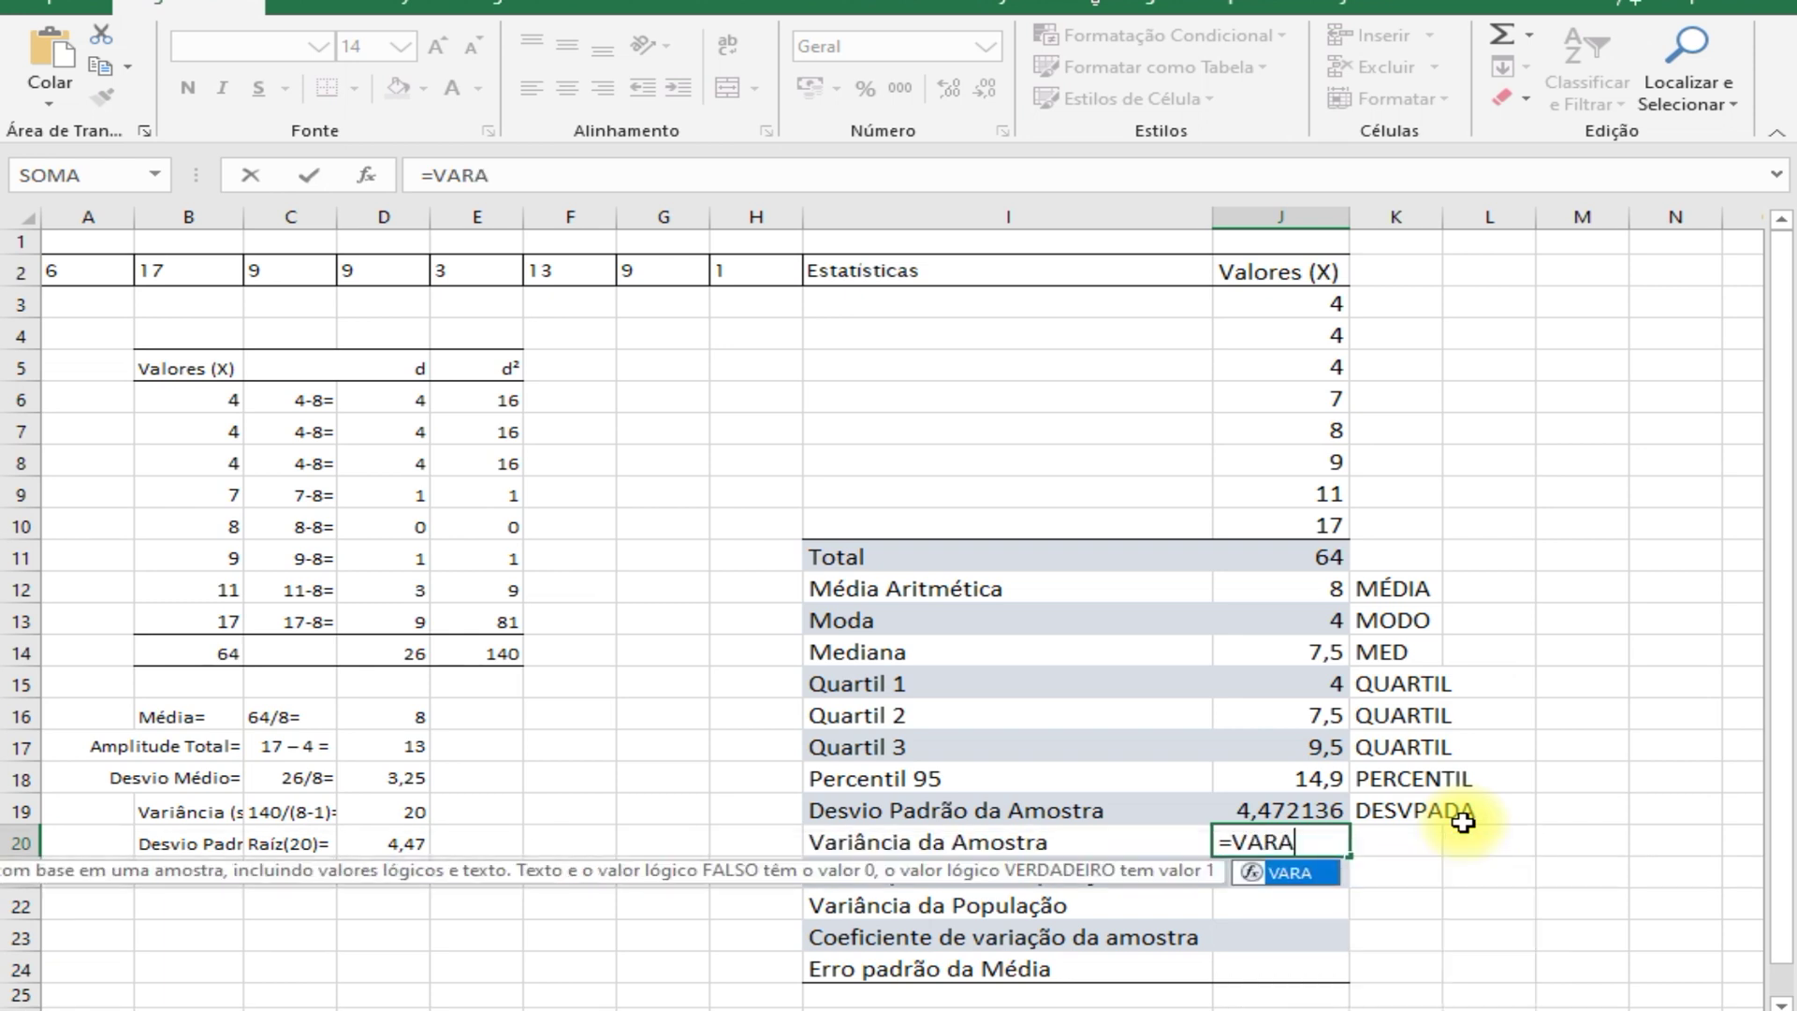
pyautogui.write('(')
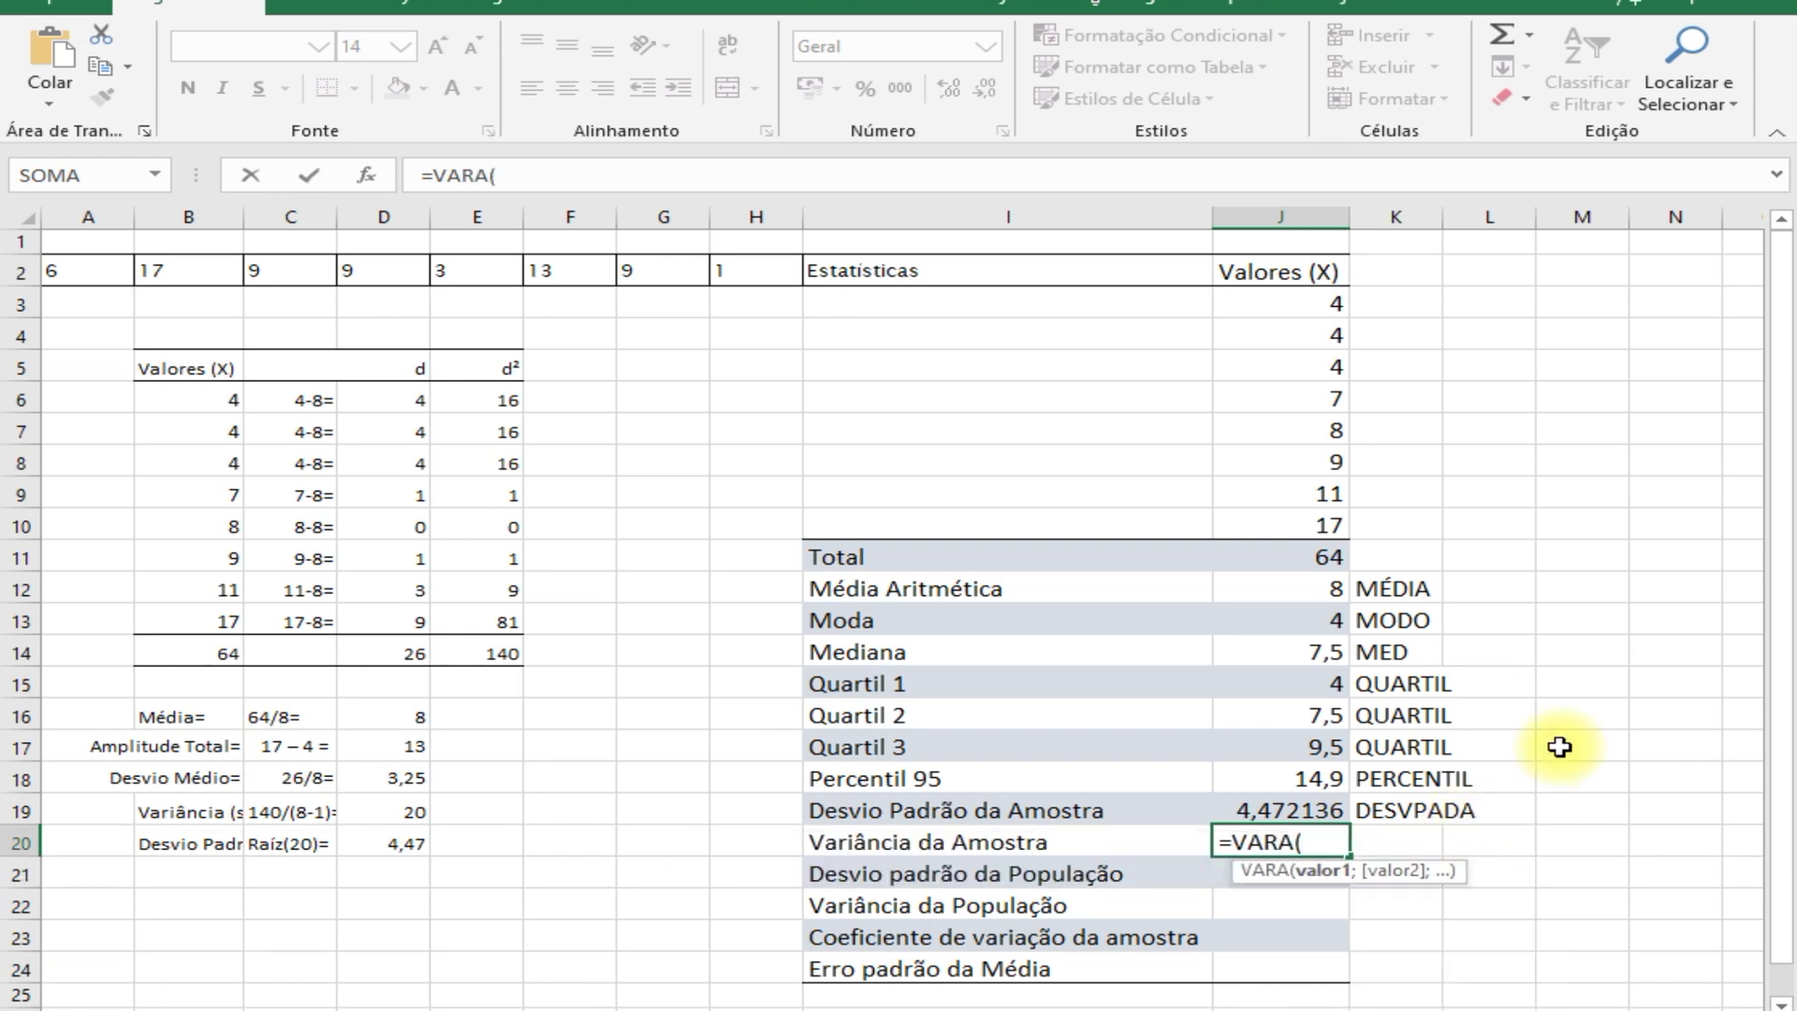
pyautogui.moveTo(1311, 305); pyautogui.dragTo(1292, 514)
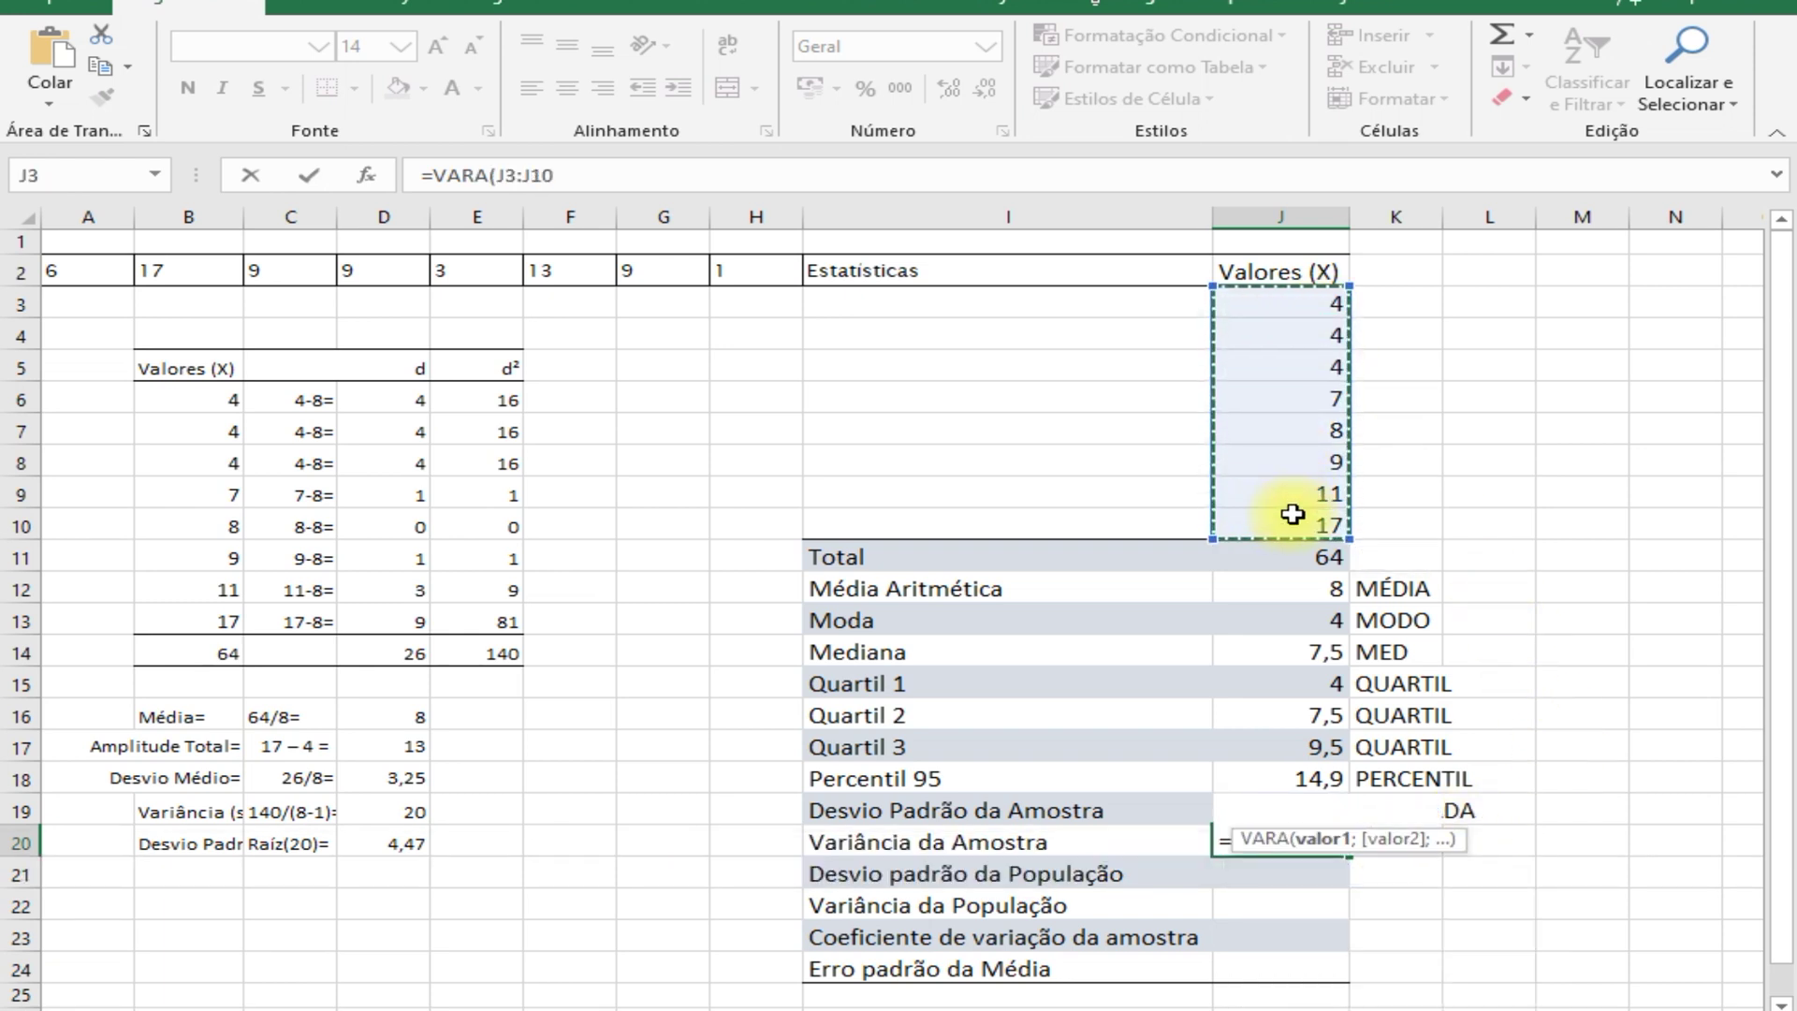
pyautogui.press('Return')
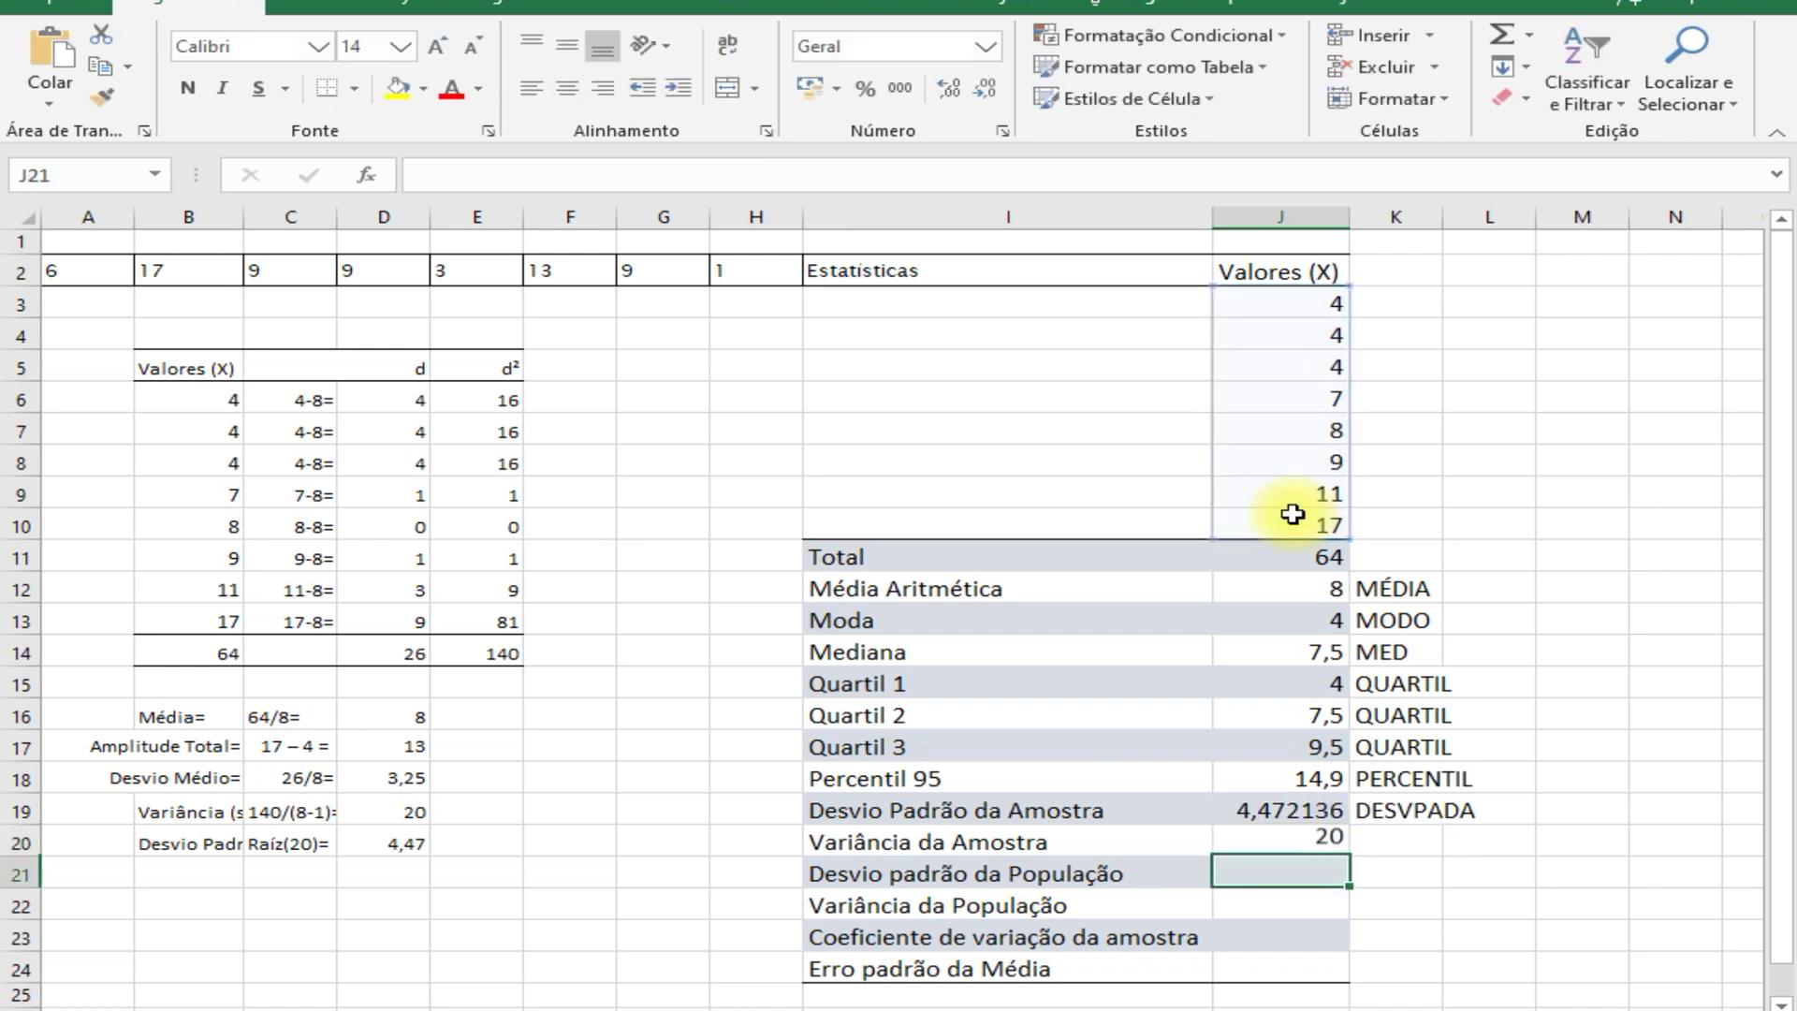
# - Label the sample variance with the function name VARA in K20
pyautogui.click(1400, 847)
pyautogui.write('VARA')
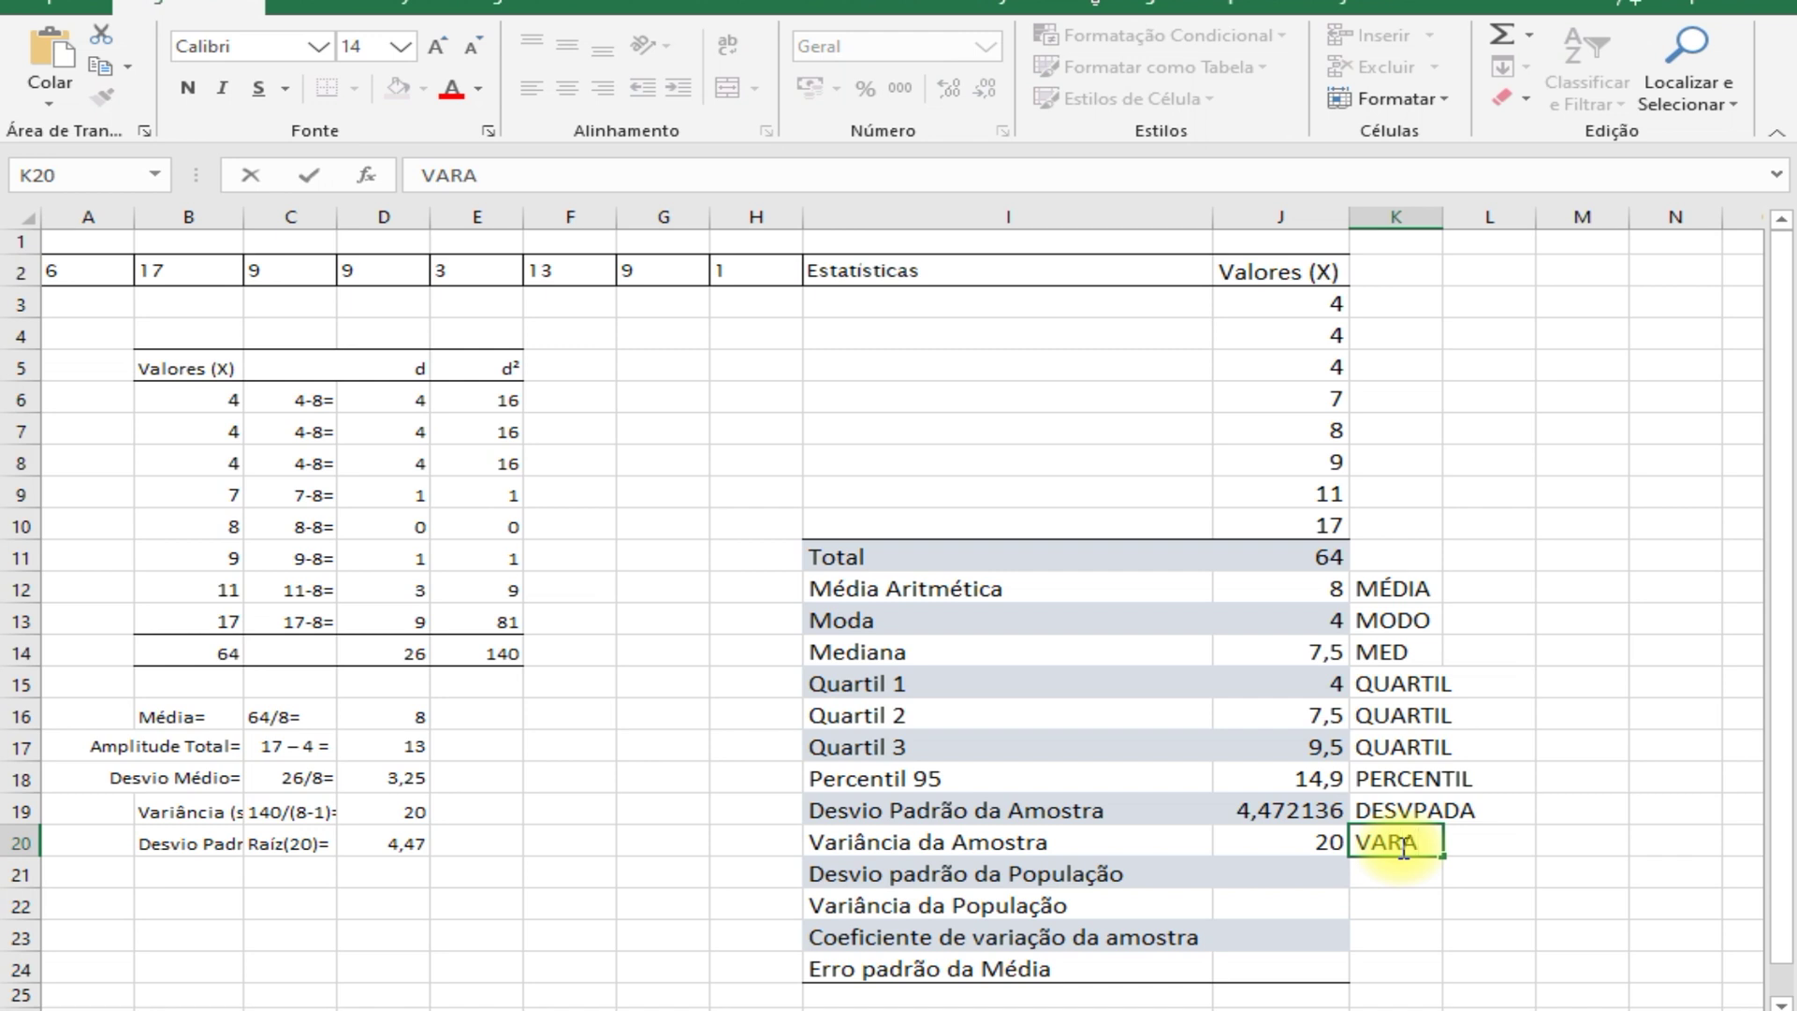
pyautogui.press('Return')
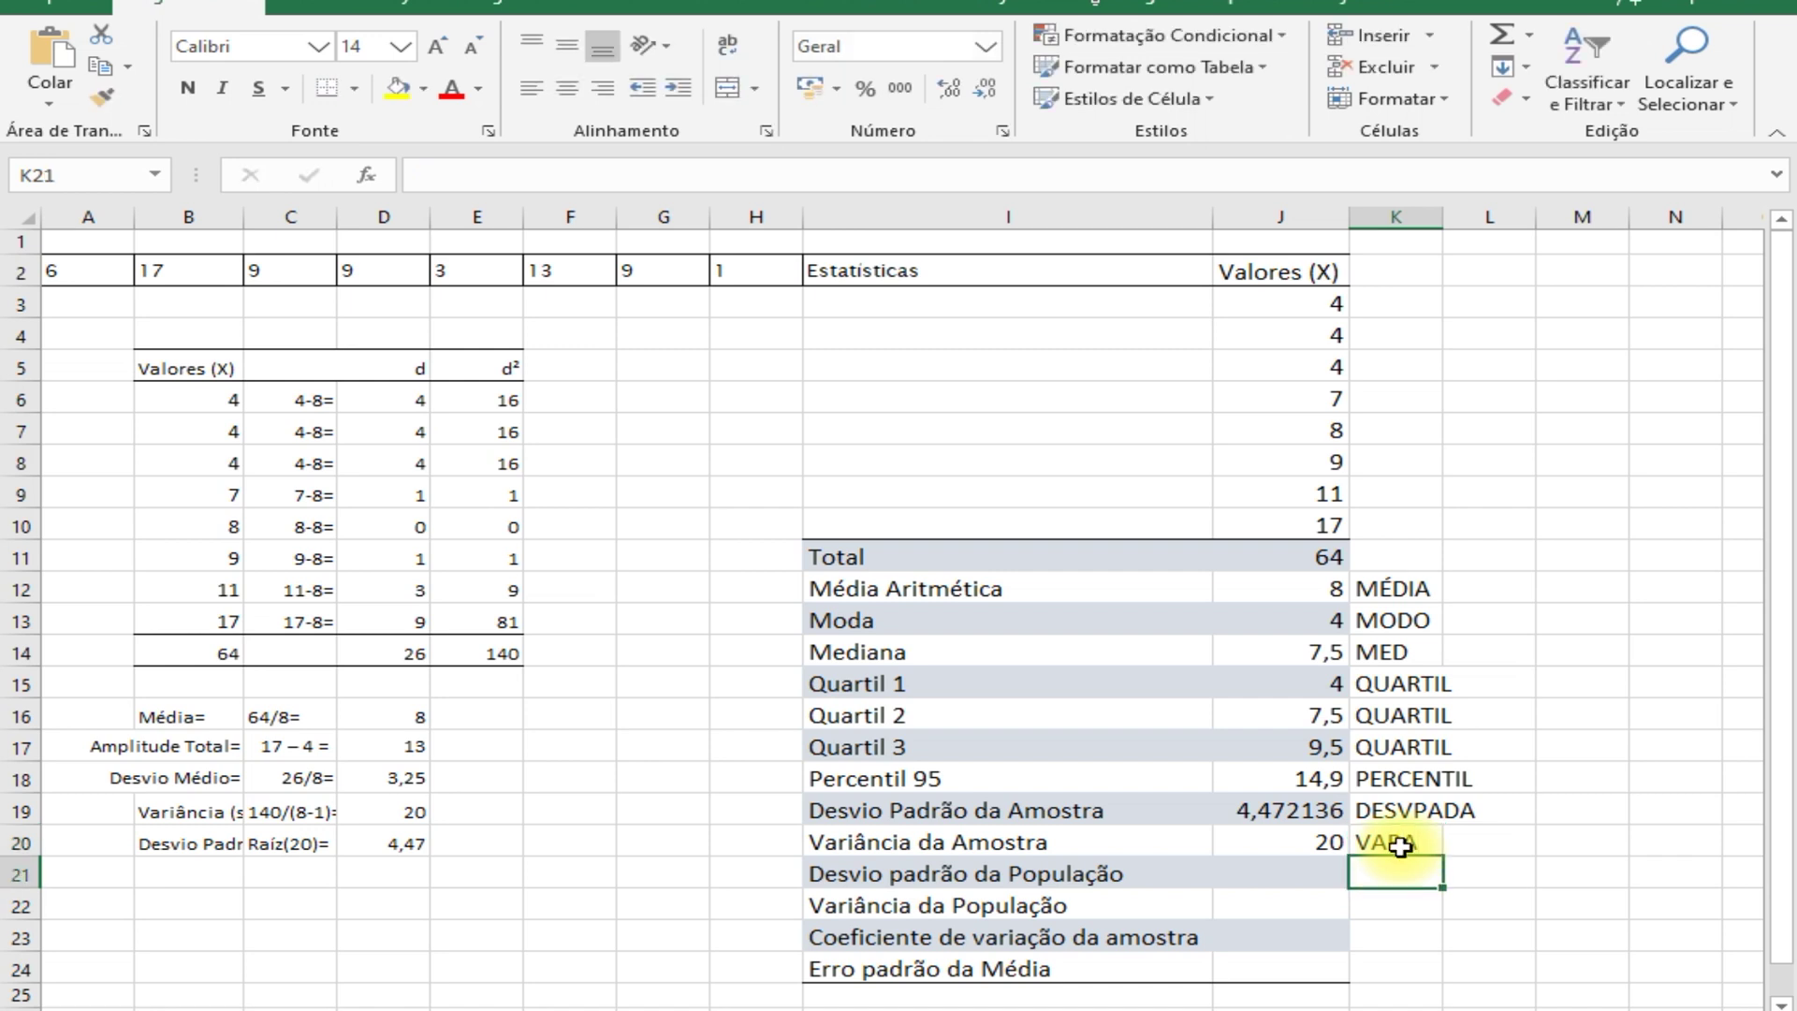
# - Calculate Desvio padrão da População in J21 with the formula =DESVPADP(J3:J10)
pyautogui.click(1298, 870)
pyautogui.write('=DE')
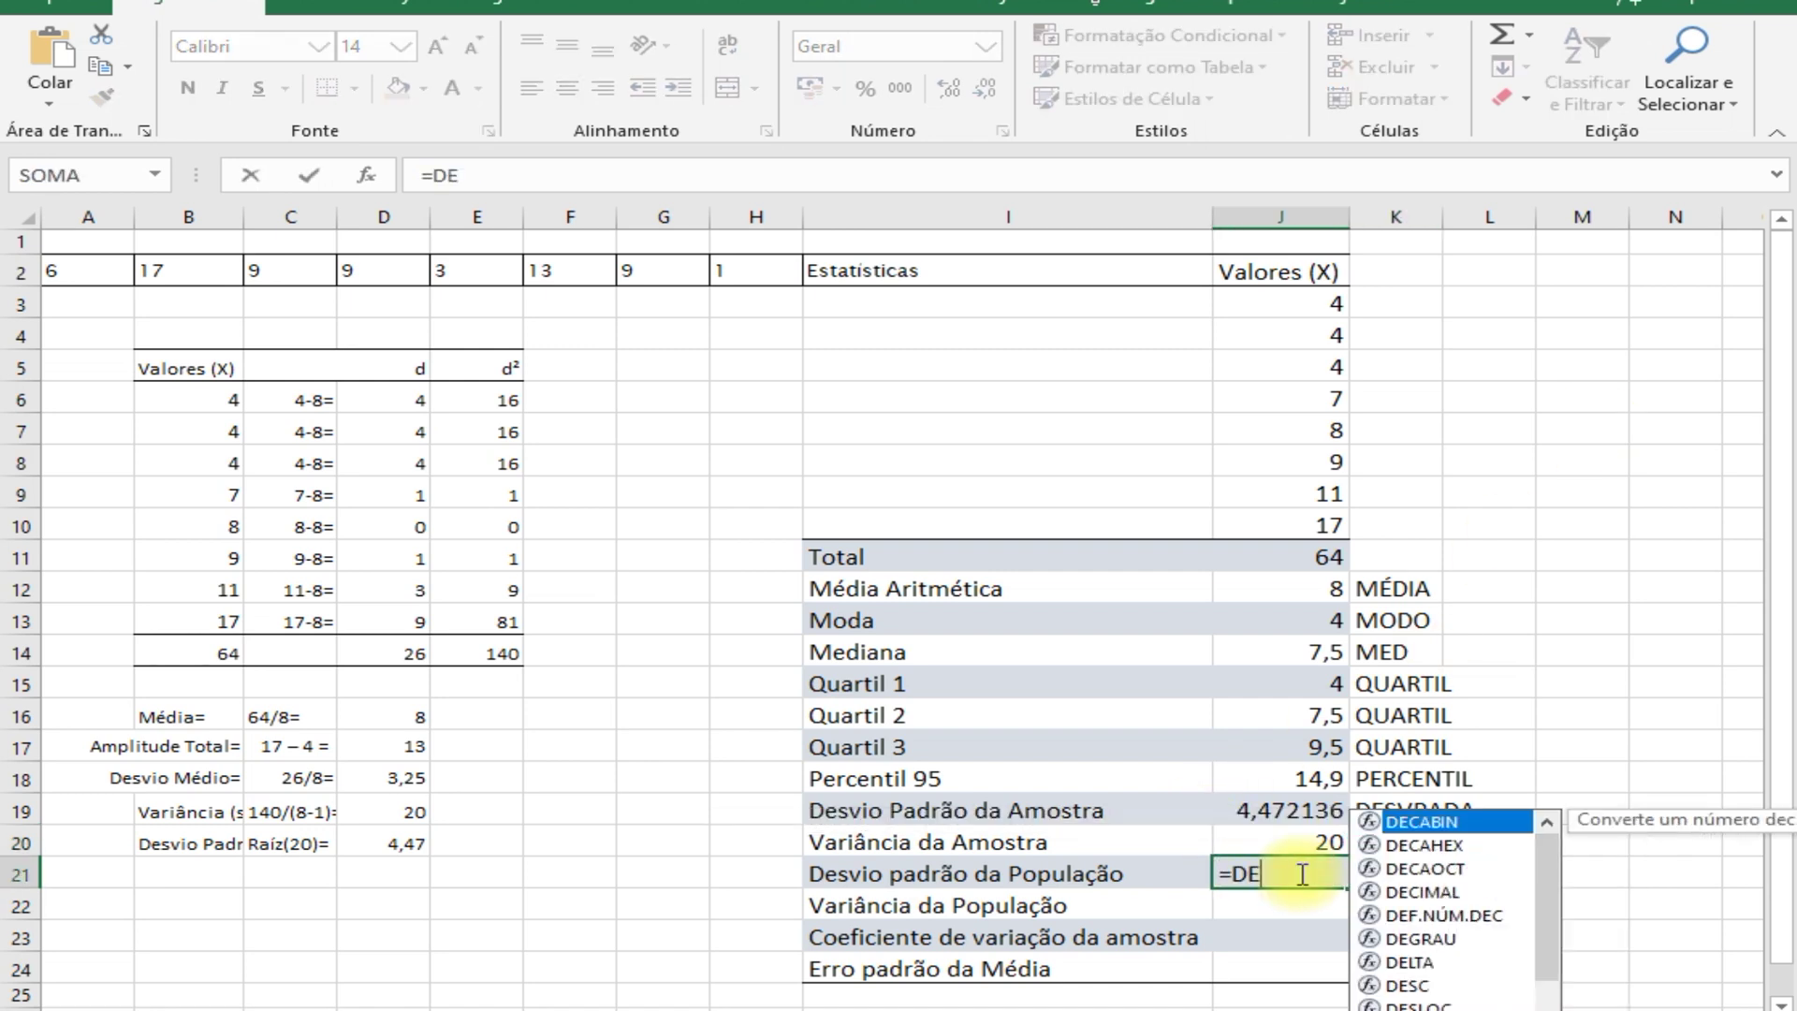
pyautogui.write('SVPADP(')
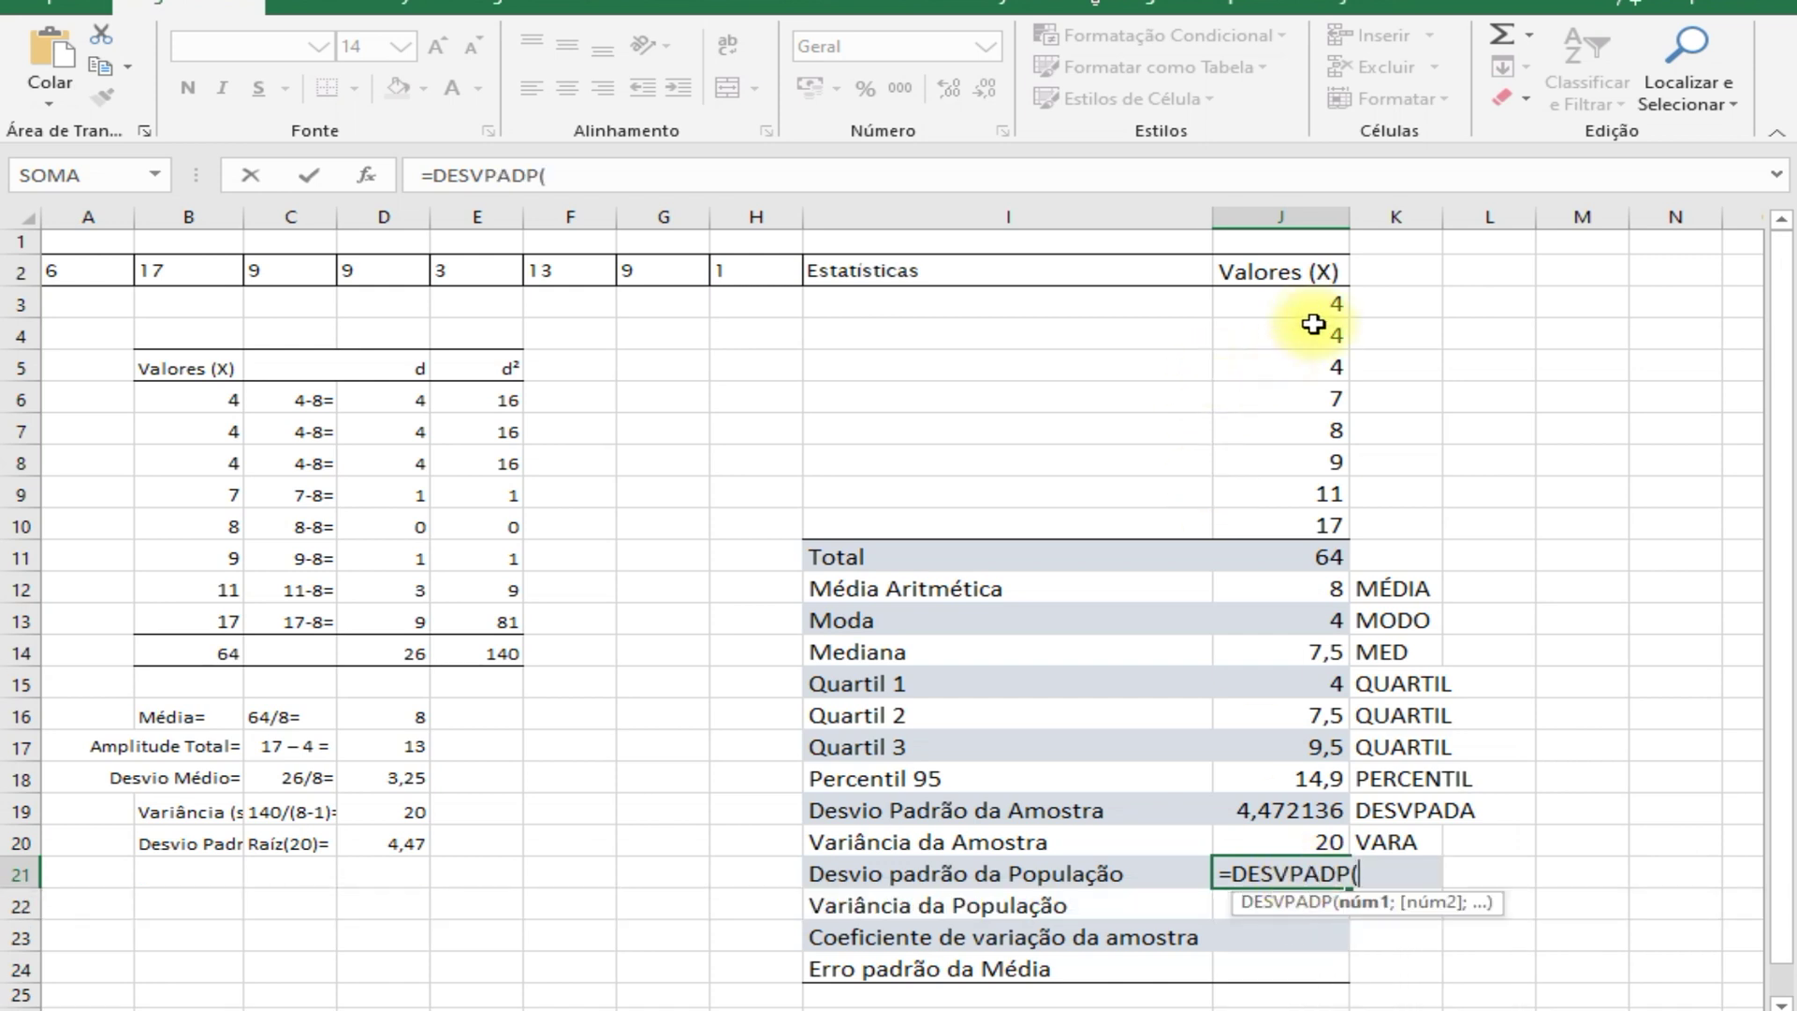
pyautogui.moveTo(1311, 304); pyautogui.dragTo(1303, 526)
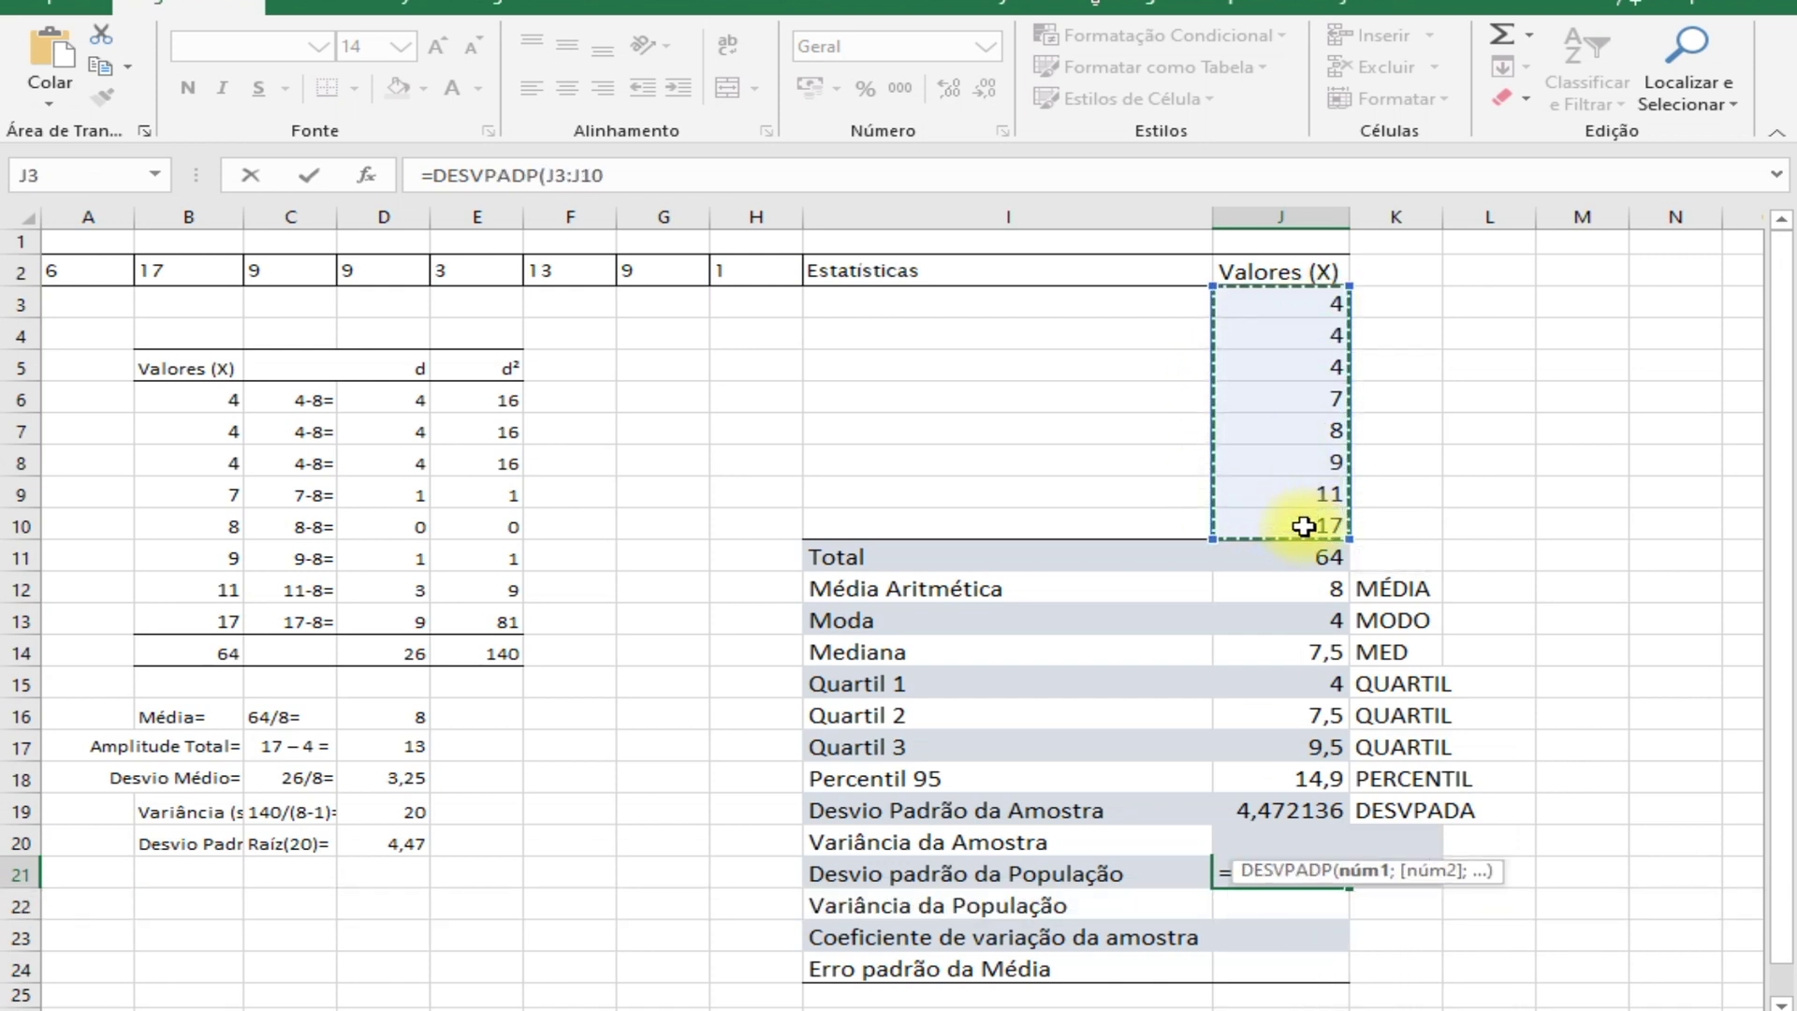
pyautogui.write(')')
pyautogui.press('Return')
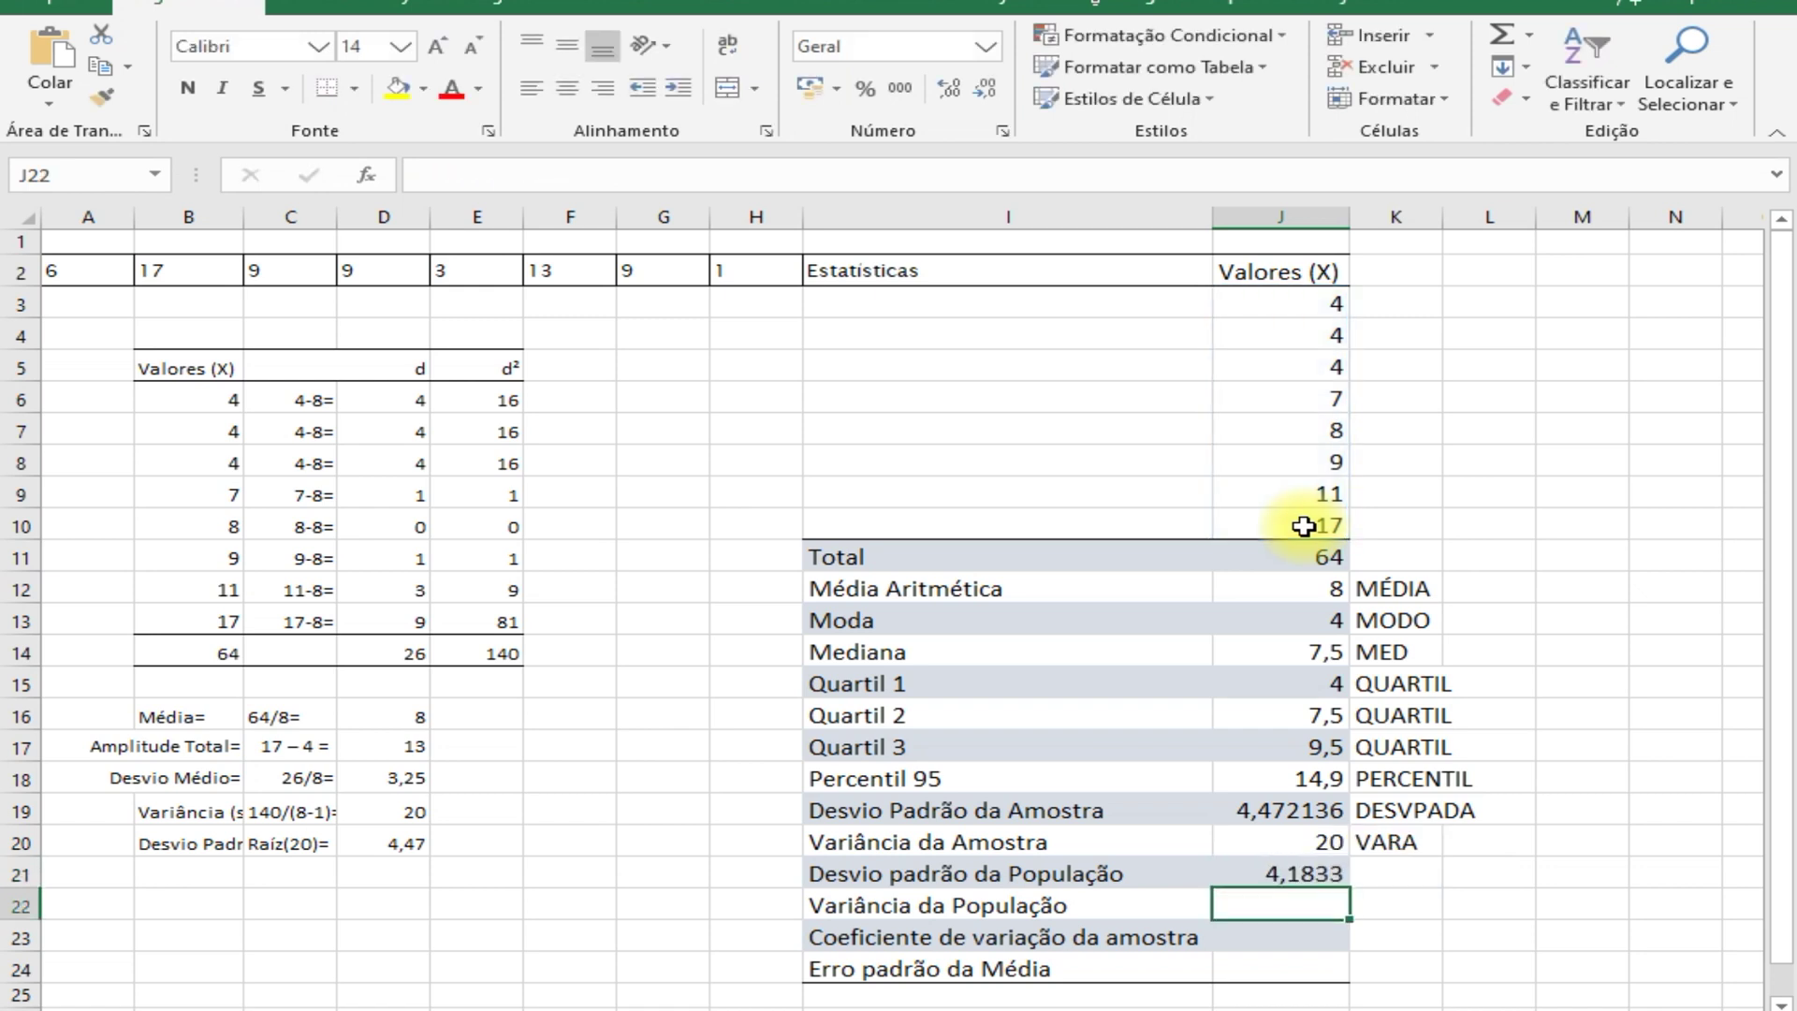
# - Label the population standard deviation with the function name DESVPADP in K21
pyautogui.click(1414, 868)
pyautogui.write('DESVPADA')
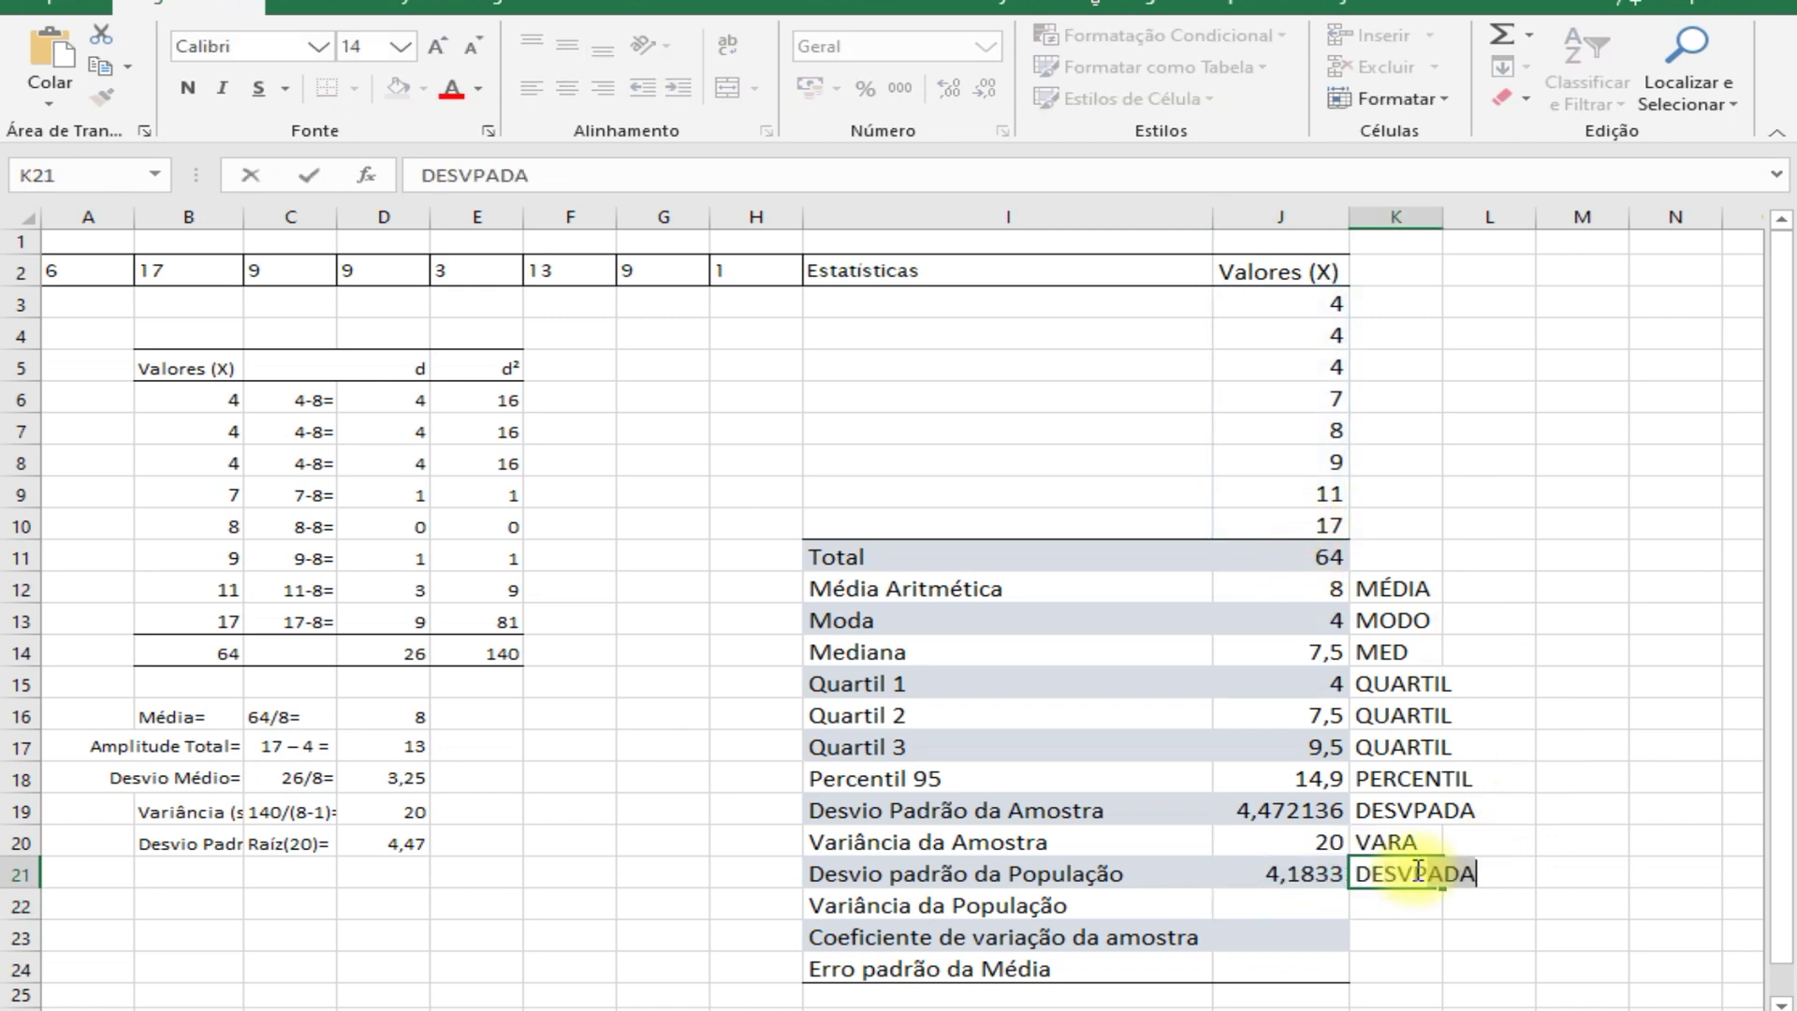
pyautogui.press('Return')
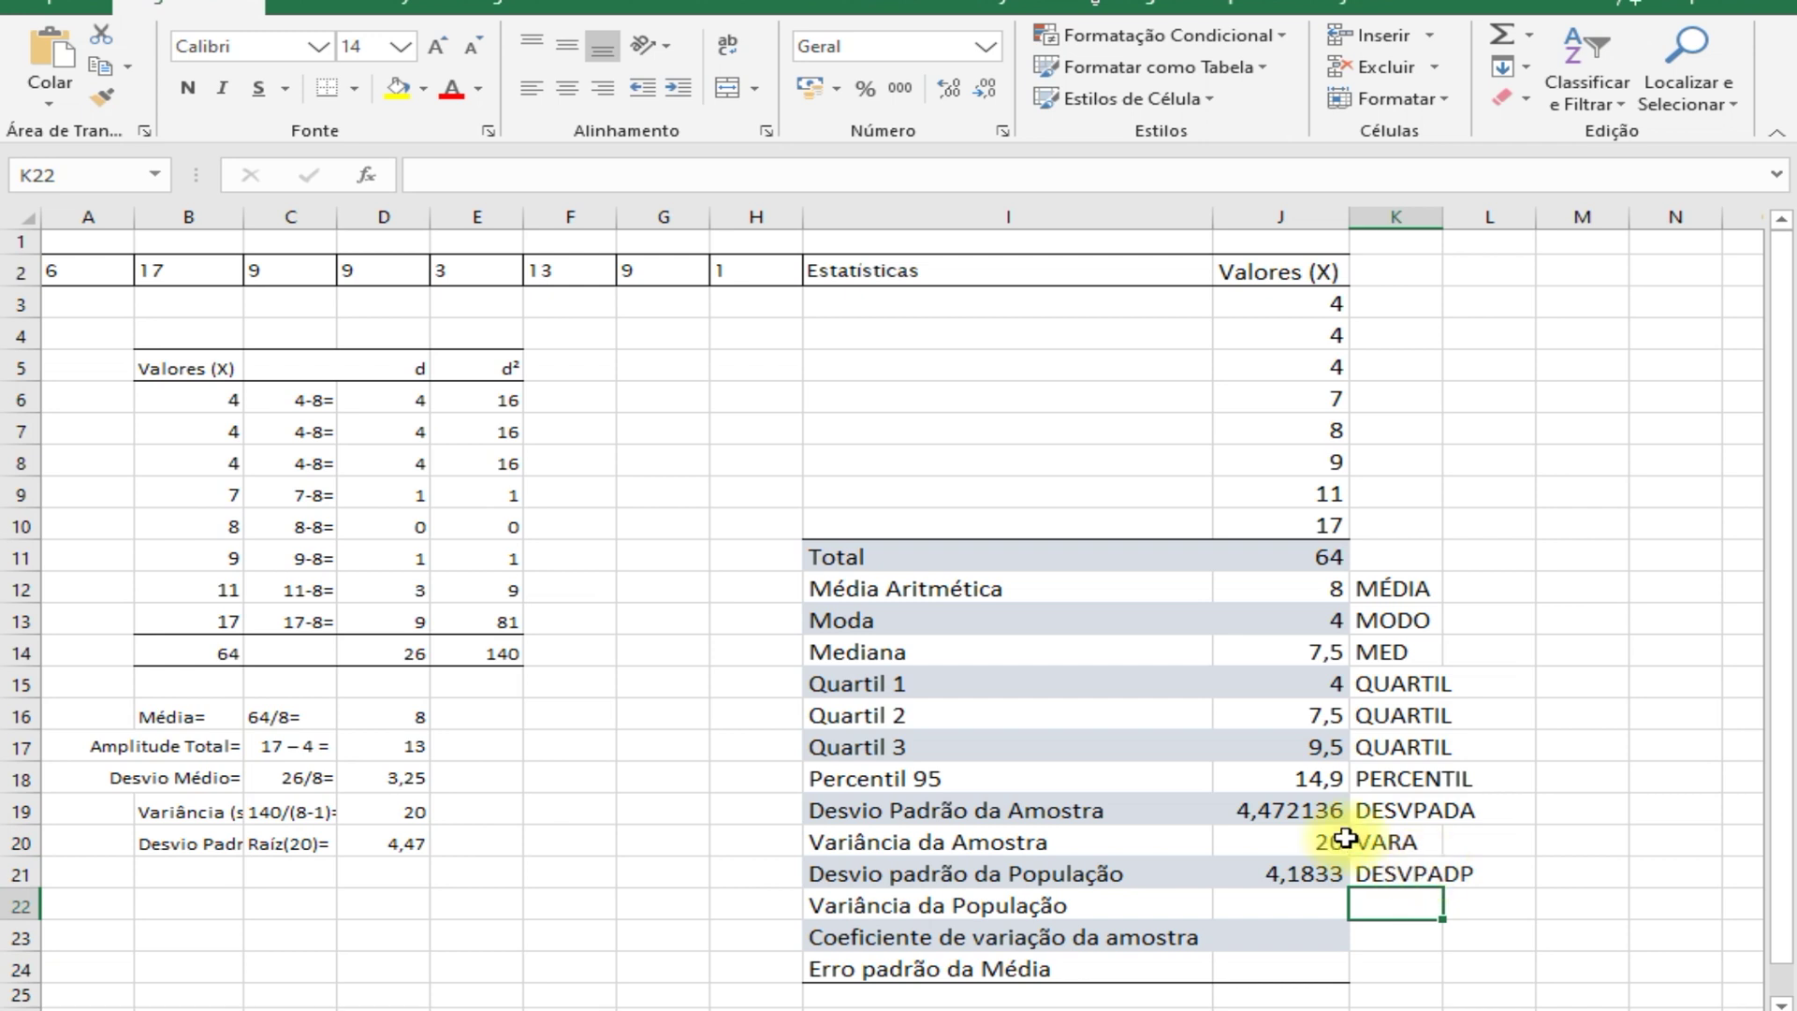
# - Calculate Variância da População in J22 with the formula =VARP(J3:J10)
pyautogui.click(1321, 910)
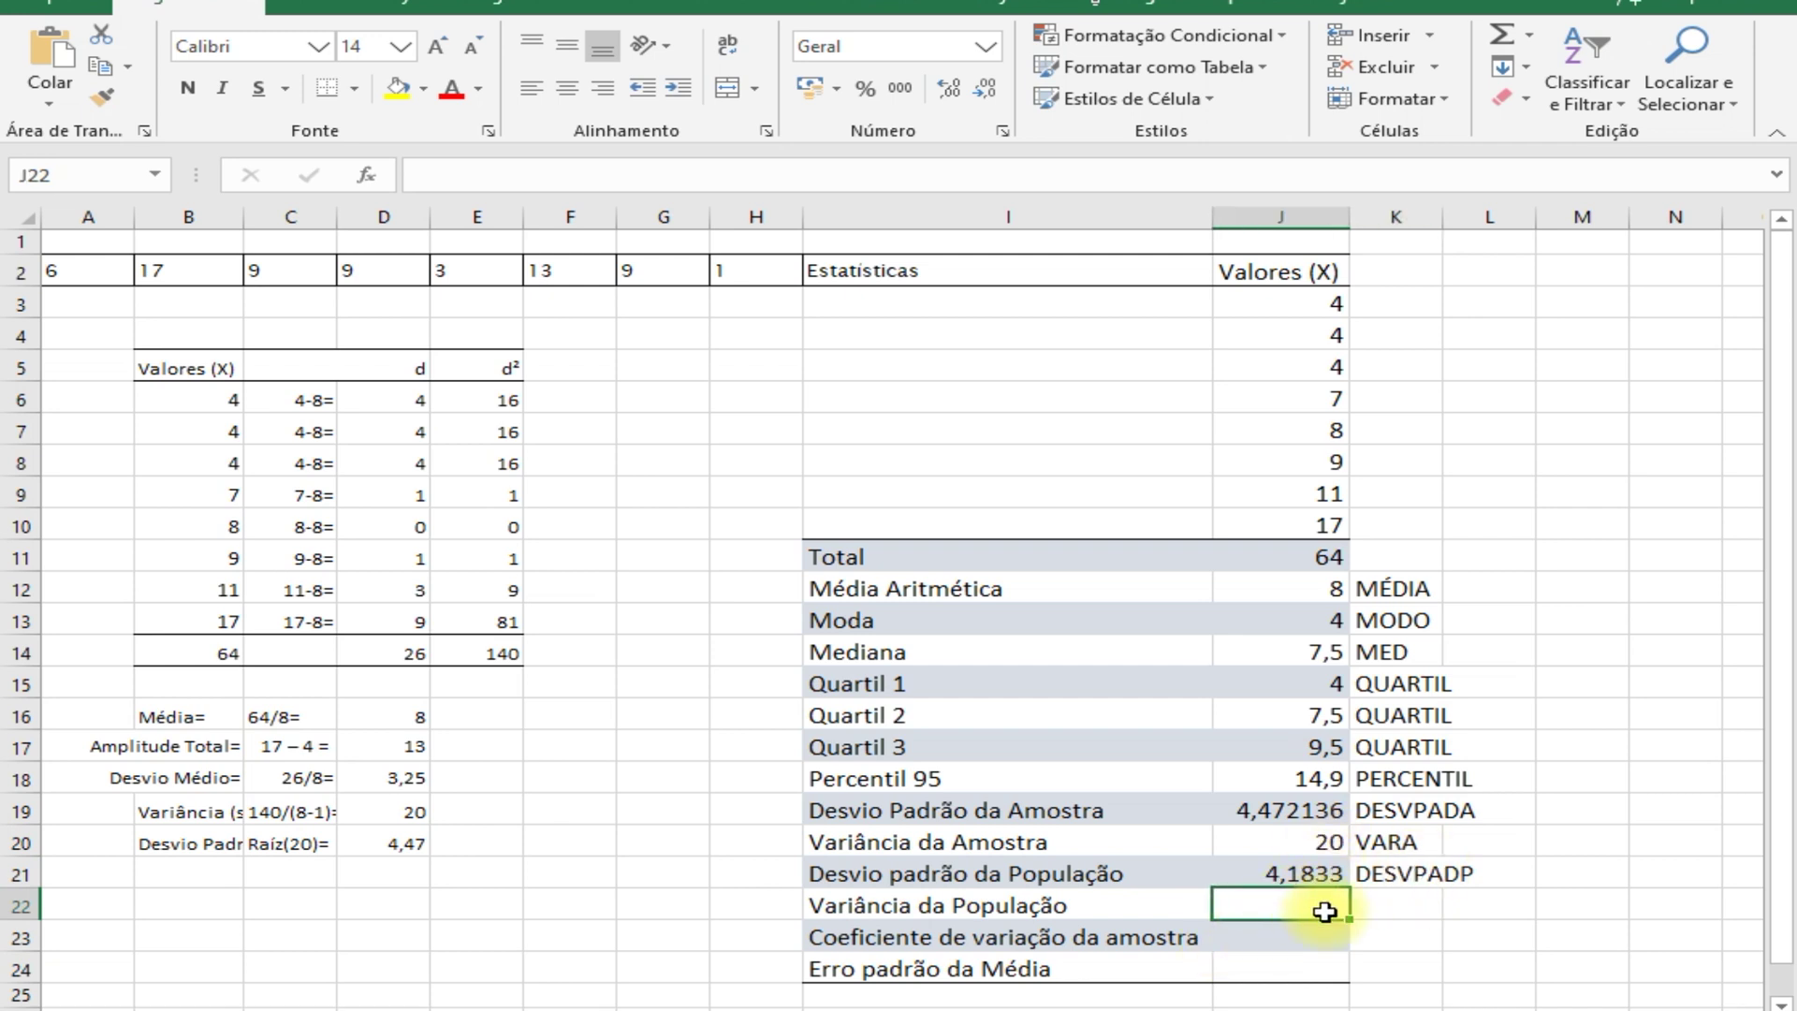
pyautogui.write('=VA')
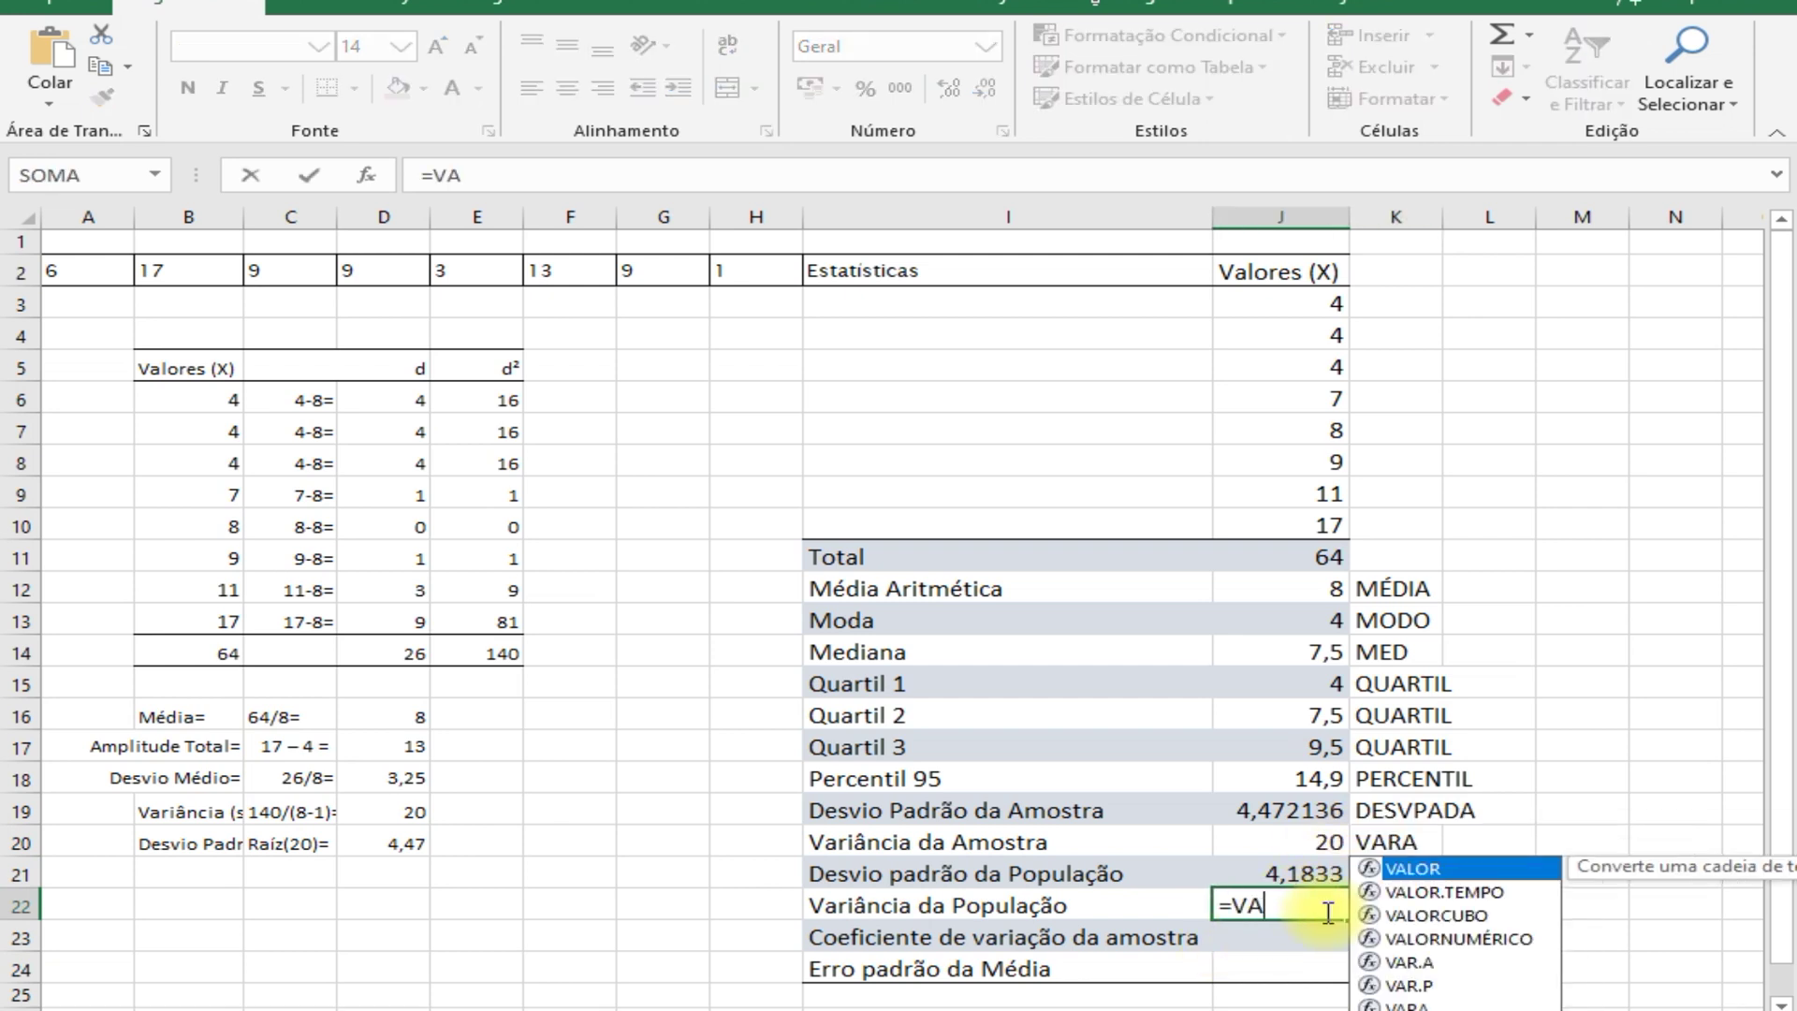
pyautogui.write('RP(')
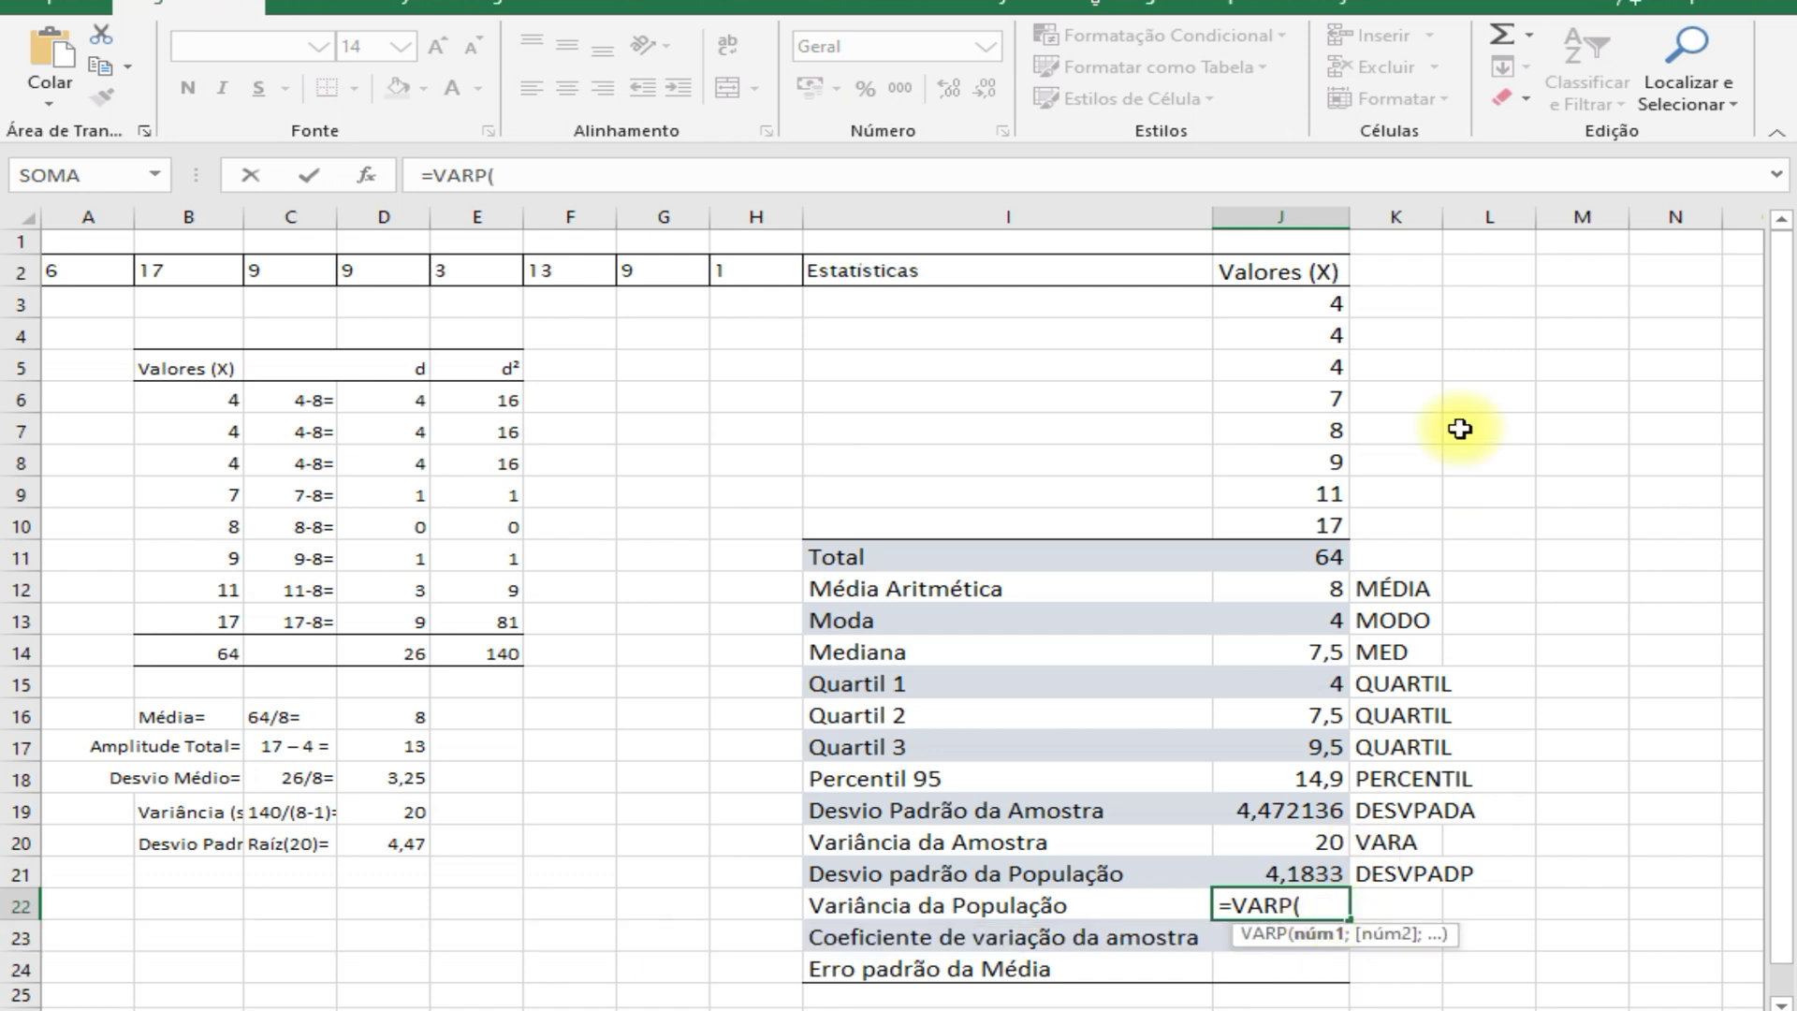
pyautogui.moveTo(1296, 301); pyautogui.dragTo(1292, 518)
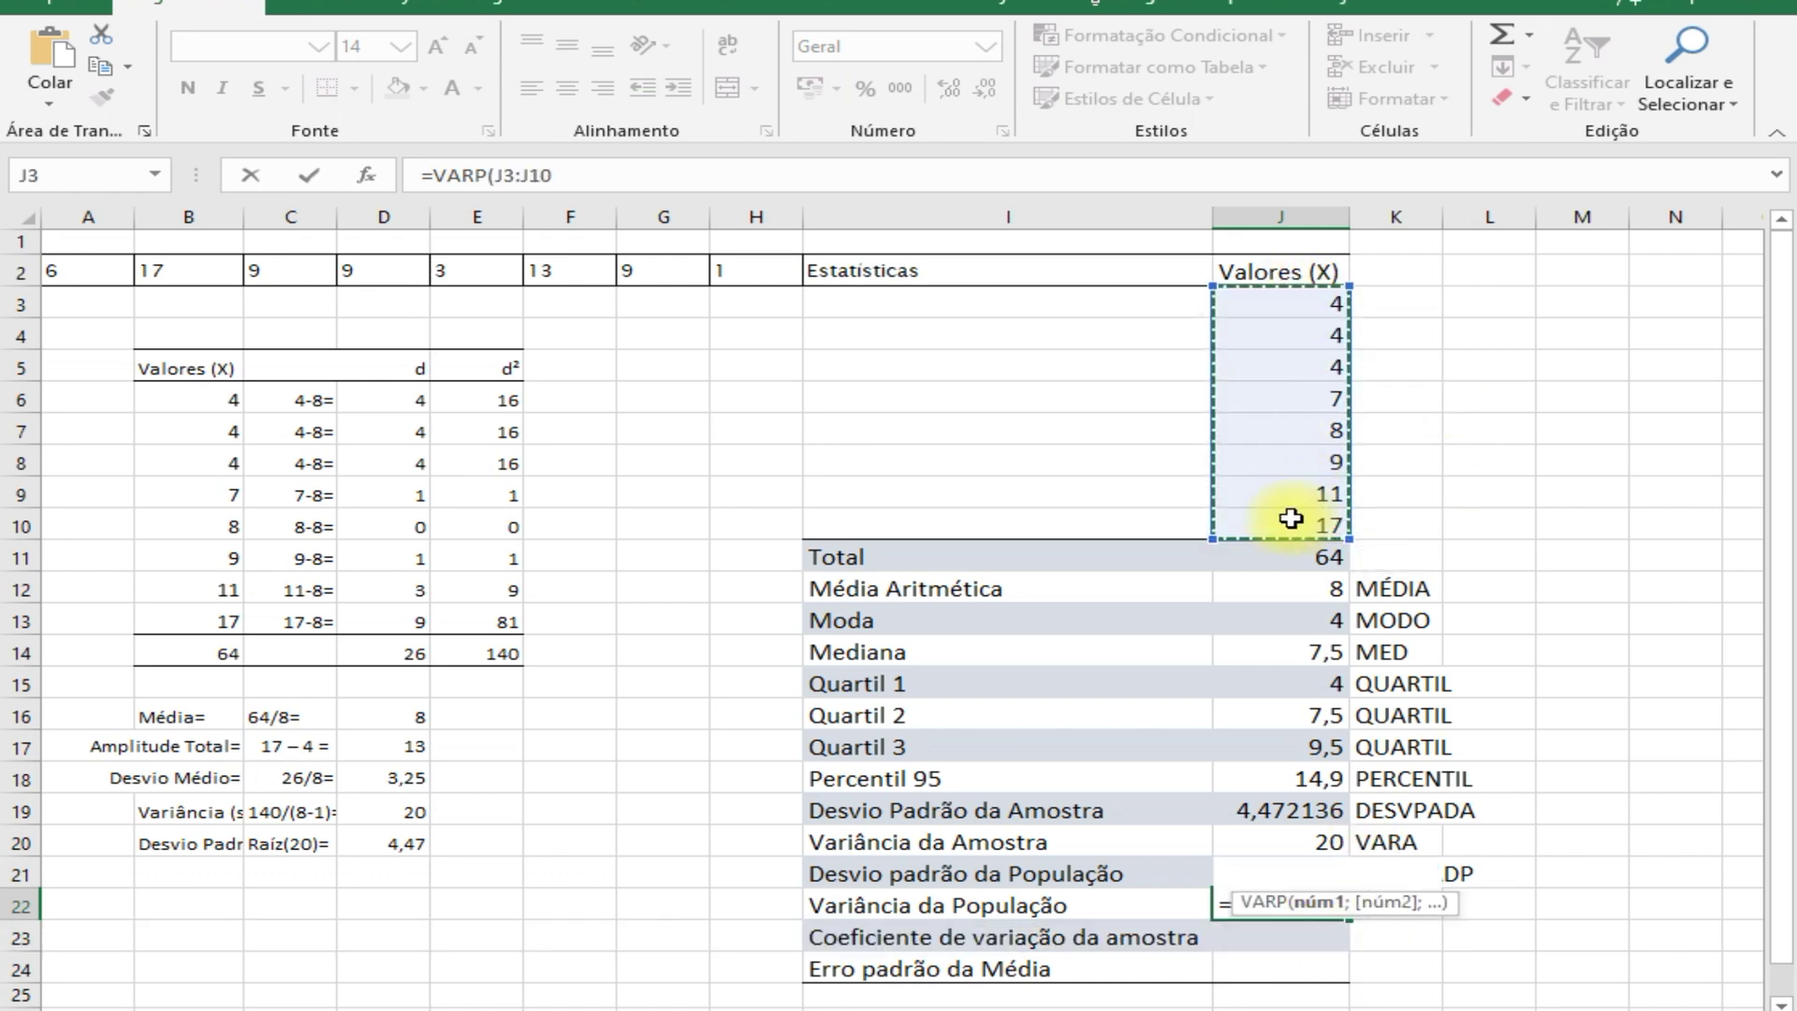
pyautogui.write(')')
pyautogui.press('Return')
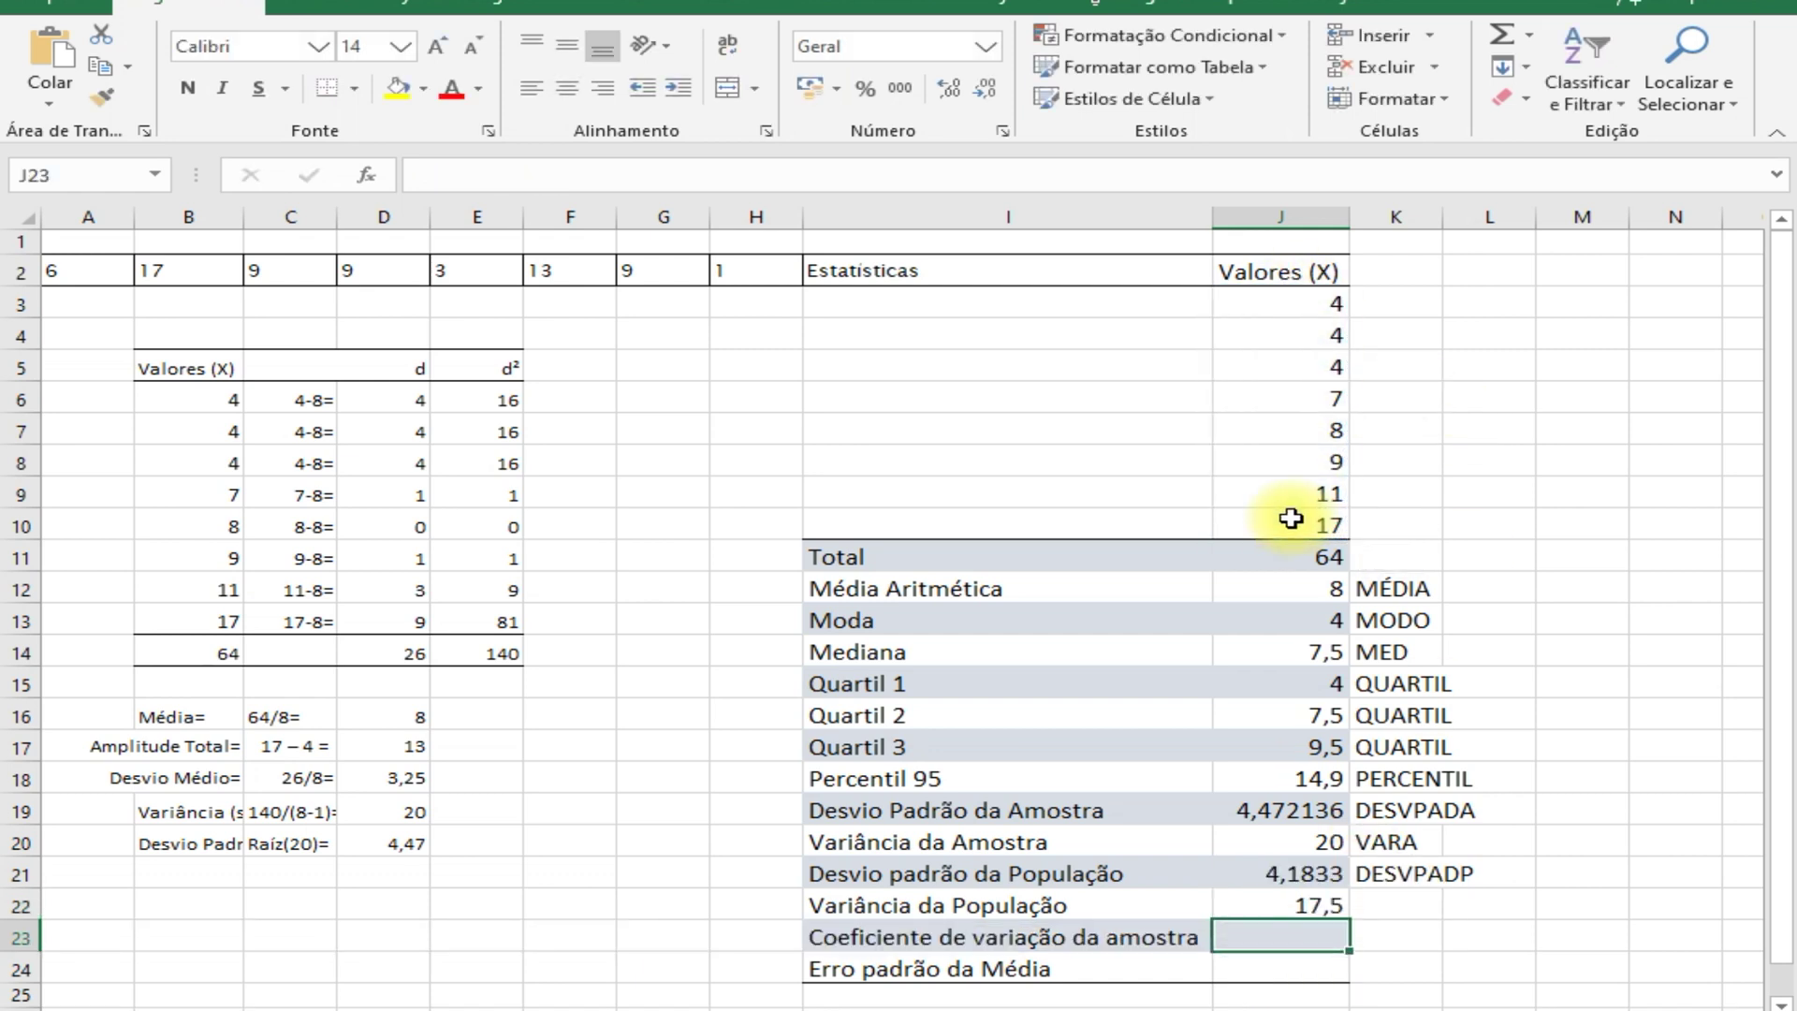
# - Label the population variance with the function name VARP in K22
pyautogui.click(1372, 905)
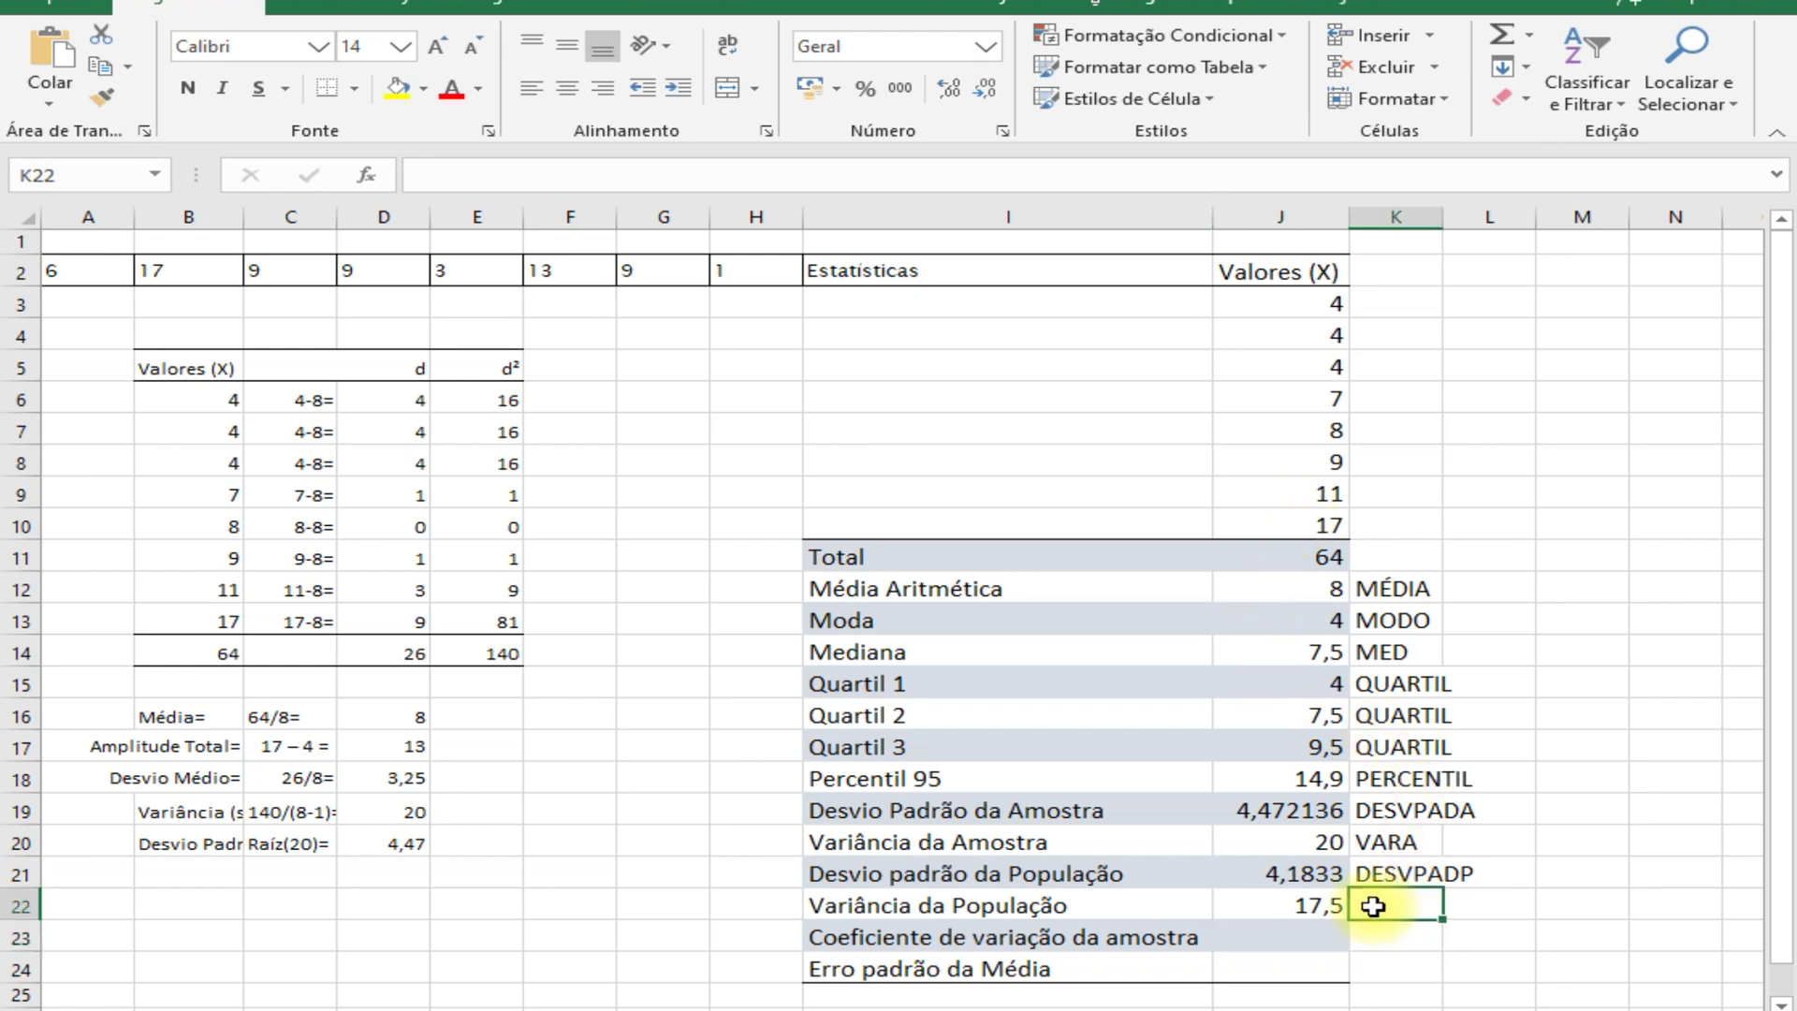
pyautogui.write('VARTP')
pyautogui.press('Return')
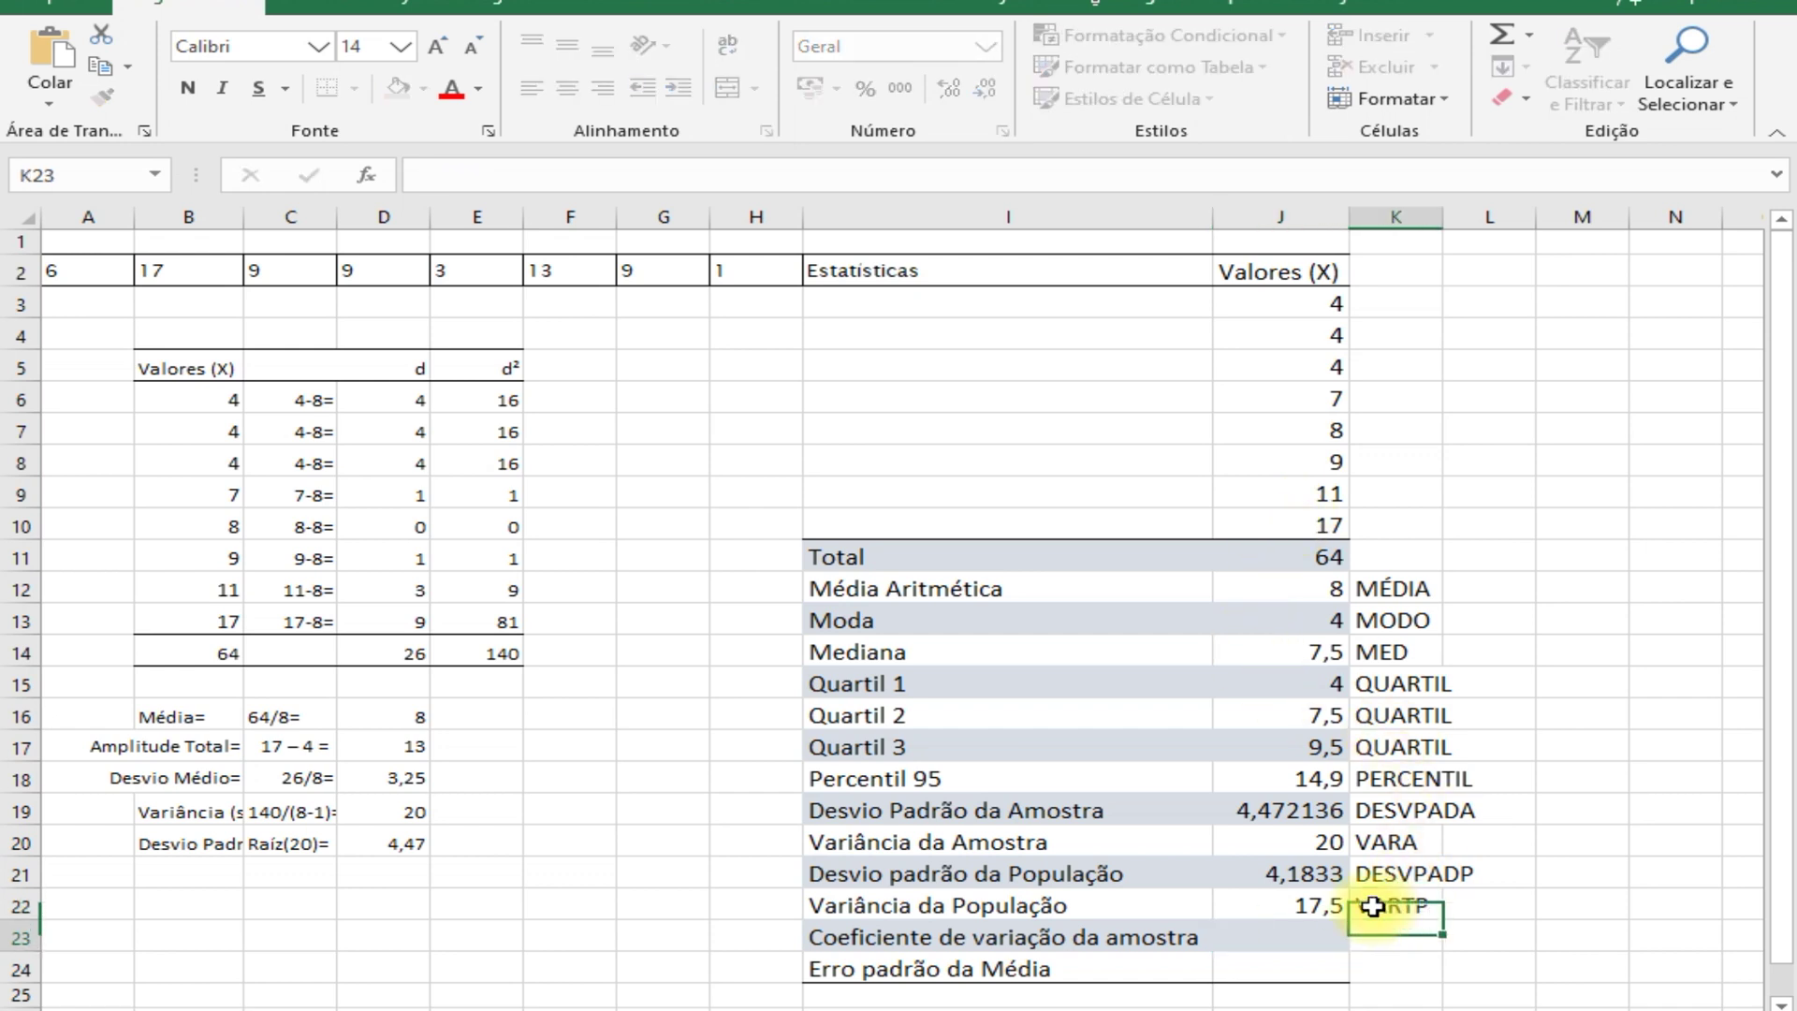
pyautogui.click(1397, 900)
pyautogui.write('VARA')
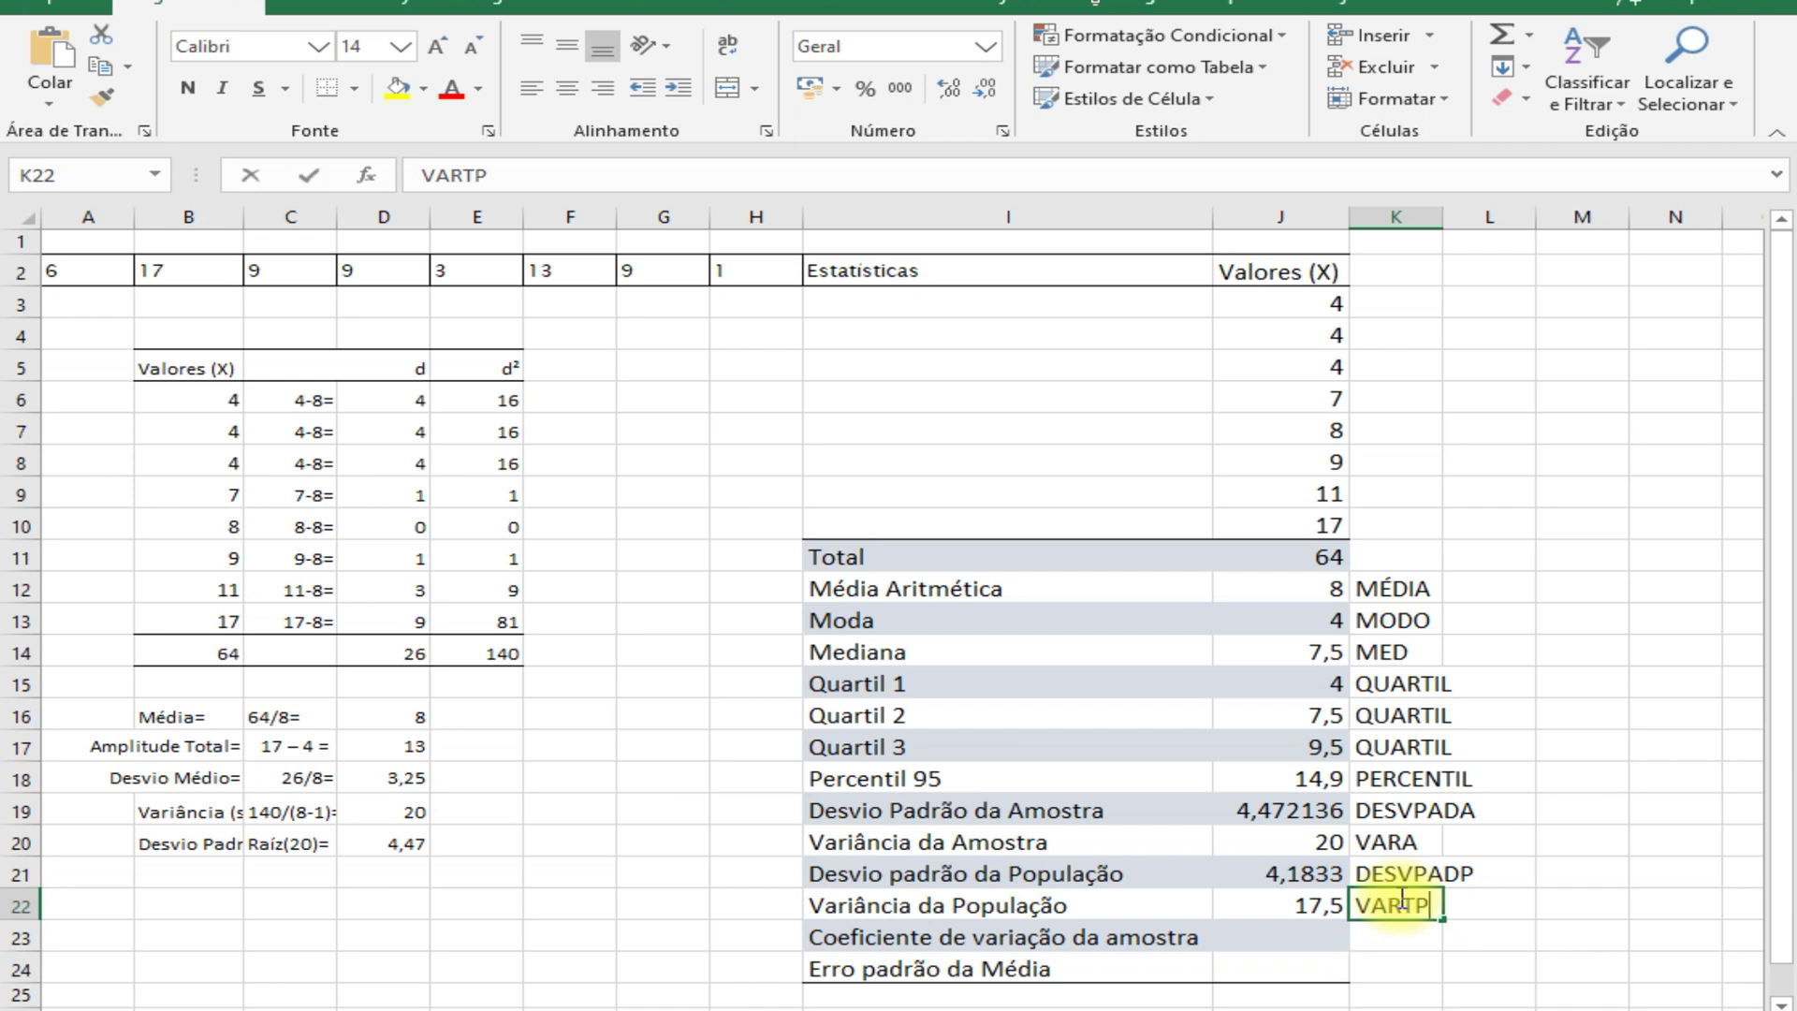
pyautogui.press('Return')
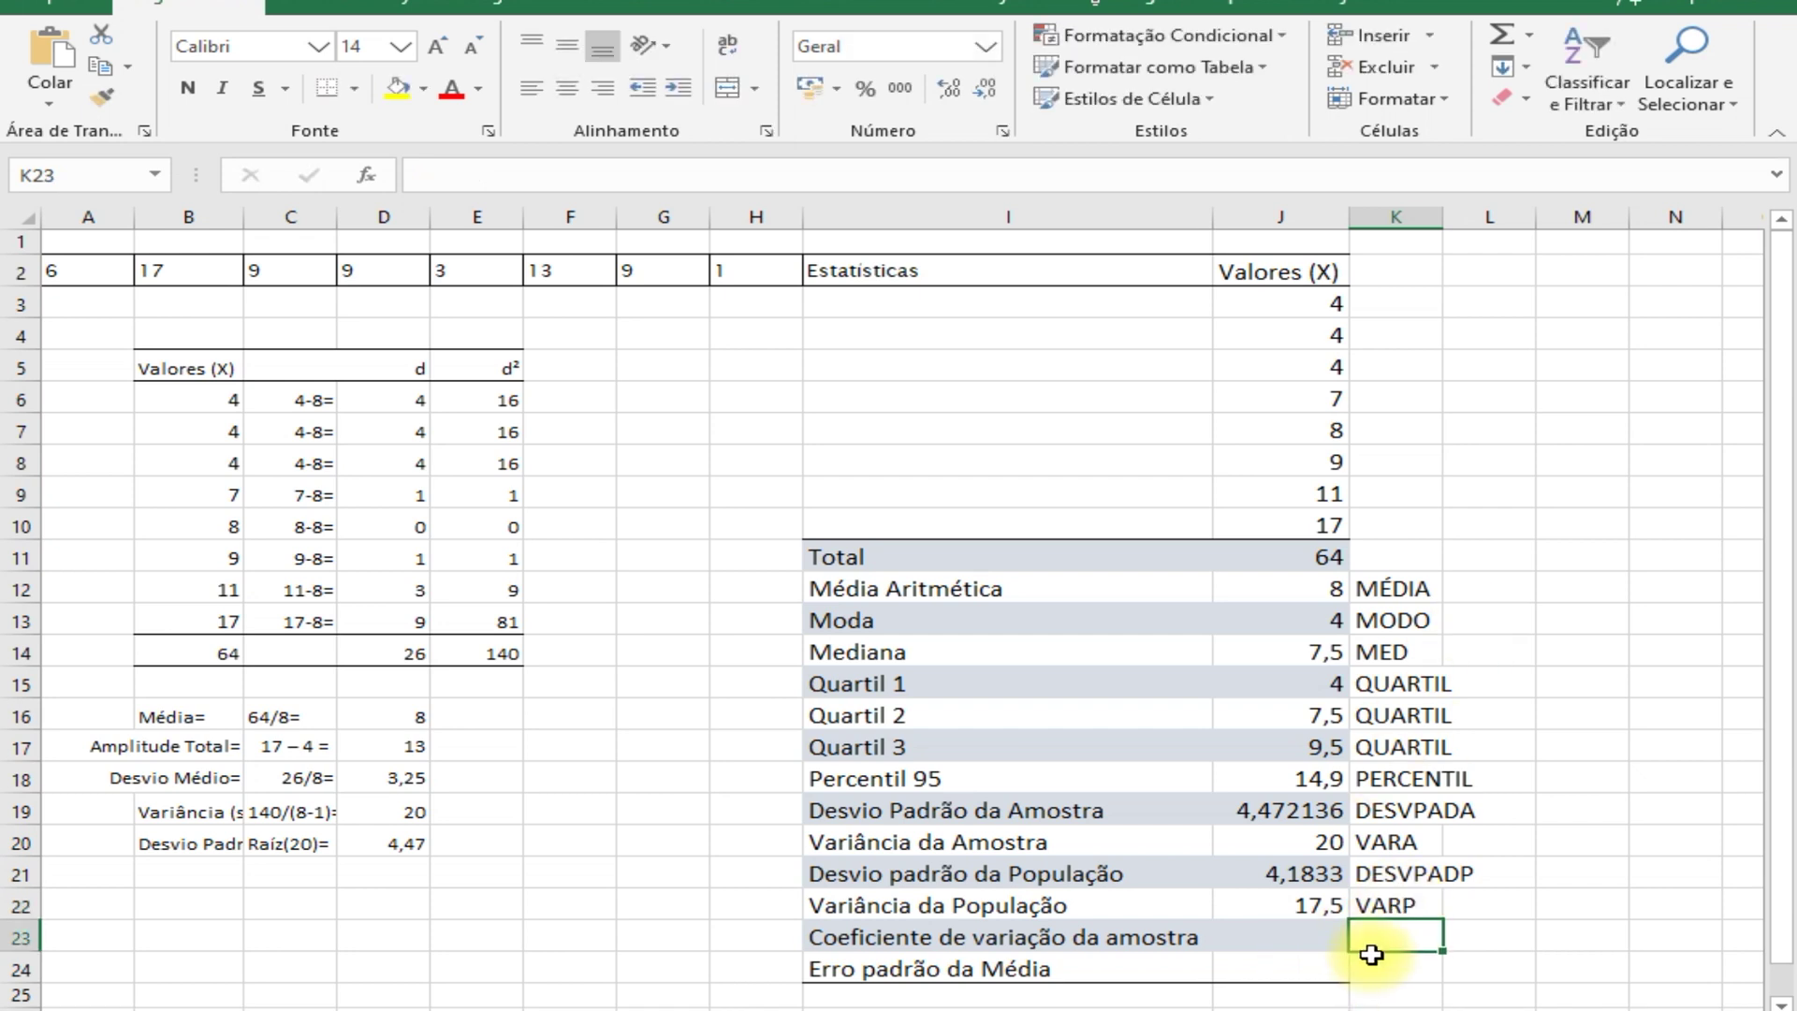
# - Calculate Coeficiente de variação da amostra in J23 with the formula =(J19/J11)*100
pyautogui.click(1254, 931)
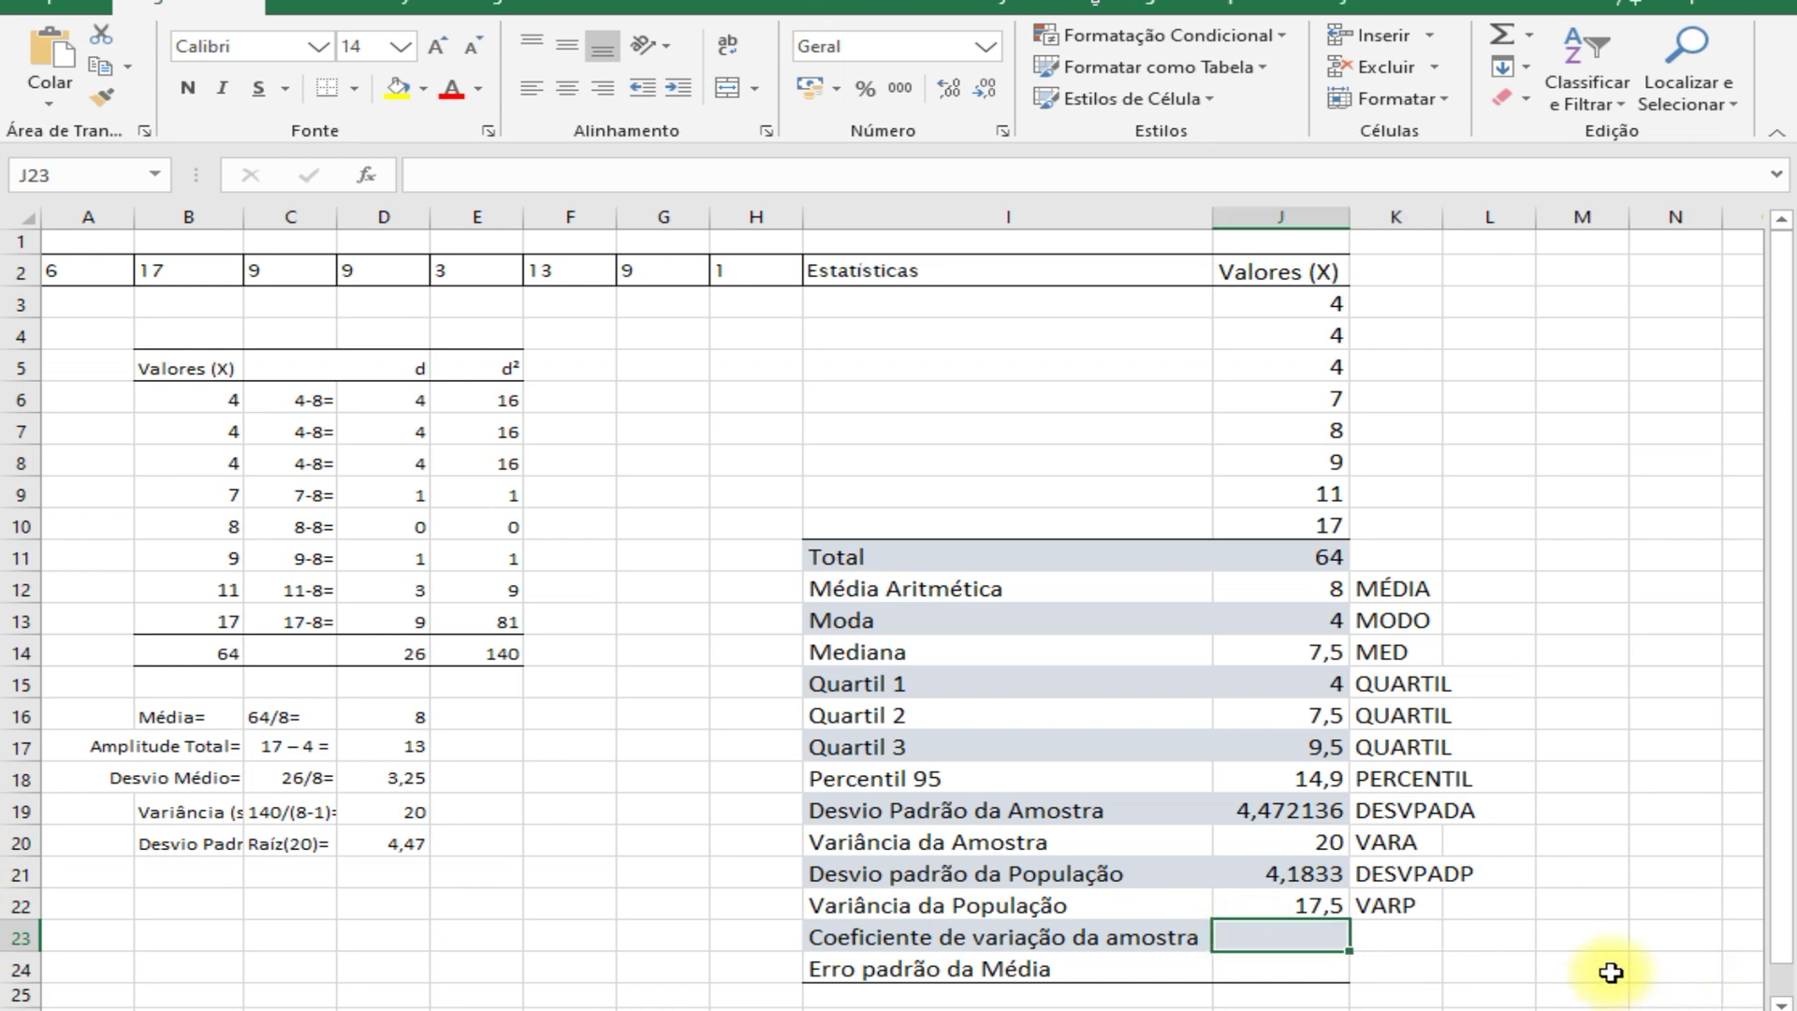
pyautogui.write('=')
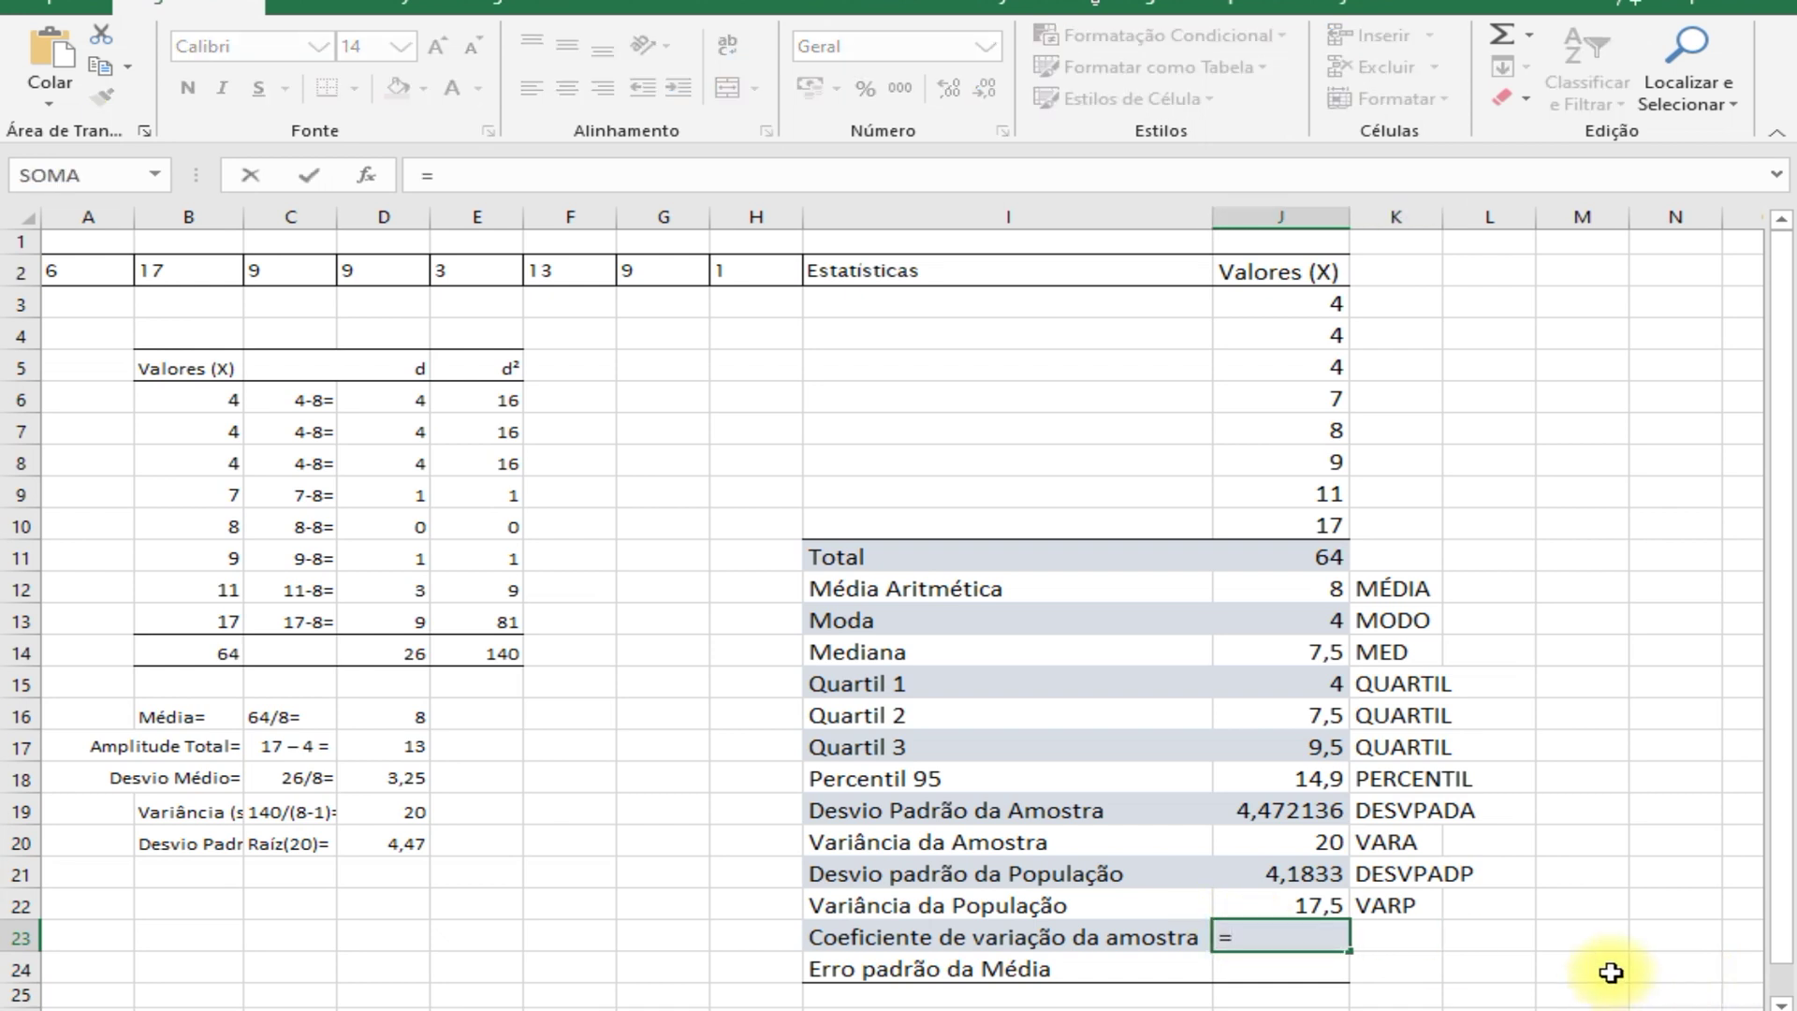
pyautogui.write('(')
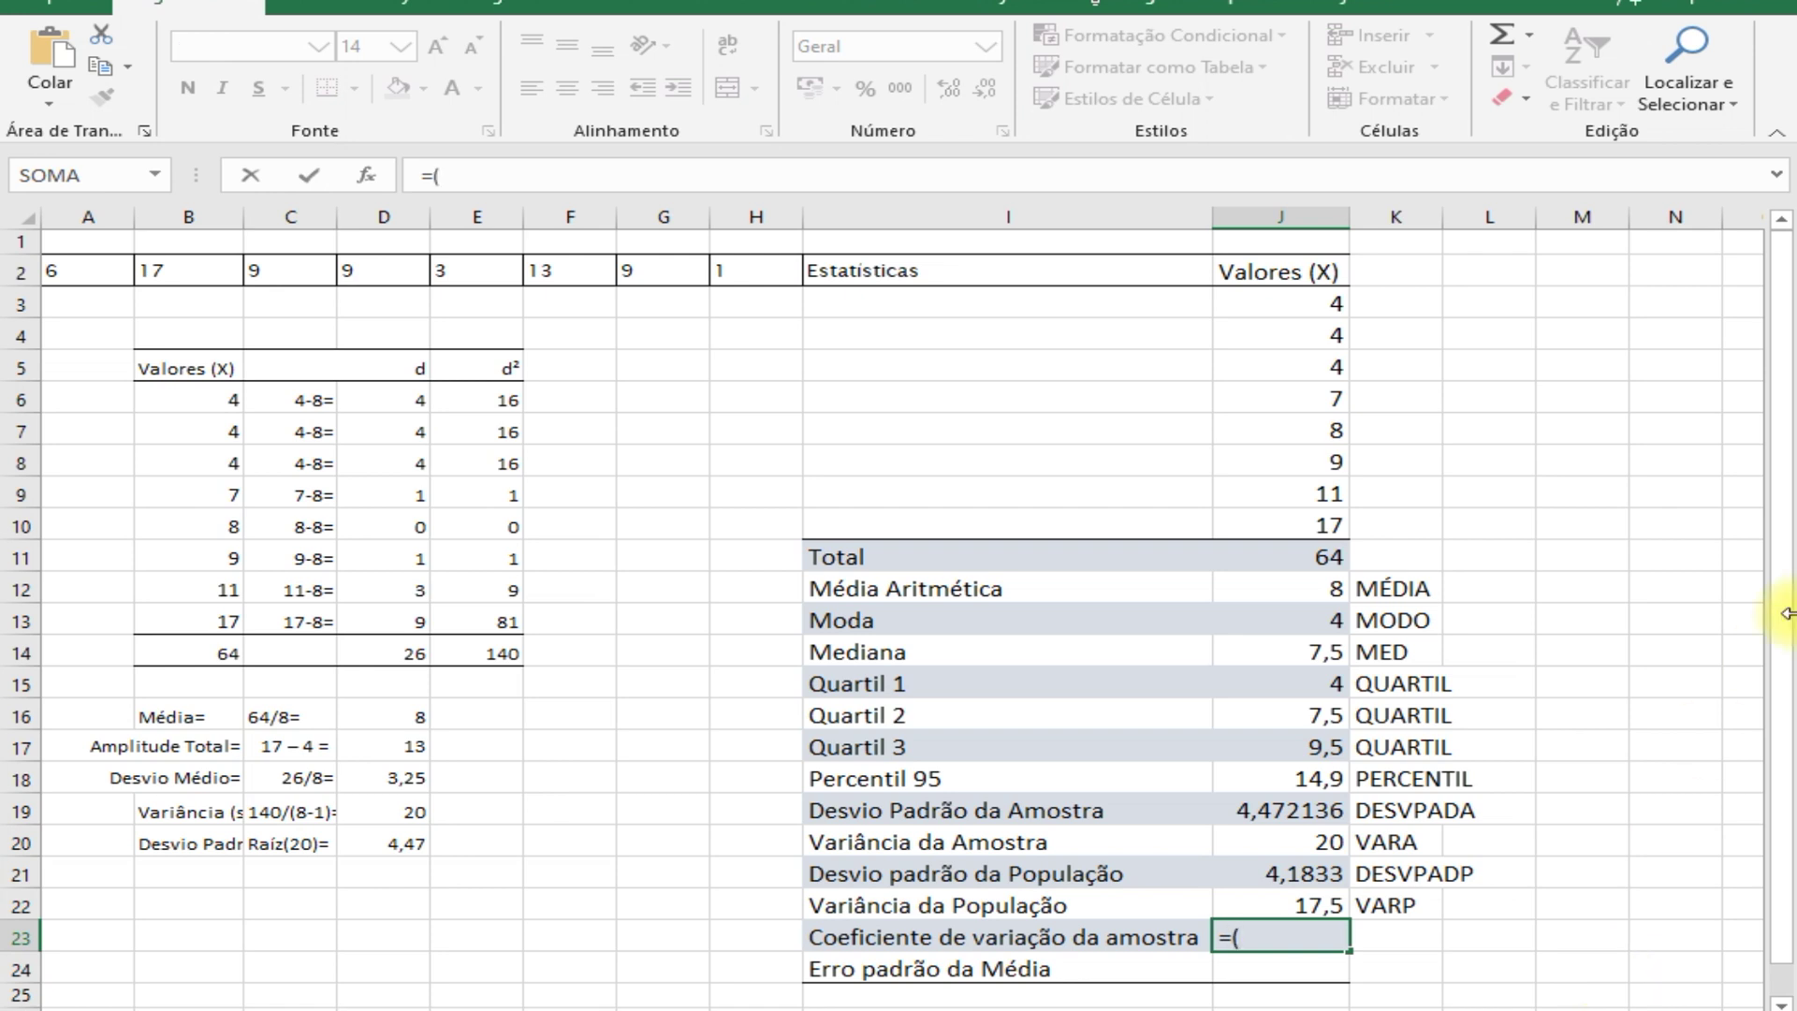
pyautogui.click(1252, 813)
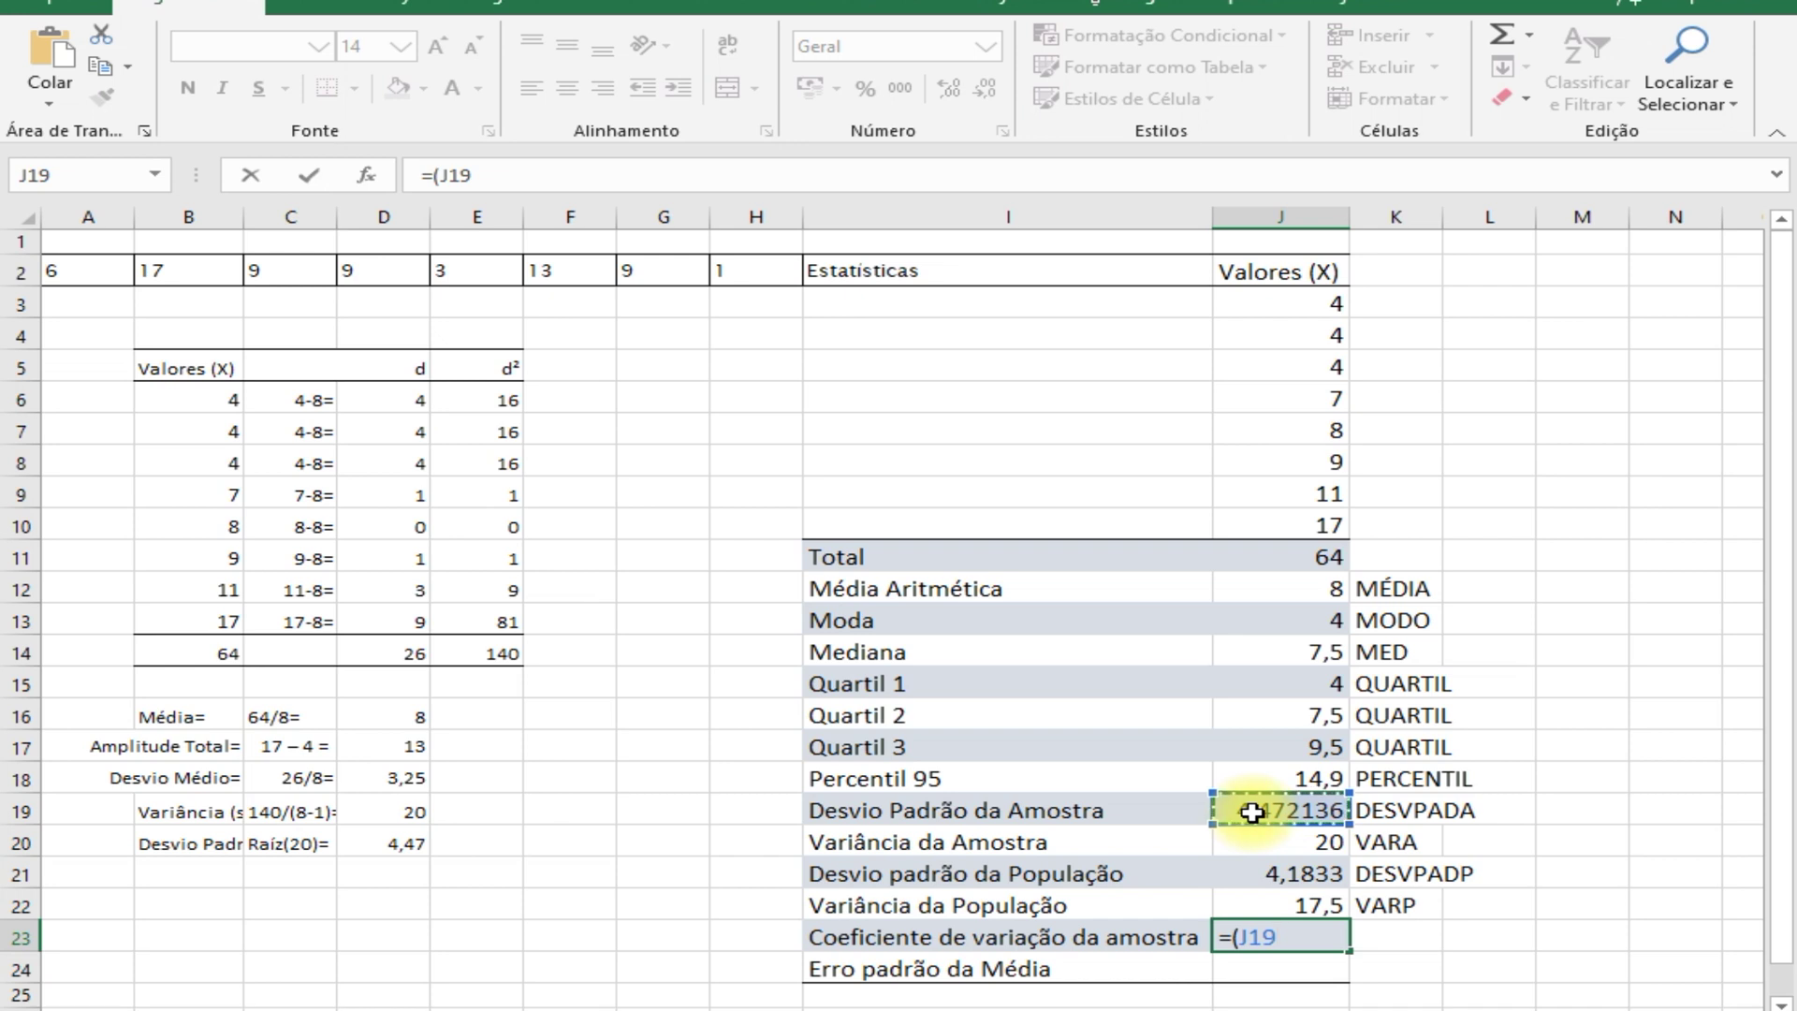
pyautogui.write('/')
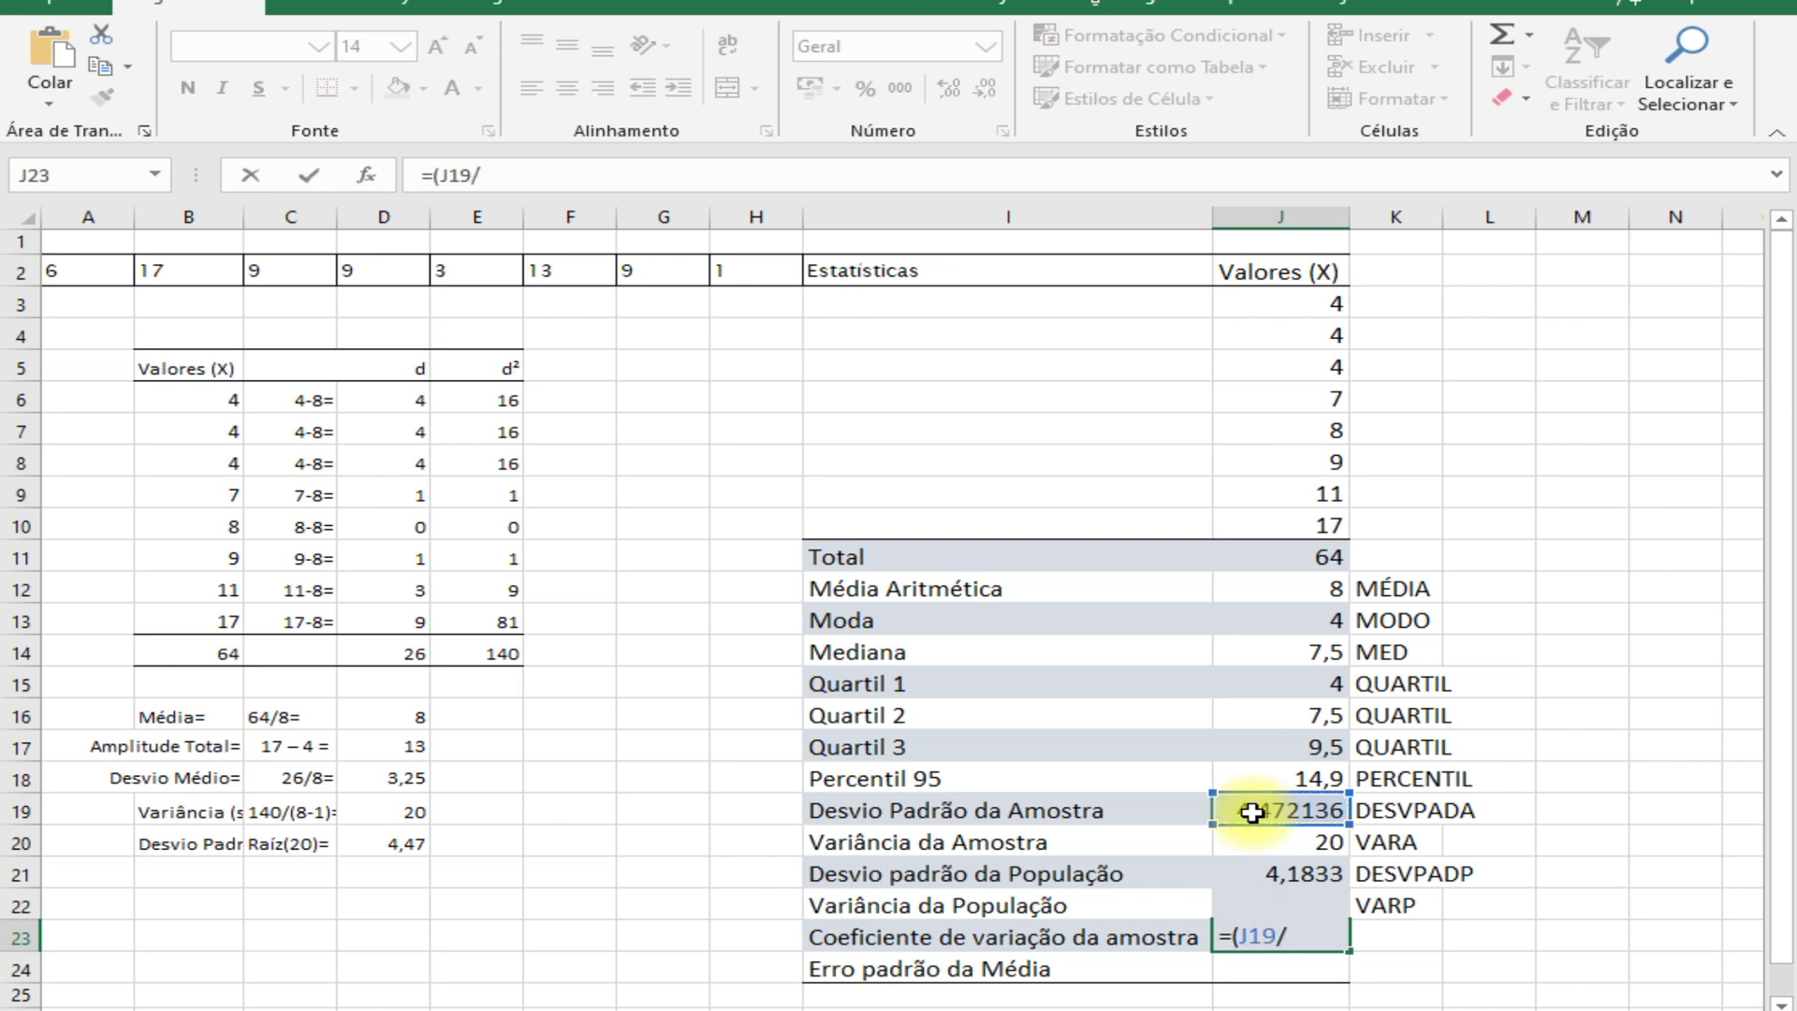
pyautogui.click(1297, 562)
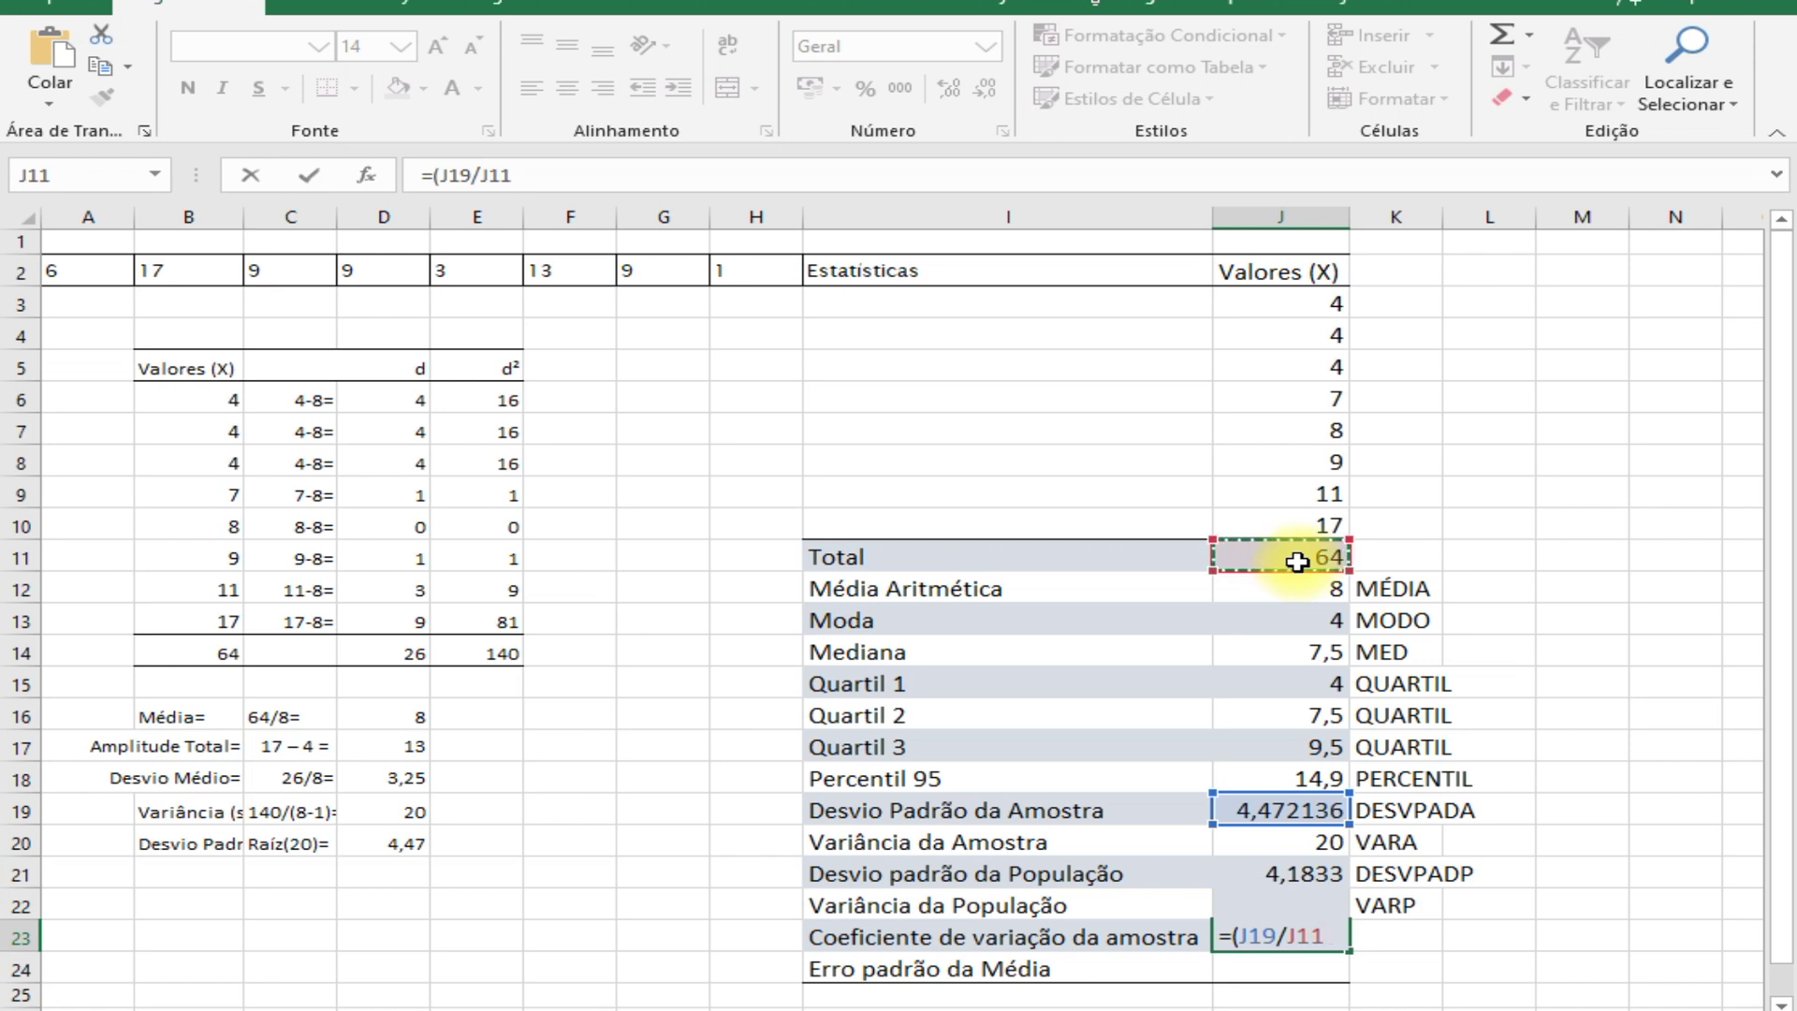
pyautogui.write(')*1')
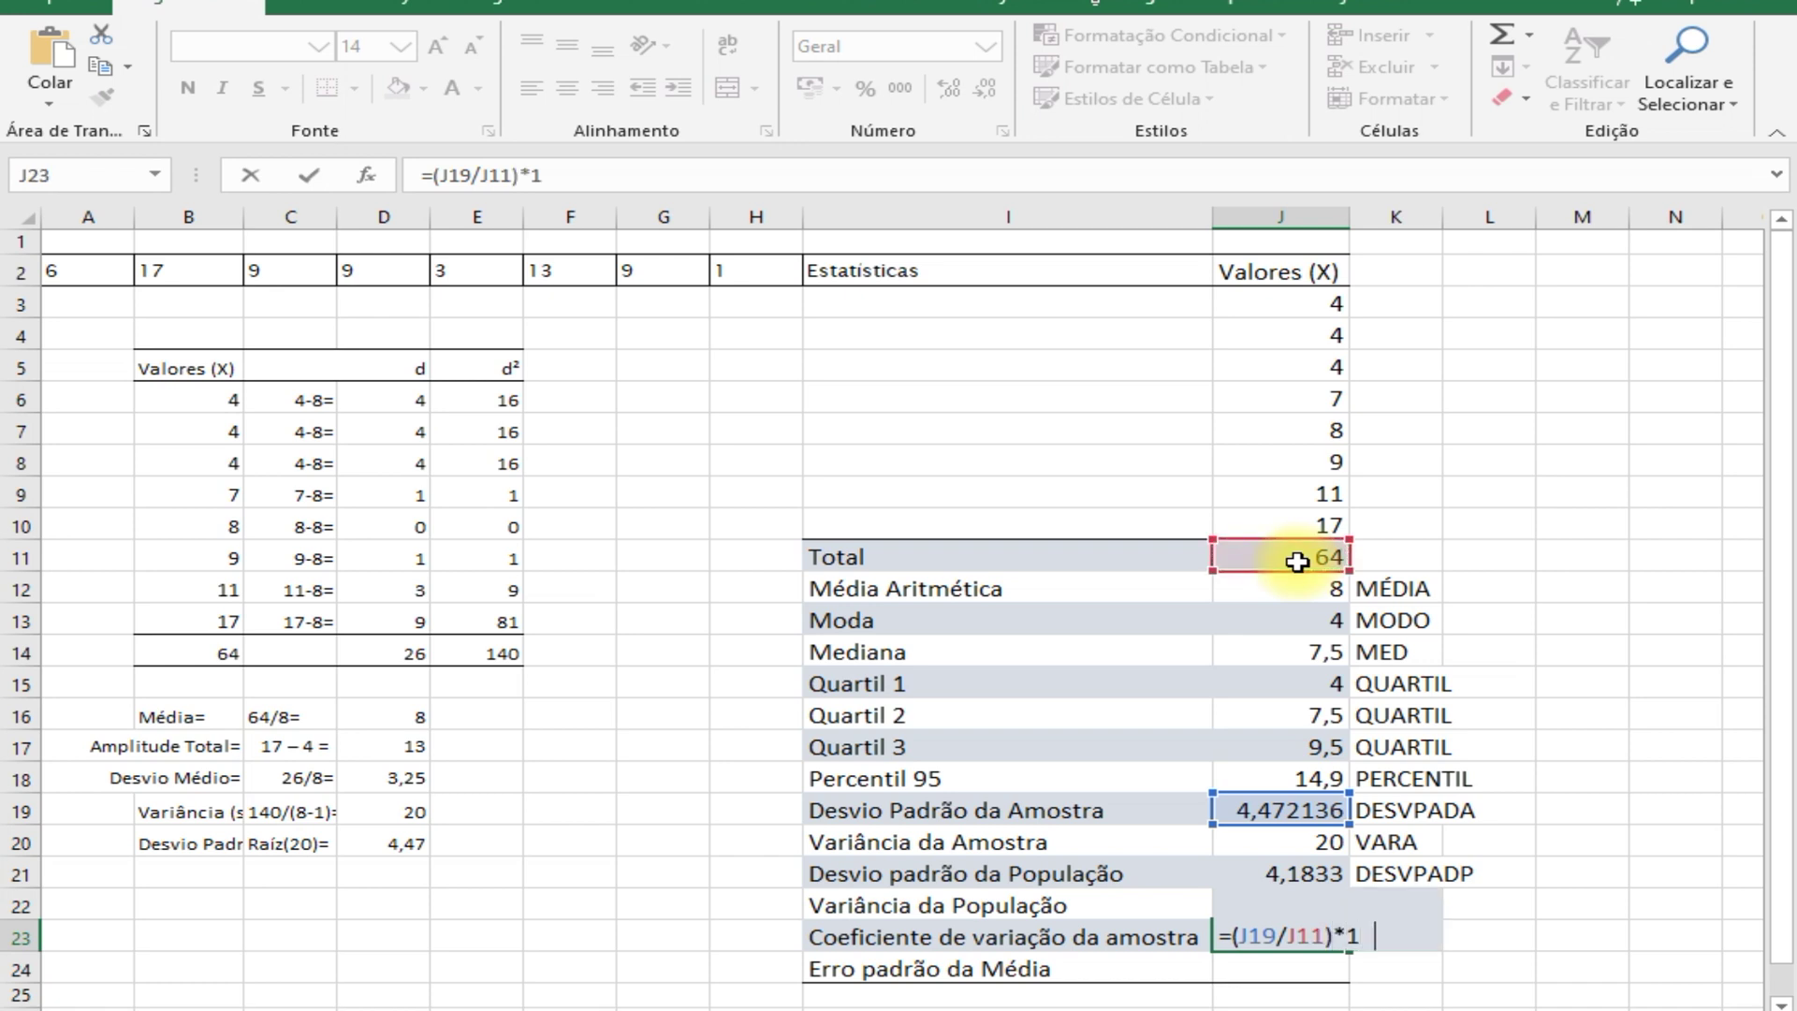
pyautogui.write('00')
pyautogui.press('Return')
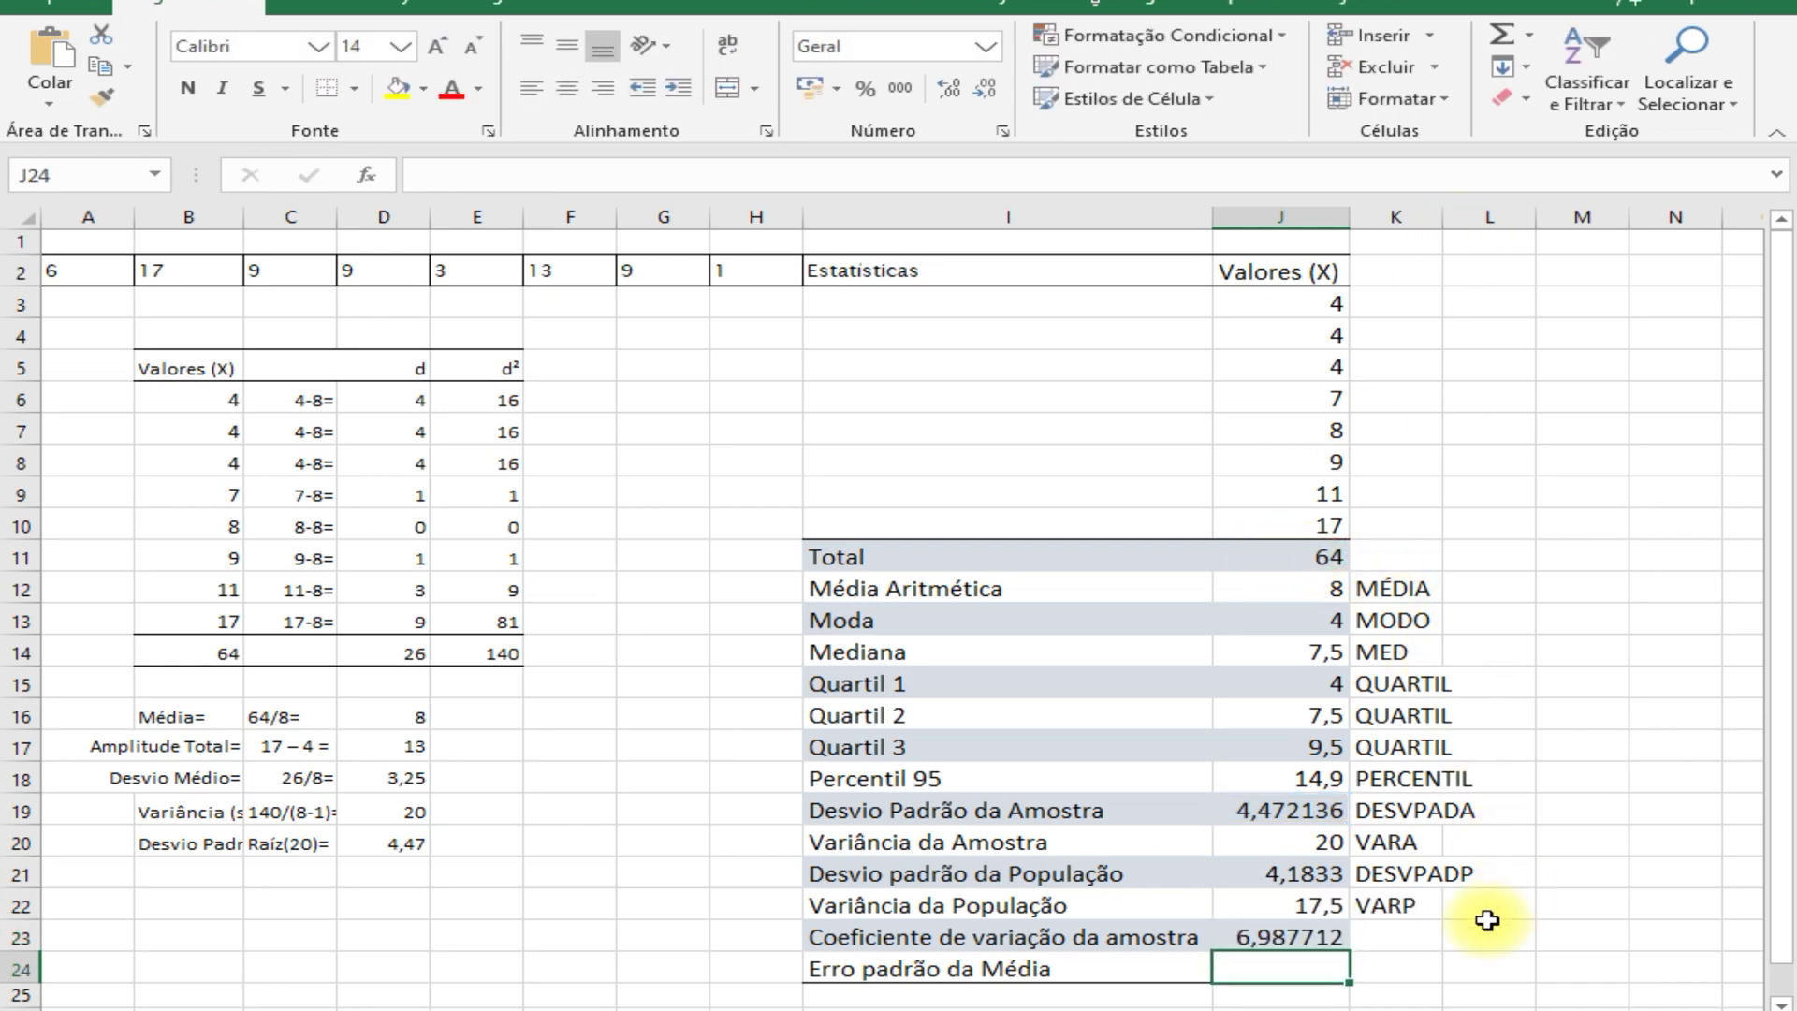
# - Mark the coefficient of variation's unit as % in K23
pyautogui.click(1396, 931)
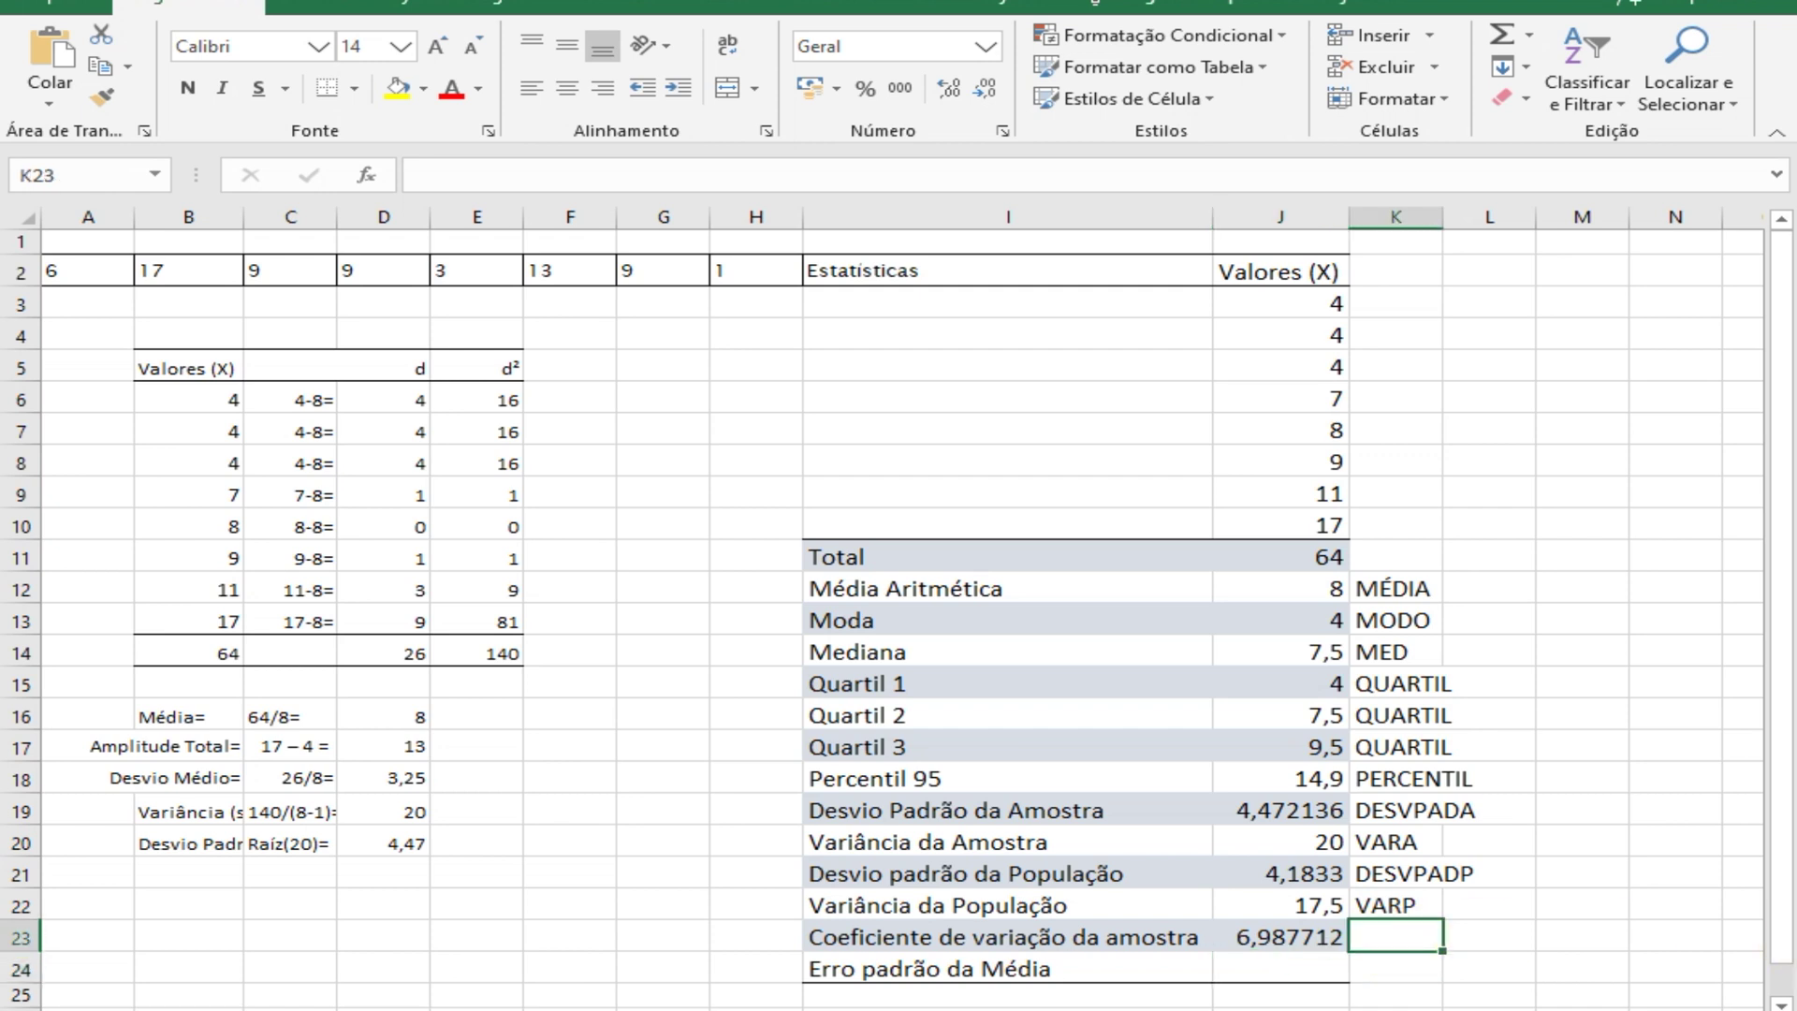
pyautogui.write('%')
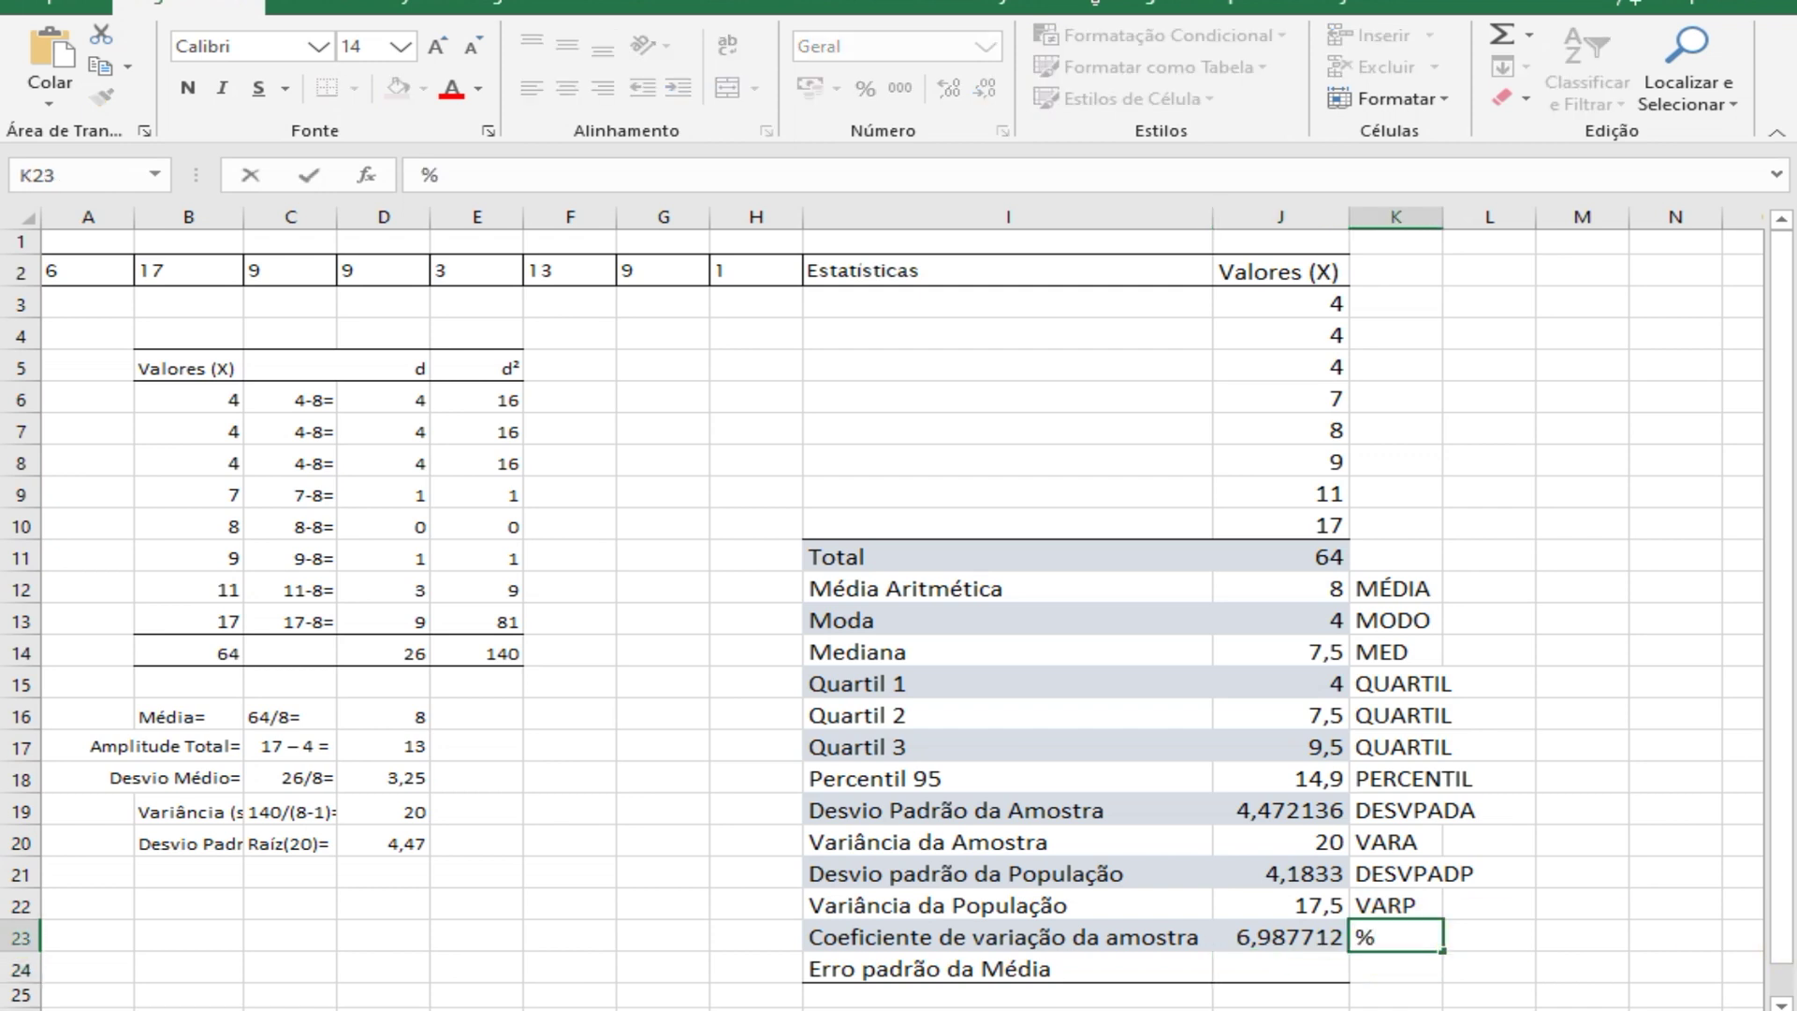
pyautogui.press('Return')
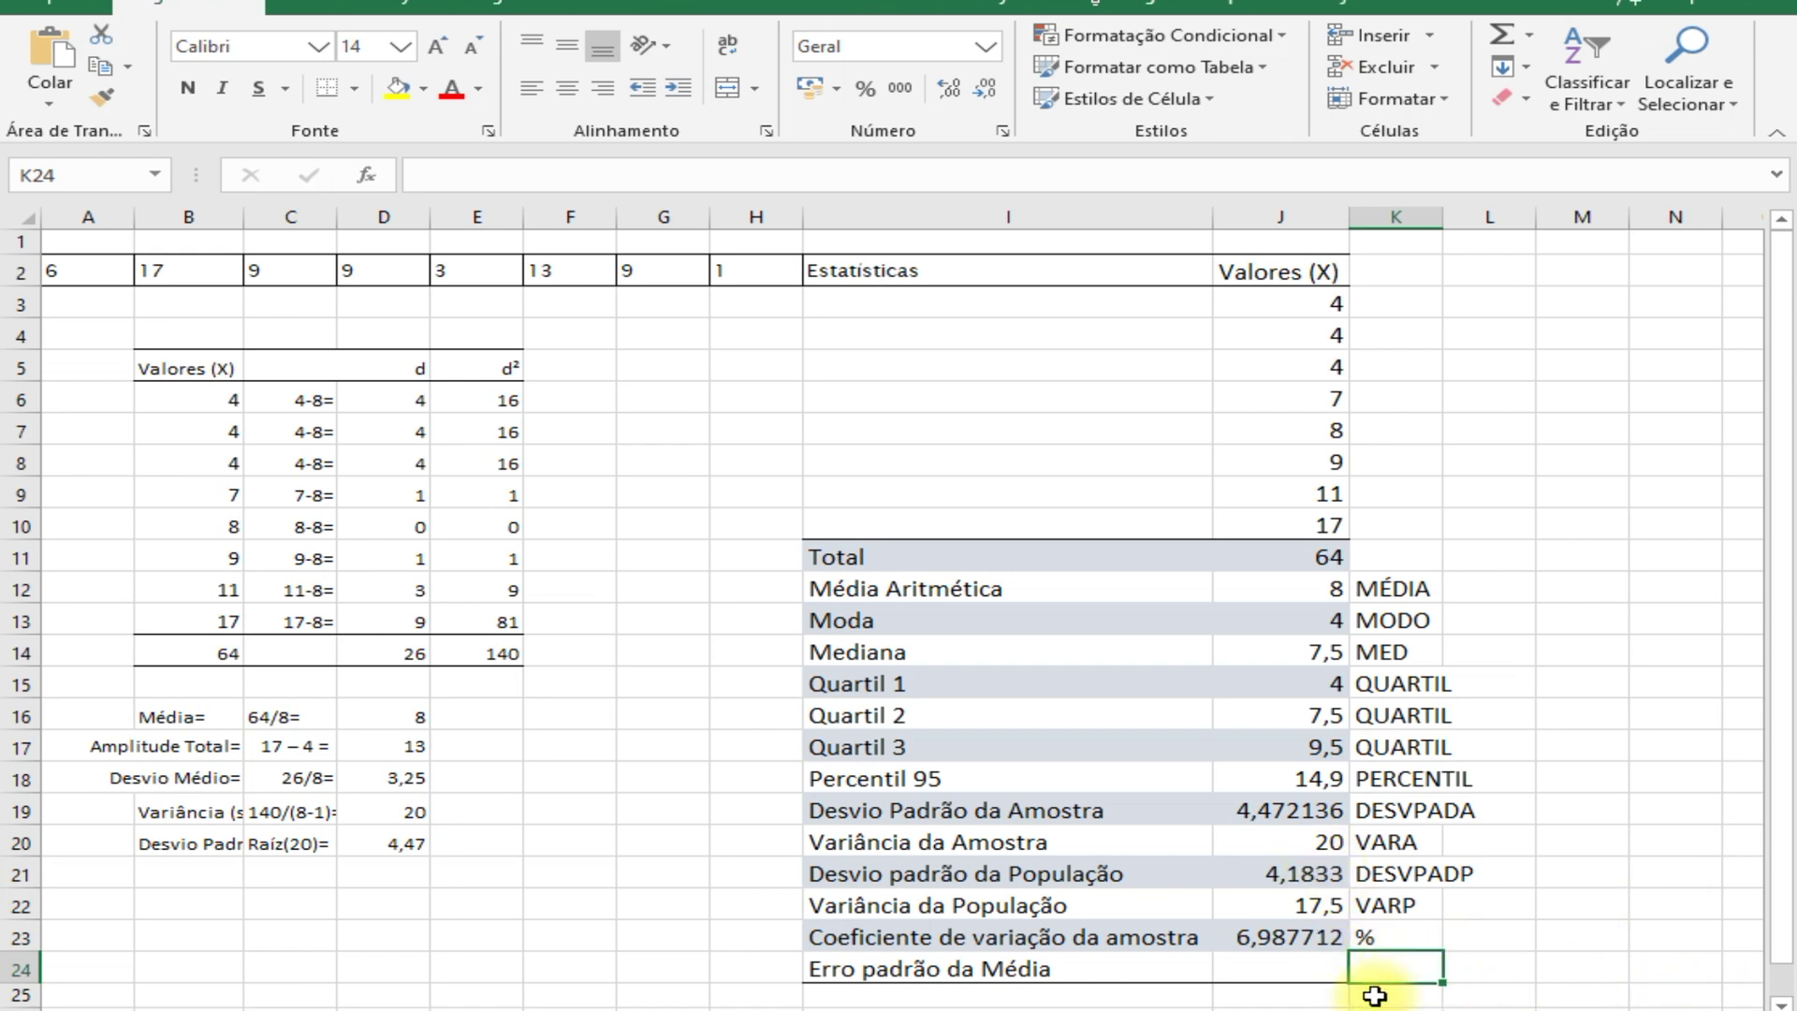
# - Calculate Erro padrão da Média in J24 with the formula =J19/RAIZ(8)
pyautogui.click(1269, 971)
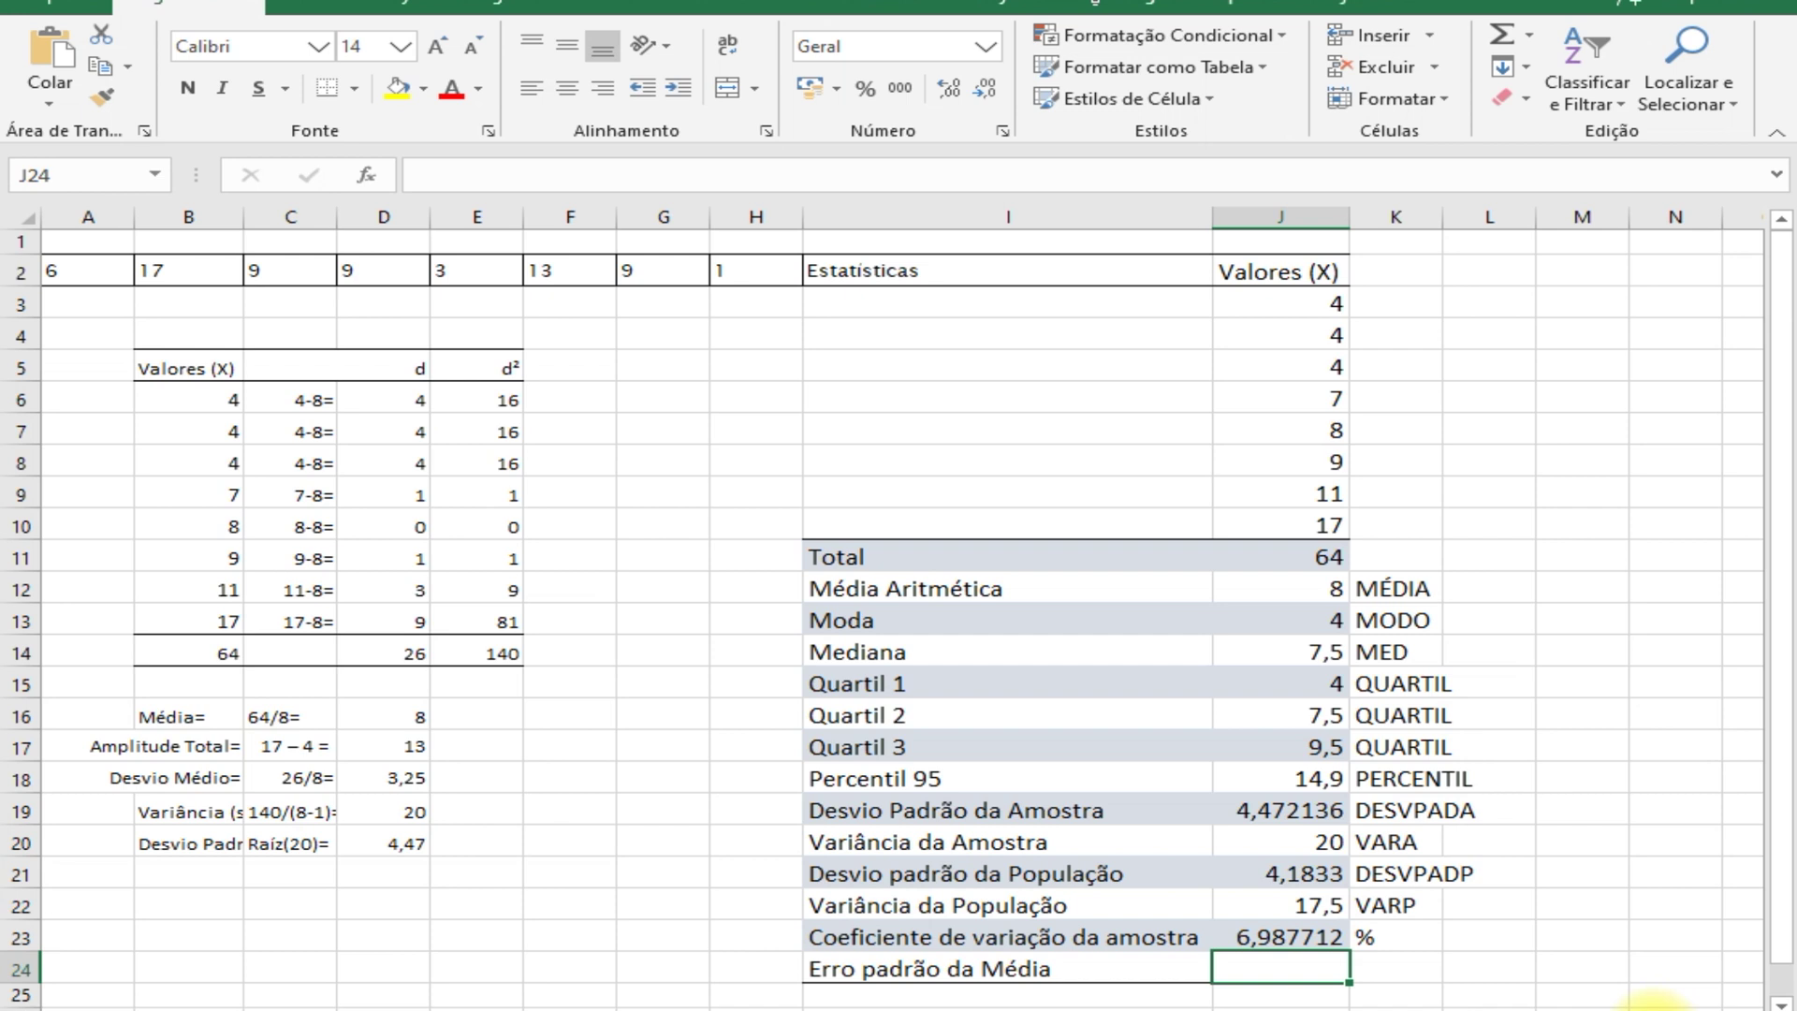
pyautogui.write('=')
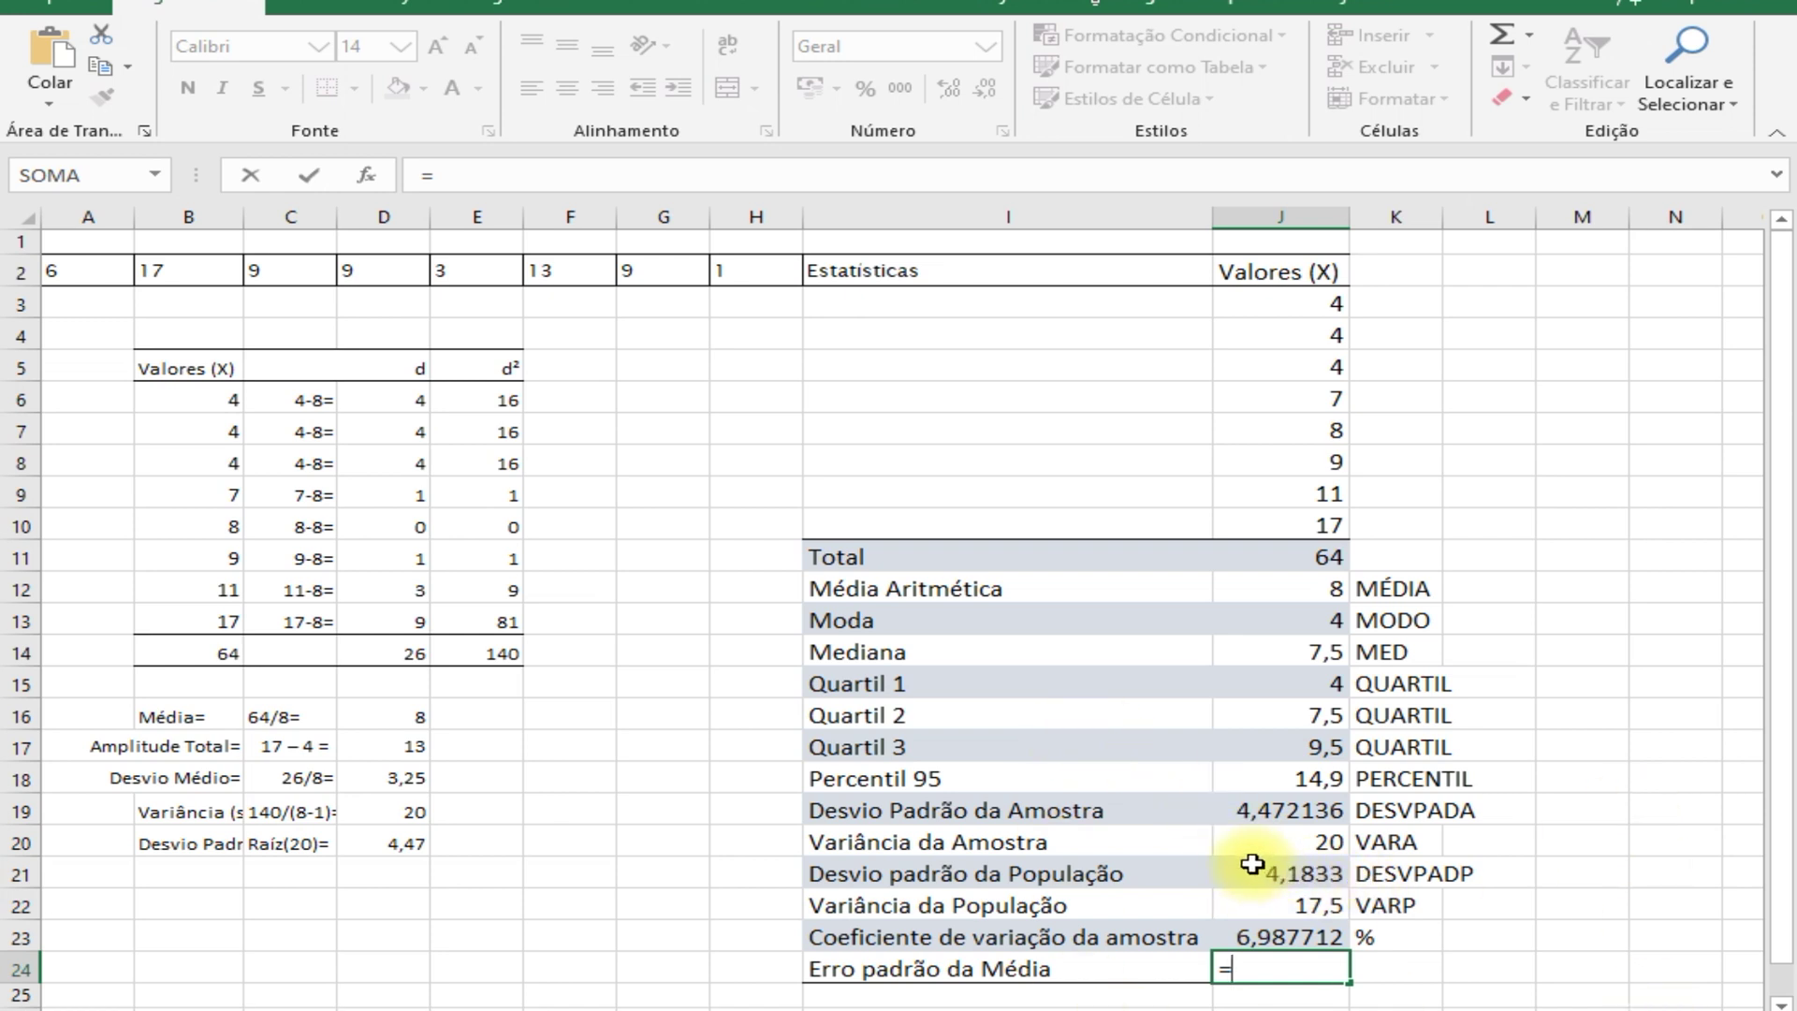
pyautogui.click(1252, 810)
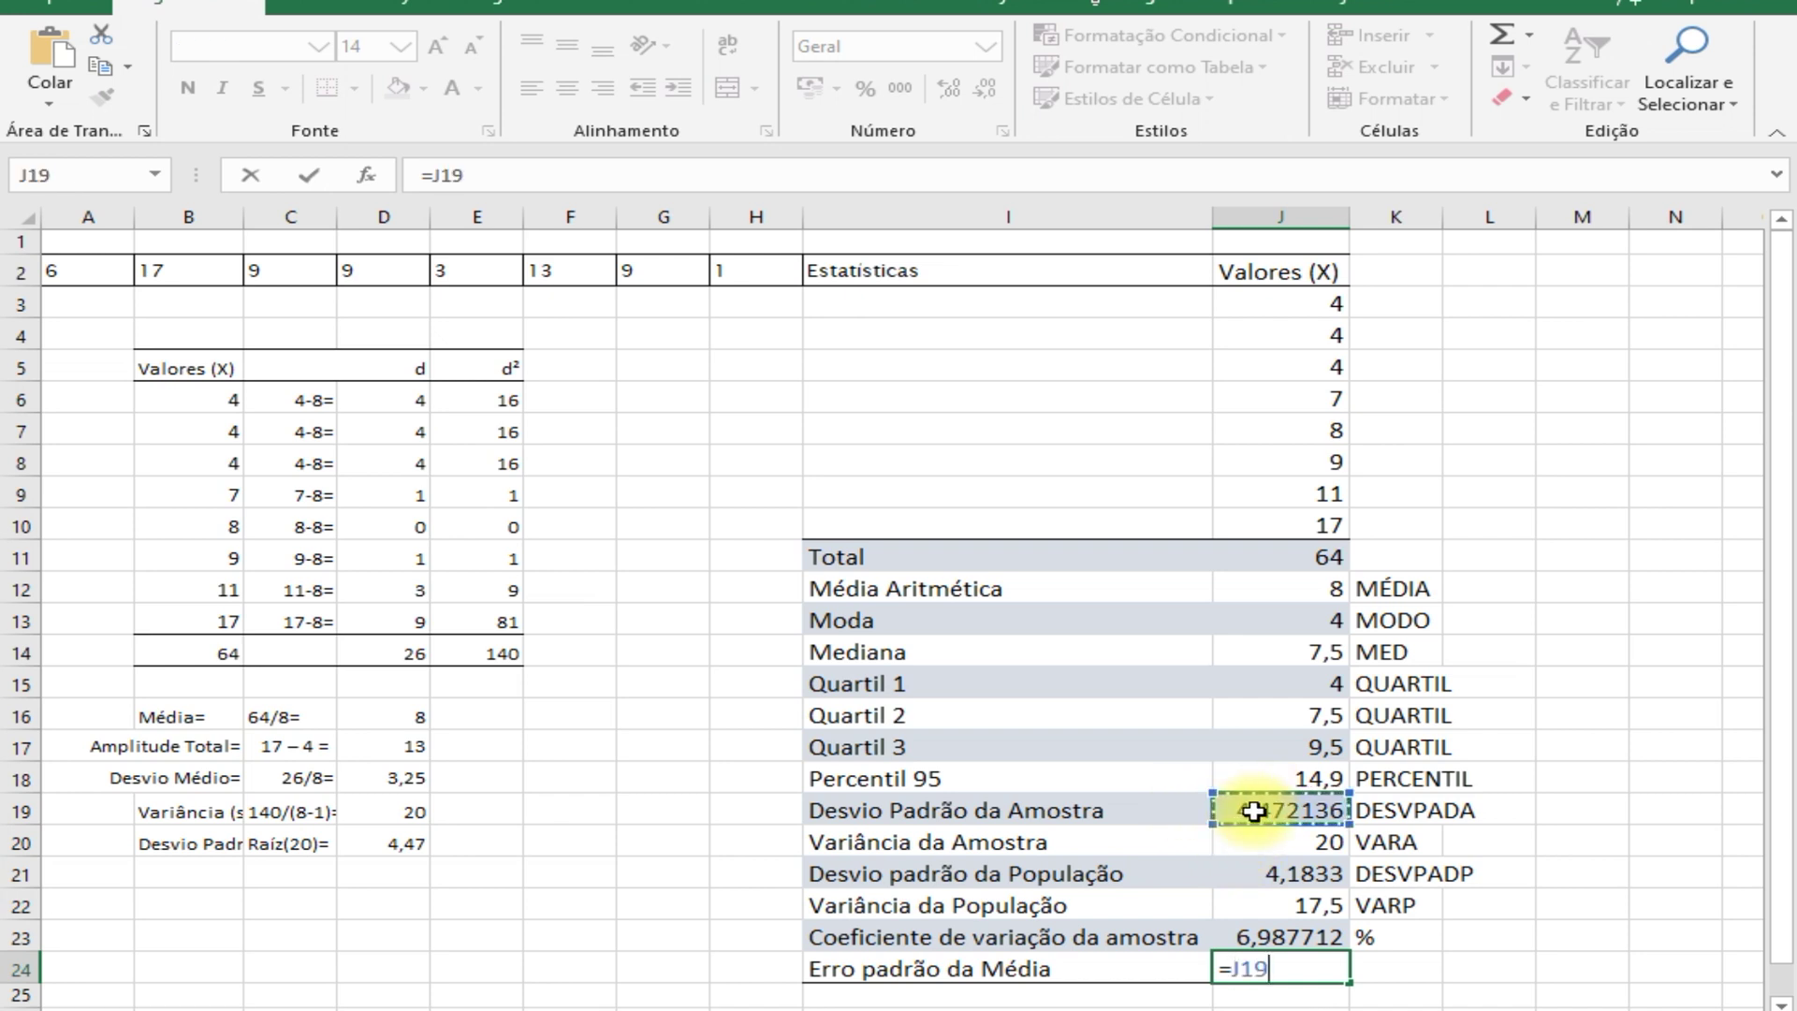
pyautogui.write('/RAI')
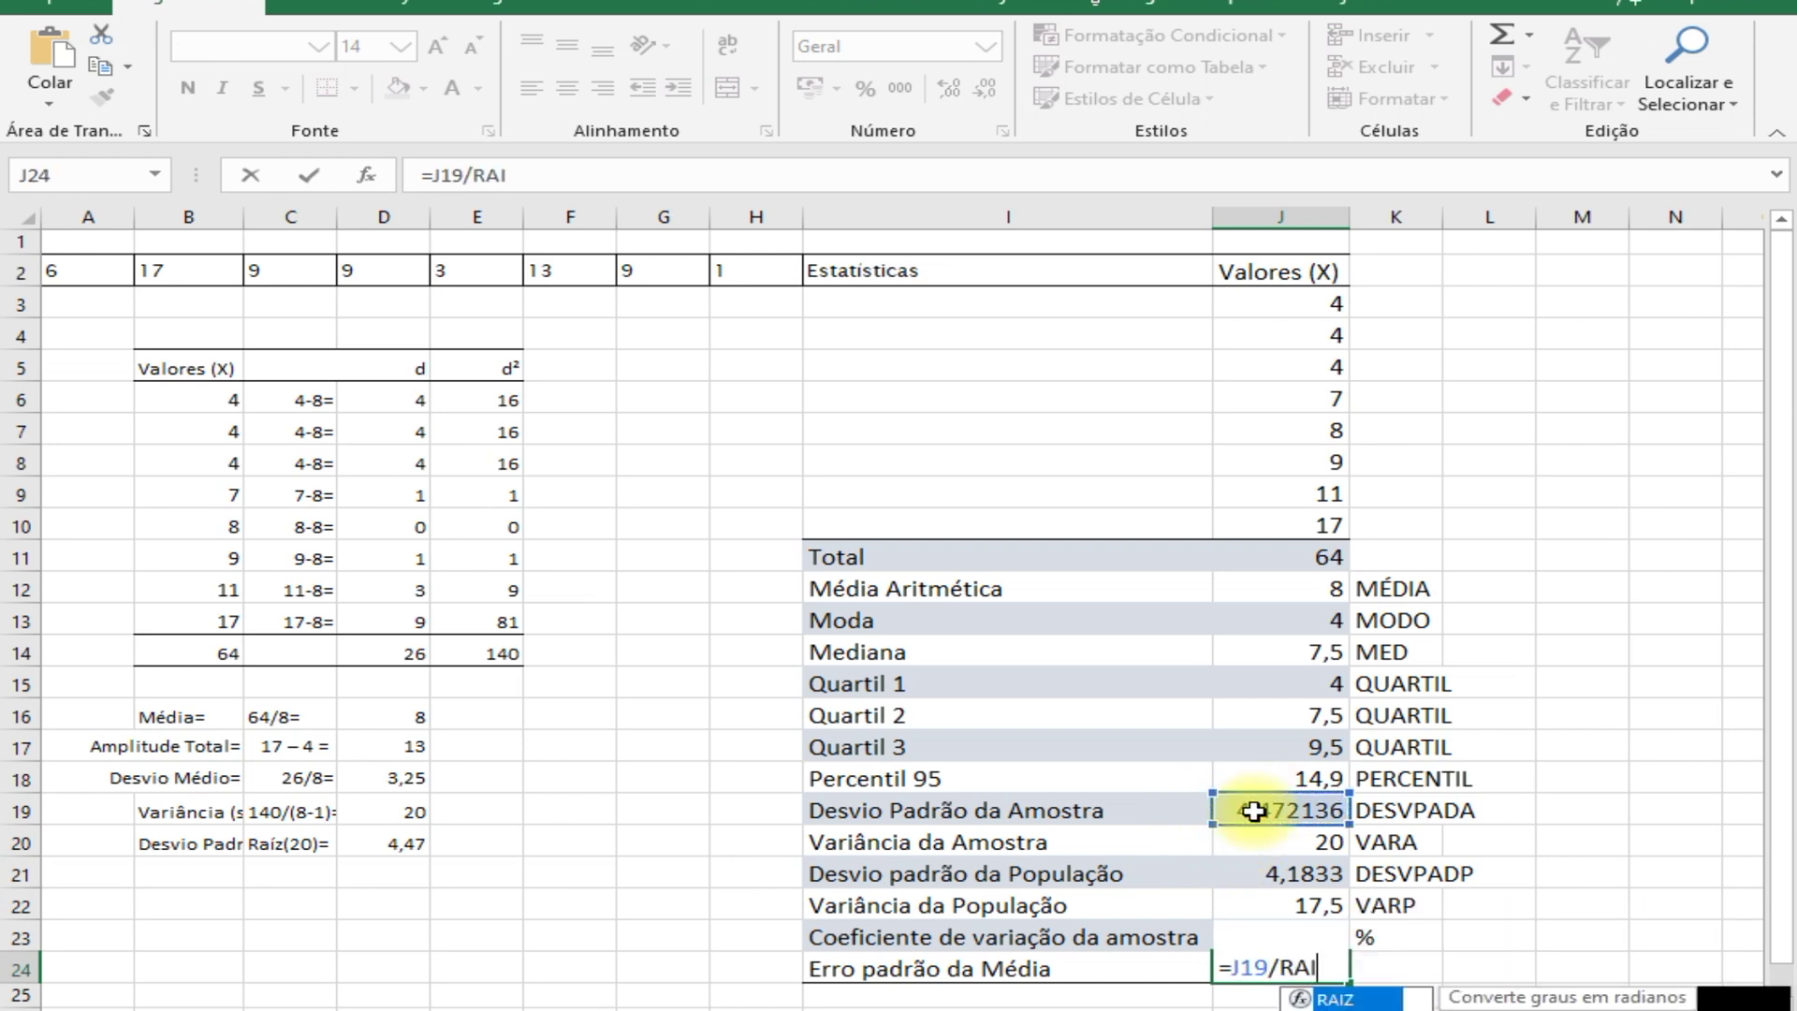
pyautogui.write('Z(')
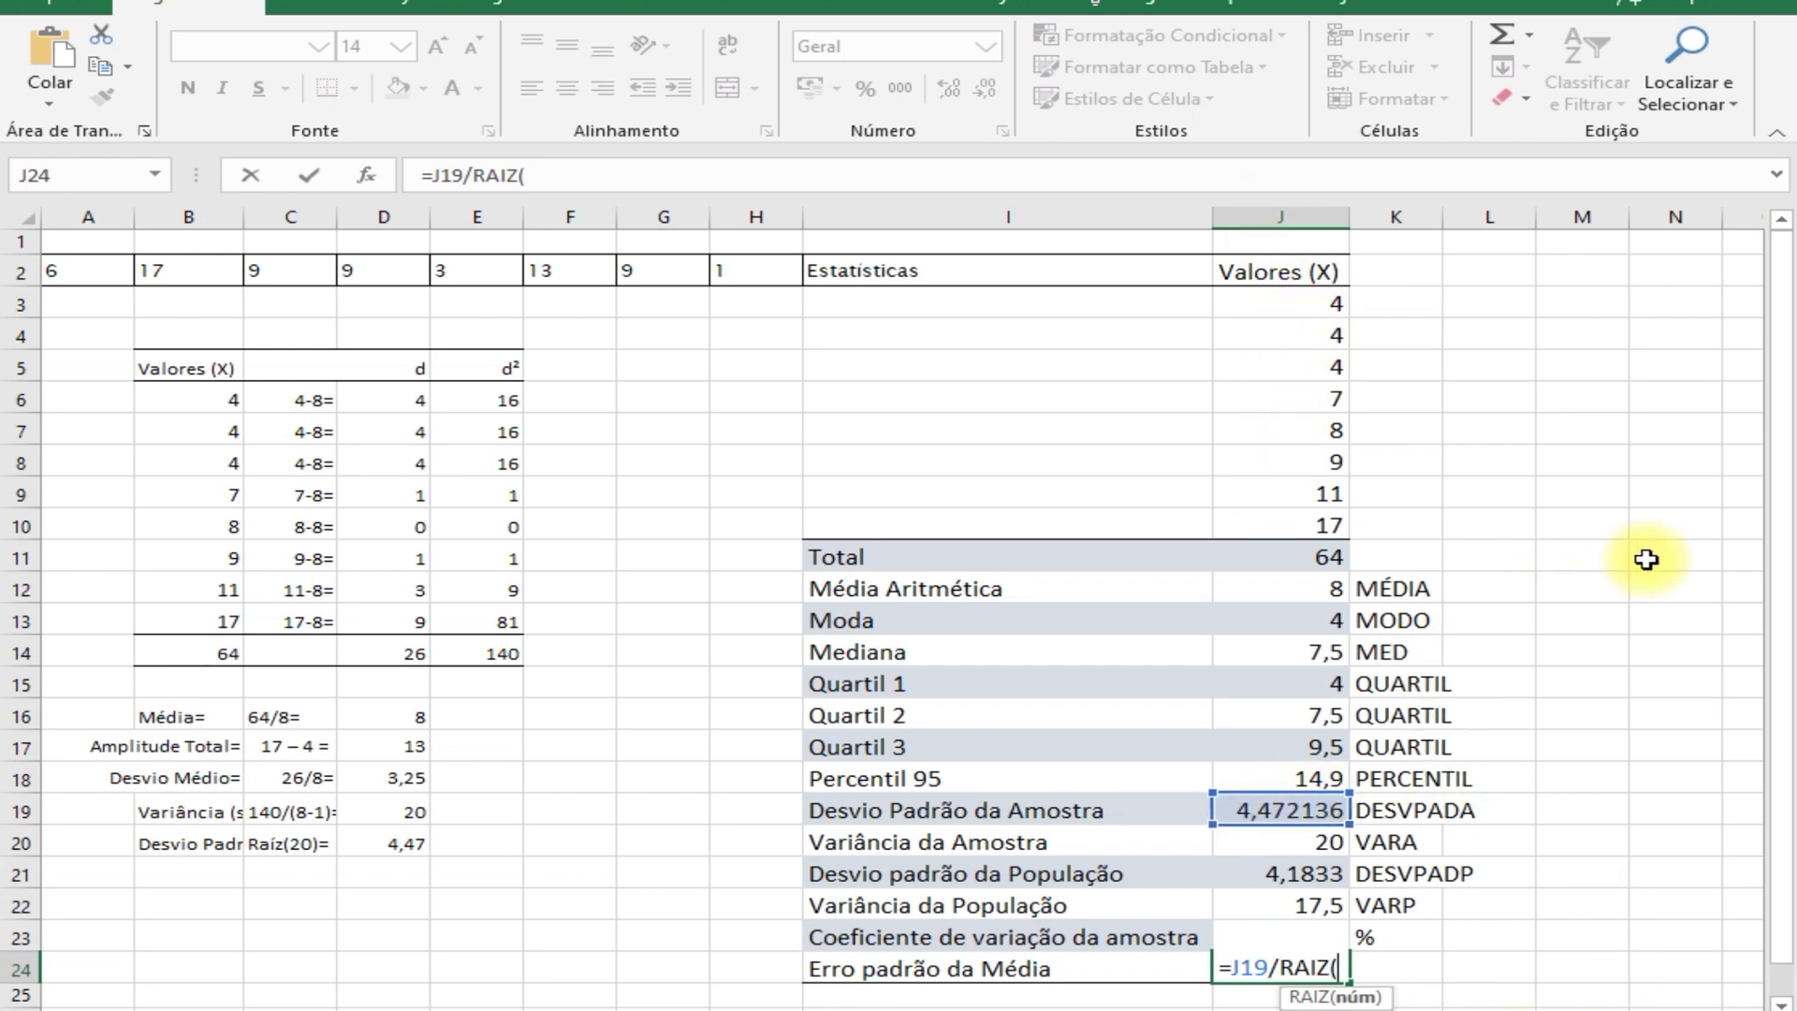
pyautogui.write('8)')
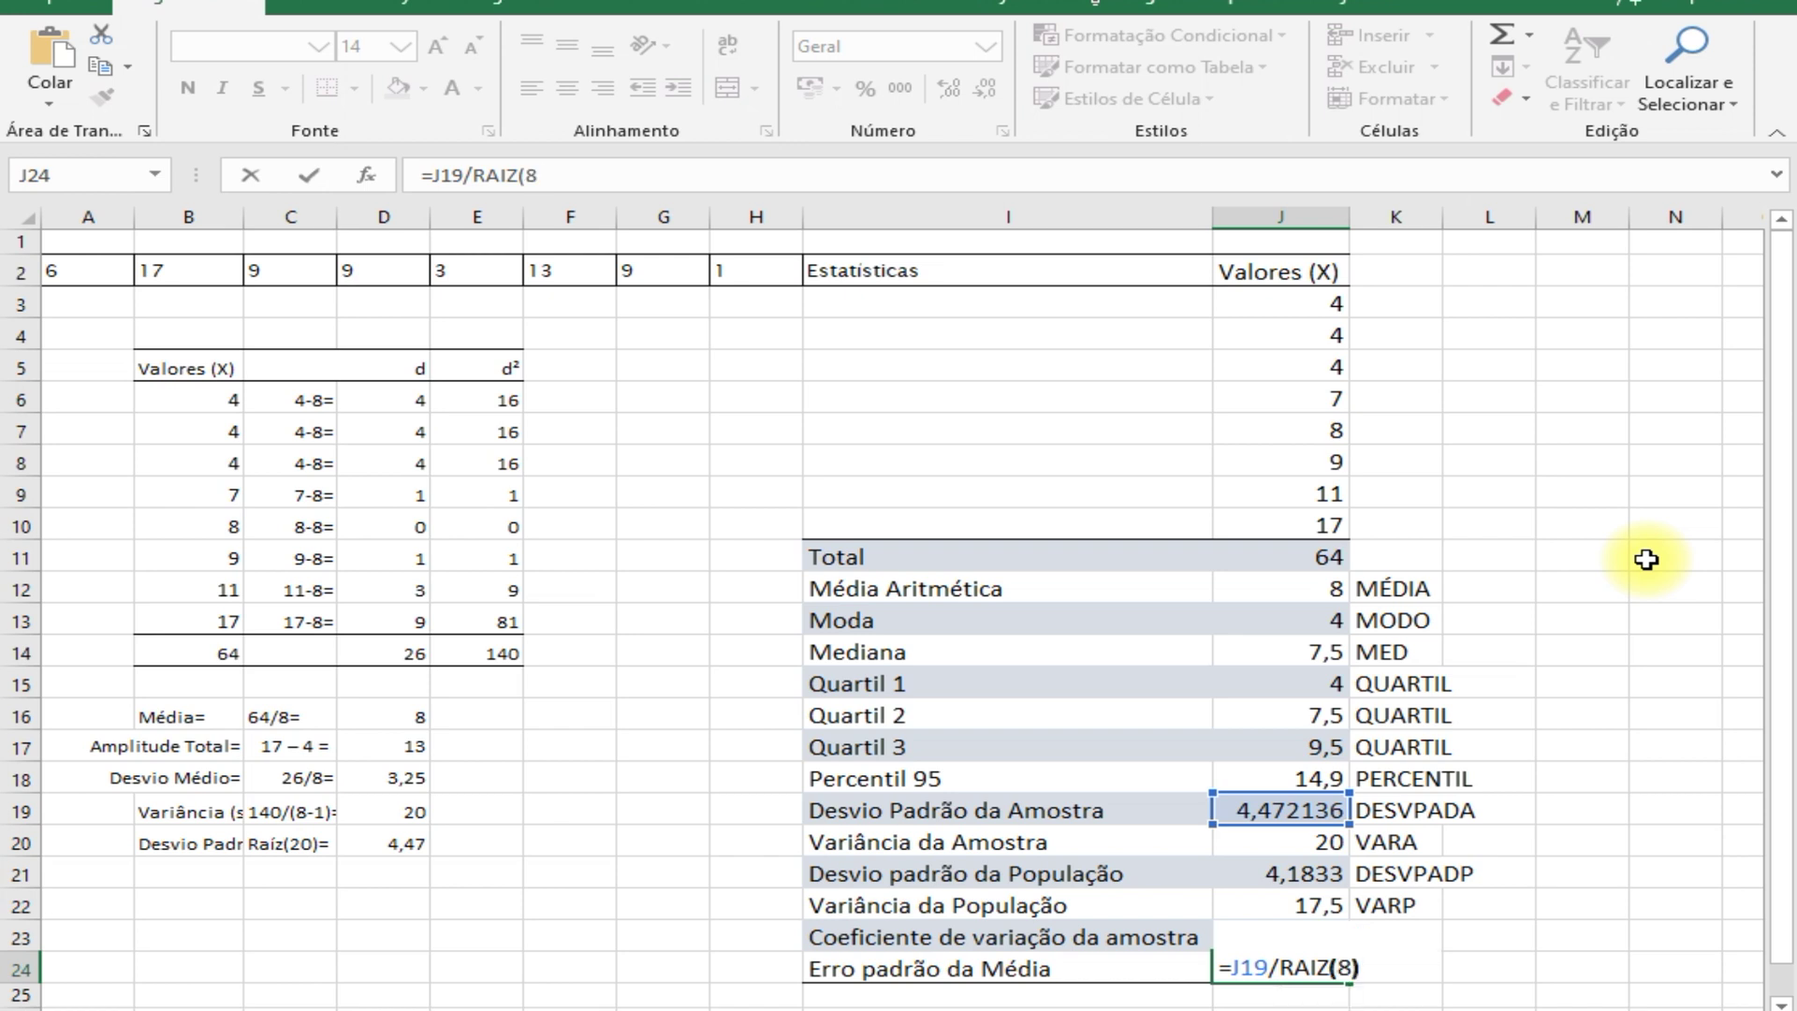
pyautogui.press('Return')
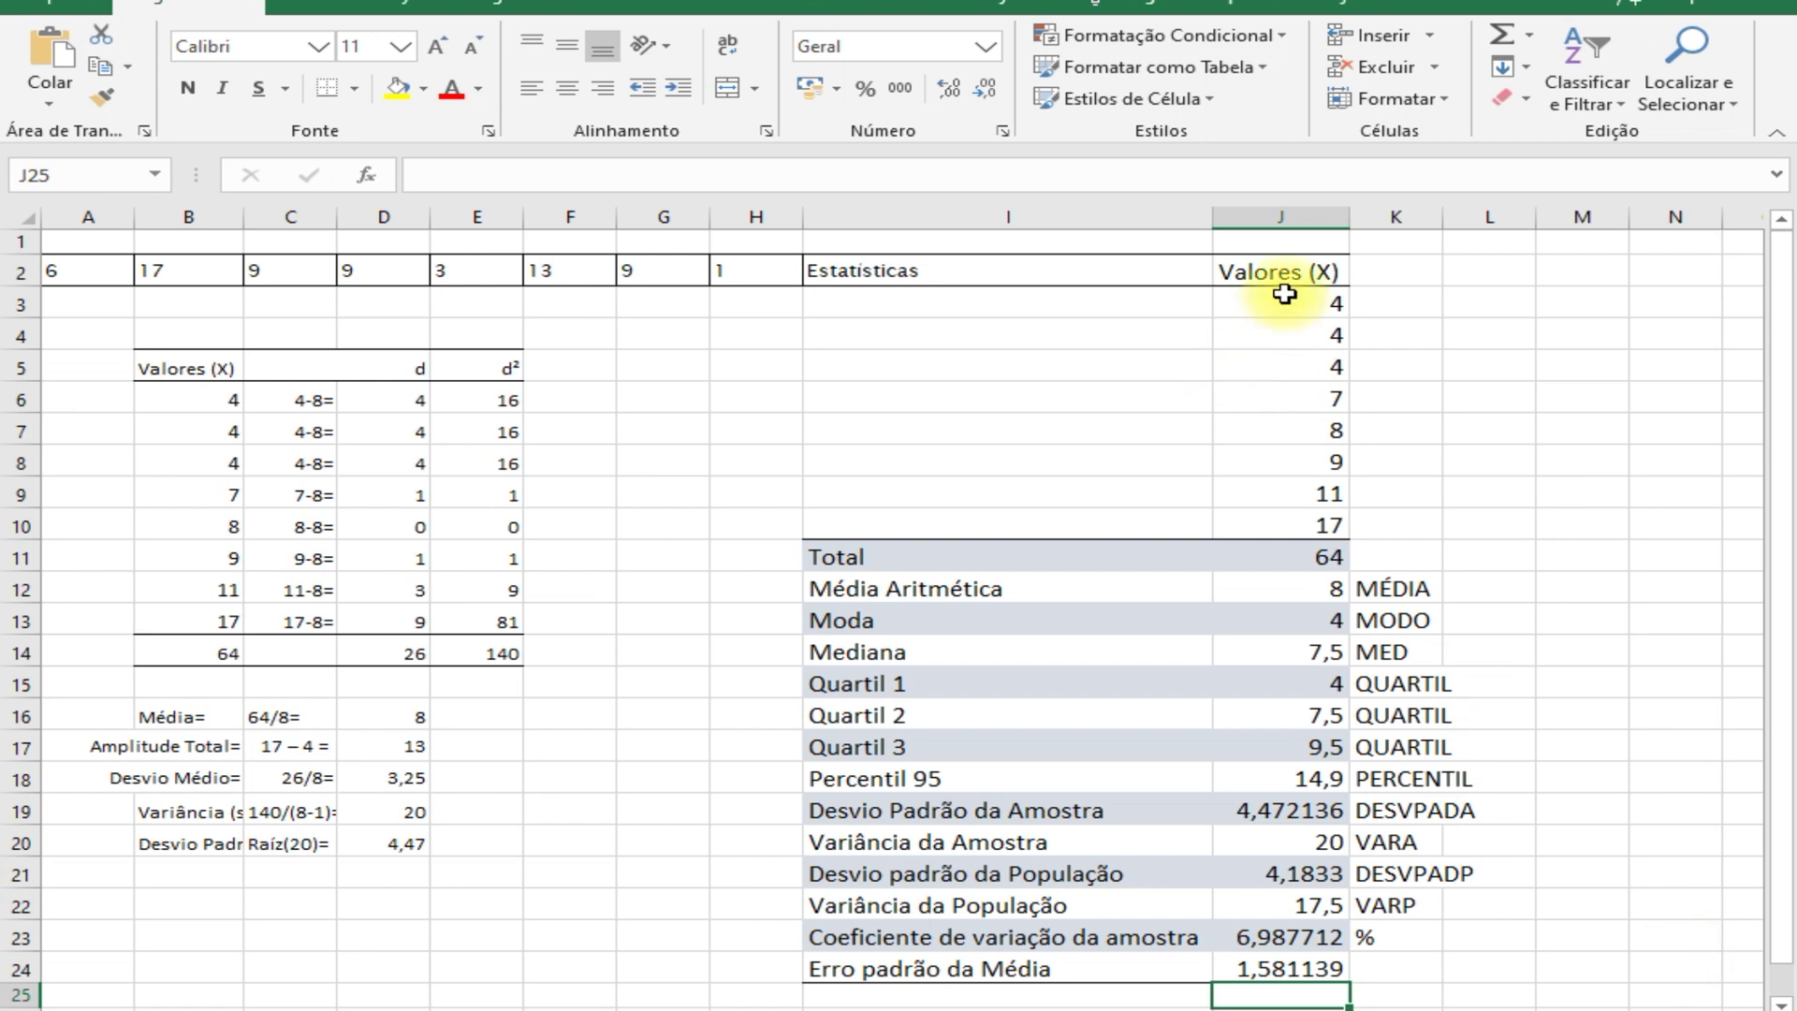
# - Open the Análise de Dados tools
pyautogui.click(735, 6)
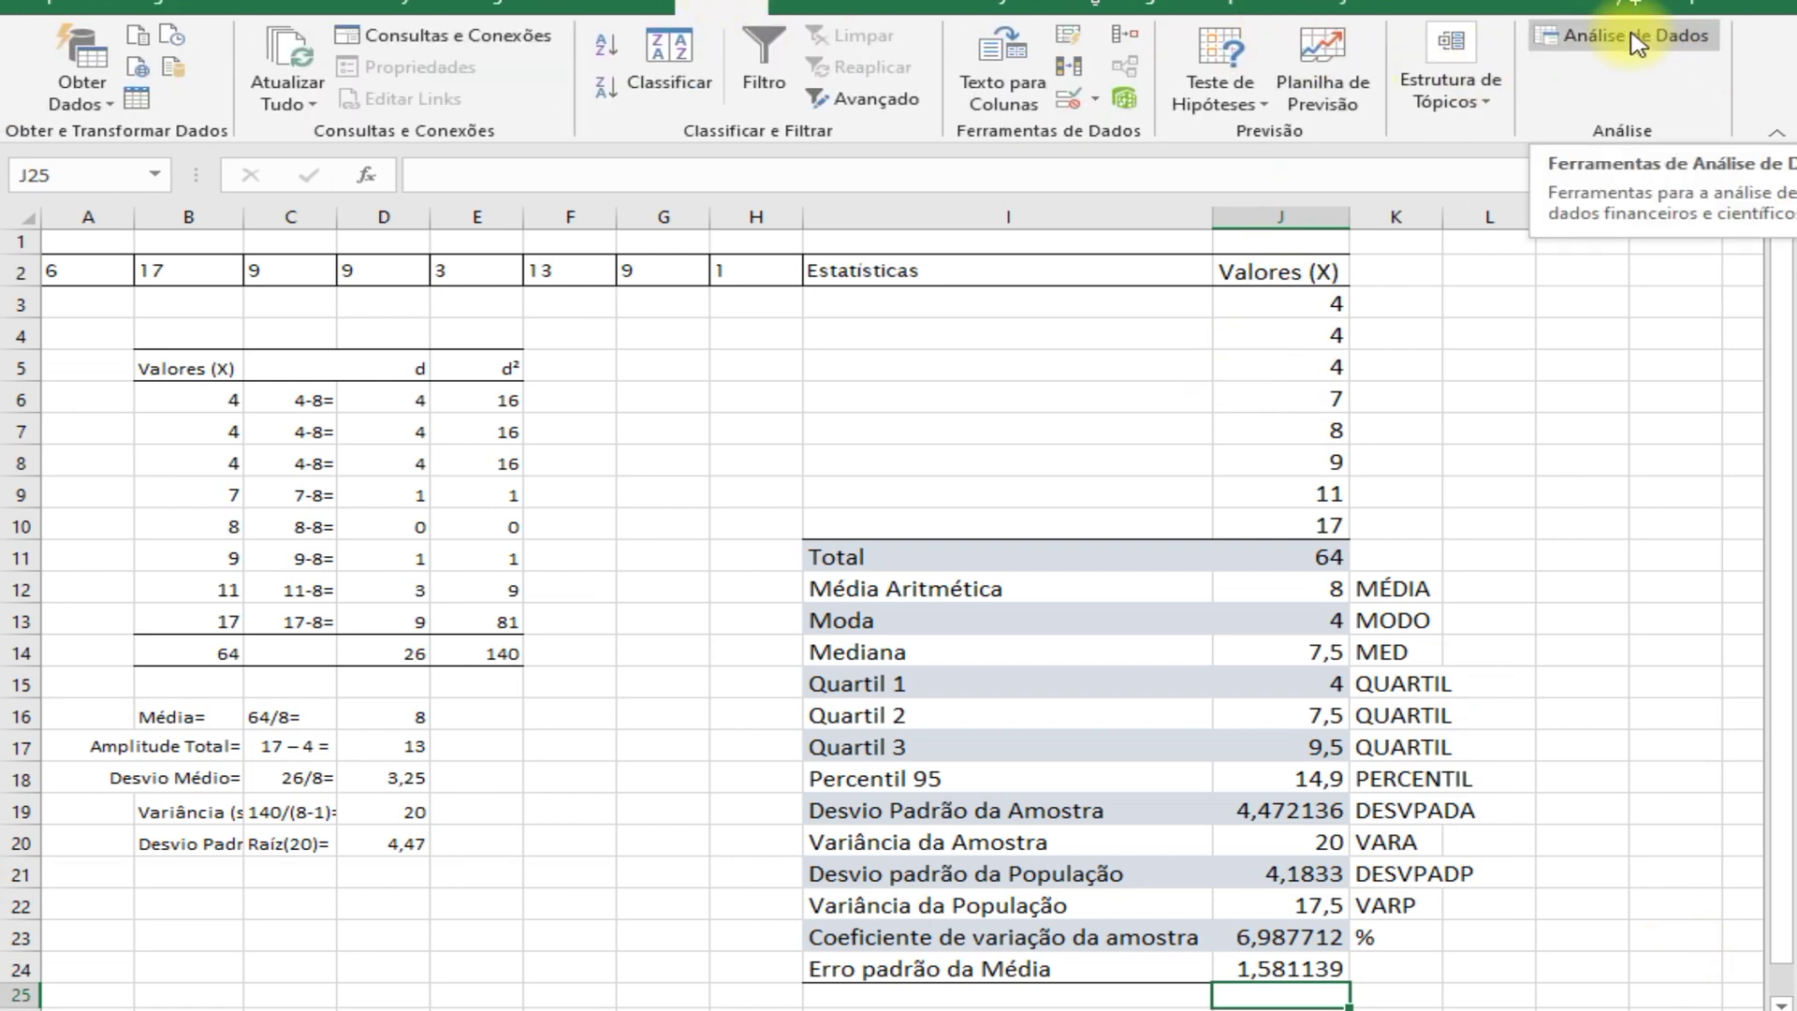
pyautogui.click(1636, 37)
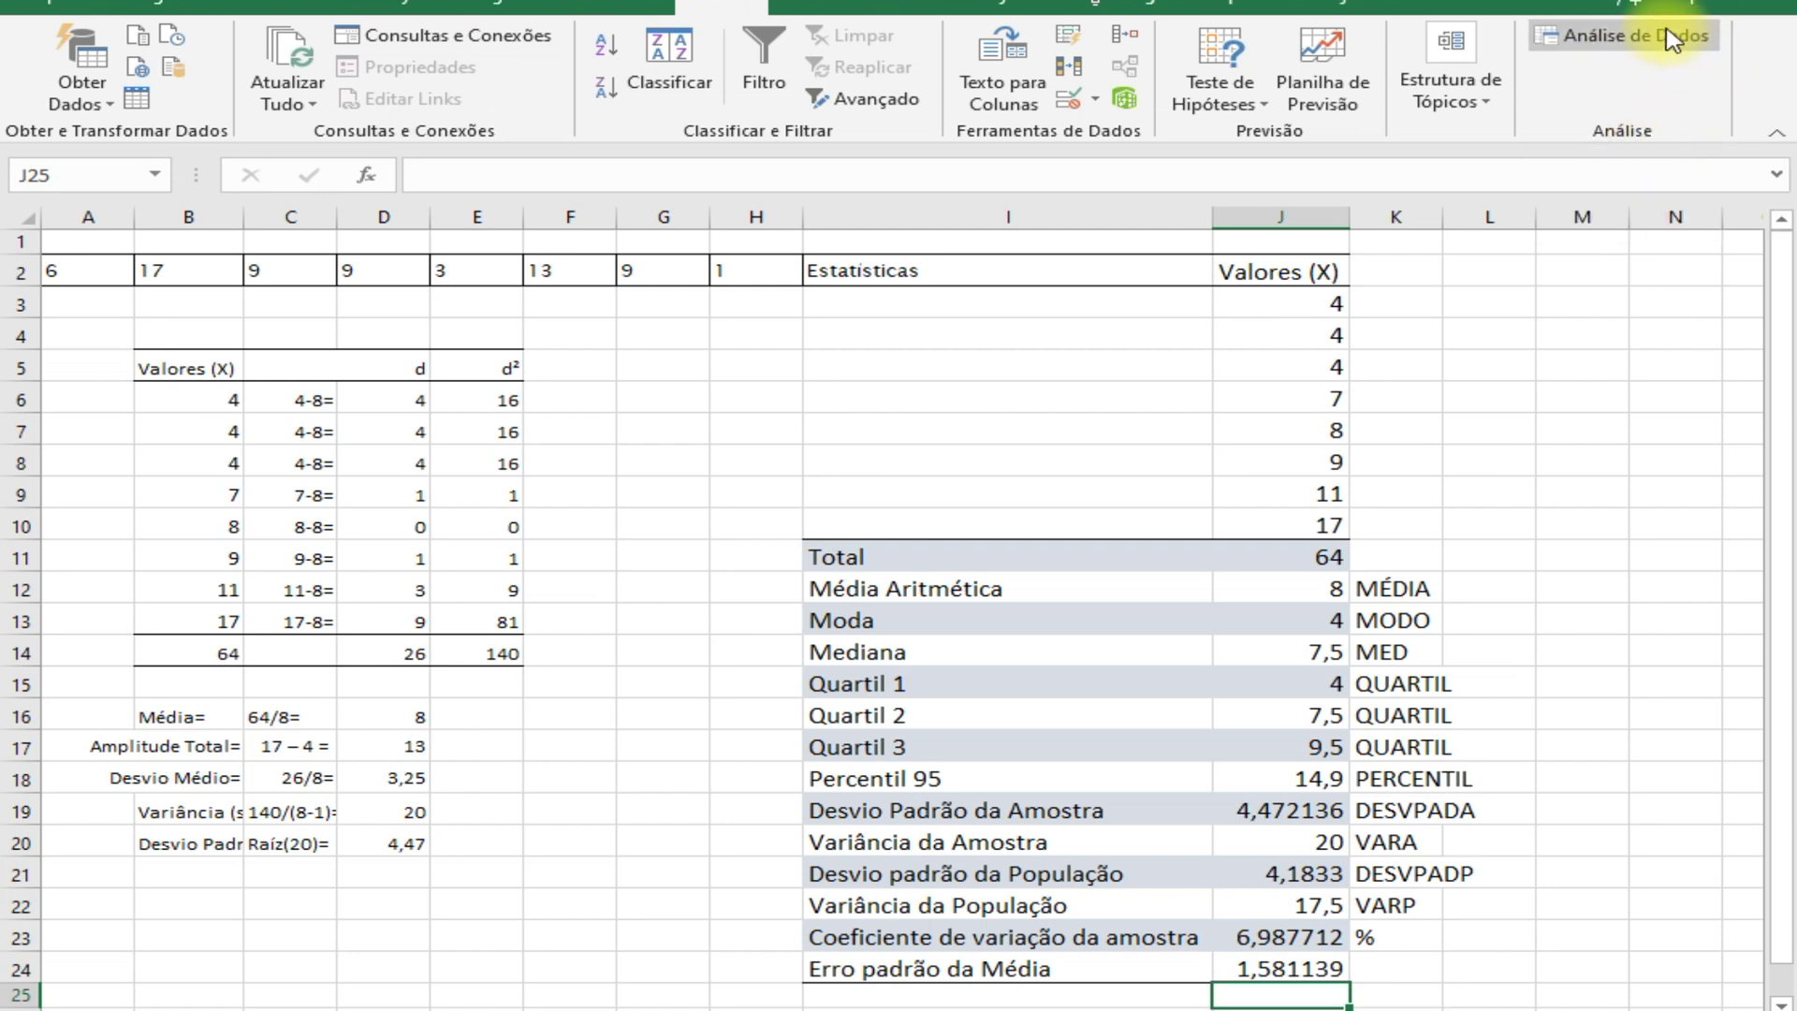